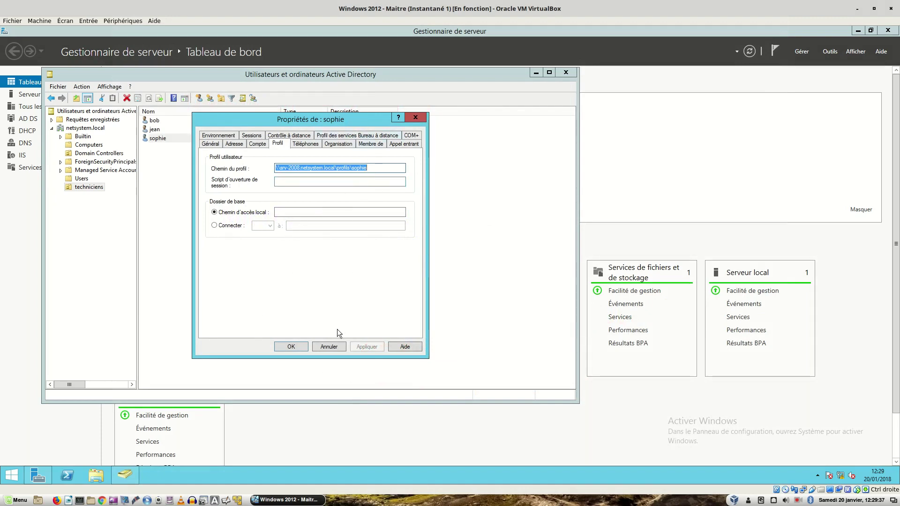
# - Close the first user's properties, check bob's roaming profile path, then close Active Directory Users and Computers
pyautogui.click(290, 347)
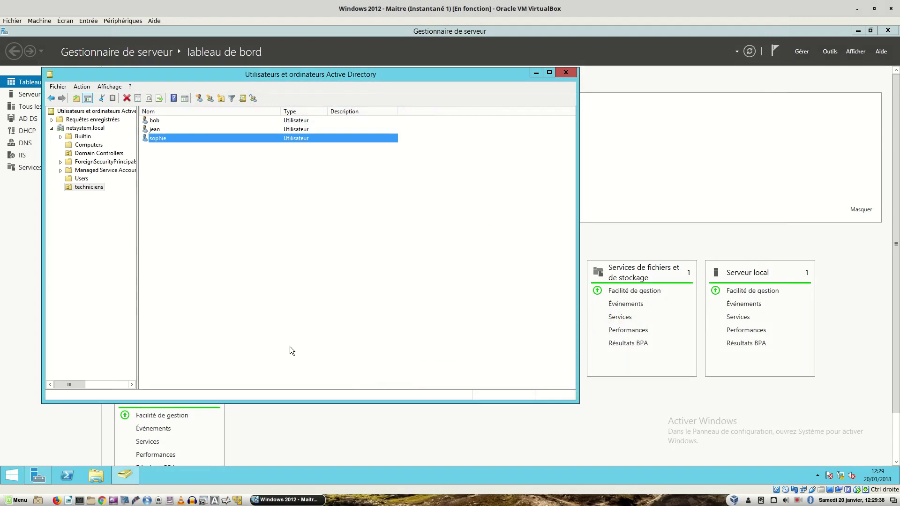
pyautogui.doubleClick(155, 121)
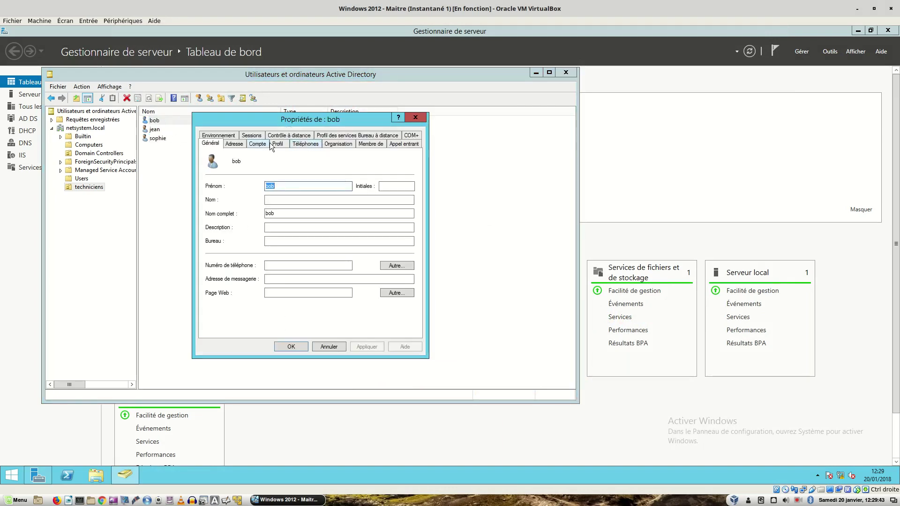
pyautogui.click(280, 144)
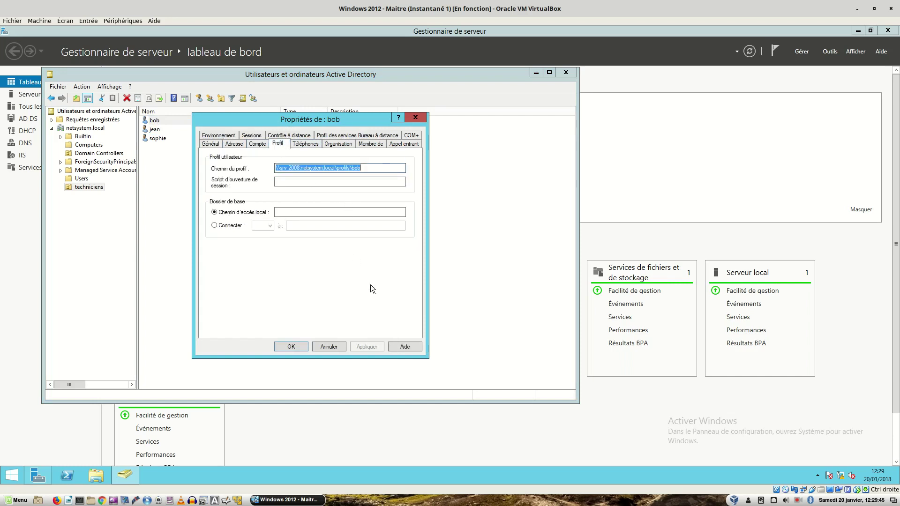
pyautogui.click(291, 345)
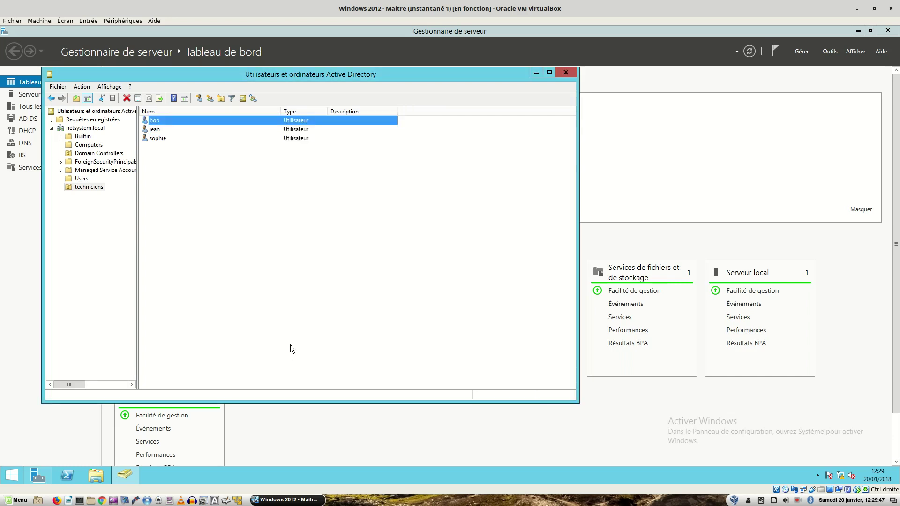
pyautogui.click(570, 72)
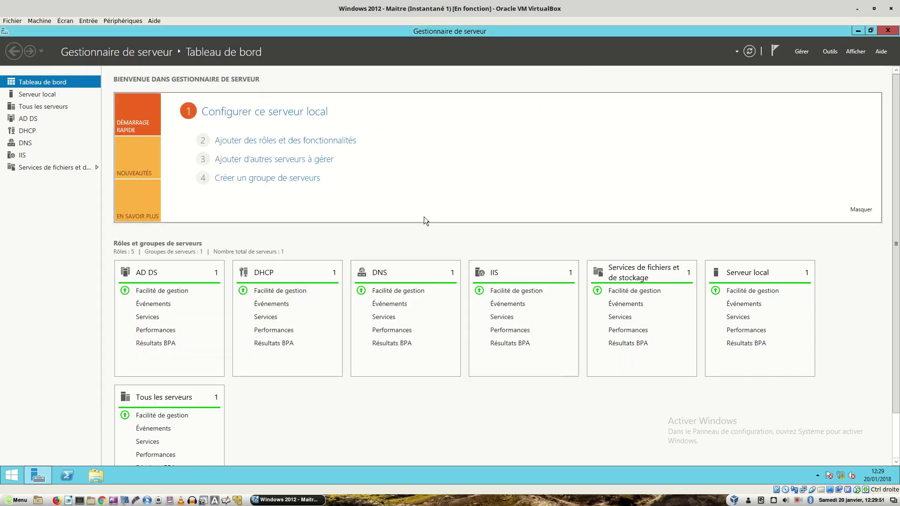
# - On xp-1, bring up the Windows logon dialog with its domain options shown
pyautogui.press('Control_R')
pyautogui.hotkey('ctrl', 'alt', 'Right')
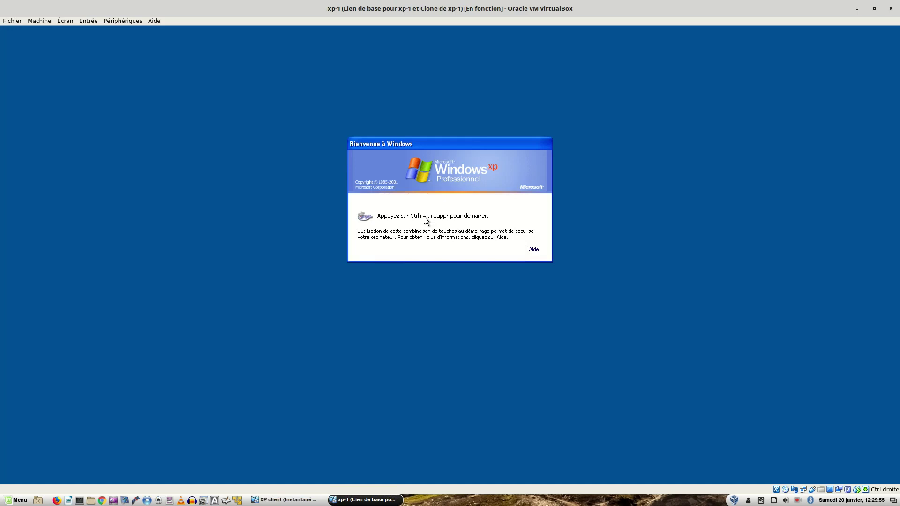
pyautogui.press('Control_R+Delete')
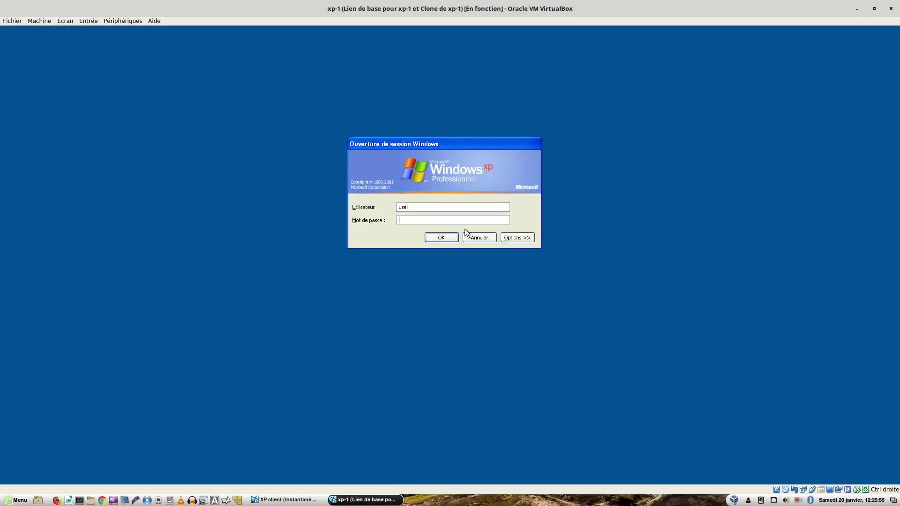
pyautogui.click(511, 239)
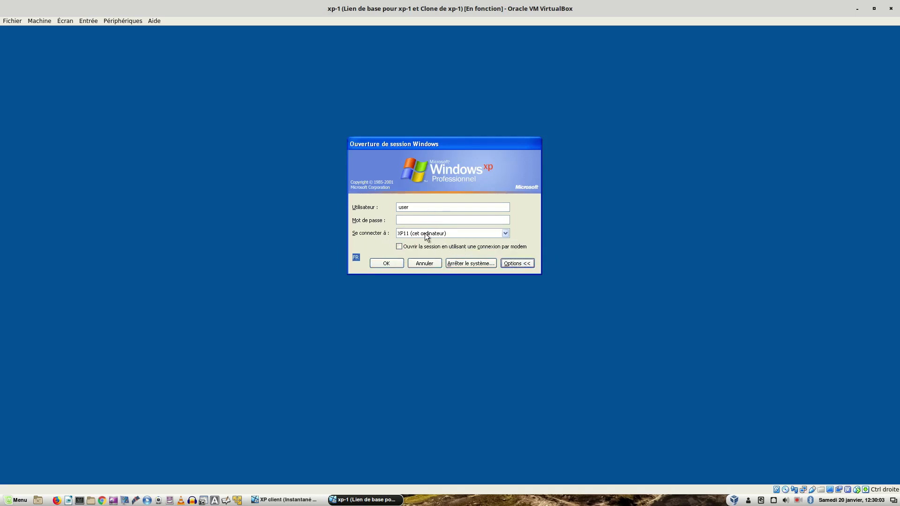
# - On the XP client, bring up the logon dialog with NETSYSTEM as domain, and move its window right
pyautogui.click(287, 501)
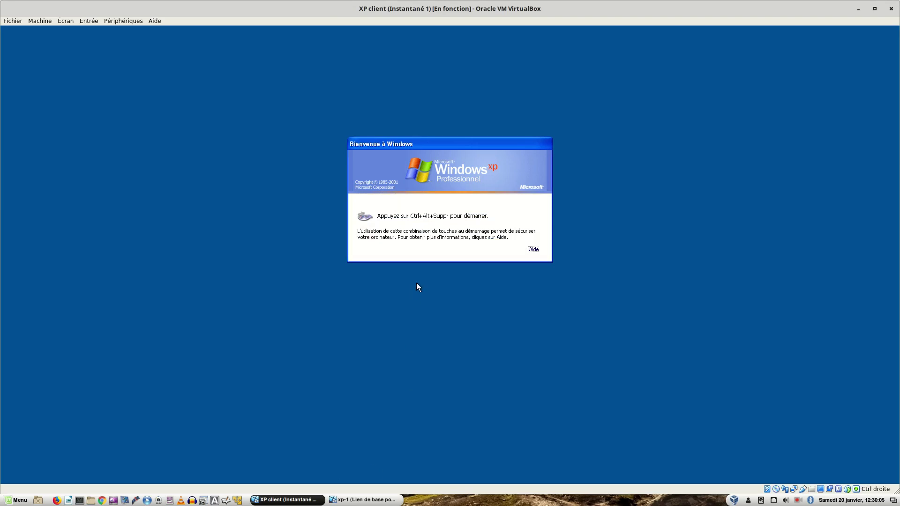
pyautogui.hotkey('ctrl', 'alt', 'Delete')
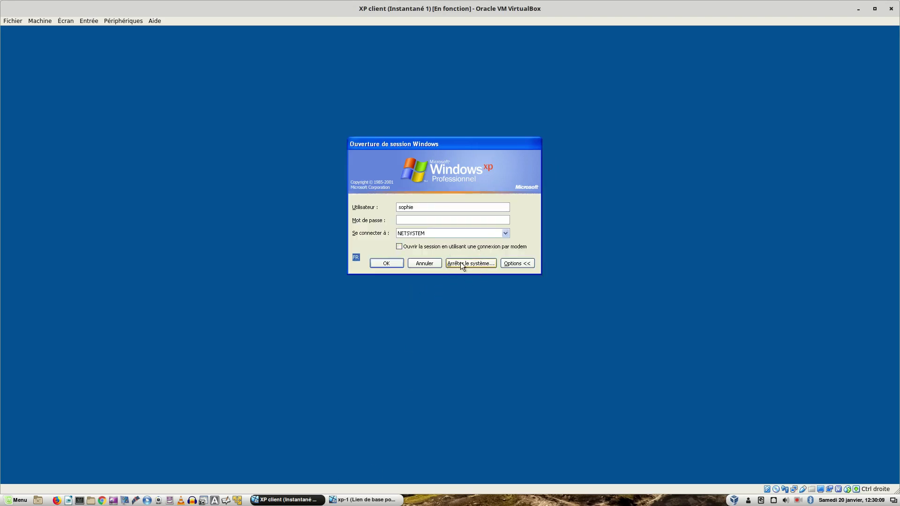
pyautogui.click(505, 234)
pyautogui.click(501, 233)
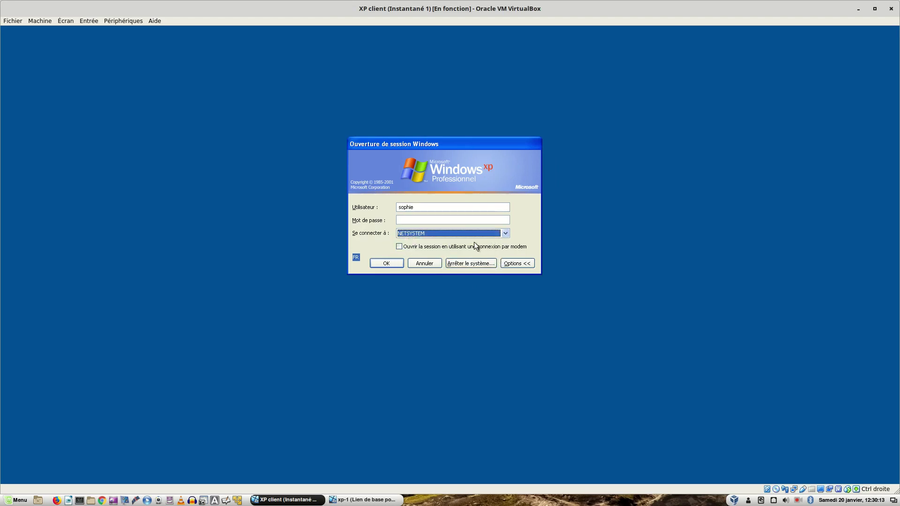
pyautogui.click(408, 219)
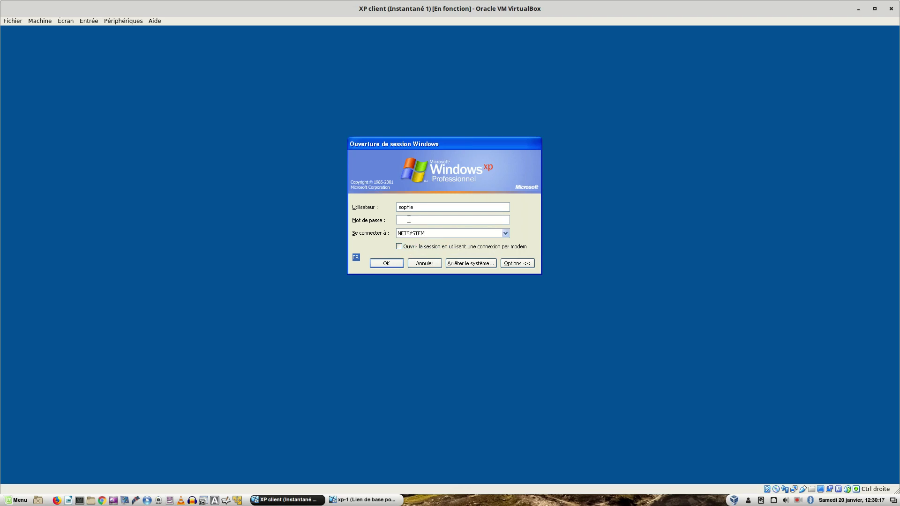
pyautogui.moveTo(399, 11); pyautogui.dragTo(893, 115)
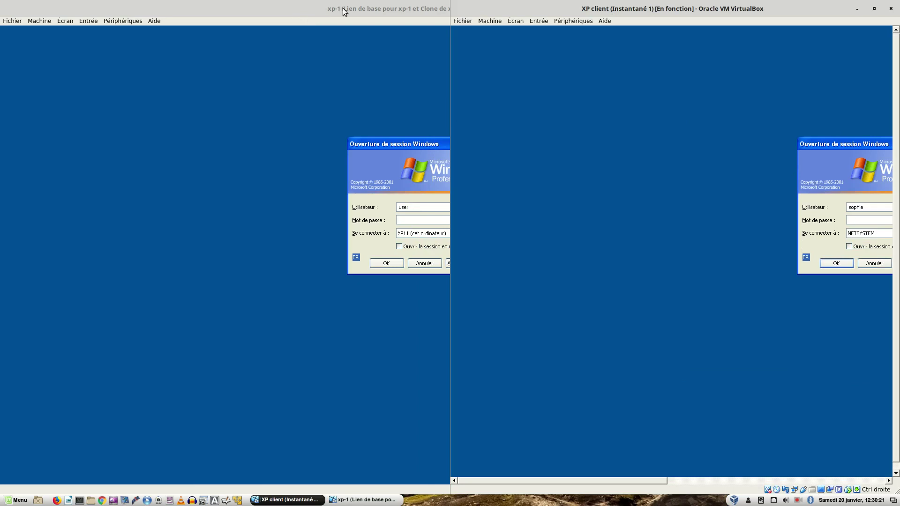
# - Dock xp-1 on the left and log the test user on to NETSYSTEM on the XP client
pyautogui.click(286, 14)
pyautogui.moveTo(286, 14); pyautogui.dragTo(1, 40)
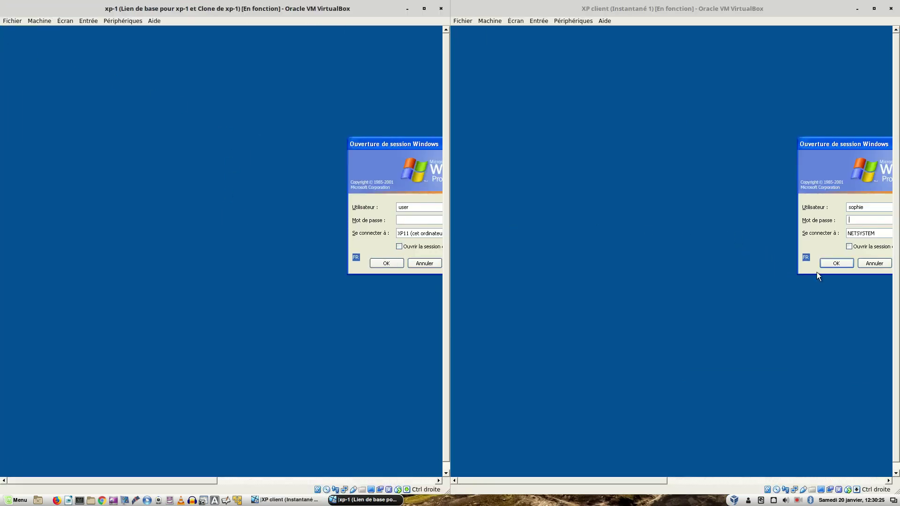
pyautogui.click(848, 217)
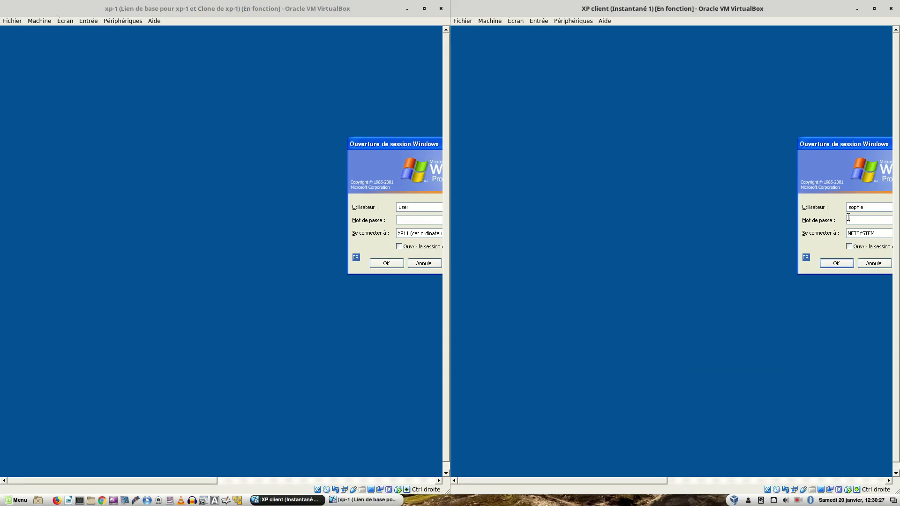
pyautogui.write('*********')
pyautogui.press('Return')
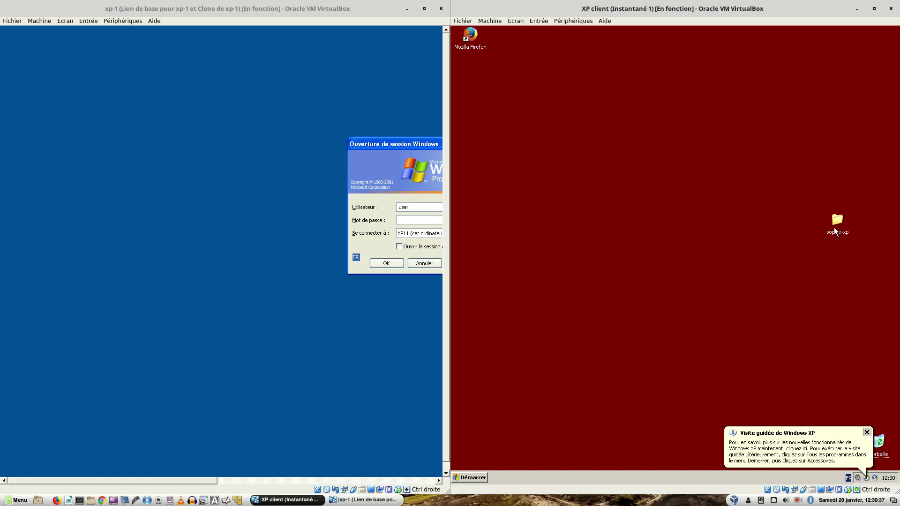
# - Dismiss the XP tour balloon and create a desktop folder named 'photos'
pyautogui.click(868, 432)
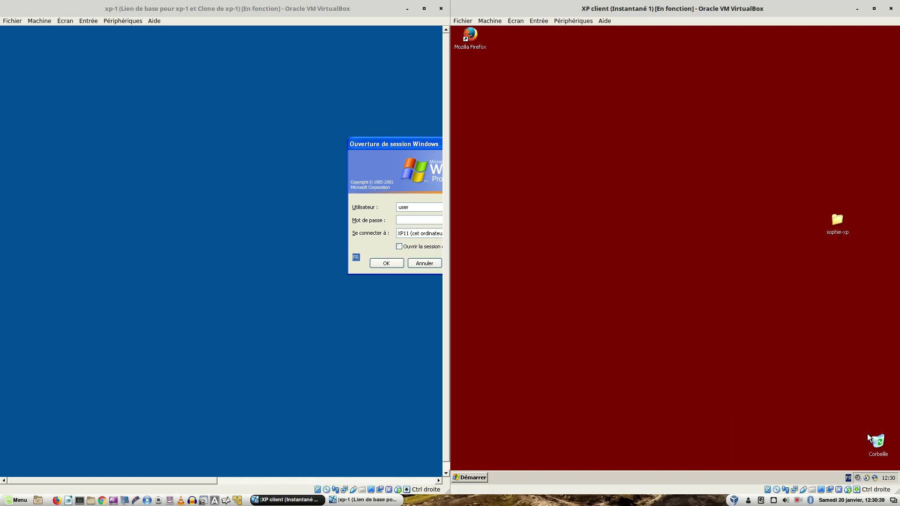
pyautogui.rightClick(625, 196)
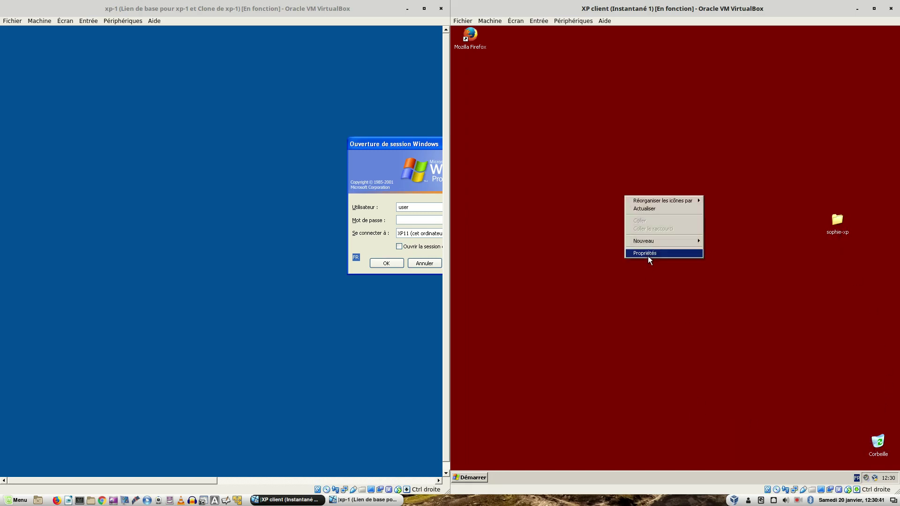
pyautogui.moveTo(667, 241)
pyautogui.click(739, 243)
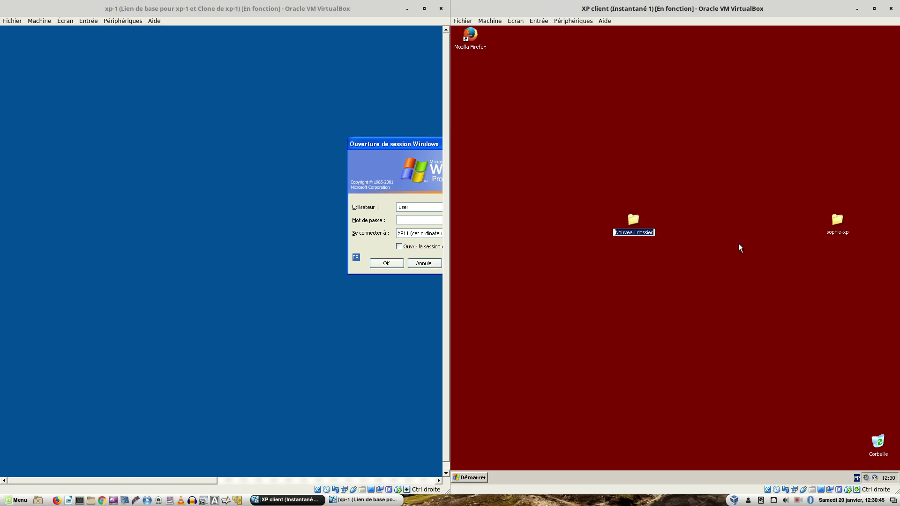
pyautogui.write('photos')
pyautogui.press('Return')
# - Create a text document named 'lettre' inside the sophie-xp folder and open it
pyautogui.doubleClick(836, 221)
pyautogui.rightClick(665, 209)
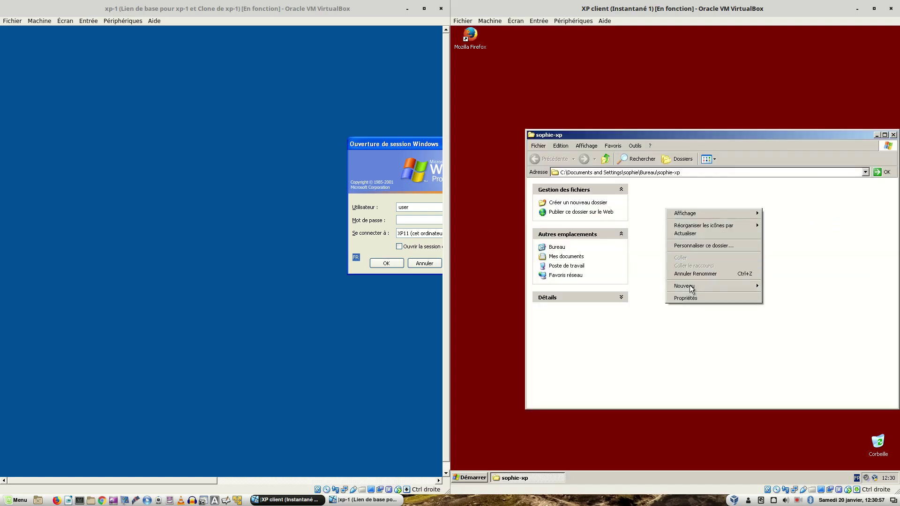
pyautogui.moveTo(692, 287)
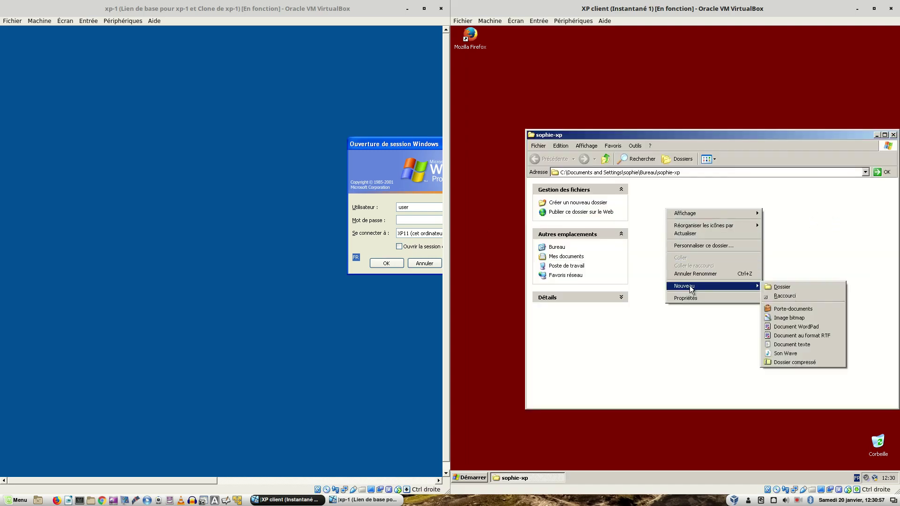
pyautogui.click(797, 345)
pyautogui.write('le')
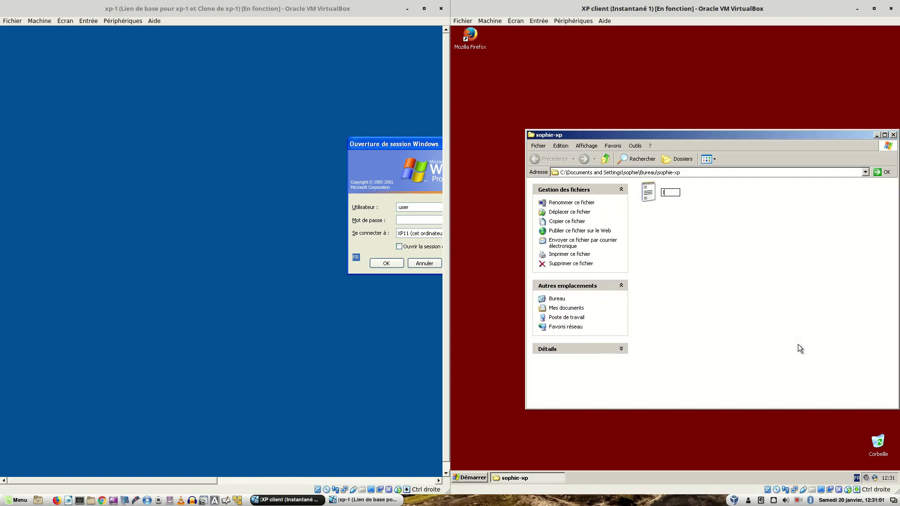
pyautogui.write('ttre')
pyautogui.press('Return')
pyautogui.press('Return')
# - Type 'bonjour' into lettre and save the changes when quitting Notepad
pyautogui.write('bonjour')
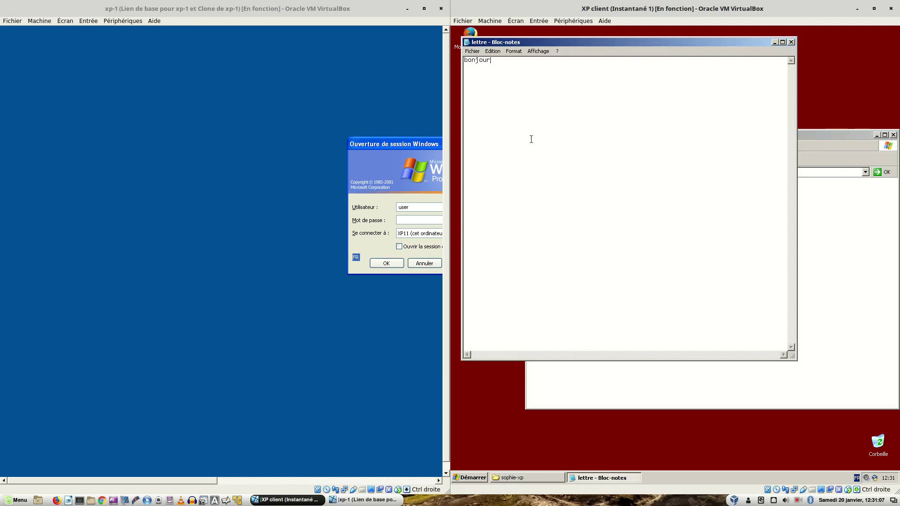
pyautogui.click(472, 51)
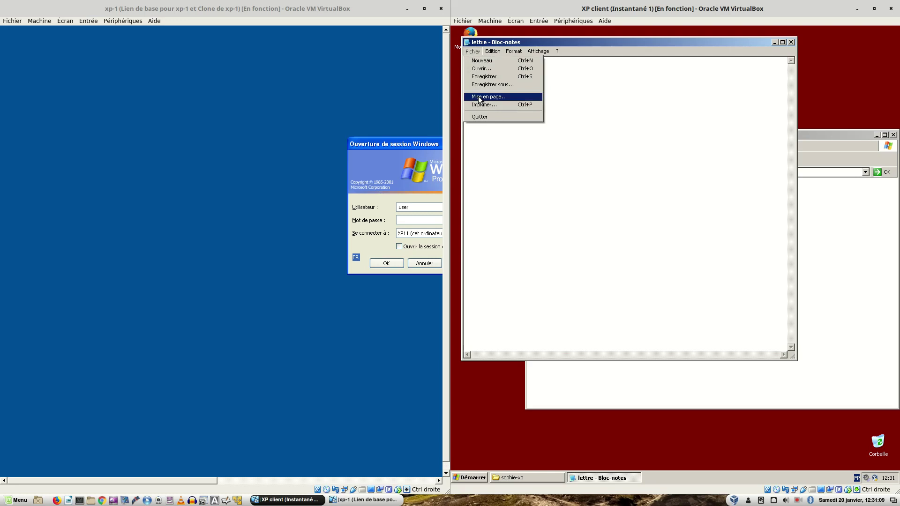
pyautogui.click(480, 117)
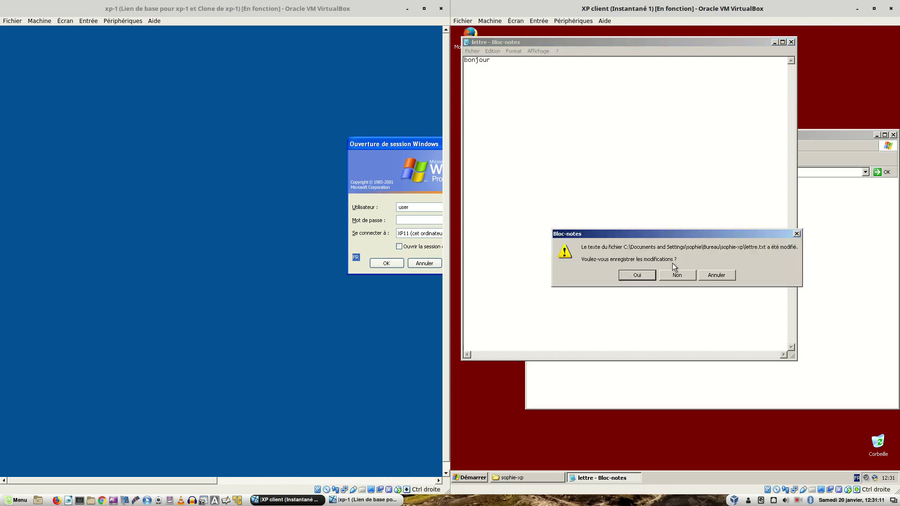
pyautogui.click(637, 276)
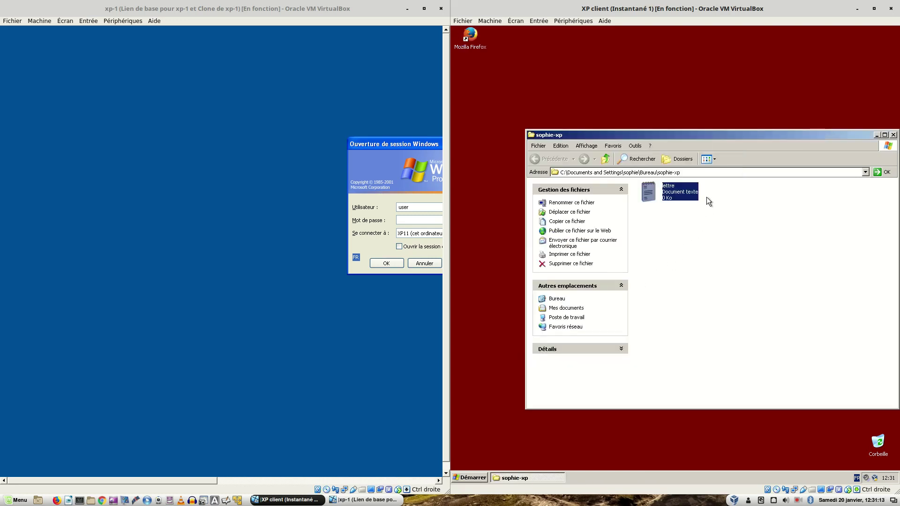
pyautogui.moveTo(672, 185)
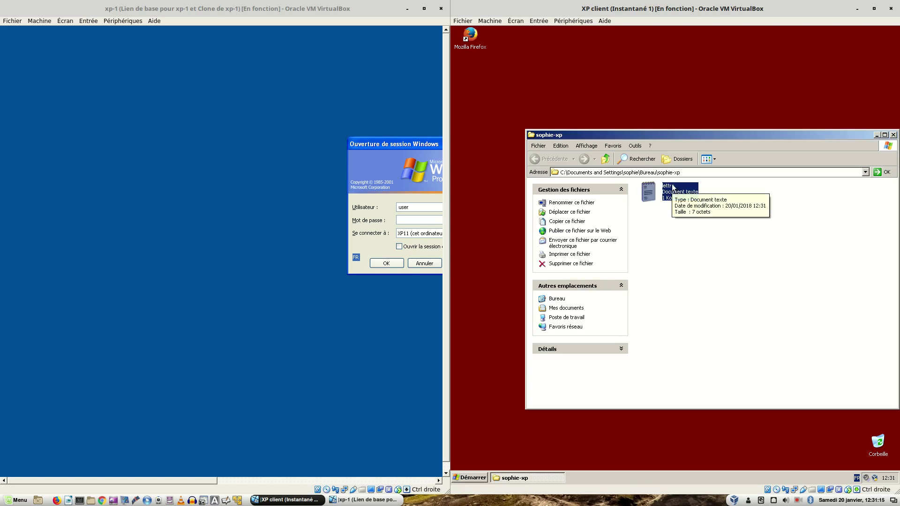
# - Close the sophie-xp window and log the user off the XP client
pyautogui.click(894, 135)
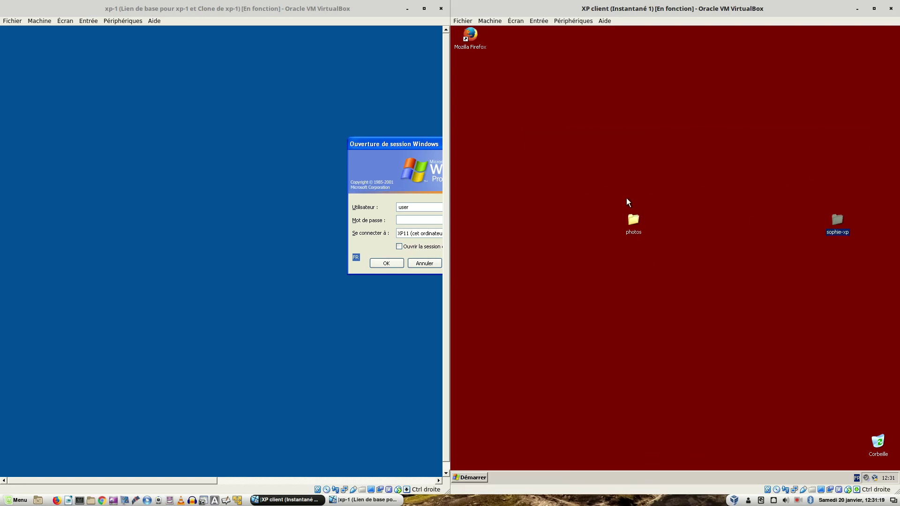
pyautogui.click(479, 477)
pyautogui.click(565, 465)
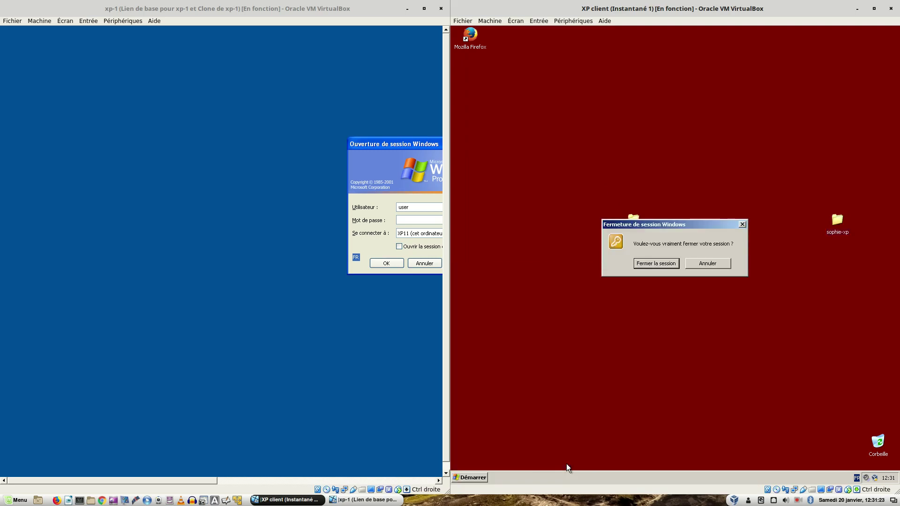
pyautogui.click(657, 263)
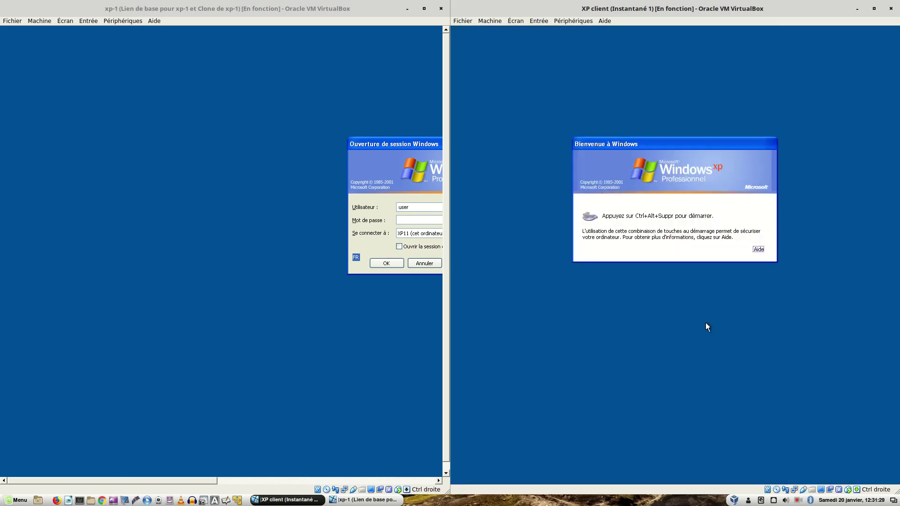
# - Select the existing user name on the xp-1 logon and move the XP client window aside
pyautogui.click(413, 209)
pyautogui.doubleClick(412, 209)
pyautogui.moveTo(497, 10); pyautogui.dragTo(301, 419)
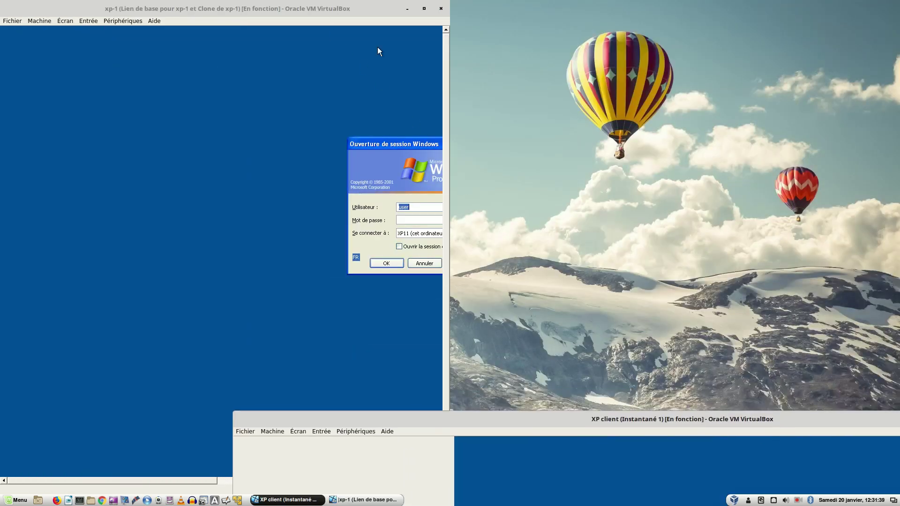
# - Widen the xp-1 window and log on as the test user to the NETSYSTEM domain
pyautogui.moveTo(450, 151); pyautogui.dragTo(713, 151)
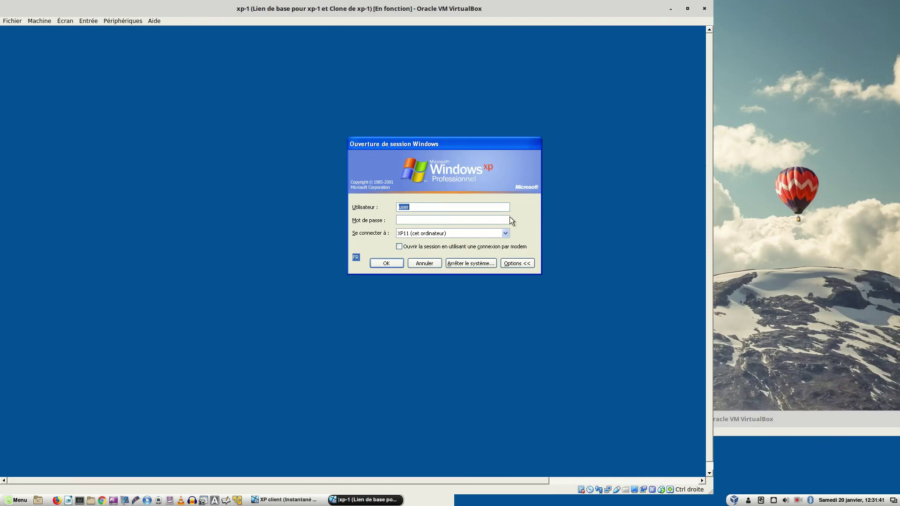
pyautogui.write('s*********')
pyautogui.click(435, 234)
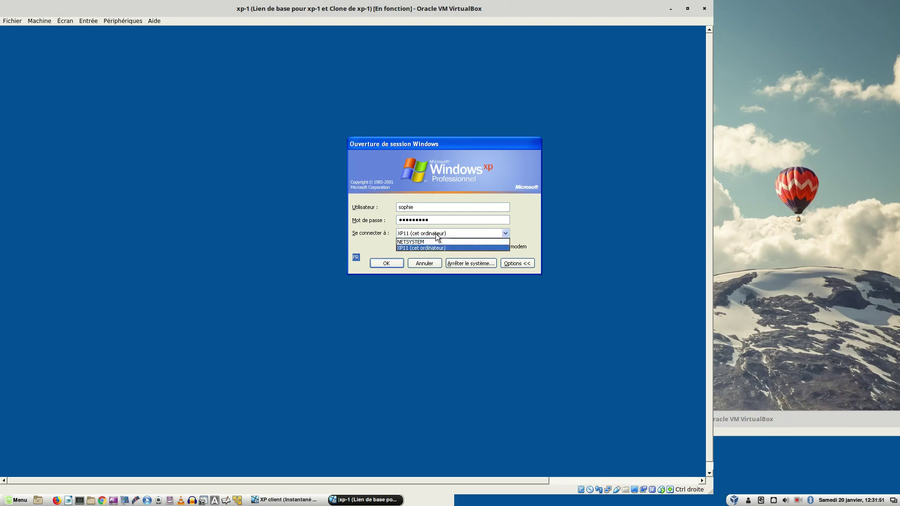
pyautogui.click(425, 242)
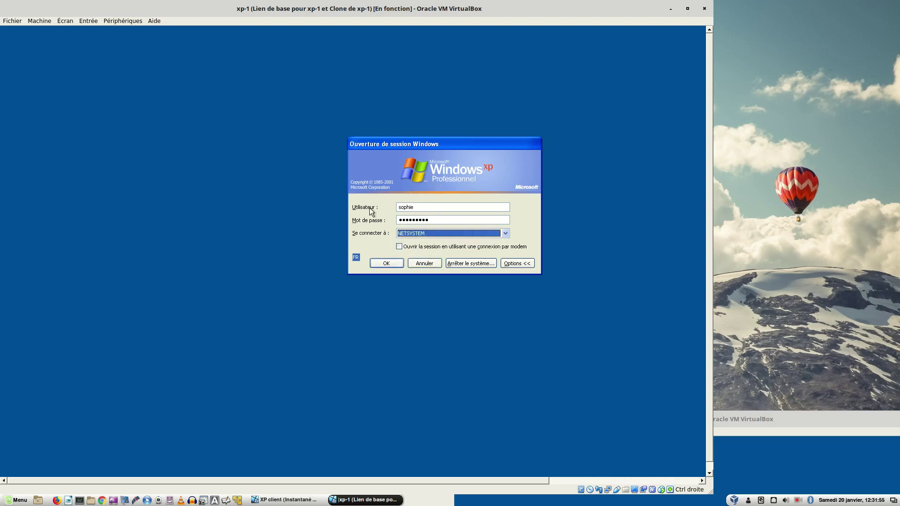
pyautogui.click(380, 263)
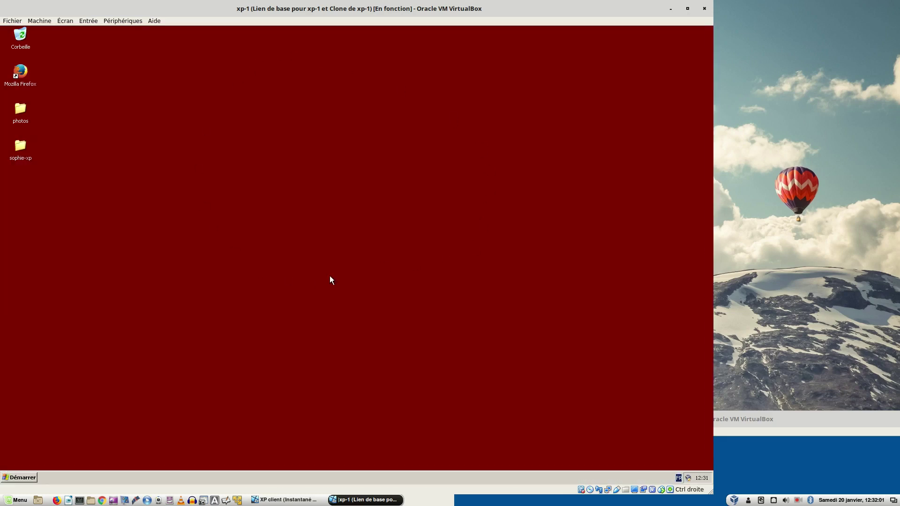
# - Drag the sophie-xp and photos folders toward the centre, then toggle automatic icon arrangement
pyautogui.moveTo(20, 154); pyautogui.dragTo(438, 228)
pyautogui.moveTo(21, 113); pyautogui.dragTo(340, 227)
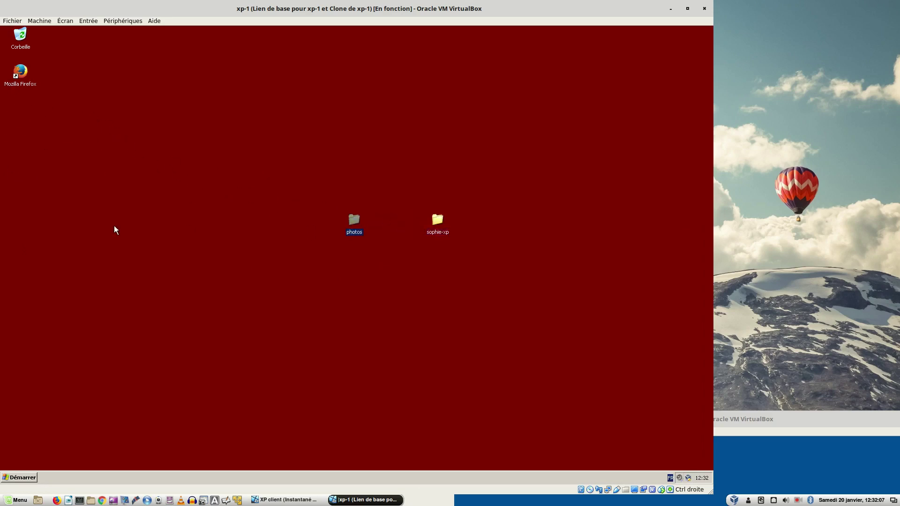
pyautogui.rightClick(165, 136)
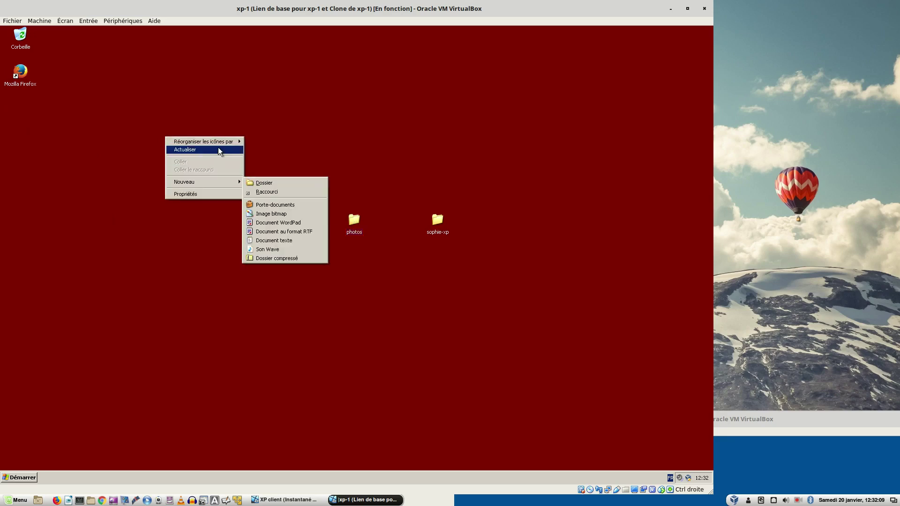
pyautogui.moveTo(224, 143)
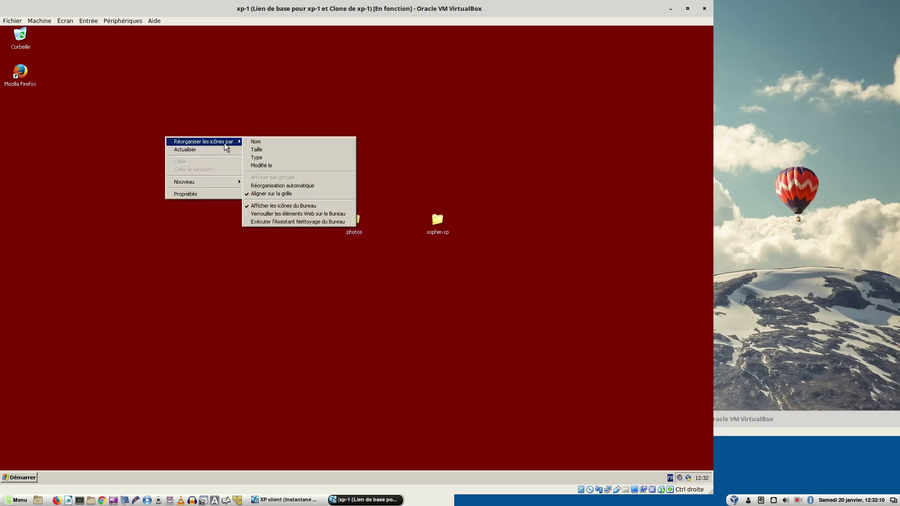
pyautogui.click(279, 186)
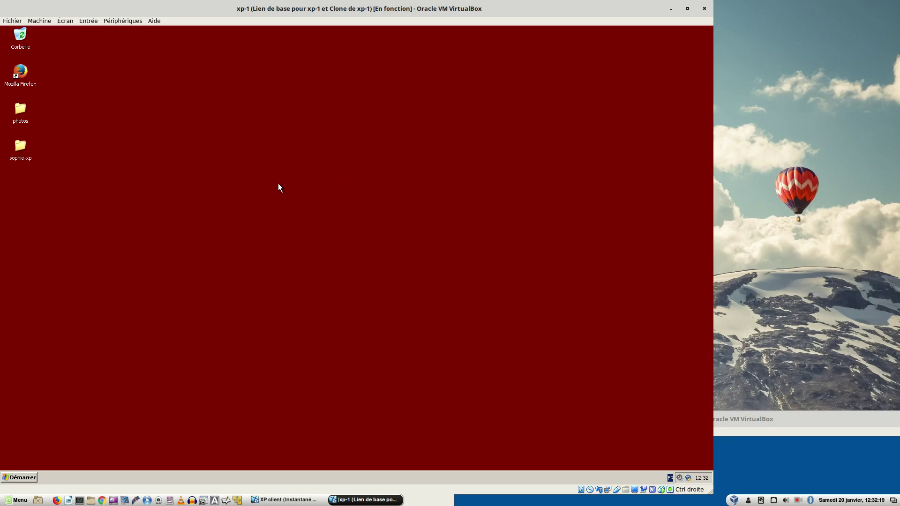
# - Select both folder icons together and drag them toward the middle of the desktop
pyautogui.rightClick(195, 121)
pyautogui.click(89, 131)
pyautogui.moveTo(59, 111); pyautogui.dragTo(5, 180)
pyautogui.moveTo(21, 148); pyautogui.dragTo(295, 234)
pyautogui.moveTo(46, 104); pyautogui.dragTo(318, 245)
pyautogui.click(301, 255)
# - Turn off Réorganisation automatique and Aligner sur la grille for the desktop icons
pyautogui.rightClick(135, 178)
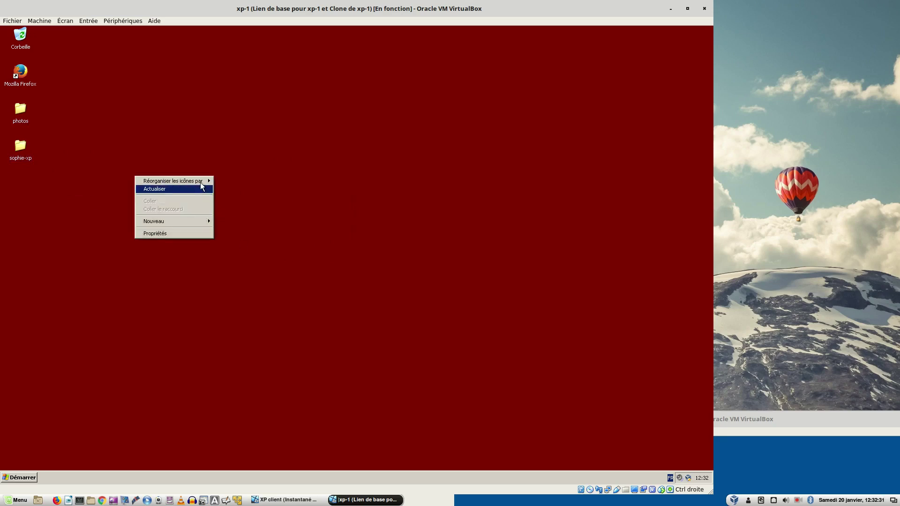
pyautogui.moveTo(202, 182)
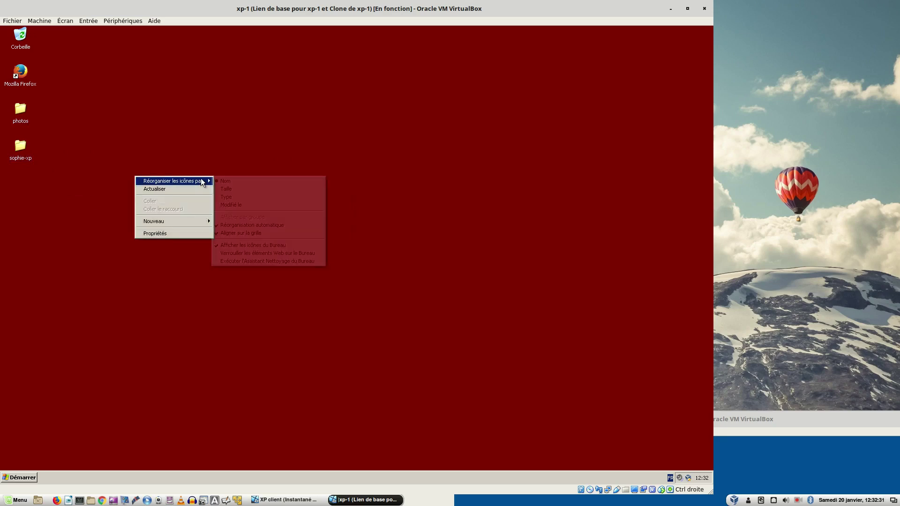
pyautogui.click(238, 226)
pyautogui.rightClick(237, 223)
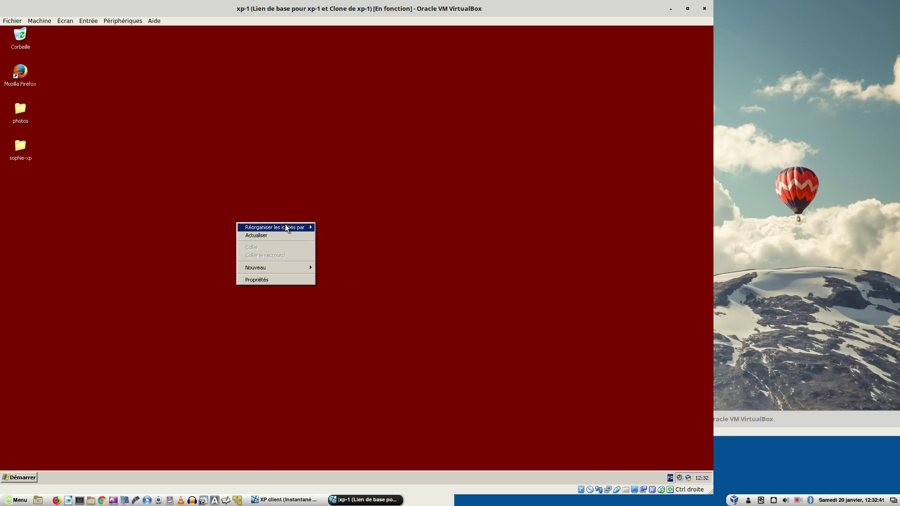
pyautogui.moveTo(287, 229)
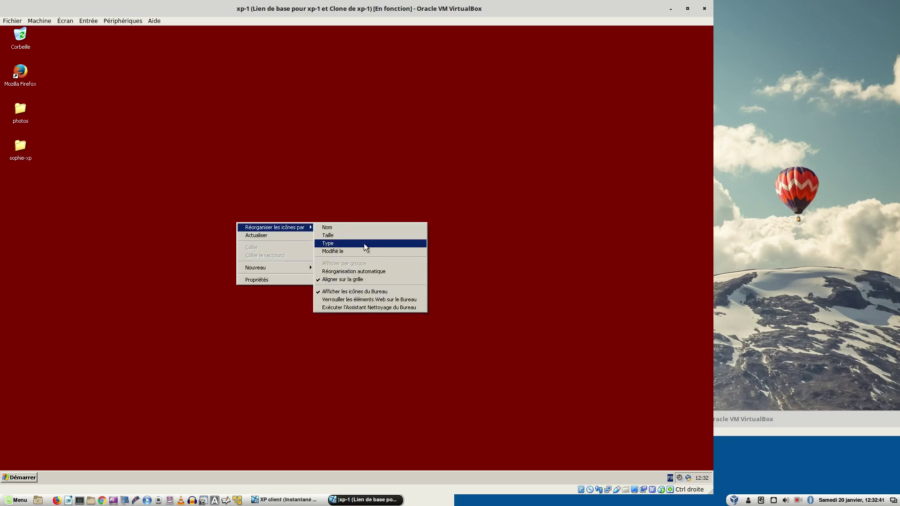
pyautogui.click(343, 280)
# - Place the sophie-xp and photos folders side by side in the middle of the desktop
pyautogui.moveTo(17, 155); pyautogui.dragTo(349, 271)
pyautogui.moveTo(19, 120); pyautogui.dragTo(178, 246)
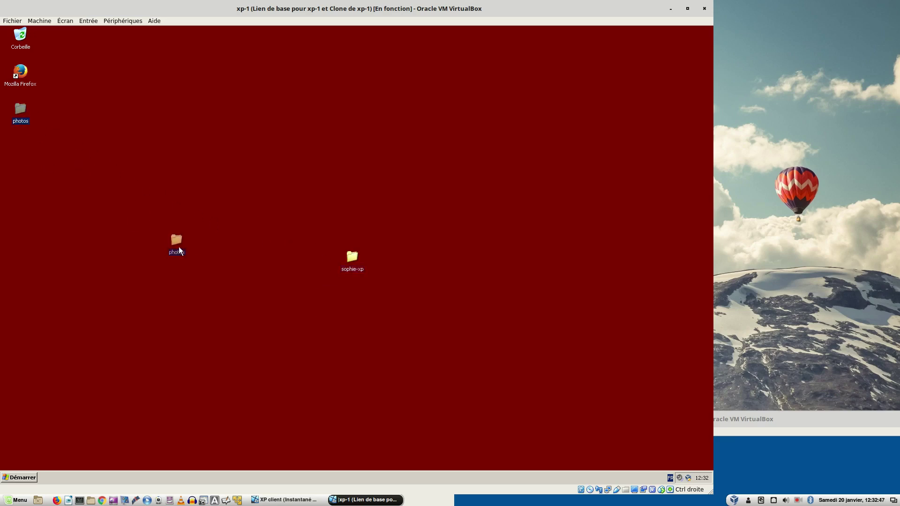
pyautogui.moveTo(259, 254); pyautogui.dragTo(260, 255)
pyautogui.click(395, 319)
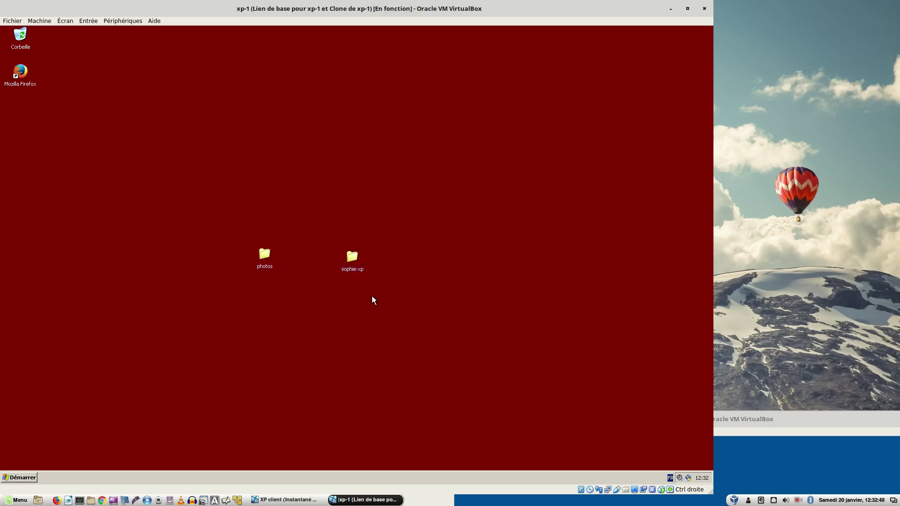
# - Add the line 'comment allez vous .... ?' to lettre, save it, and close the folder
pyautogui.doubleClick(352, 258)
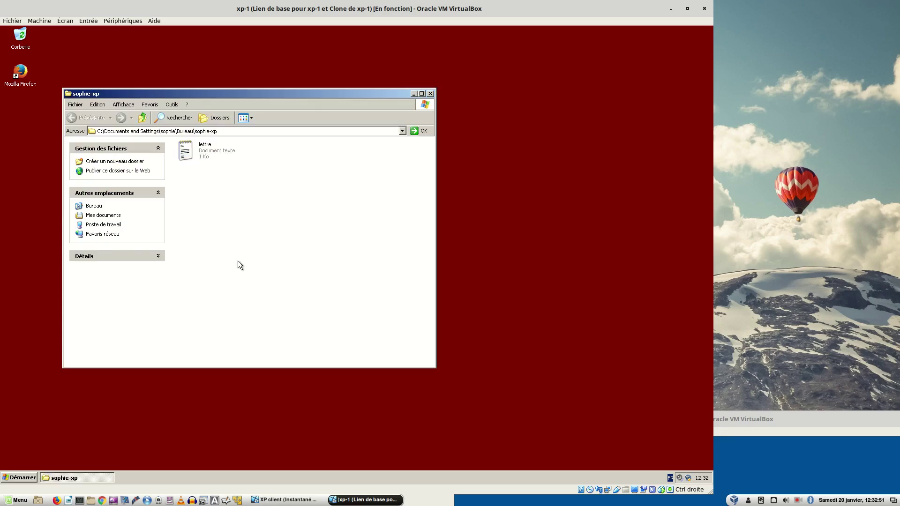
pyautogui.doubleClick(186, 151)
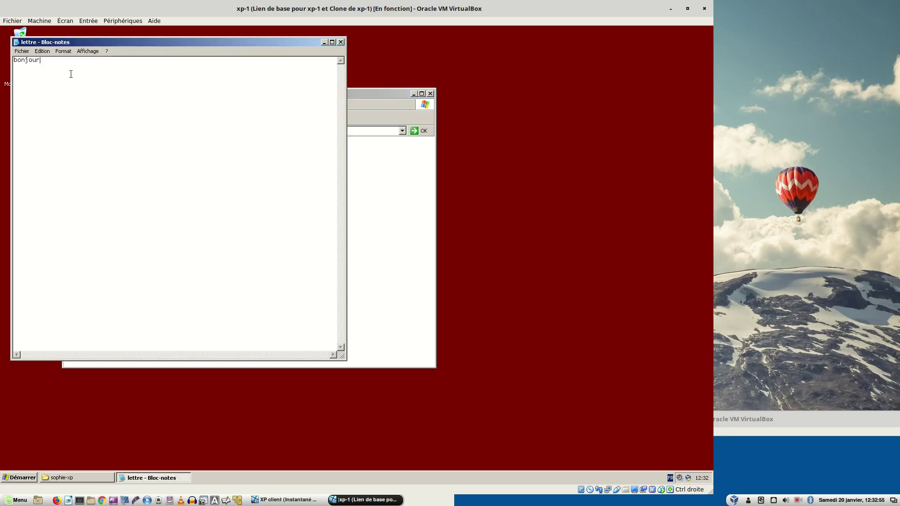
pyautogui.write('comment allez vous')
pyautogui.write('.... ?')
pyautogui.click(21, 51)
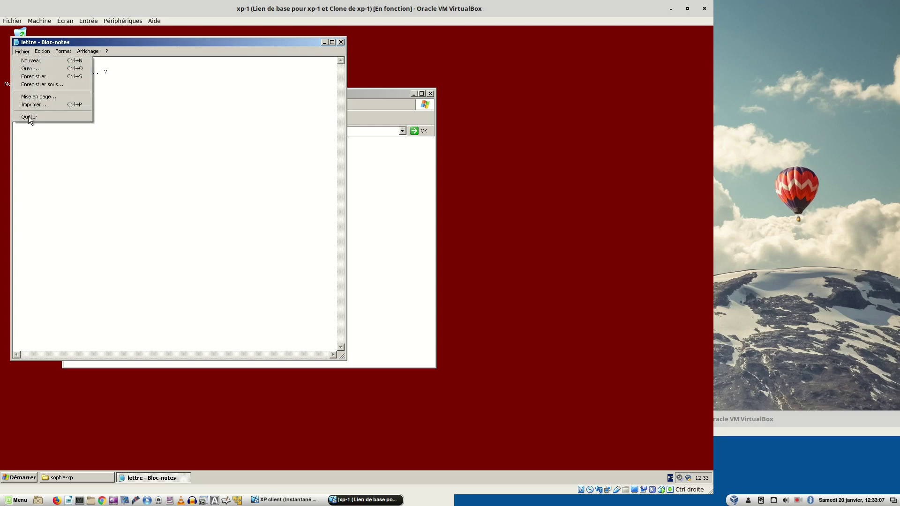
pyautogui.click(28, 118)
pyautogui.click(317, 276)
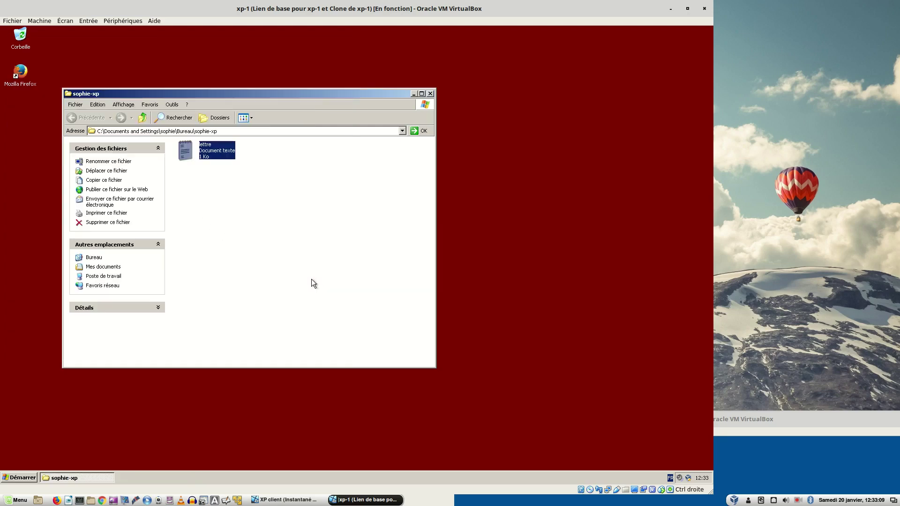
pyautogui.click(431, 94)
# - Log the user off the xp-1 machine
pyautogui.click(29, 477)
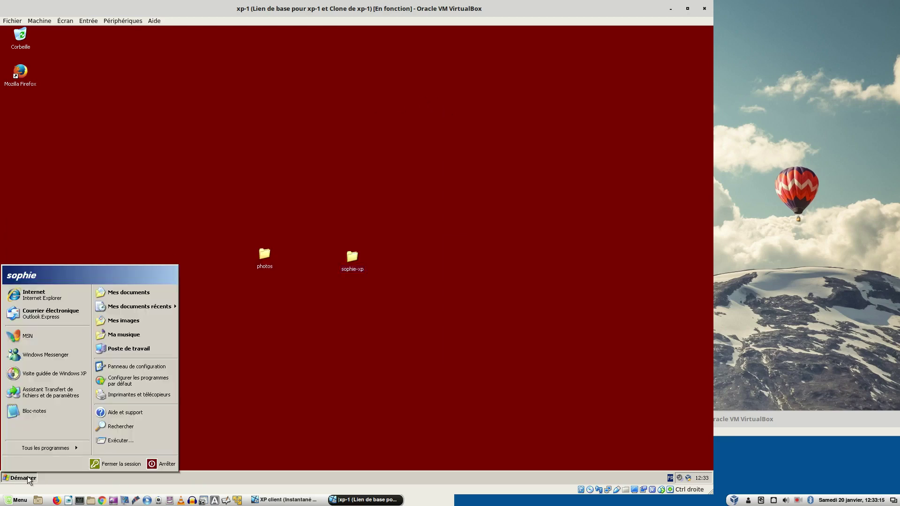
pyautogui.click(107, 466)
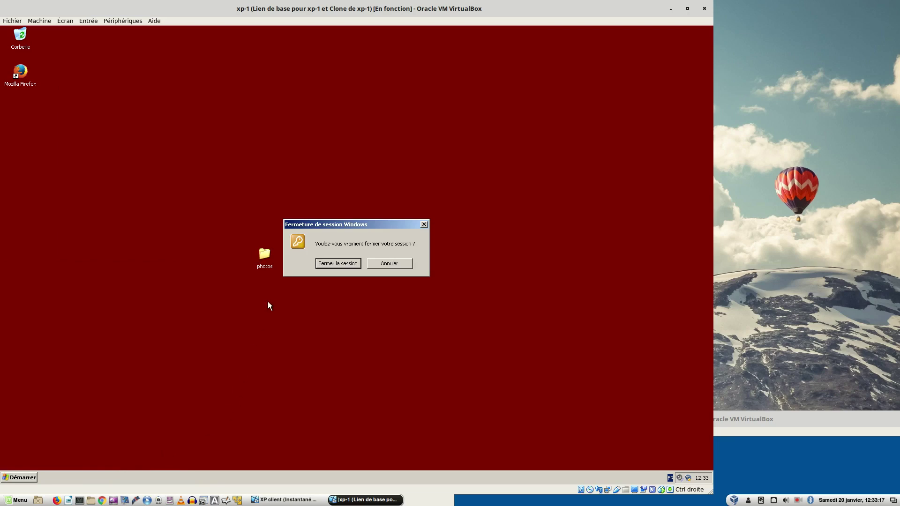
pyautogui.click(326, 265)
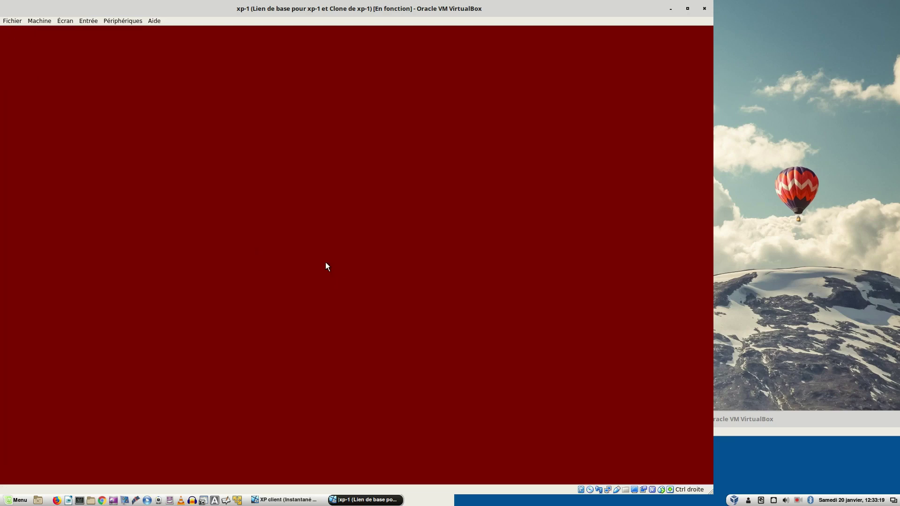
# - Bring forward and maximise the XP client window, then log the user back on with the password
pyautogui.moveTo(767, 420); pyautogui.dragTo(533, 47)
pyautogui.doubleClick(533, 47)
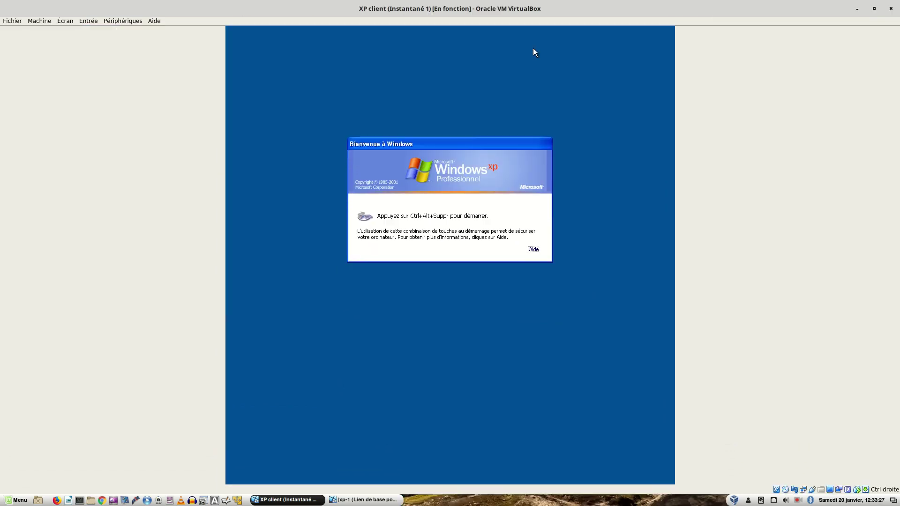
pyautogui.hotkey('ctrl', 'alt', 'Delete')
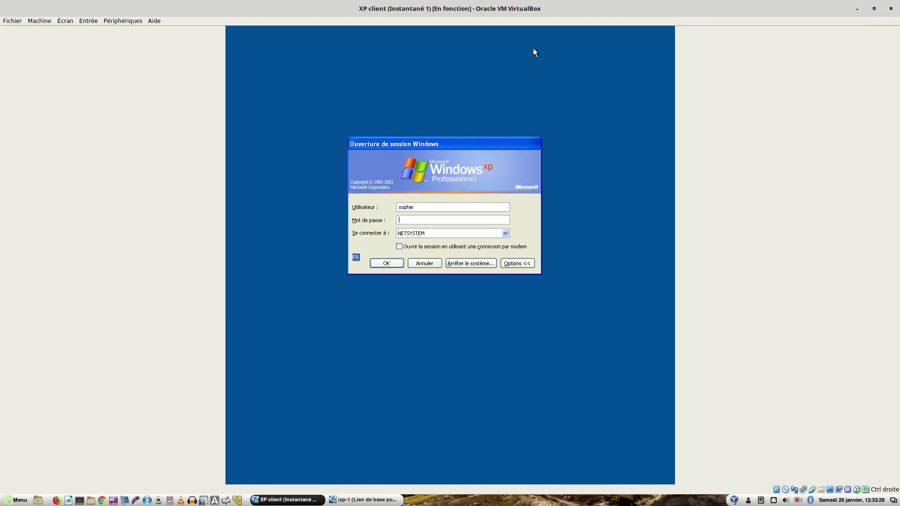
pyautogui.write('••••••••••')
pyautogui.press('Return')
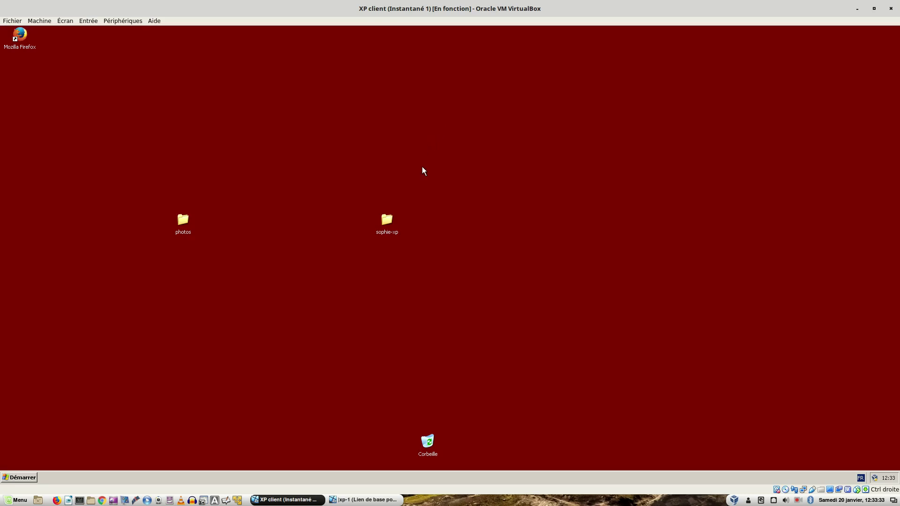
pyautogui.doubleClick(387, 219)
pyautogui.doubleClick(186, 151)
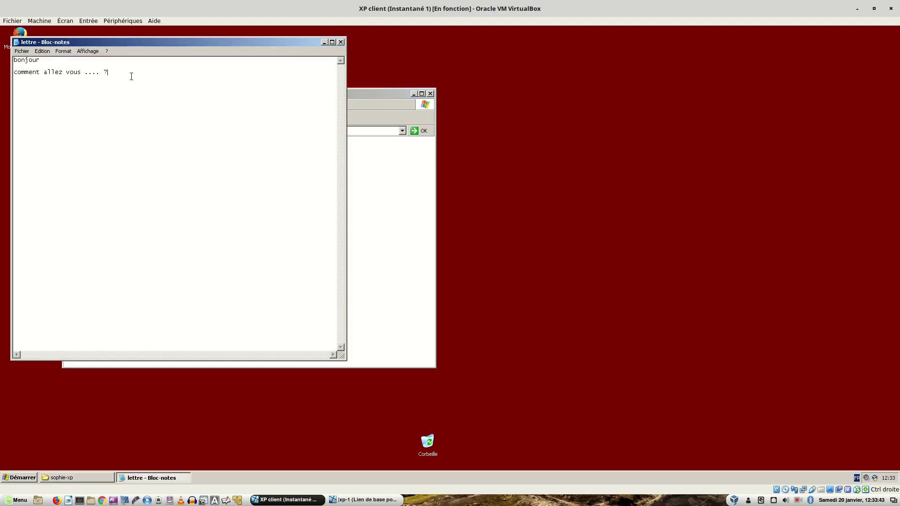
pyautogui.click(341, 42)
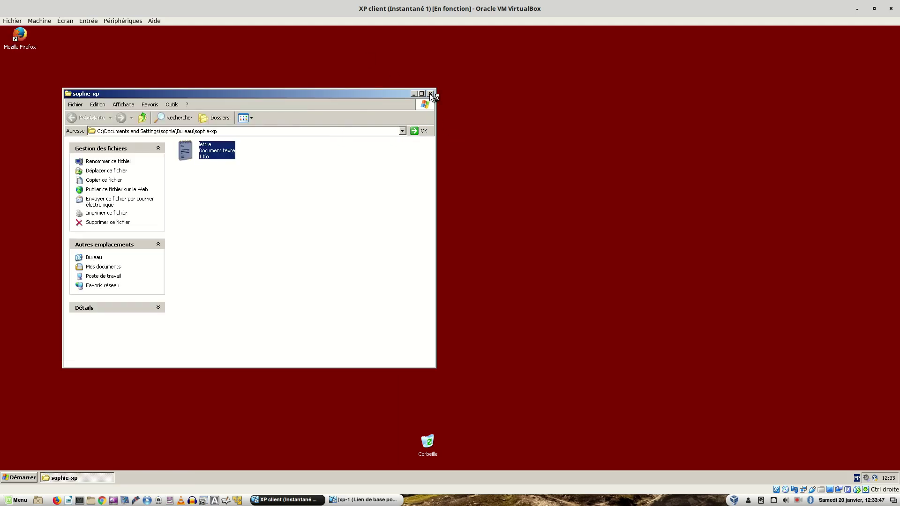
pyautogui.click(430, 93)
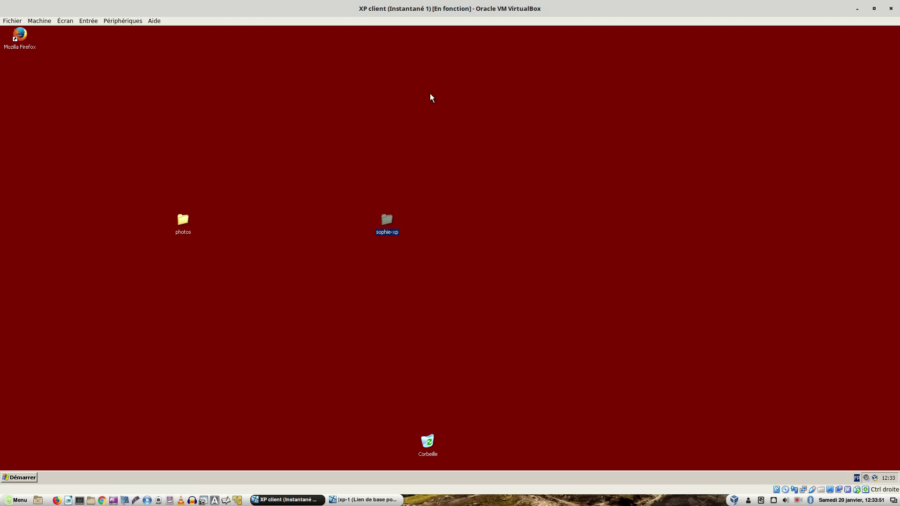
# - Reposition the XP client window over xp-1, raise it back in front, and move it to the screen top
pyautogui.moveTo(382, 11); pyautogui.dragTo(747, 188)
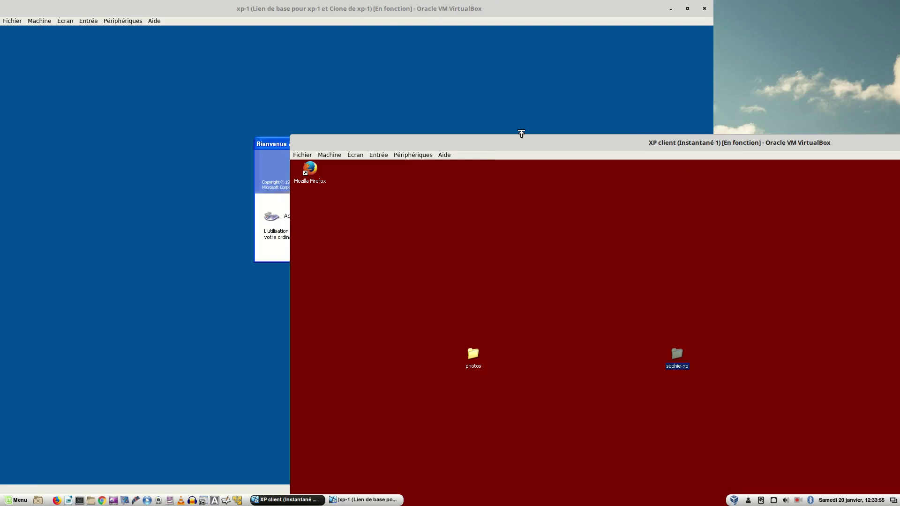
pyautogui.moveTo(459, 145); pyautogui.dragTo(657, 114)
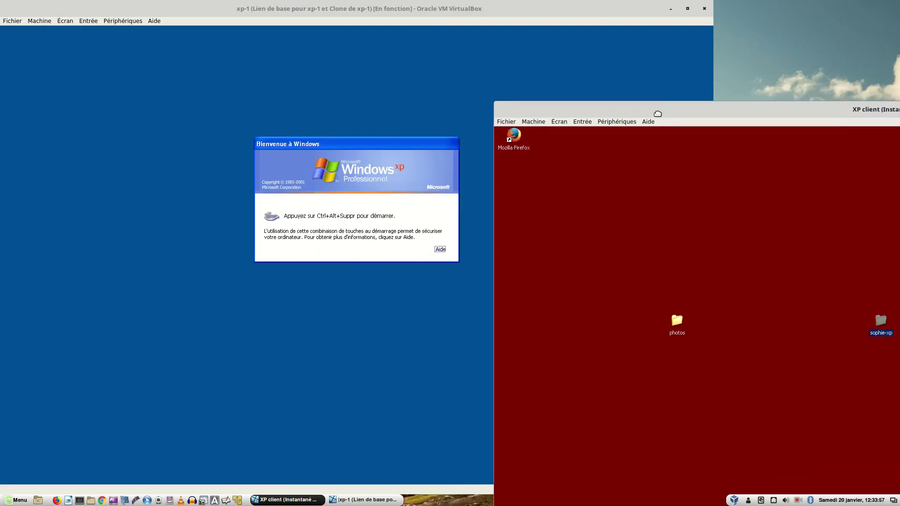
pyautogui.moveTo(657, 113); pyautogui.dragTo(566, 93)
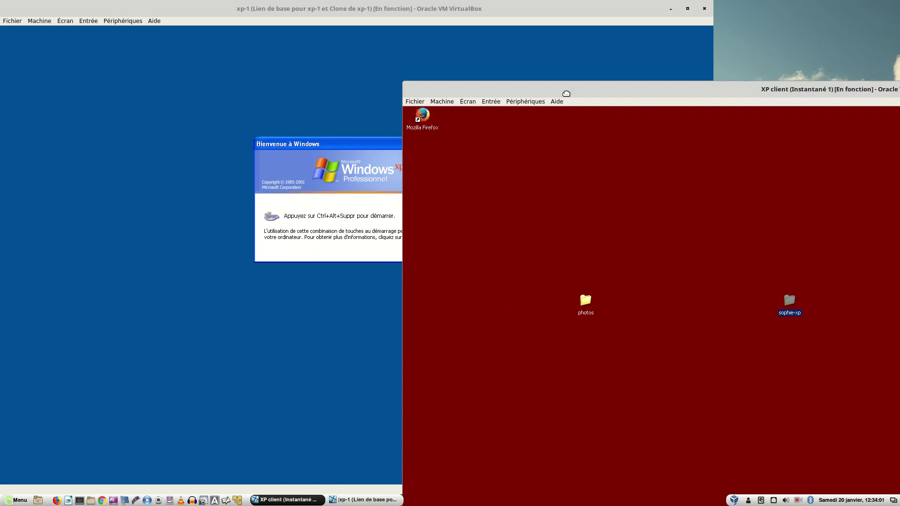
pyautogui.moveTo(566, 94); pyautogui.dragTo(439, 57)
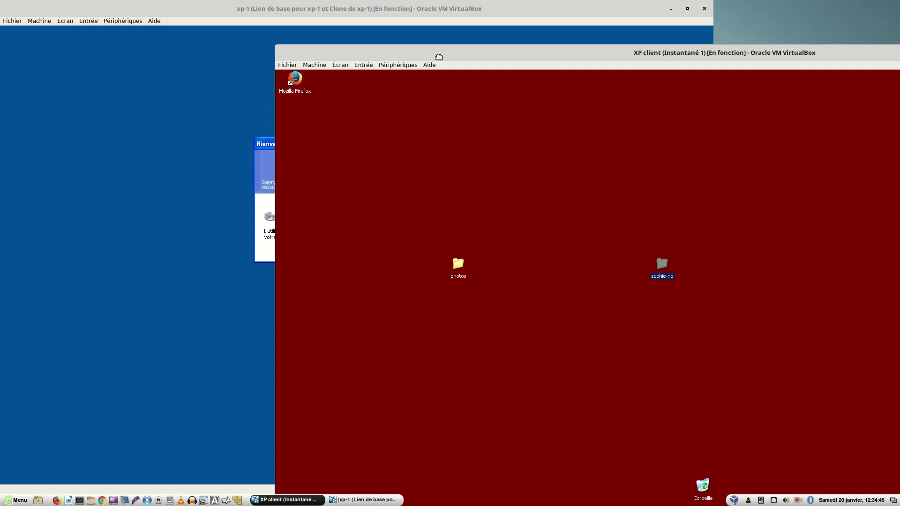
pyautogui.moveTo(439, 57); pyautogui.dragTo(324, 61)
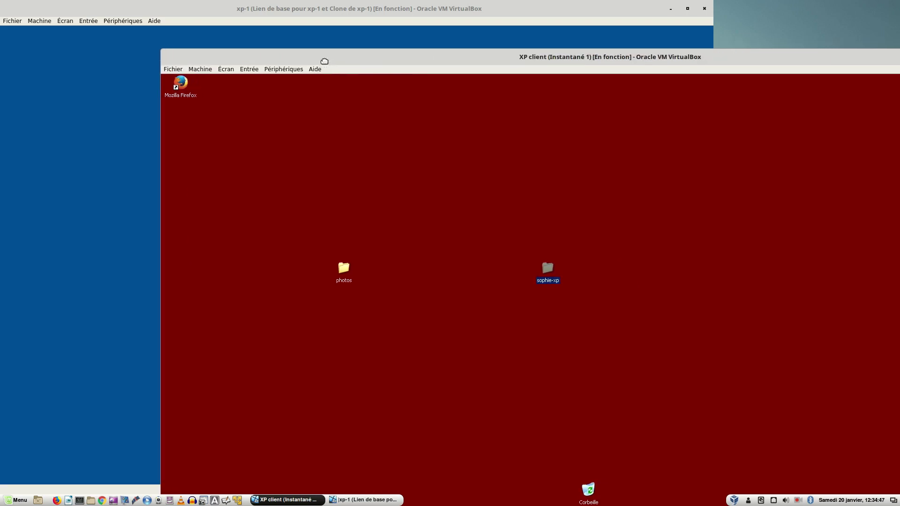
pyautogui.click(49, 84)
pyautogui.click(738, 102)
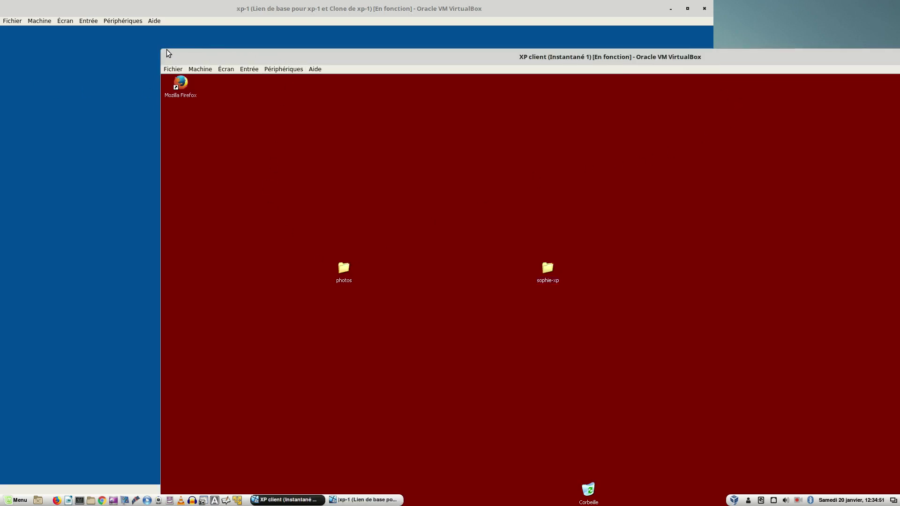
pyautogui.moveTo(176, 52); pyautogui.dragTo(177, 8)
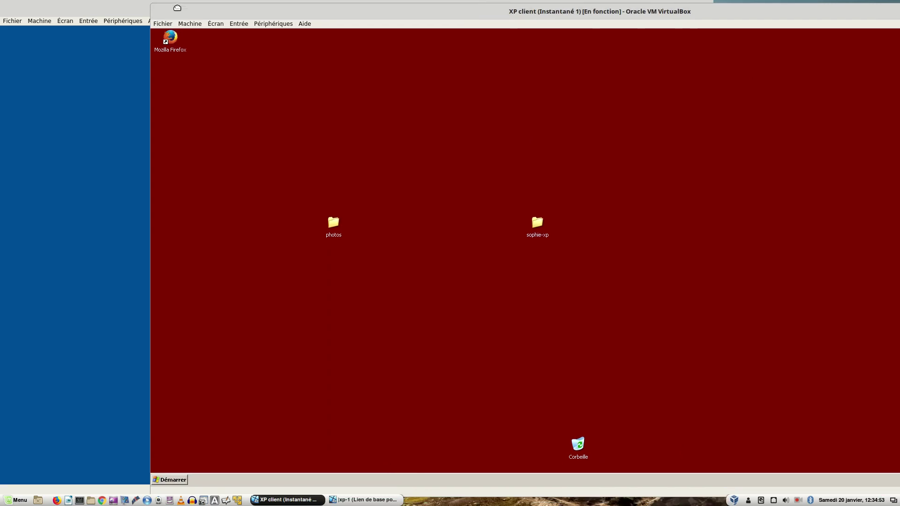
# - Log off the XP client's current user with Fermer la session and confirm
pyautogui.click(170, 478)
pyautogui.click(255, 470)
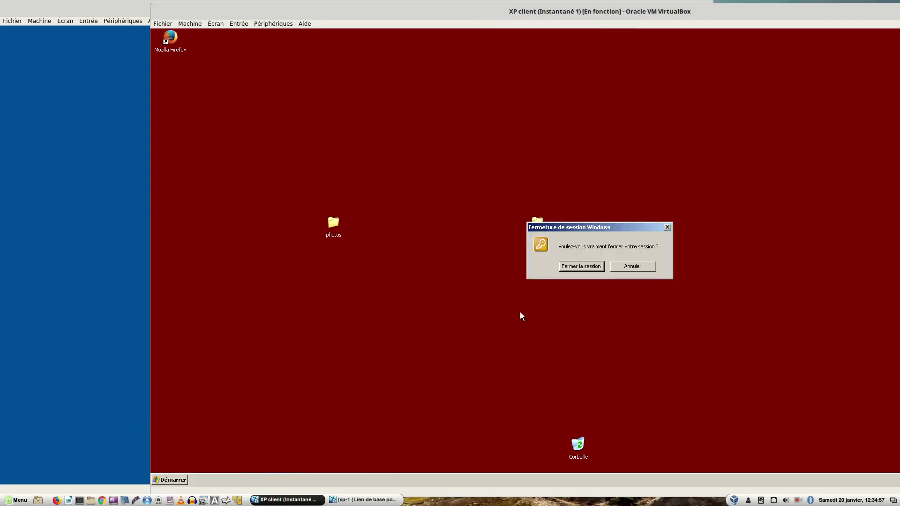
pyautogui.click(584, 266)
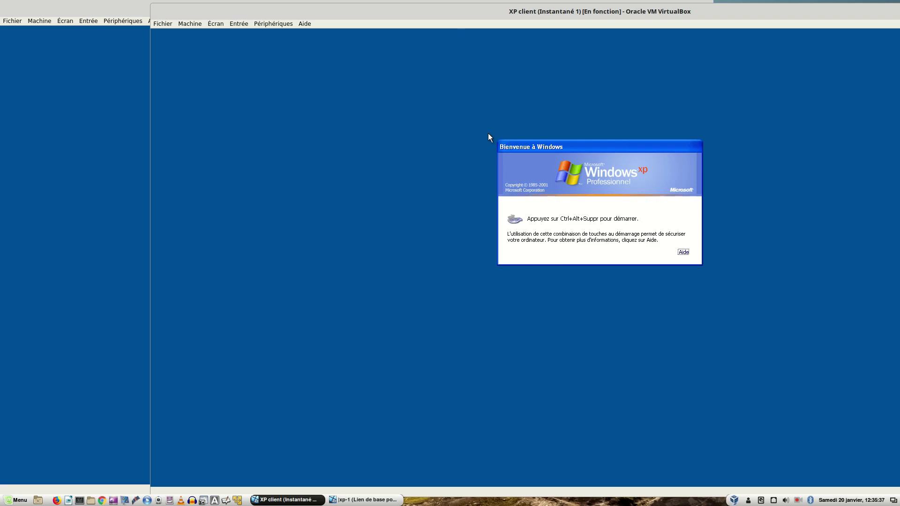
# - Log on to the XP client as the other domain user with that user's password
pyautogui.hotkey('ctrl', 'alt', 'Delete')
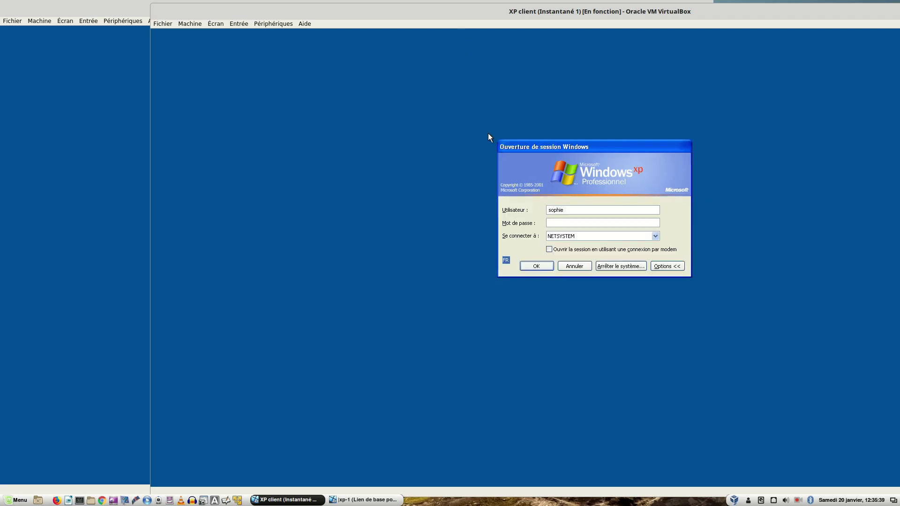
pyautogui.press('Tab')
pyautogui.press('Tab')
pyautogui.press('Tab')
pyautogui.press('Tab')
pyautogui.press('Tab')
pyautogui.press('Tab')
pyautogui.press('Tab')
pyautogui.write('jean')
pyautogui.press('Tab')
pyautogui.write('••')
pyautogui.press('BackSpace')
pyautogui.press('BackSpace')
pyautogui.write('••••••••')
pyautogui.press('Return')
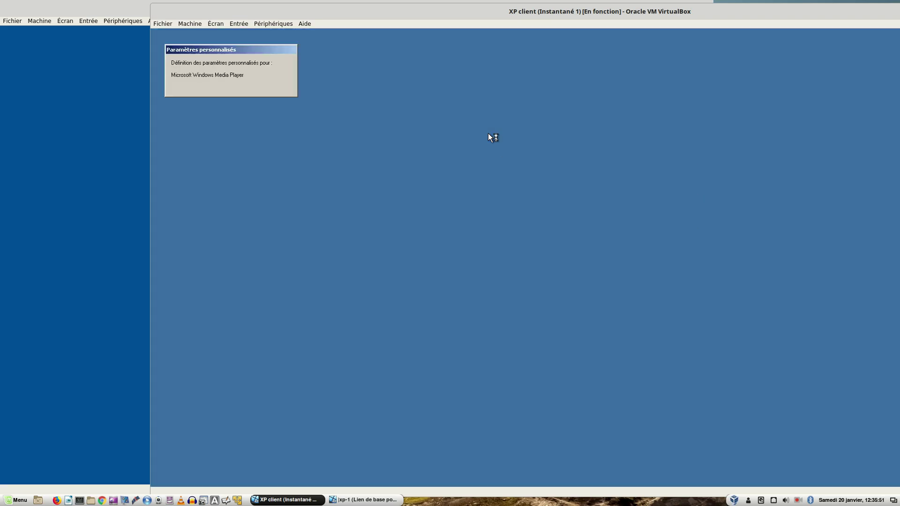
# - Switch the taskbar to Menu Démarrer classique and apply it in the Start menu properties
pyautogui.rightClick(403, 145)
pyautogui.click(336, 139)
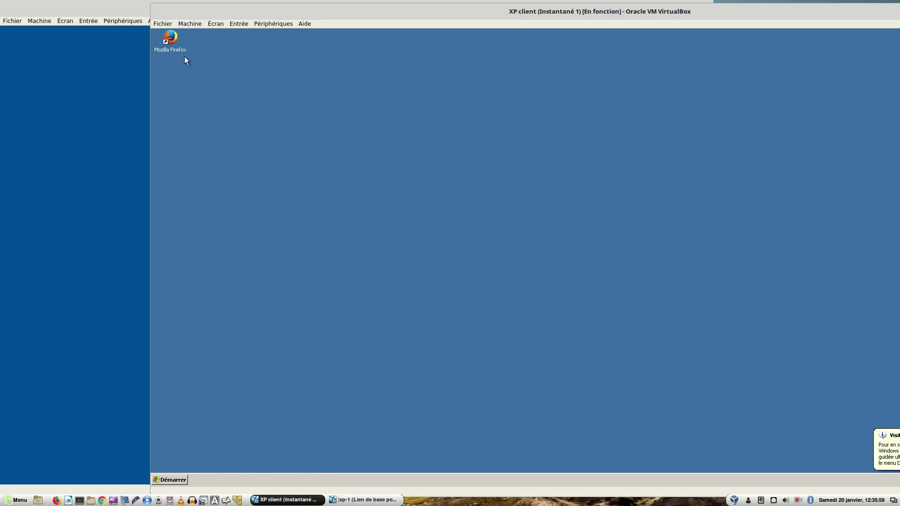
pyautogui.rightClick(297, 98)
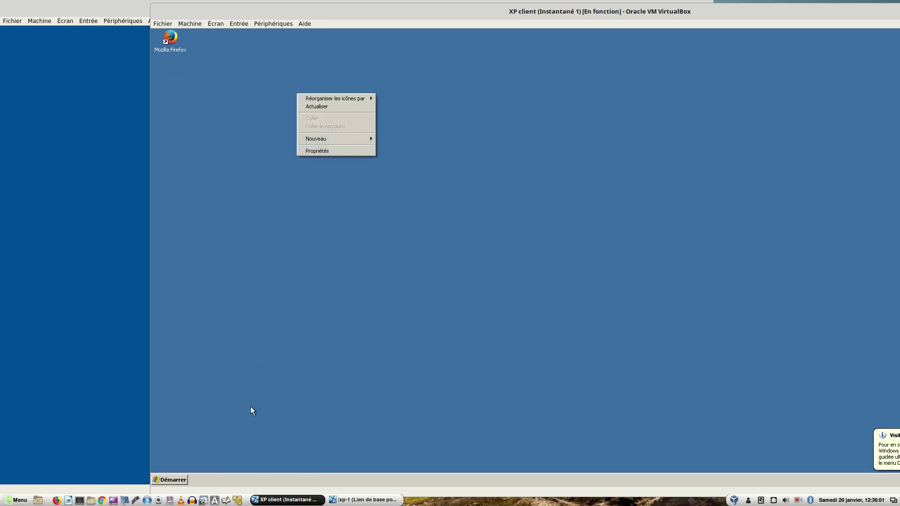
pyautogui.rightClick(162, 482)
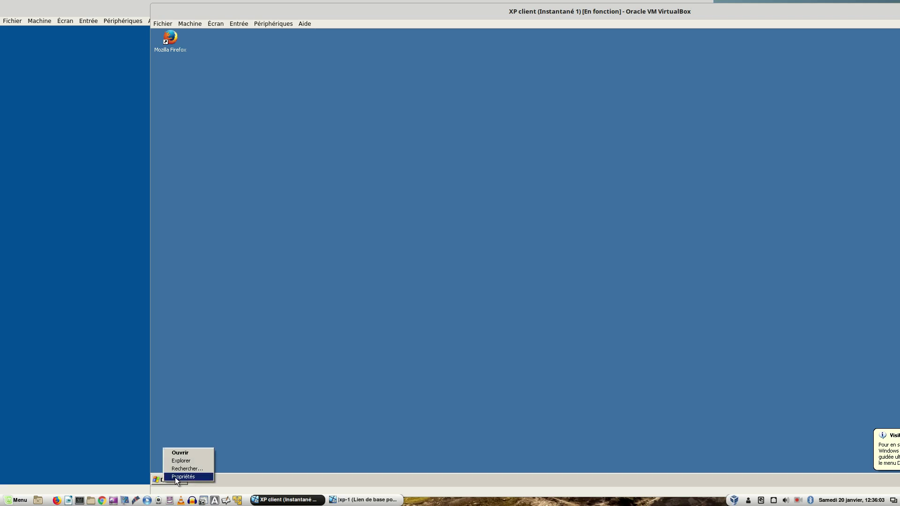
pyautogui.click(175, 478)
pyautogui.click(181, 422)
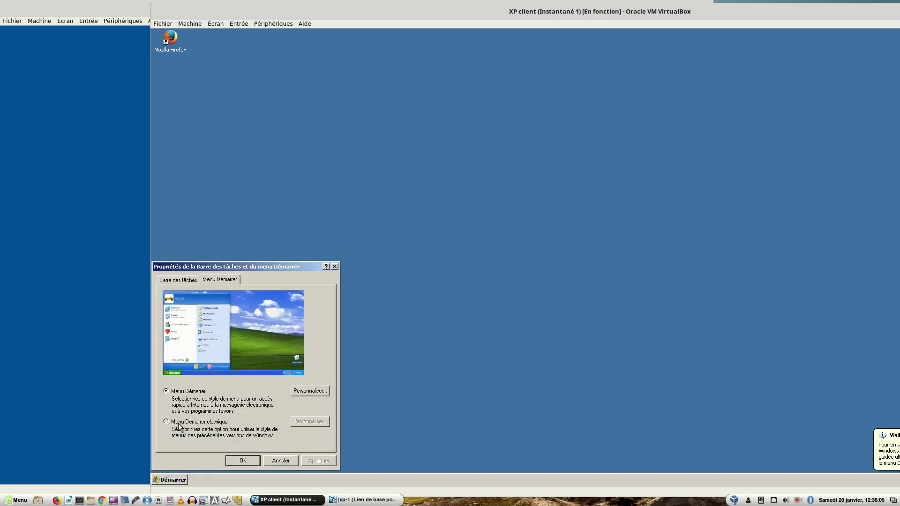
pyautogui.click(317, 461)
pyautogui.click(244, 461)
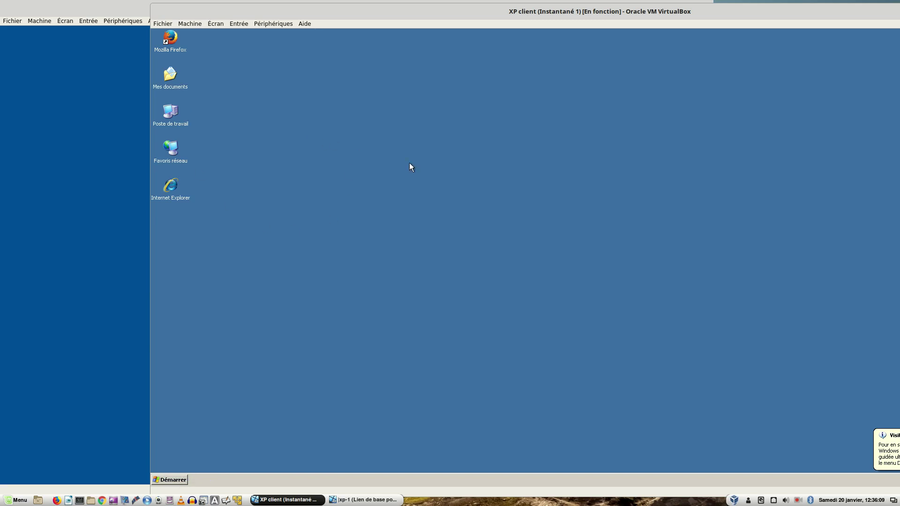
pyautogui.rightClick(376, 135)
pyautogui.moveTo(429, 182)
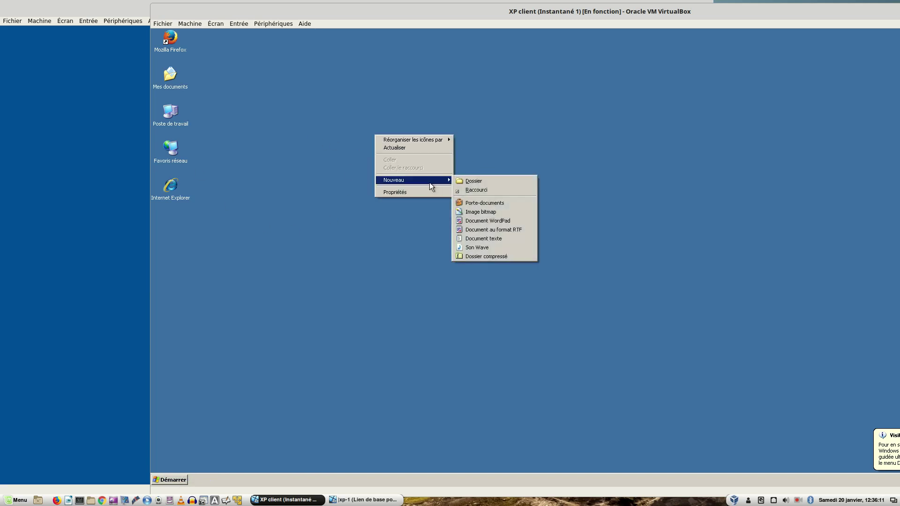
# - Set the desktop Couleur to grey on the Bureau tab and apply it
pyautogui.click(406, 191)
pyautogui.click(263, 121)
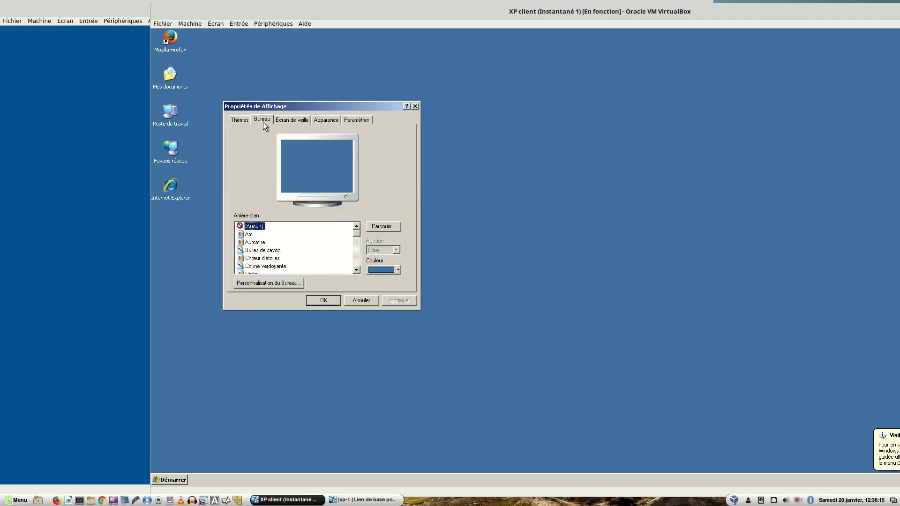
pyautogui.click(396, 272)
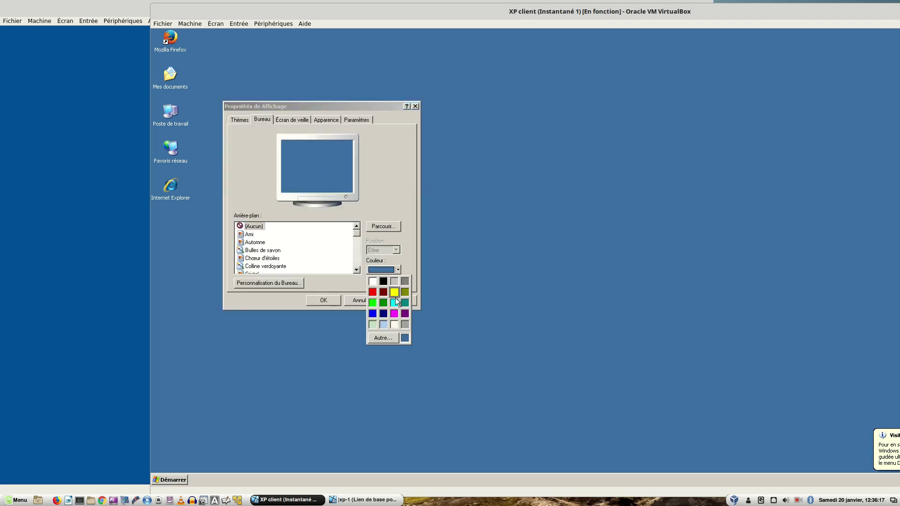
pyautogui.click(404, 282)
pyautogui.click(400, 300)
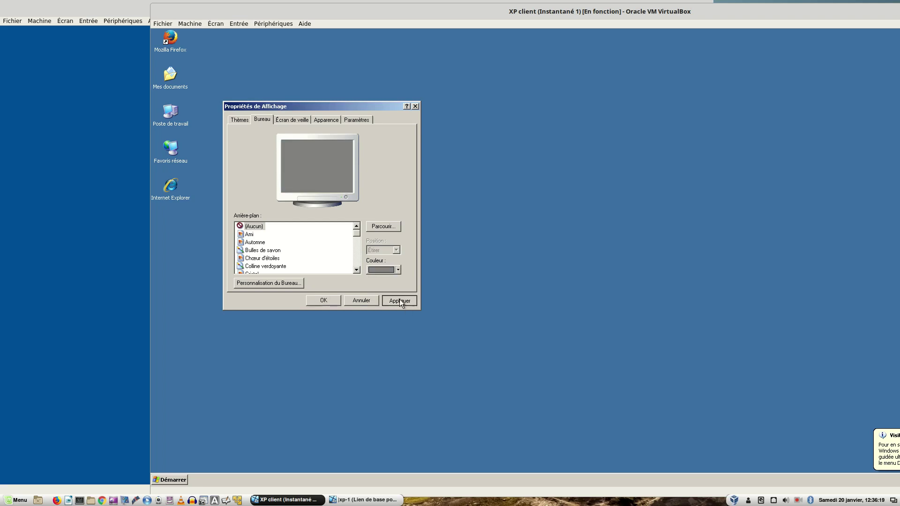
pyautogui.click(361, 303)
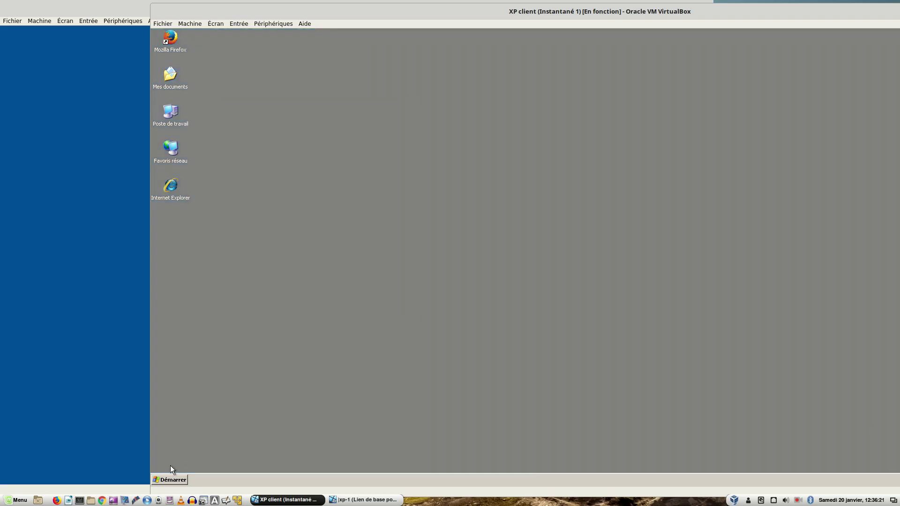
# - Log the user off through Démarrer > Arrêter with Fermer la session selected
pyautogui.click(174, 480)
pyautogui.click(212, 466)
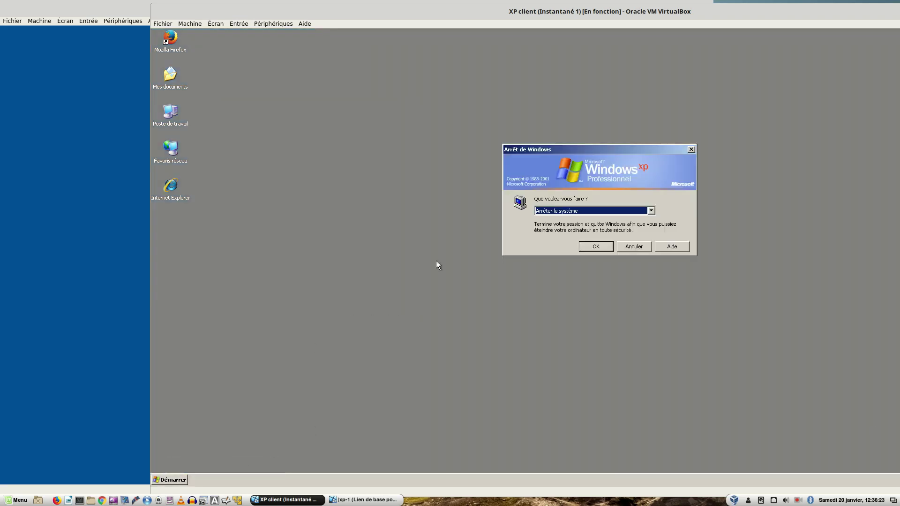
pyautogui.click(555, 213)
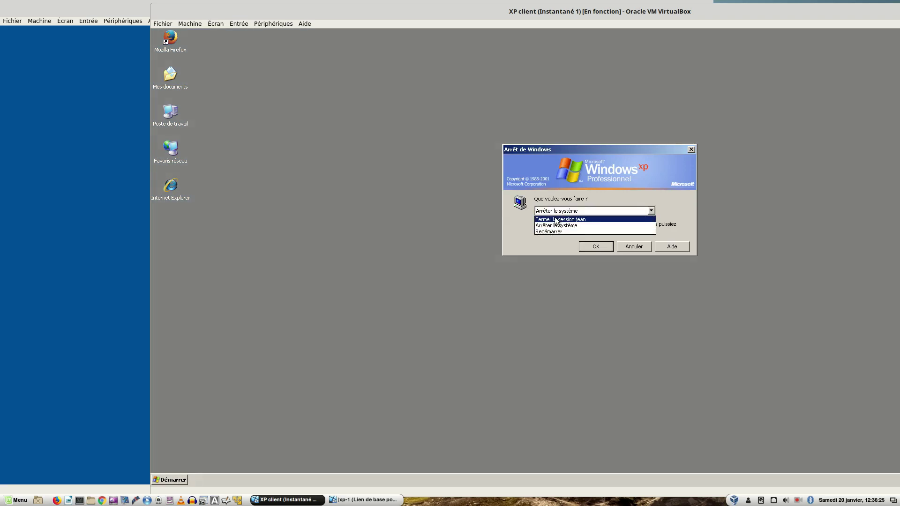
pyautogui.click(563, 217)
pyautogui.click(584, 246)
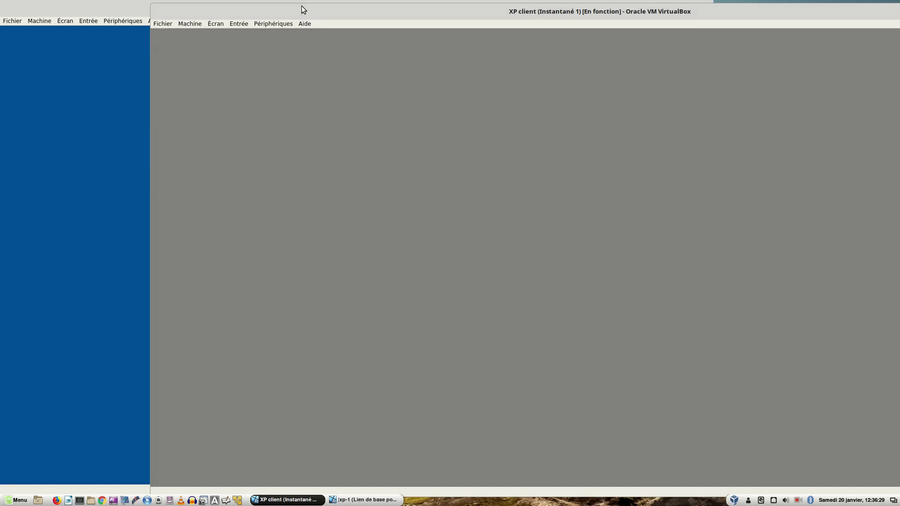
pyautogui.moveTo(297, 9); pyautogui.dragTo(588, 116)
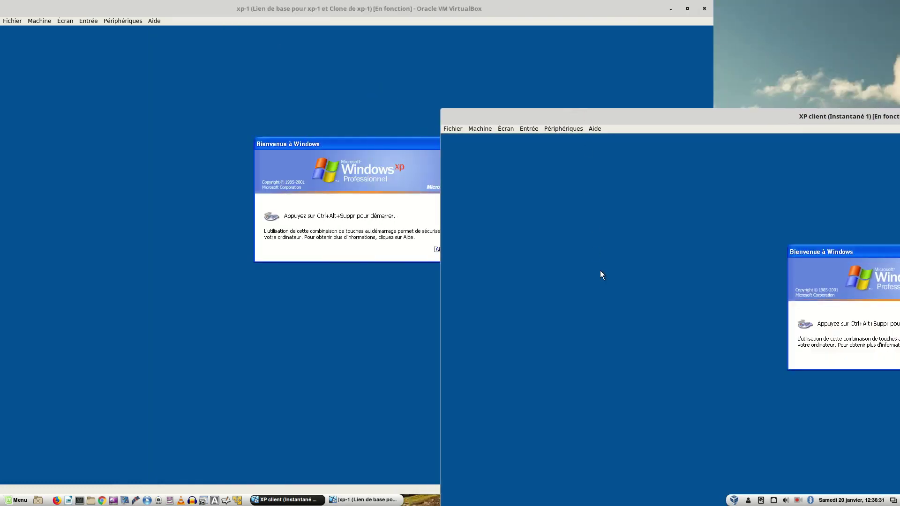
# - Raise the xp-1 window and log on there with the other domain user's name and password
pyautogui.click(199, 151)
pyautogui.hotkey('ctrl', 'Delete')
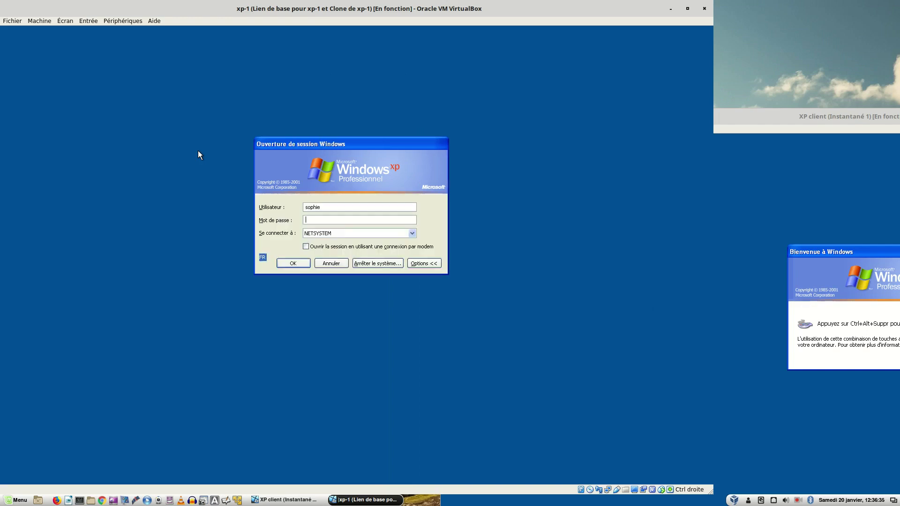
pyautogui.press('Tab')
pyautogui.press('Tab')
pyautogui.press('Tab')
pyautogui.press('Tab')
pyautogui.press('Tab')
pyautogui.press('Tab')
pyautogui.press('Tab')
pyautogui.write('jean')
pyautogui.press('Tab')
pyautogui.write('********')
pyautogui.press('Return')
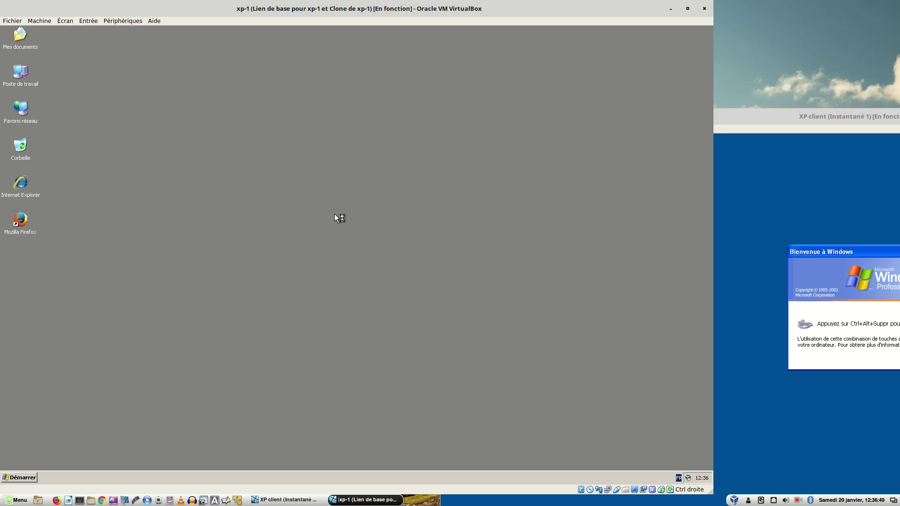
# - Log off xp-1 via Démarrer > Arrêter, keeping Fermer la session, then OK
pyautogui.click(21, 478)
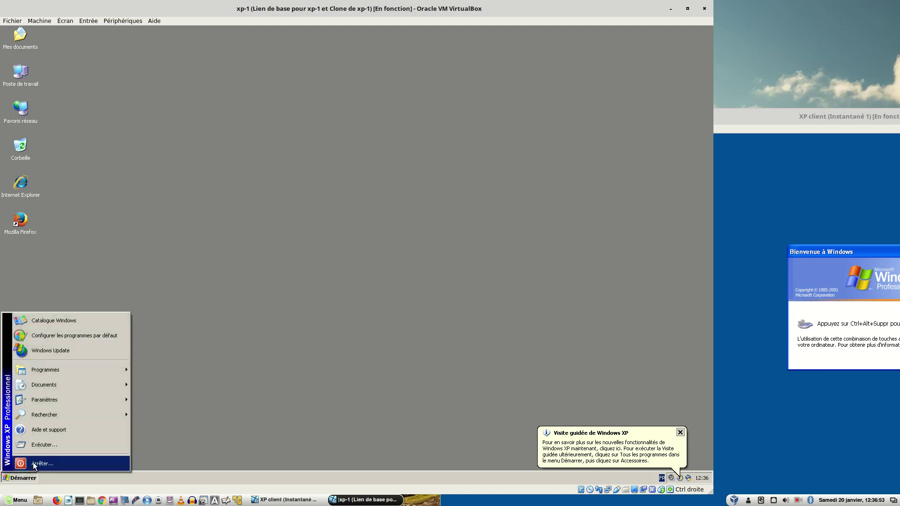
pyautogui.click(34, 464)
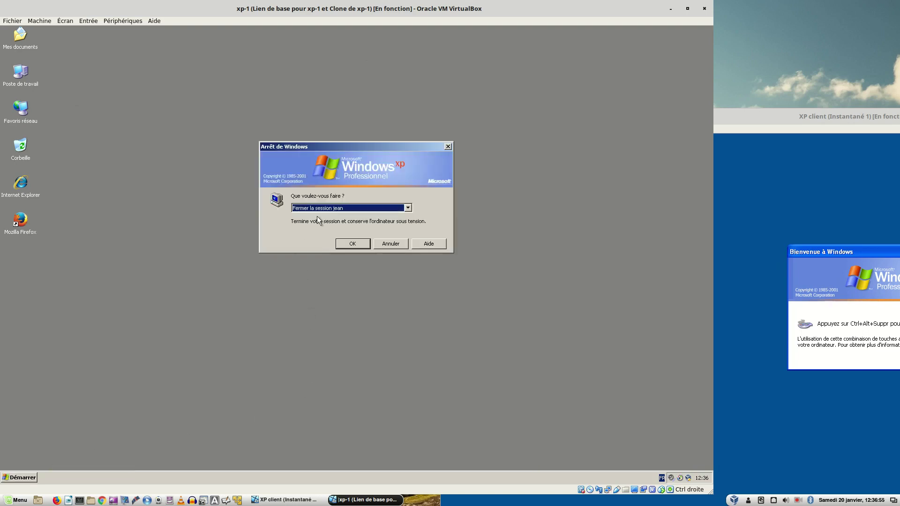
pyautogui.click(348, 246)
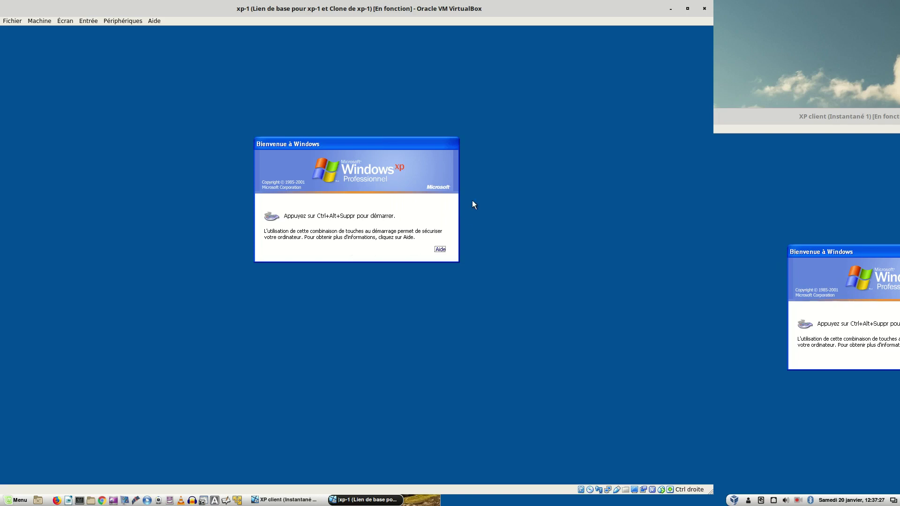
# - Raise the XP client window above xp-1 by clicking inside it
pyautogui.click(745, 170)
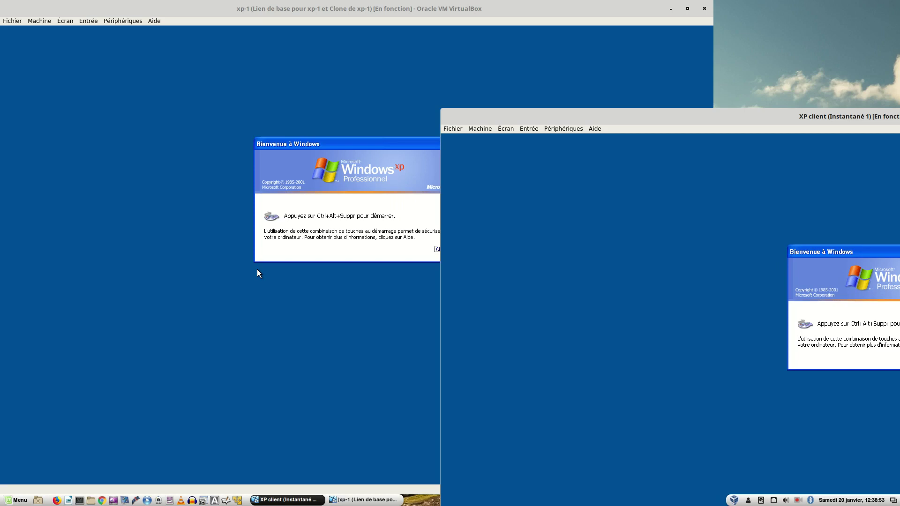
# - Log on to the XP client as the restricted mandatory-profile user, replacing the prefilled user name
pyautogui.hotkey('ctrl', 'alt', 'Delete')
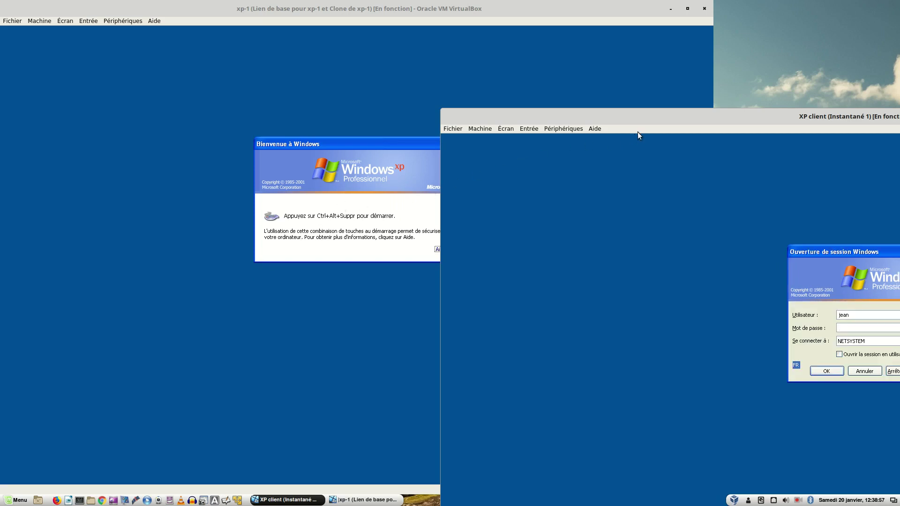
pyautogui.moveTo(668, 116); pyautogui.dragTo(394, 75)
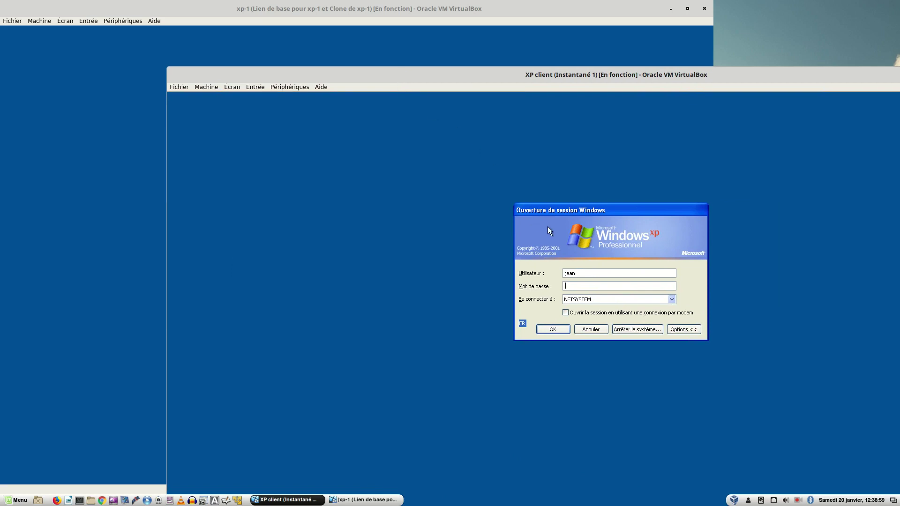
pyautogui.moveTo(575, 270); pyautogui.dragTo(554, 278)
pyautogui.write('sophie*********')
pyautogui.press('Return')
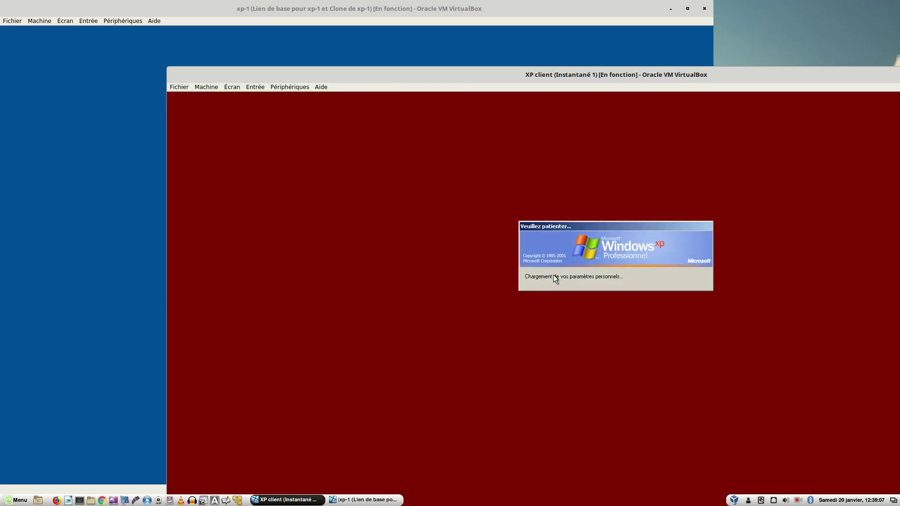
# - Choose Désert sous la lune as the desktop wallpaper and apply it
pyautogui.rightClick(398, 162)
pyautogui.moveTo(440, 209)
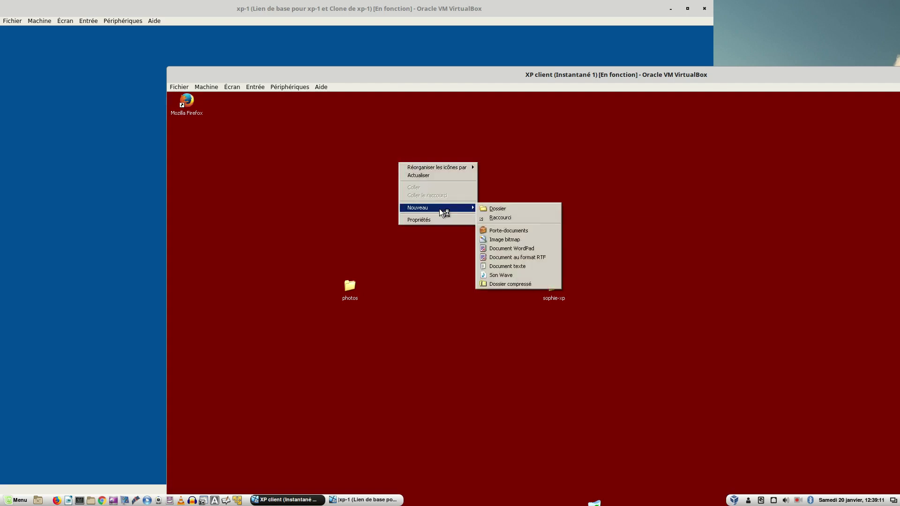
pyautogui.click(434, 220)
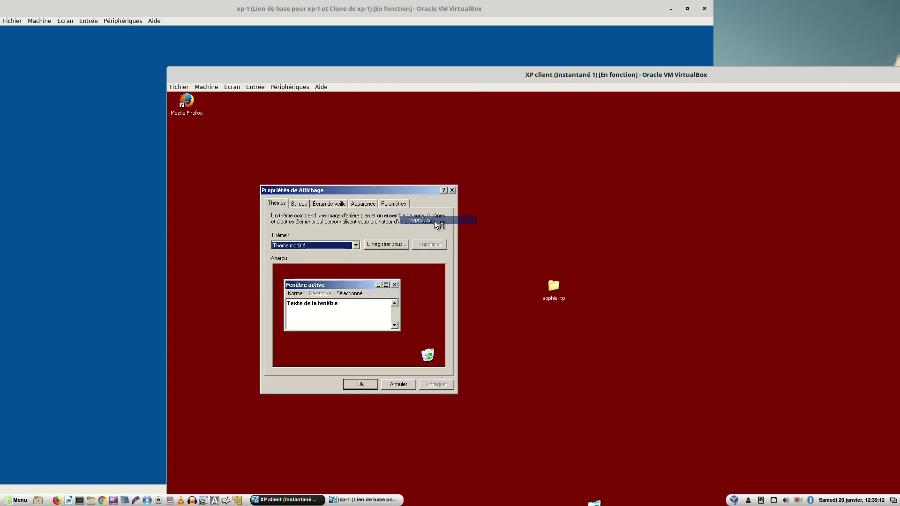
pyautogui.click(308, 206)
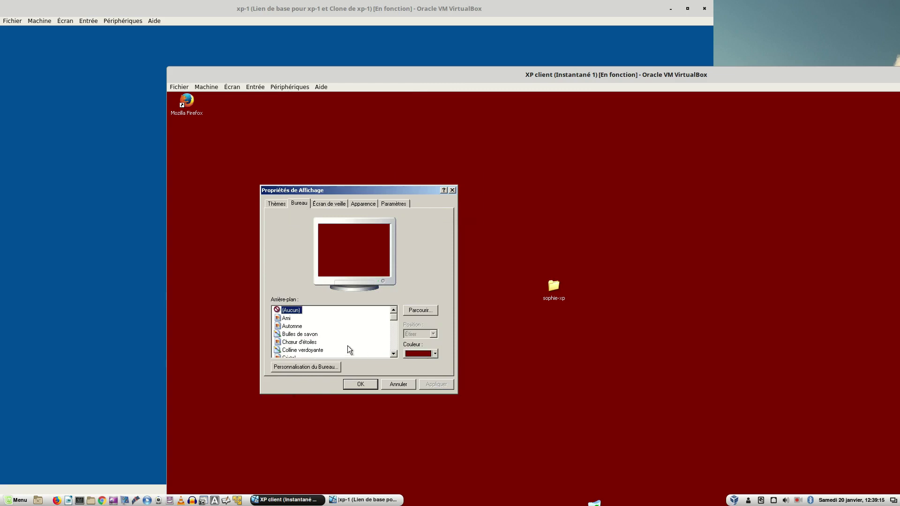
pyautogui.click(292, 327)
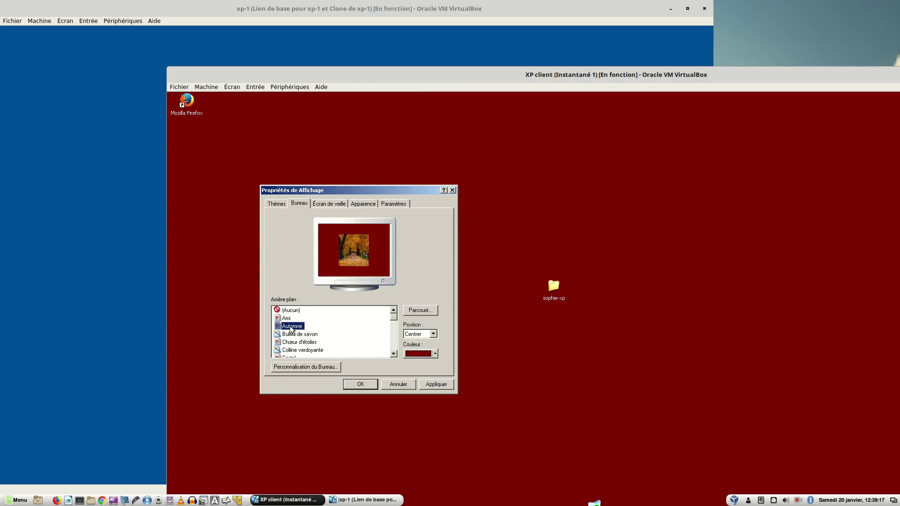
pyautogui.scroll(-2, 313, 344)
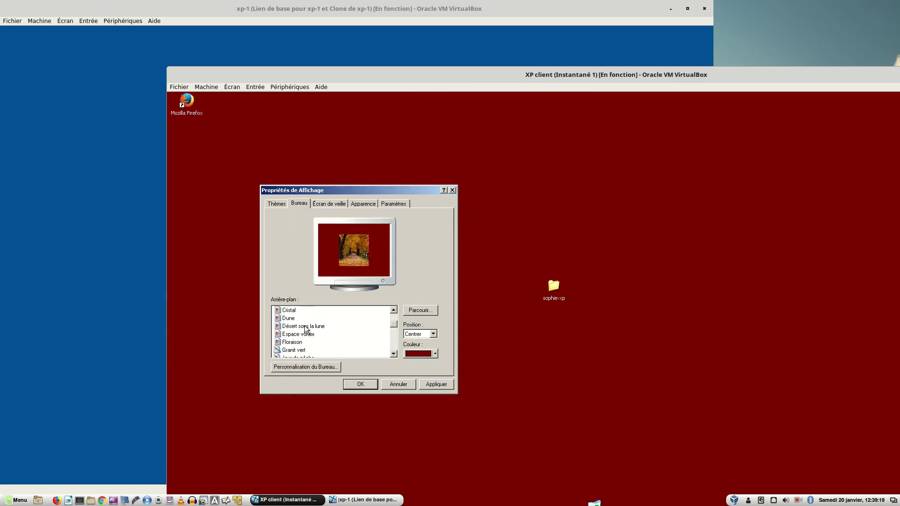
pyautogui.click(305, 328)
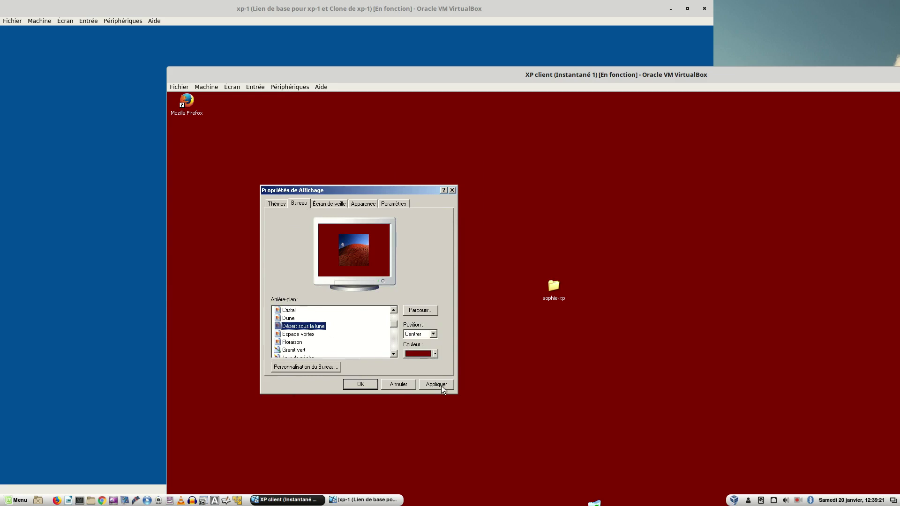
pyautogui.click(441, 386)
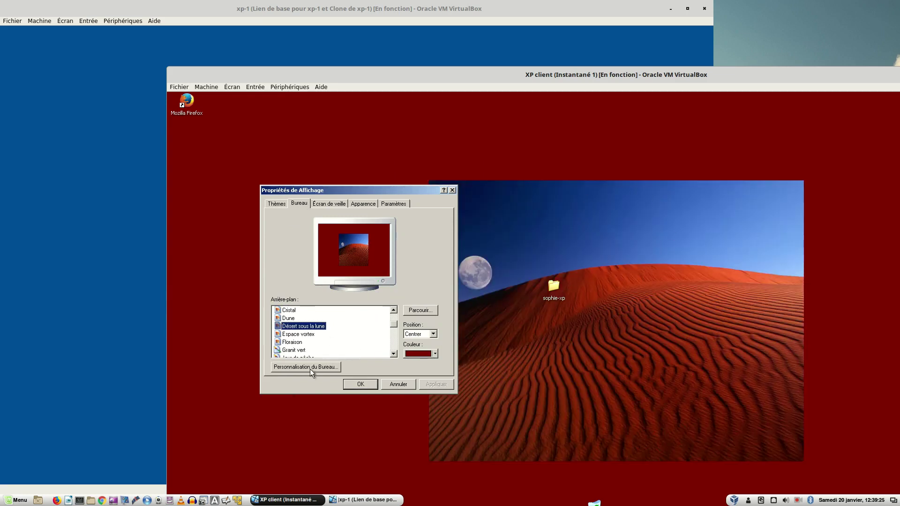
# - Set the wallpaper Position to Étirer, apply, and close Display Properties
pyautogui.click(433, 333)
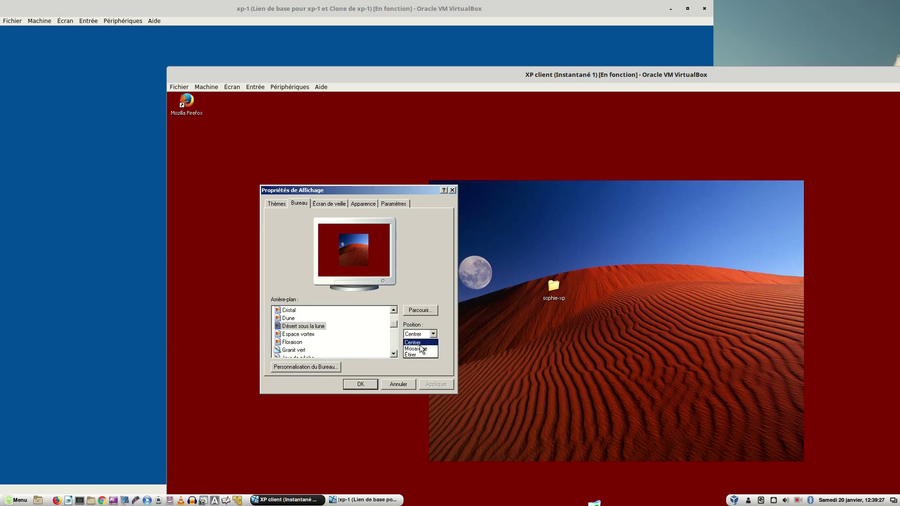
pyautogui.click(415, 354)
pyautogui.click(429, 383)
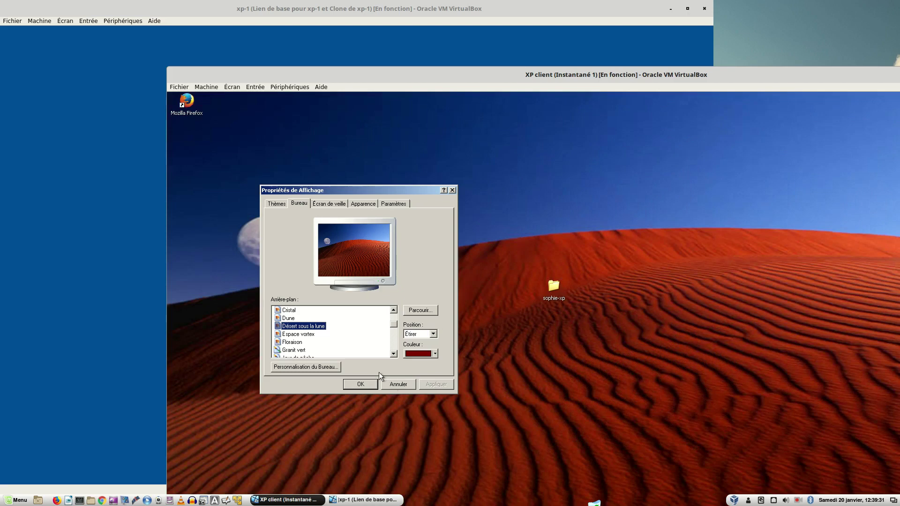
pyautogui.click(353, 387)
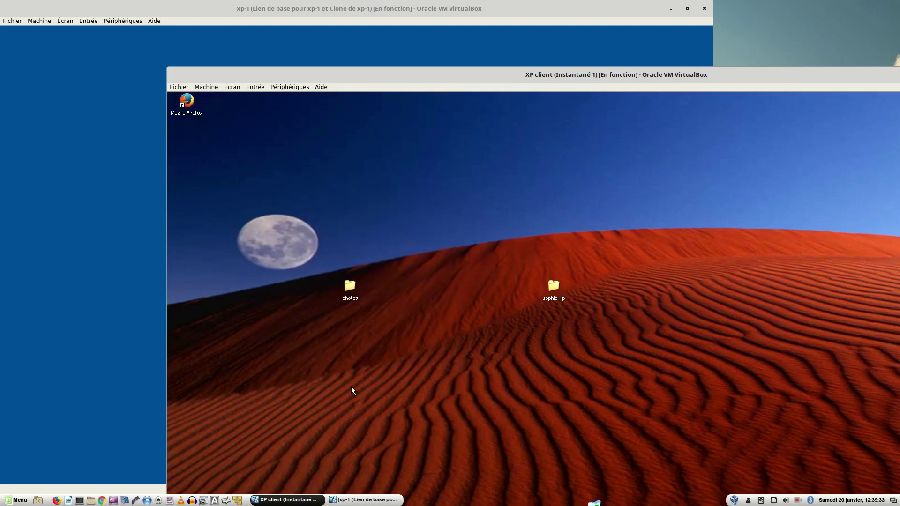
# - Log the XP client's user off, then raise xp-1 and send Ctrl+Alt+Del for its logon dialog
pyautogui.moveTo(277, 75); pyautogui.dragTo(283, 2)
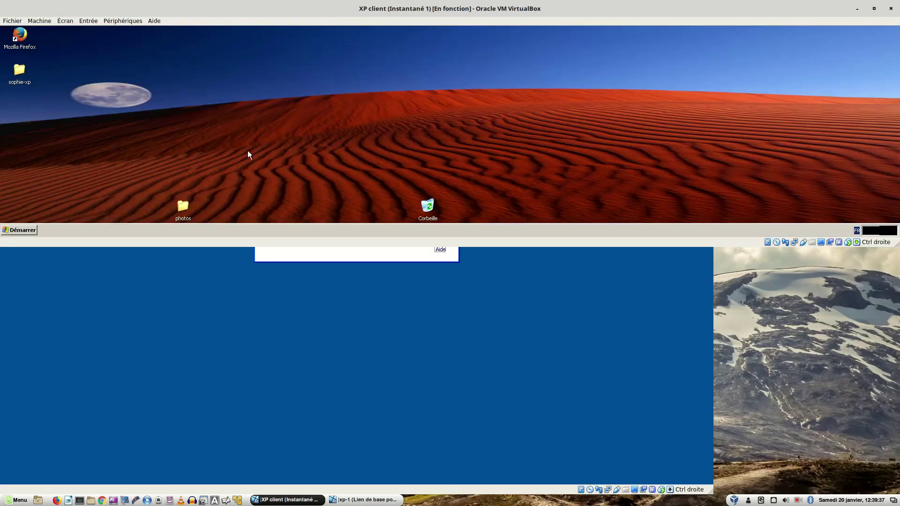
pyautogui.click(23, 230)
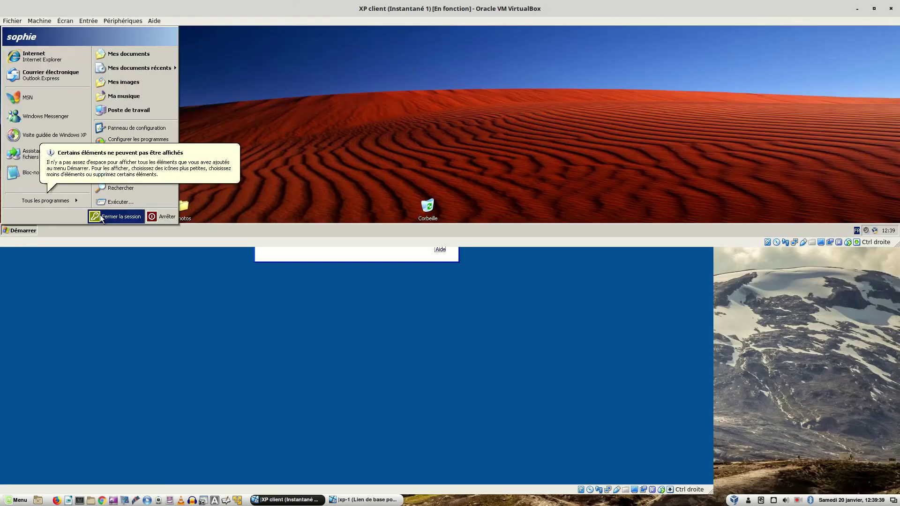
pyautogui.click(101, 217)
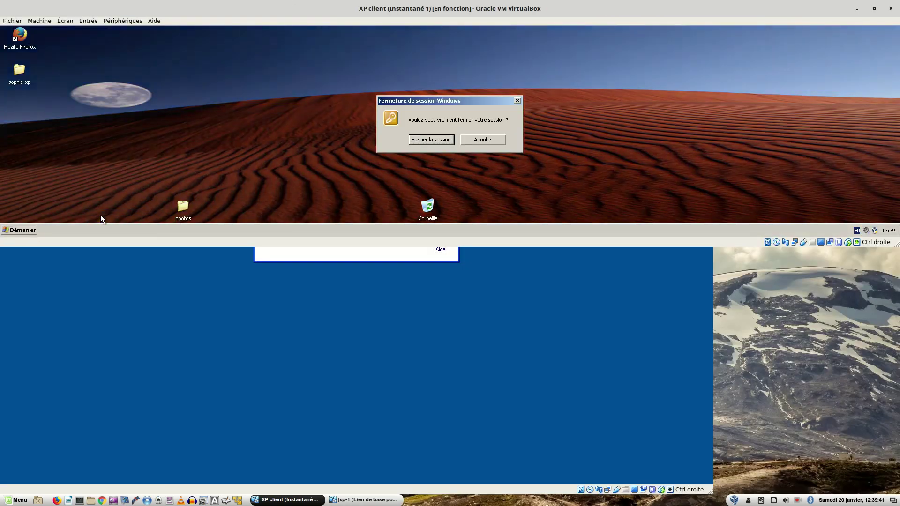
pyautogui.click(412, 141)
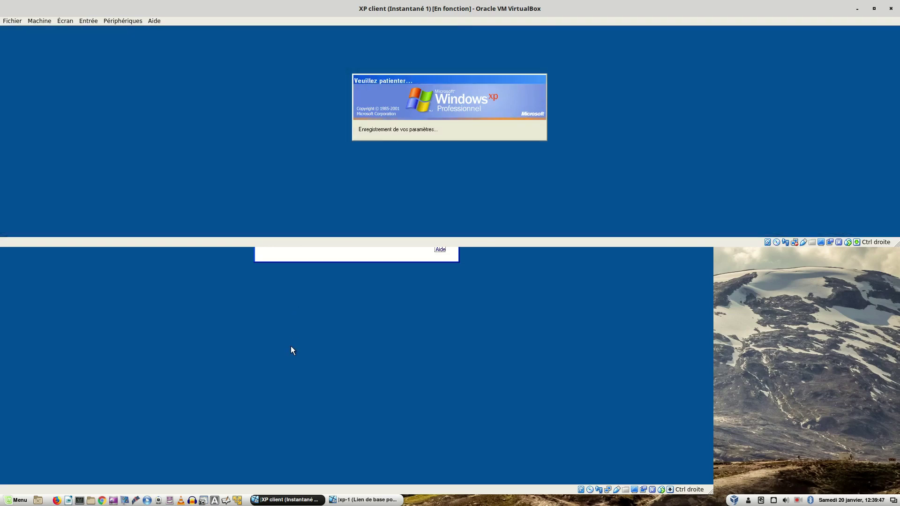
pyautogui.click(292, 350)
pyautogui.hotkey('ctrl', 'alt', 'Delete')
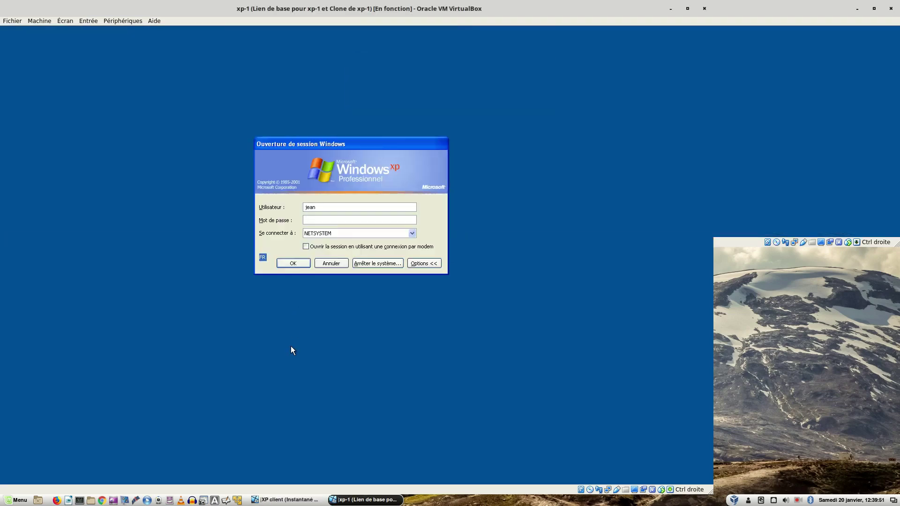
# - Replace the Utilisateur name with the test user's name, enter the password, and log on to NETSYSTEM
pyautogui.moveTo(323, 207); pyautogui.dragTo(289, 207)
pyautogui.write('s')
pyautogui.write('•••••••••')
pyautogui.press('Return')
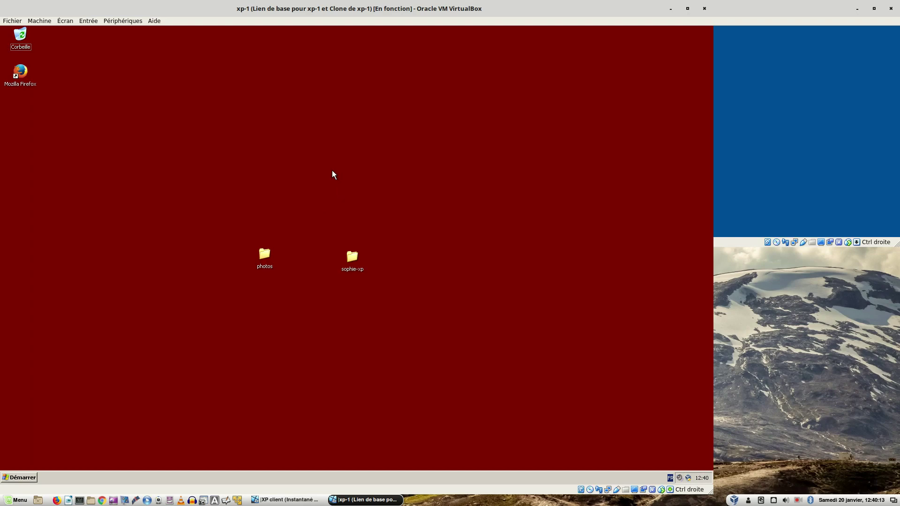
pyautogui.click(25, 477)
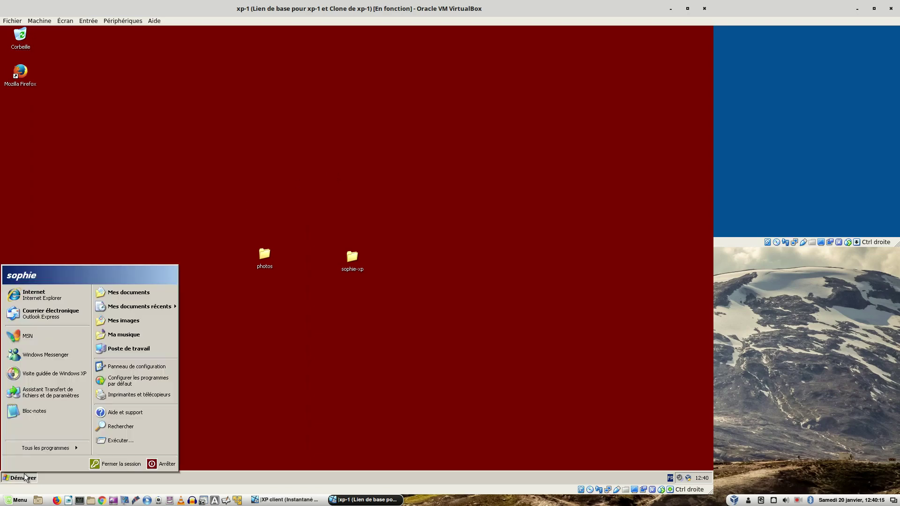
pyautogui.click(137, 368)
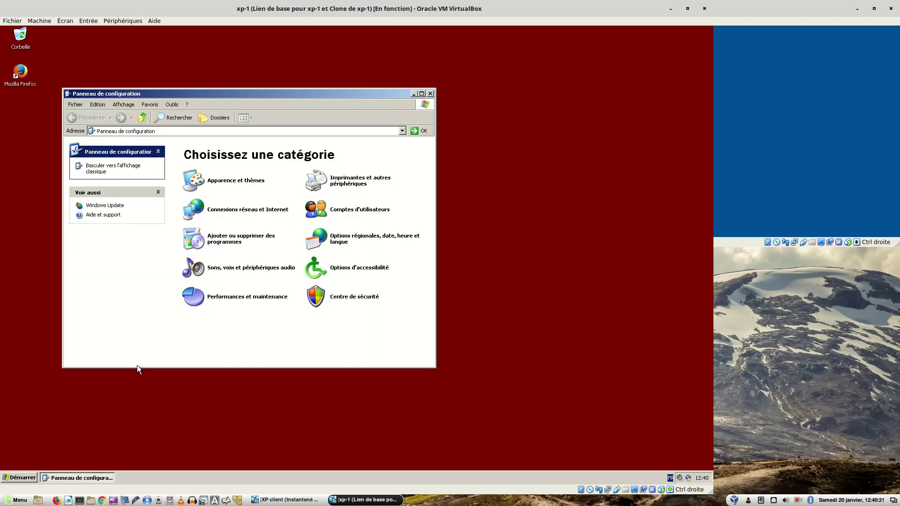
pyautogui.click(237, 181)
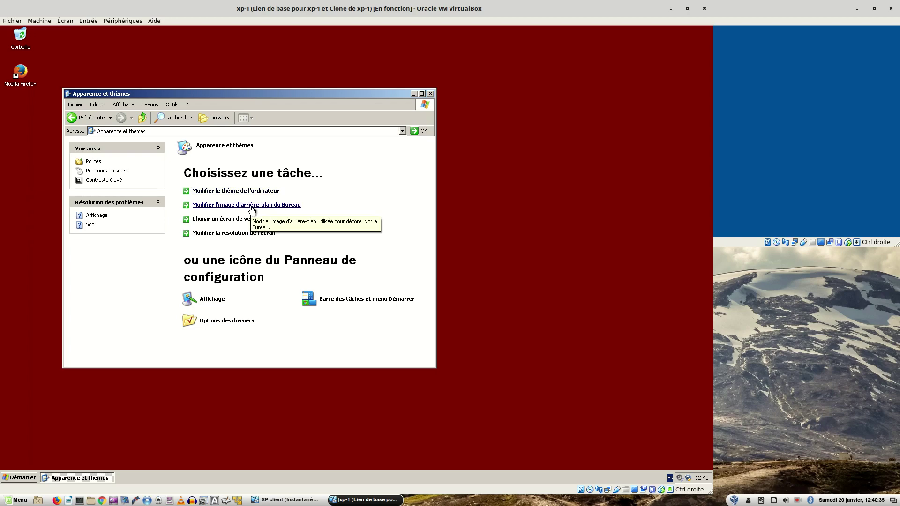
pyautogui.click(521, 138)
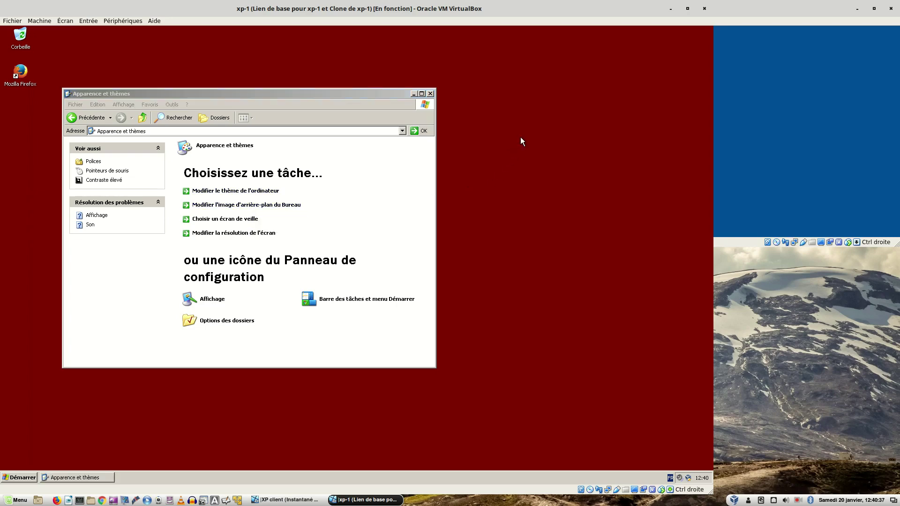
pyautogui.click(430, 94)
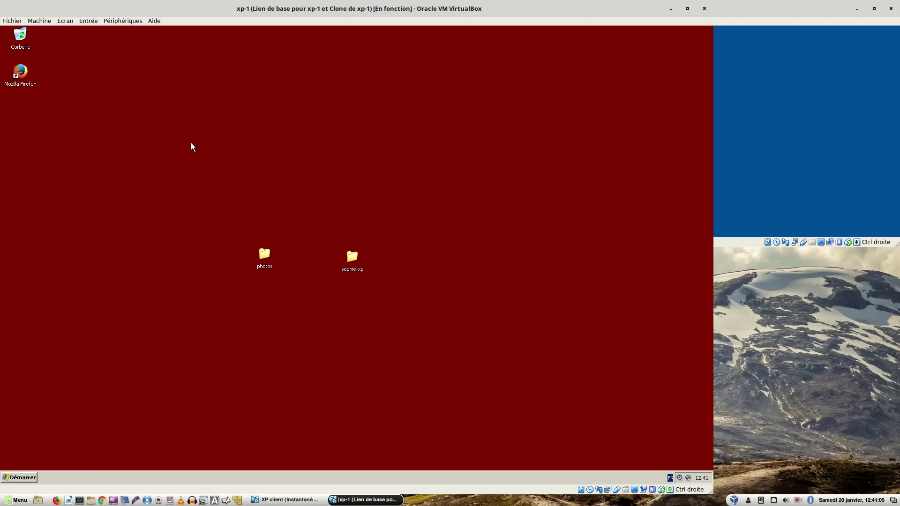
# - Set the XP desktop background colour to dark green in Display Properties and apply it
pyautogui.rightClick(233, 126)
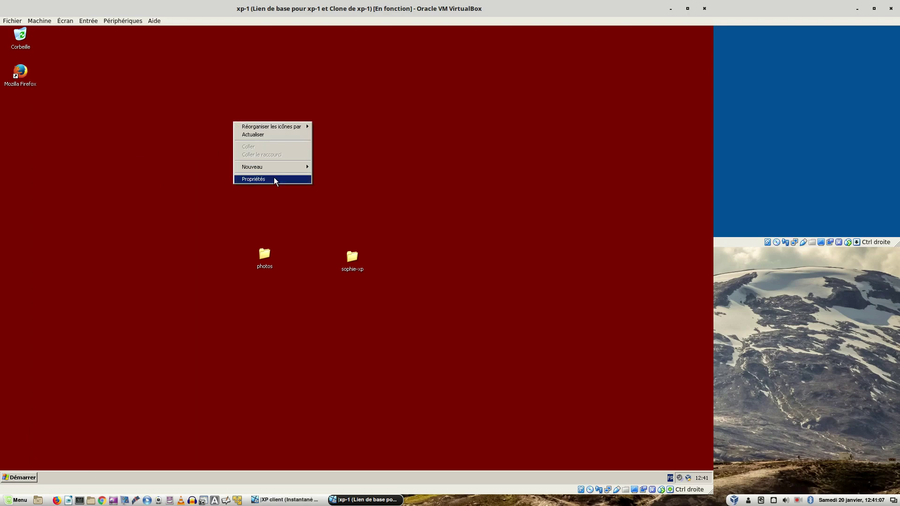
pyautogui.click(274, 178)
pyautogui.click(132, 138)
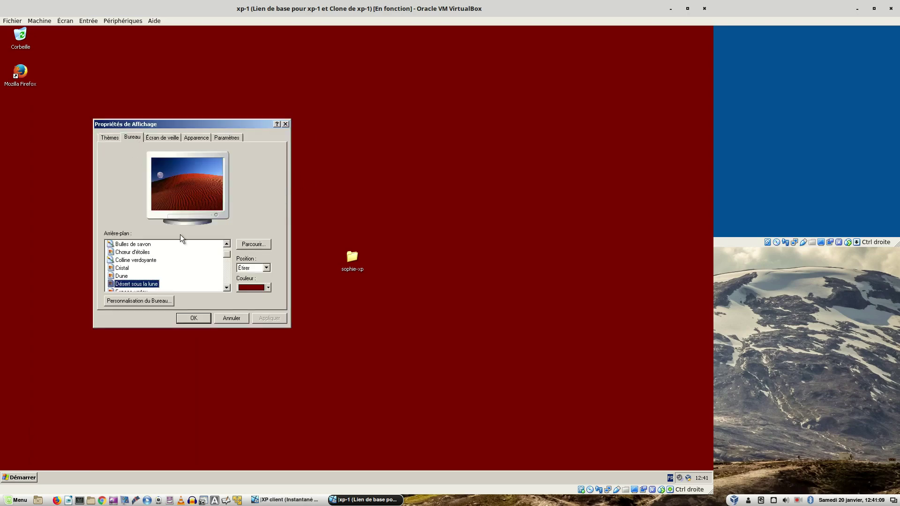
pyautogui.click(257, 288)
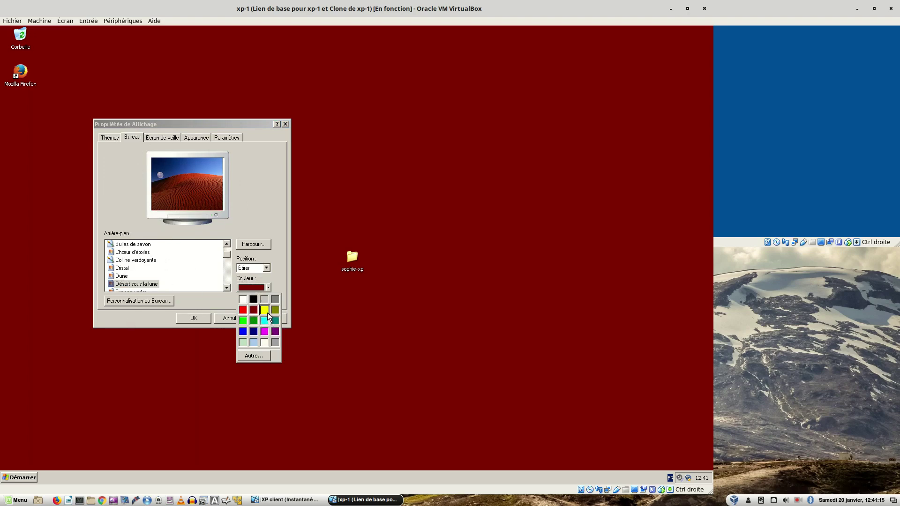
pyautogui.click(253, 322)
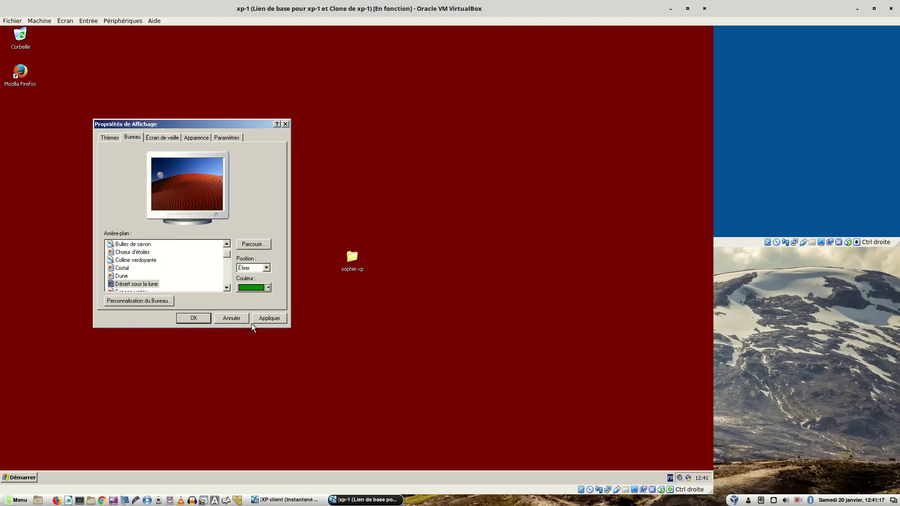
pyautogui.click(266, 319)
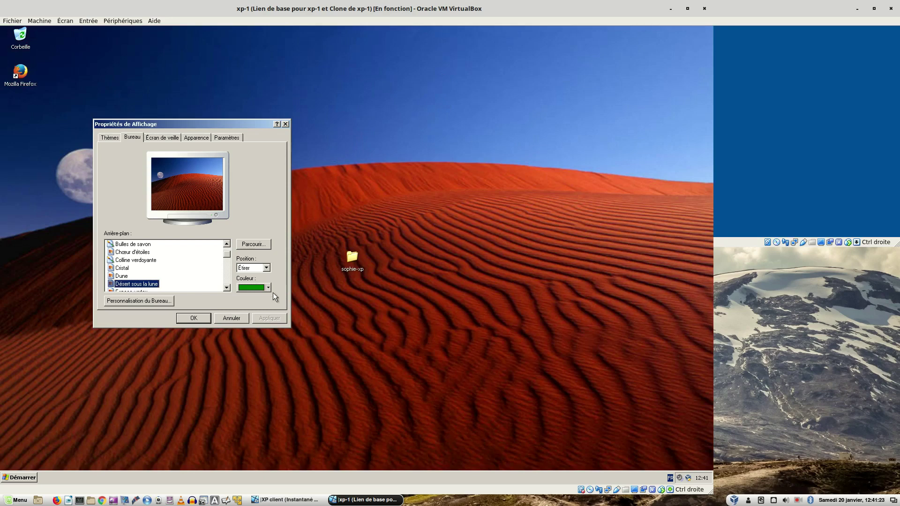
pyautogui.click(193, 318)
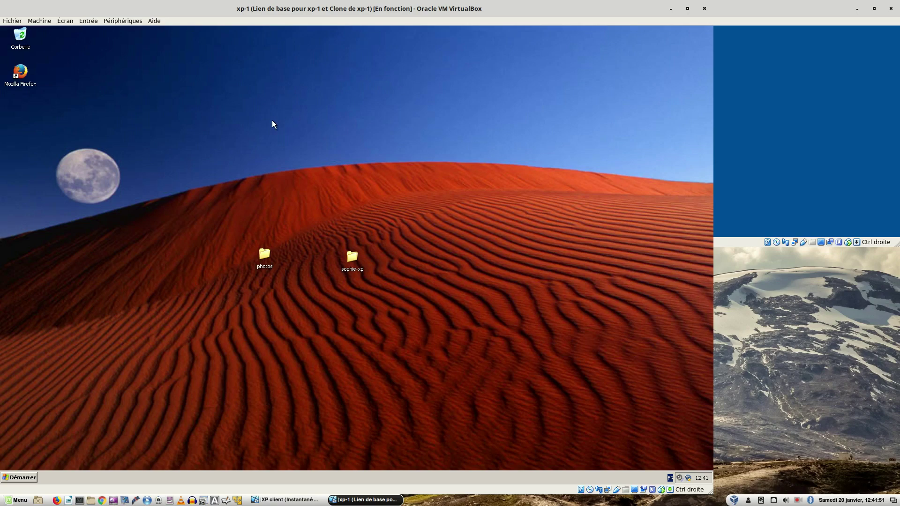
# - Apply the Windows classique theme to the XP desktop, leaving a plain blue background
pyautogui.rightClick(227, 75)
pyautogui.click(256, 132)
pyautogui.click(66, 97)
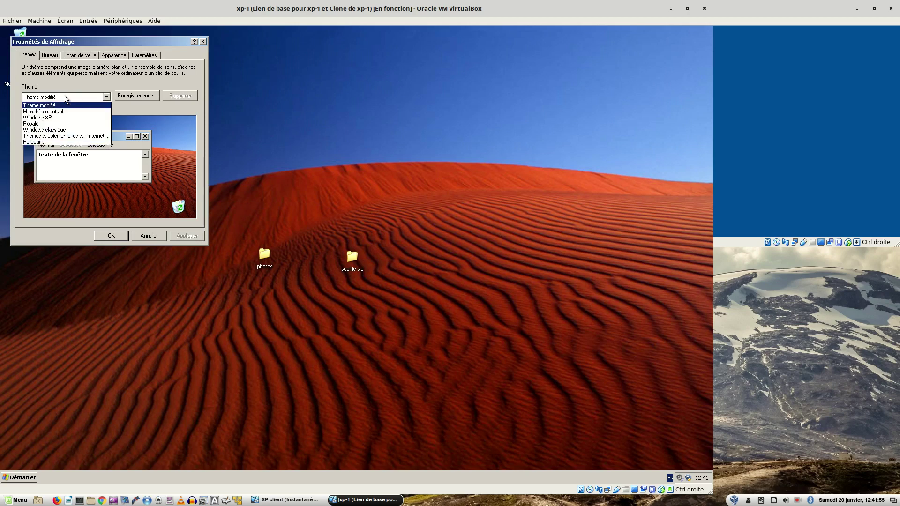
pyautogui.click(50, 132)
pyautogui.click(185, 237)
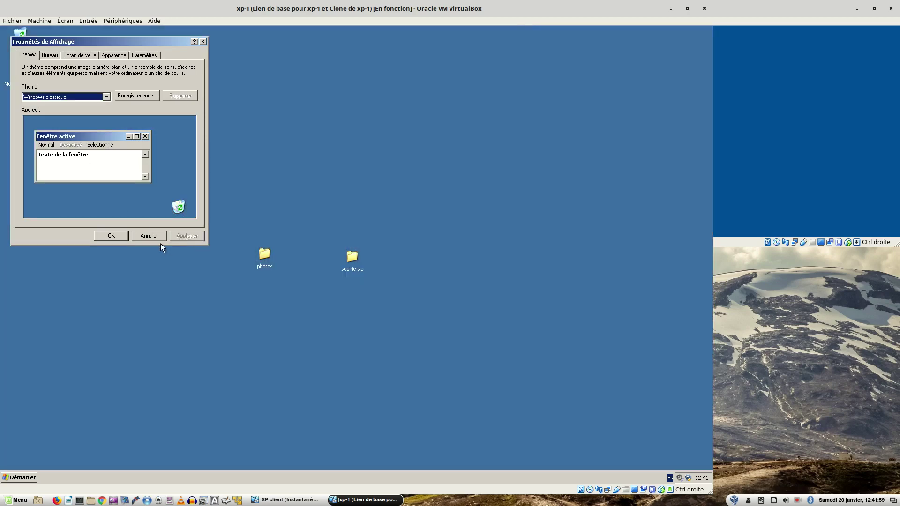
pyautogui.click(111, 235)
pyautogui.rightClick(238, 109)
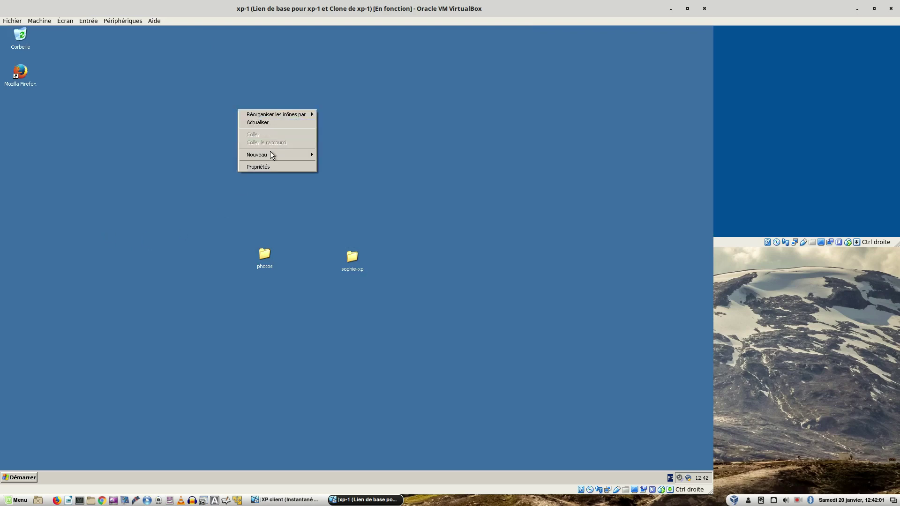
pyautogui.click(267, 167)
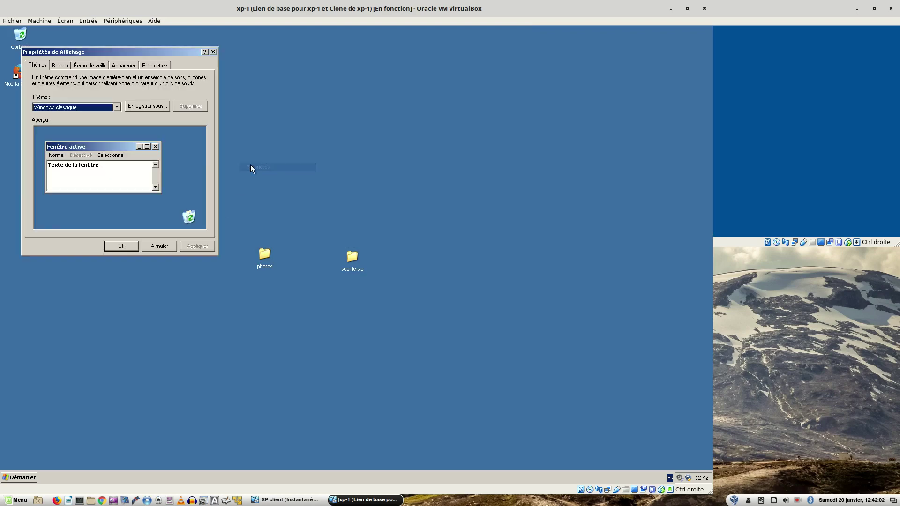
# - Change the desktop background colour to green, then begin logging off via Fermer la session
pyautogui.click(64, 66)
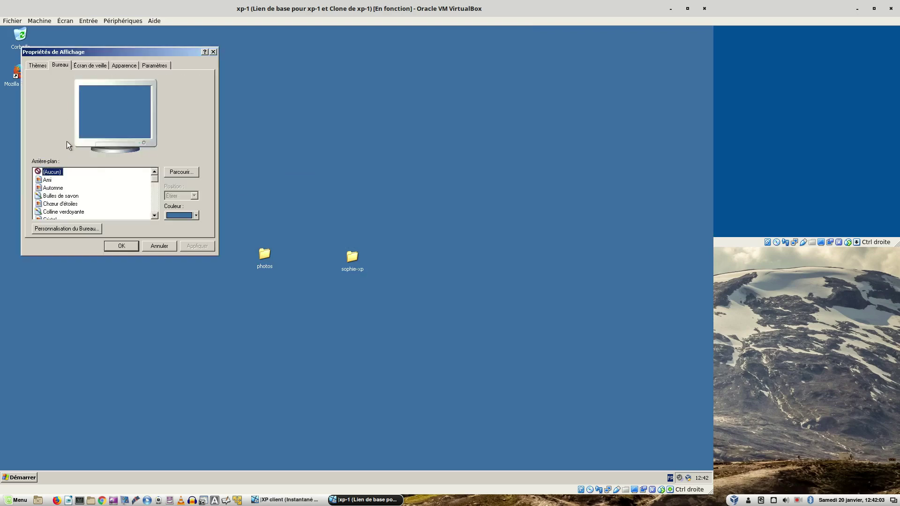
pyautogui.click(180, 217)
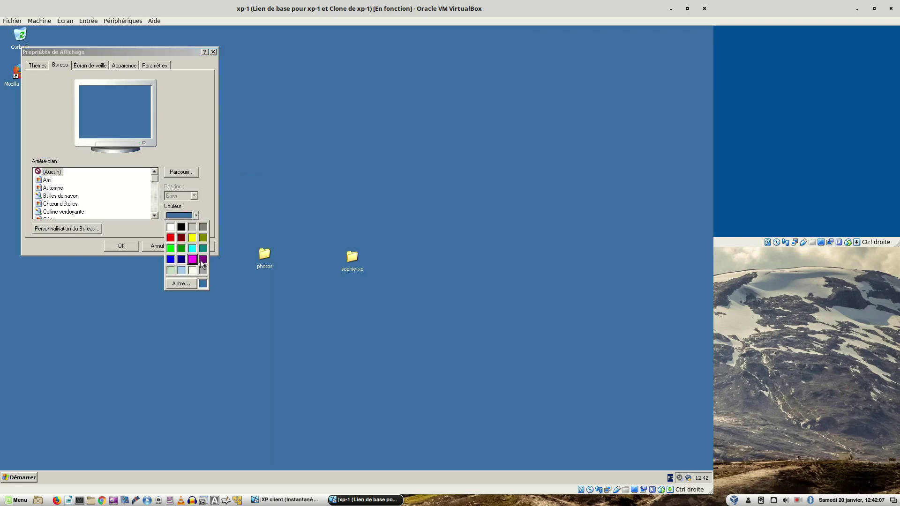
pyautogui.click(181, 248)
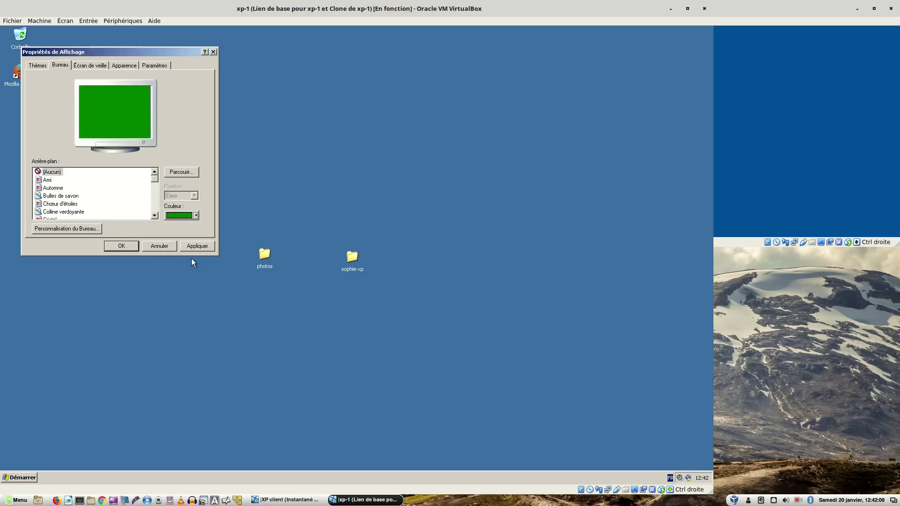
pyautogui.click(196, 247)
pyautogui.click(125, 247)
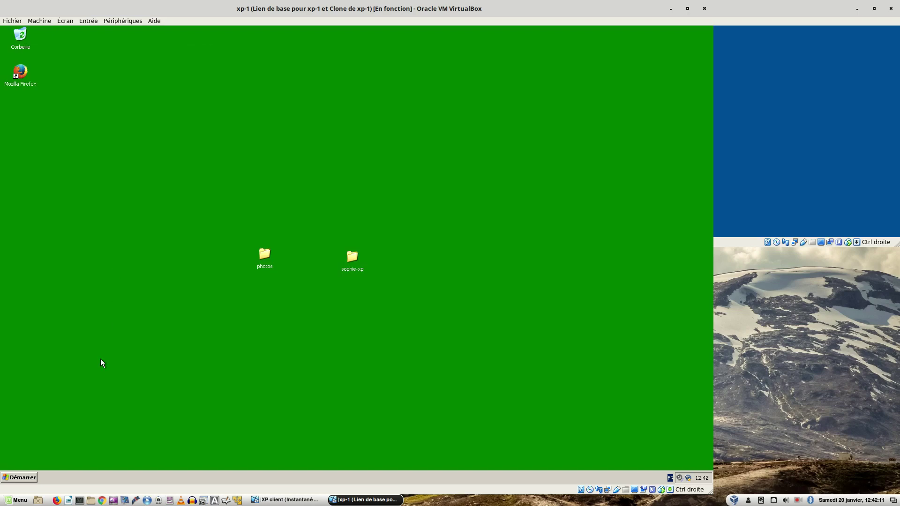
pyautogui.click(33, 477)
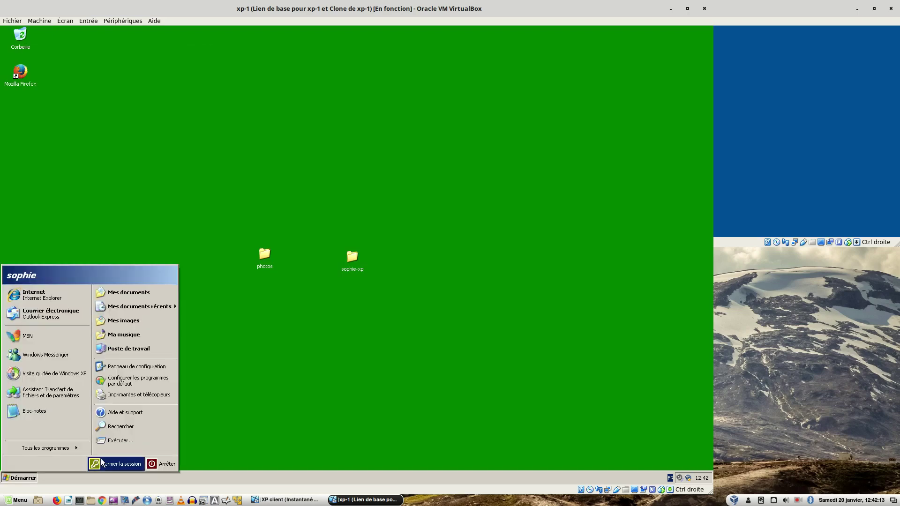
pyautogui.click(114, 465)
# - Confirm logging off the XP session and switch to the host desktop workspace
pyautogui.click(339, 267)
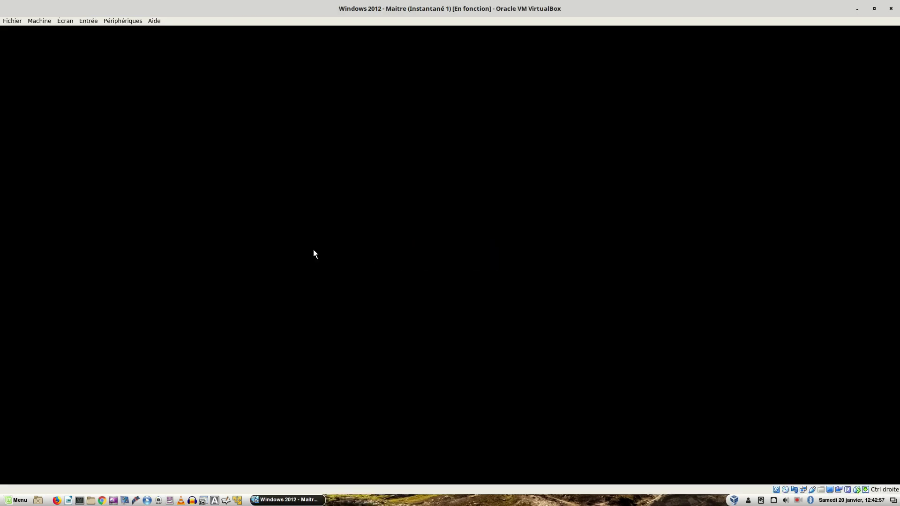
pyautogui.hotkey('ctrl', 'alt', 'Right')
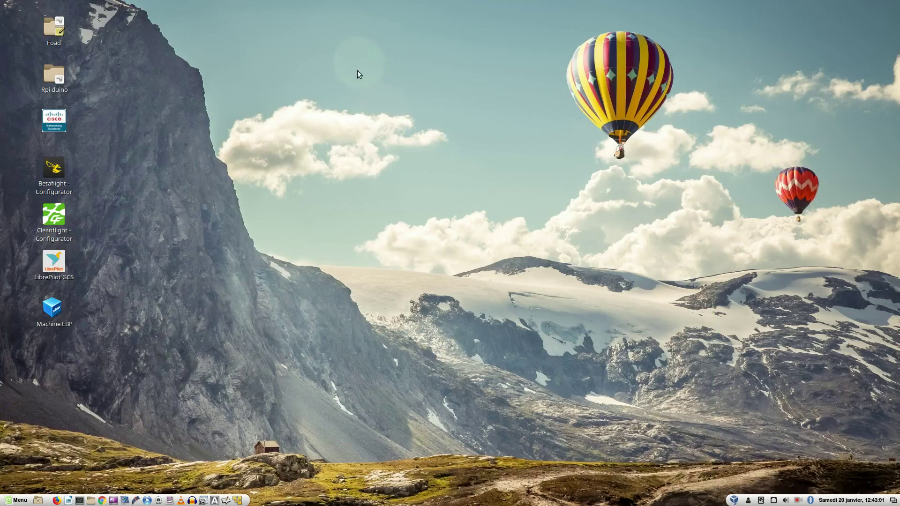
# - Launch VirtualBox Manager from the launcher menu and boot the w2008r2 virtual machine
pyautogui.click(734, 501)
pyautogui.click(727, 232)
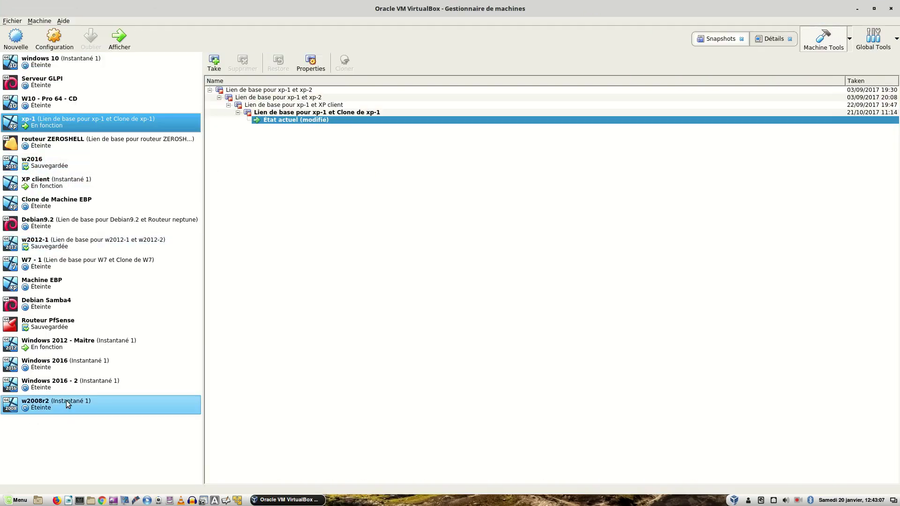
pyautogui.doubleClick(67, 401)
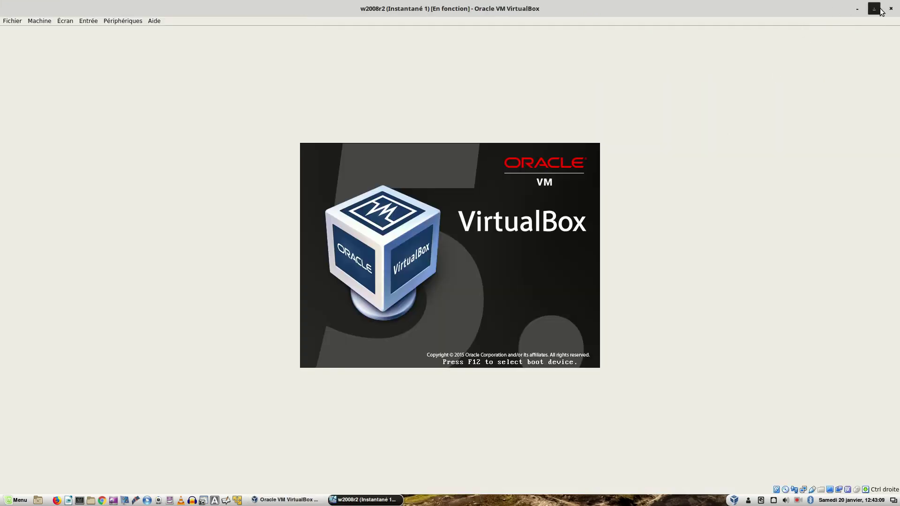
pyautogui.moveTo(287, 499)
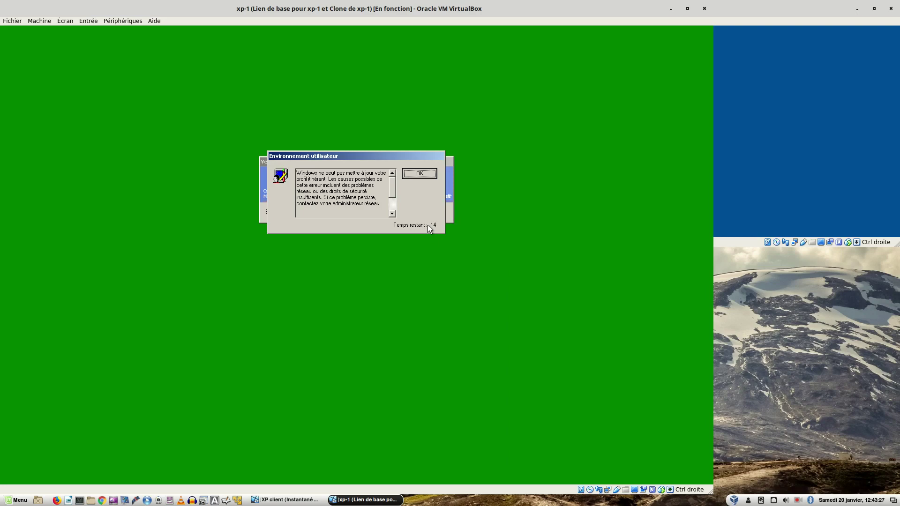
# - Switch to the workspace showing the w2008r2 server's logon screen
pyautogui.hotkey('ctrl', 'alt', 'Left')
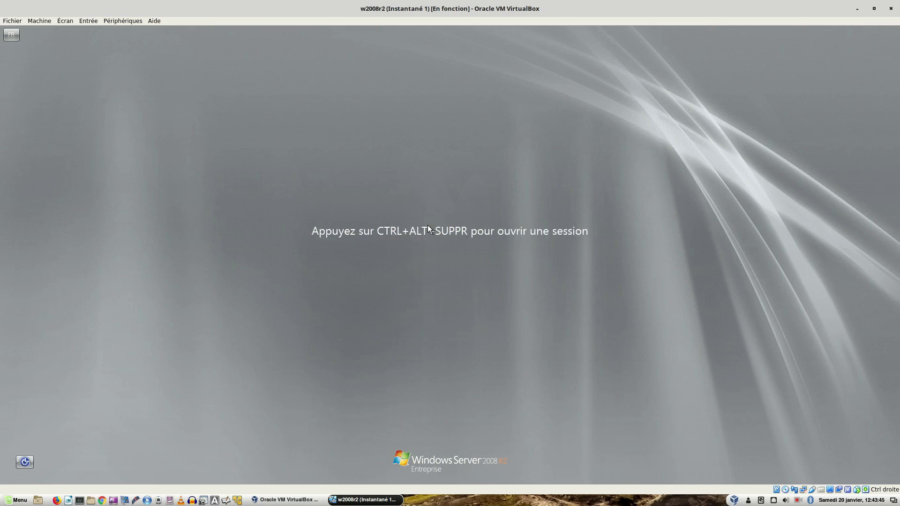
# - Return to xp-1 and log the test user back on with the password
pyautogui.hotkey('ctrl', 'alt', 'Right')
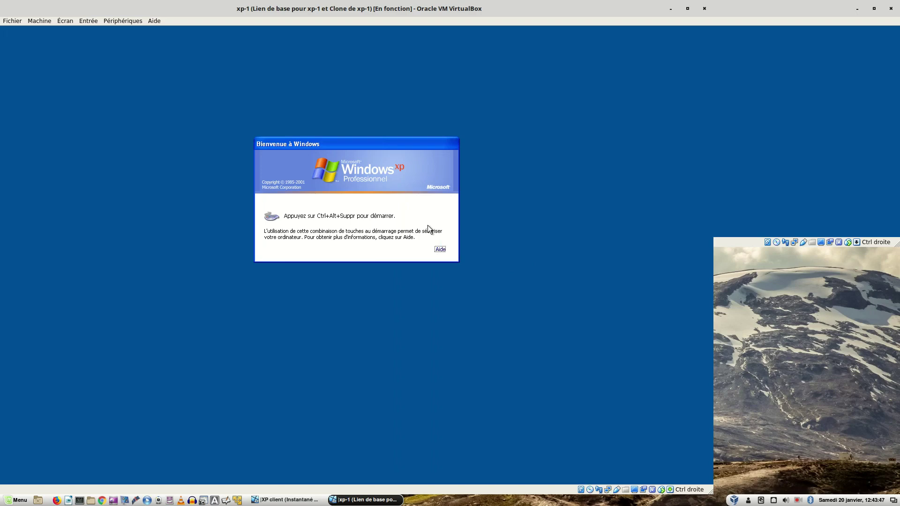
pyautogui.hotkey('ctrl', 'Delete')
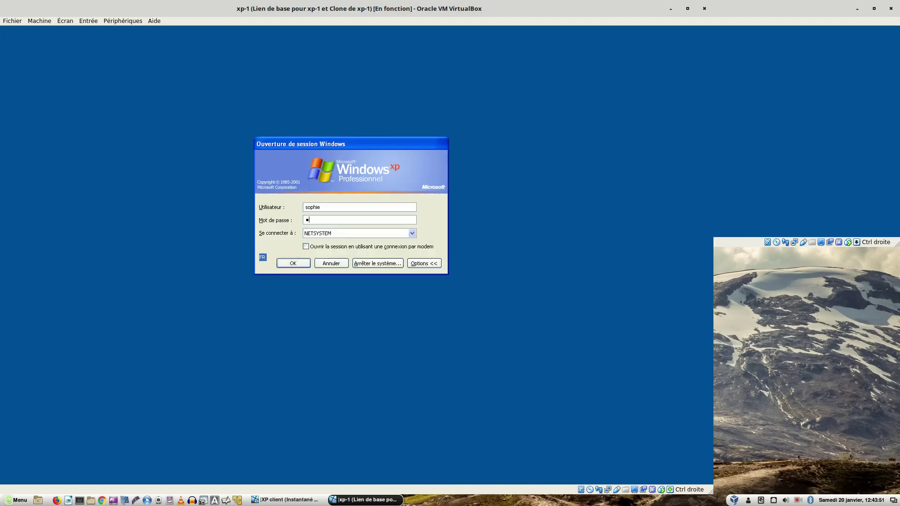
pyautogui.write('*********')
pyautogui.press('Return')
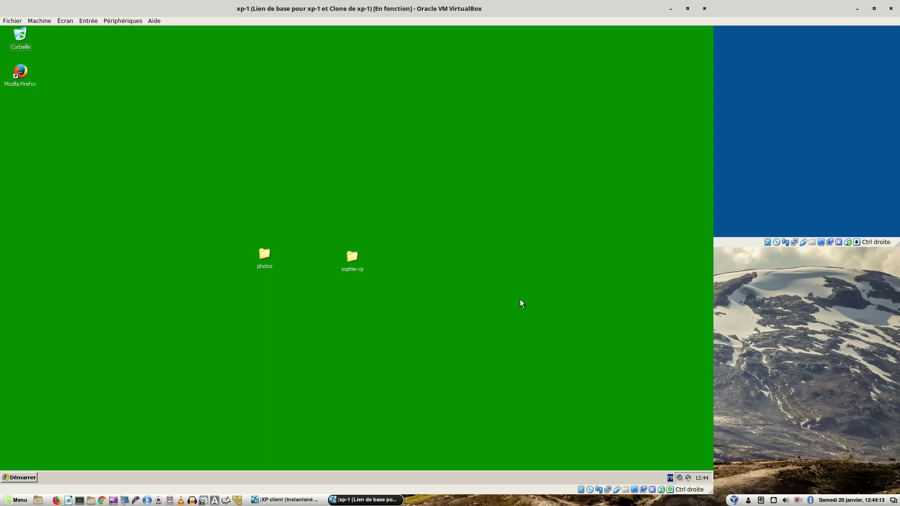
# - Log the user off xp-1 through Démarrer > Fermer la session and confirm
pyautogui.click(797, 500)
pyautogui.click(815, 463)
pyautogui.click(23, 476)
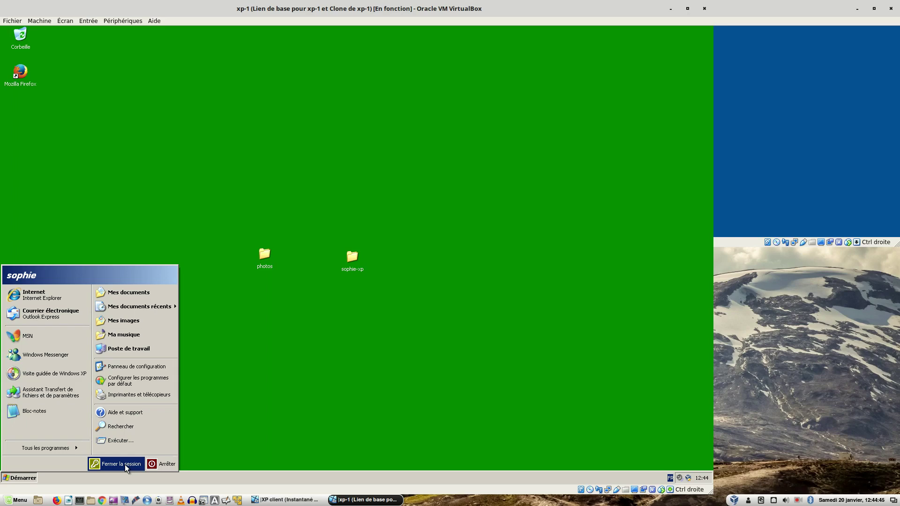
pyautogui.click(125, 465)
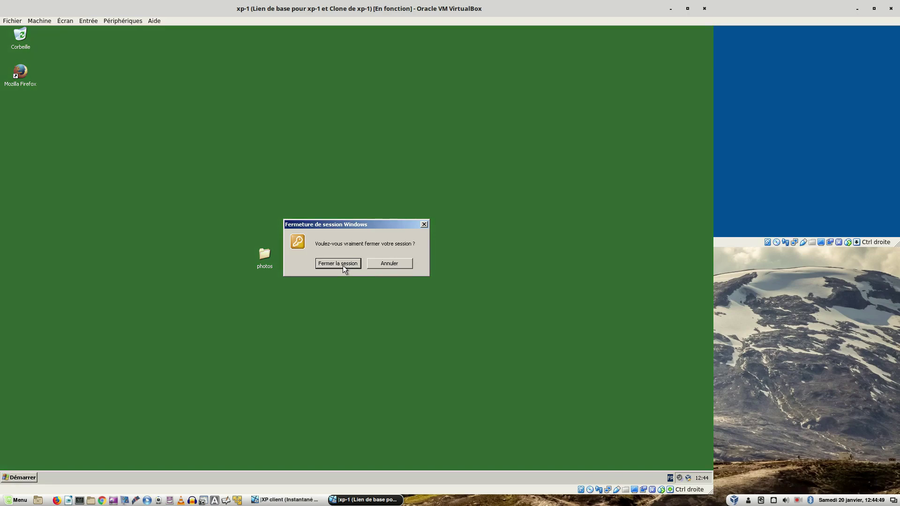
pyautogui.click(342, 265)
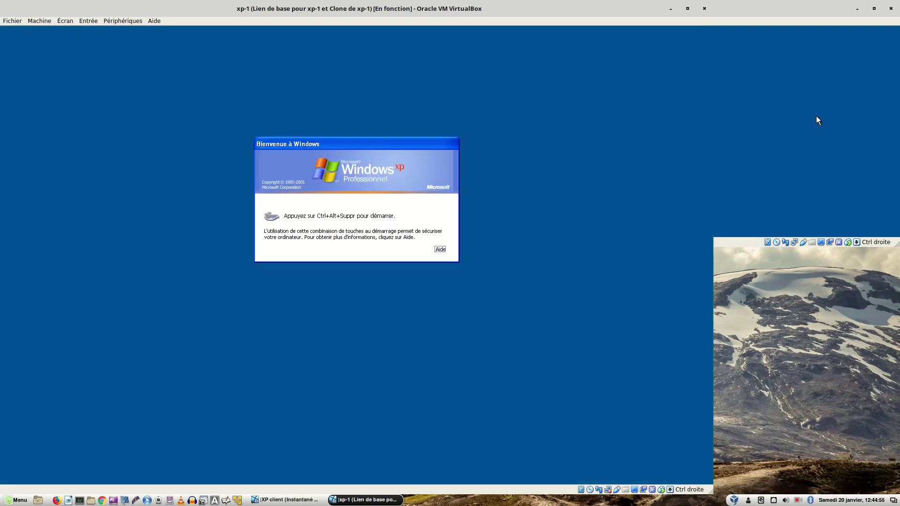
# - Switch to the w2008r2 server and log on with the administrator password
pyautogui.hotkey('ctrl', 'alt', 'Left')
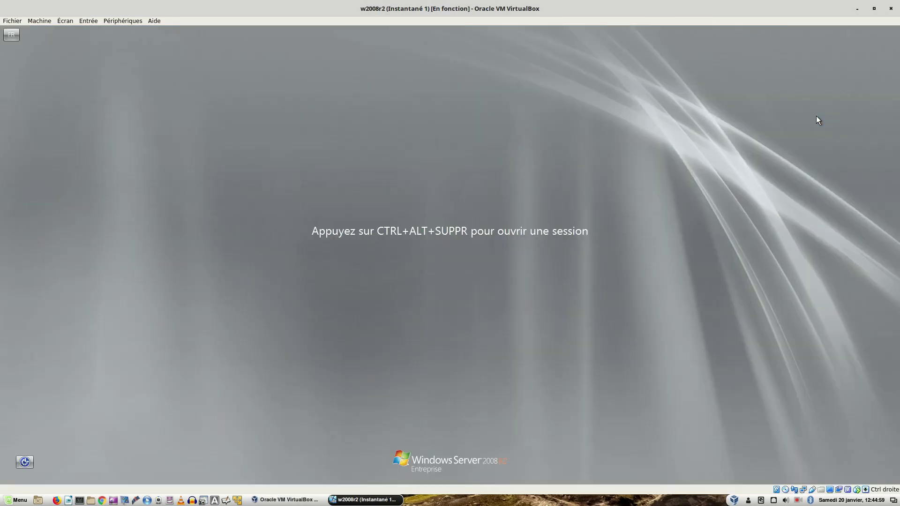
pyautogui.hotkey('ctrl', 'alt', 'Delete')
pyautogui.write('*********')
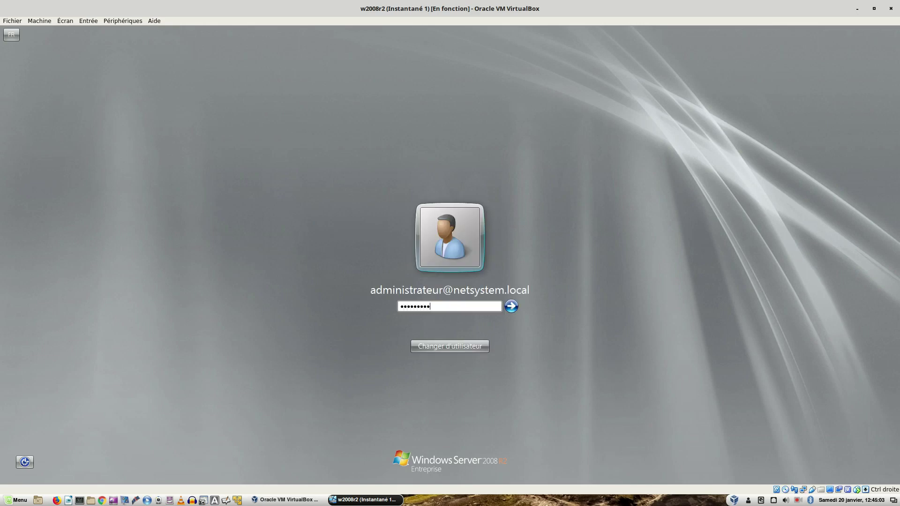
pyautogui.press('Return')
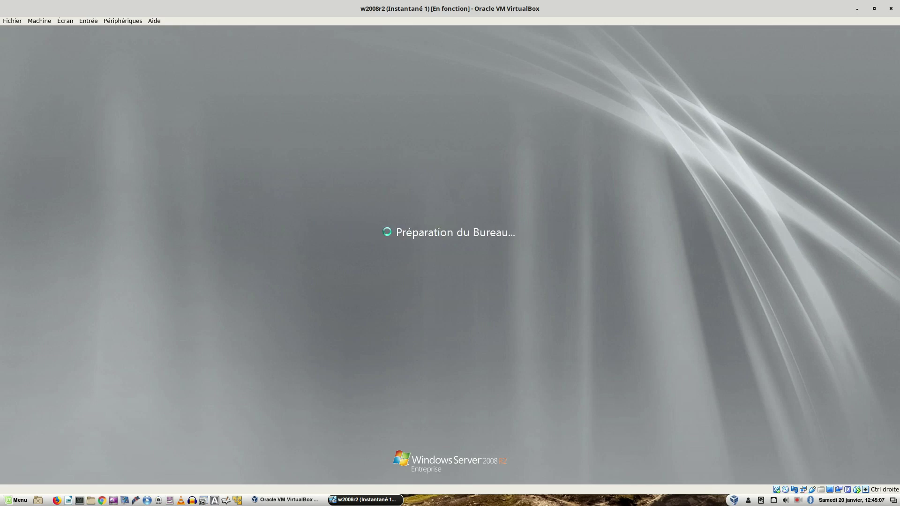
# - Choose Me redemander ultérieurement for Windows activation and close the notice
pyautogui.press('Tab')
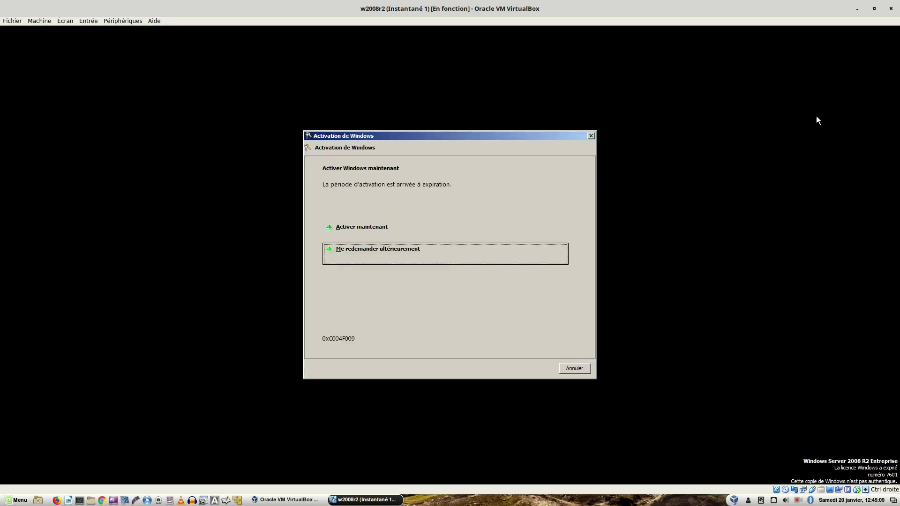
pyautogui.press('Return')
pyautogui.press('Tab')
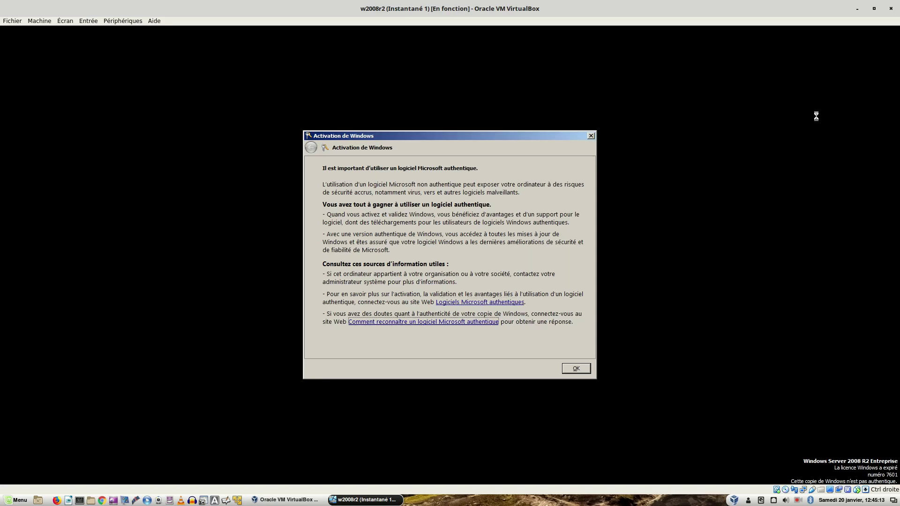
pyautogui.click(577, 370)
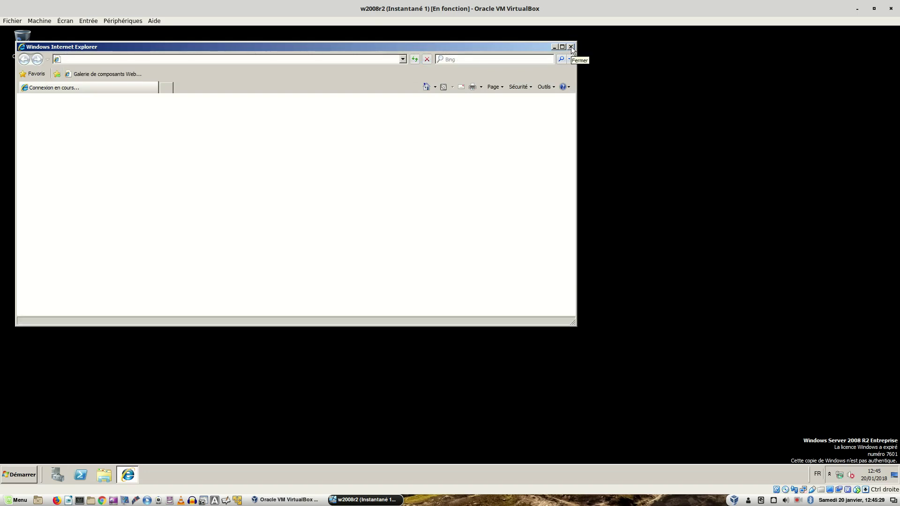
# - Close Internet Explorer and browse in Explorer to C:\dossier\profils
pyautogui.click(571, 46)
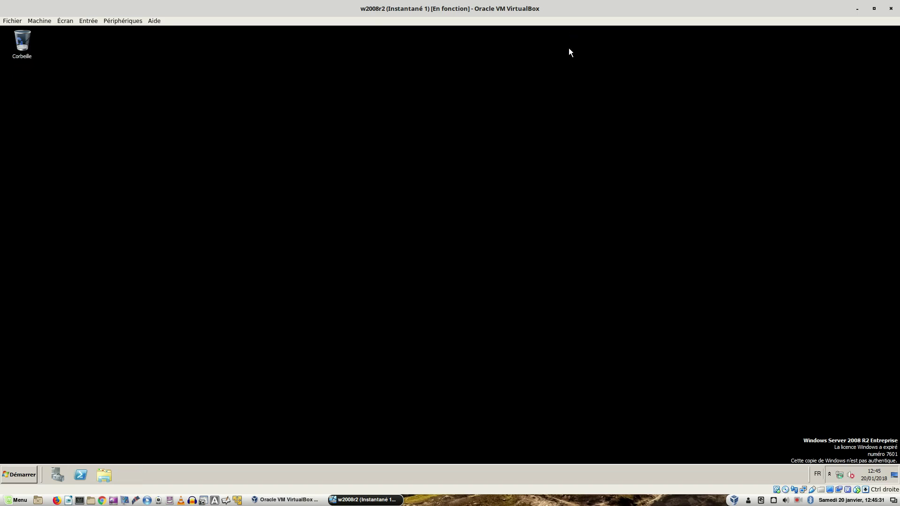
pyautogui.click(104, 474)
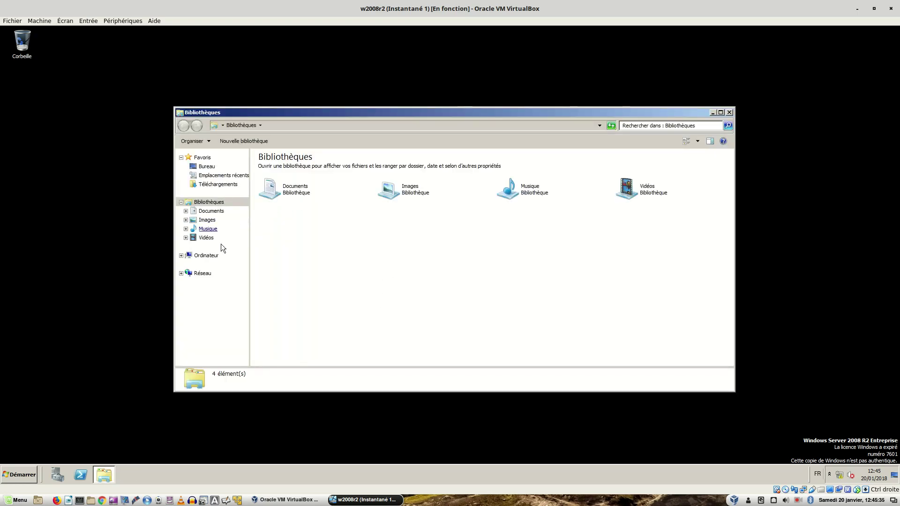
pyautogui.click(205, 257)
pyautogui.doubleClick(281, 174)
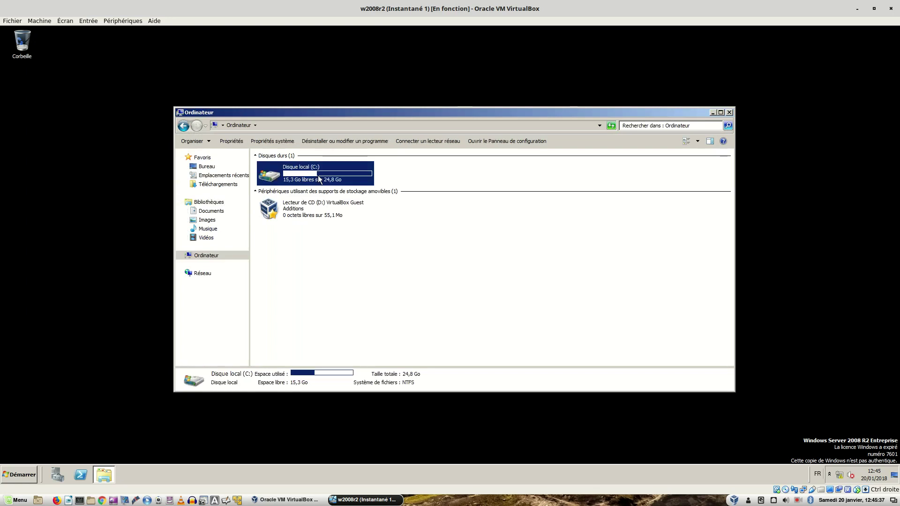
pyautogui.click(275, 169)
pyautogui.doubleClick(275, 169)
pyautogui.doubleClick(274, 179)
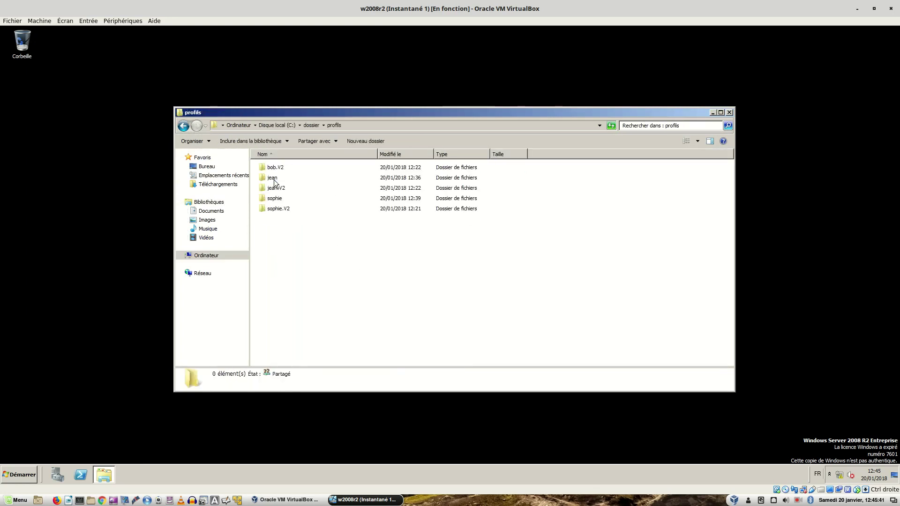
pyautogui.click(277, 211)
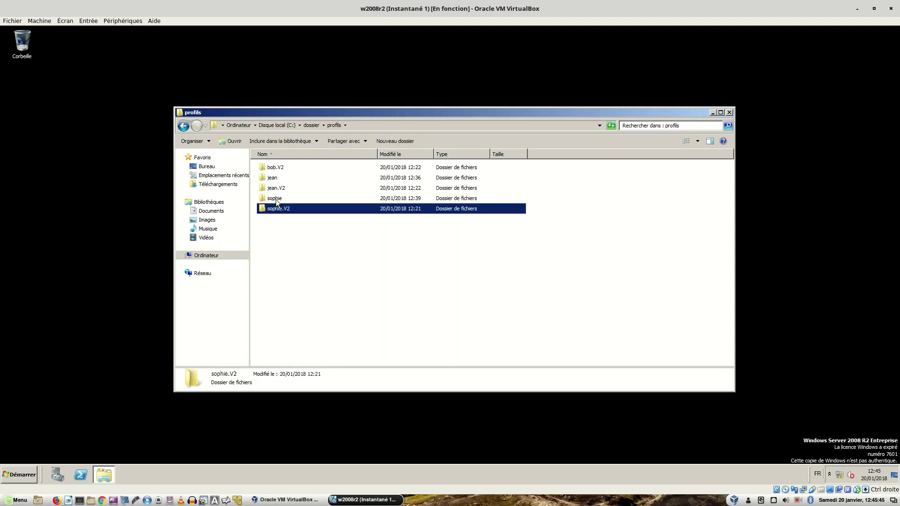
pyautogui.click(276, 199)
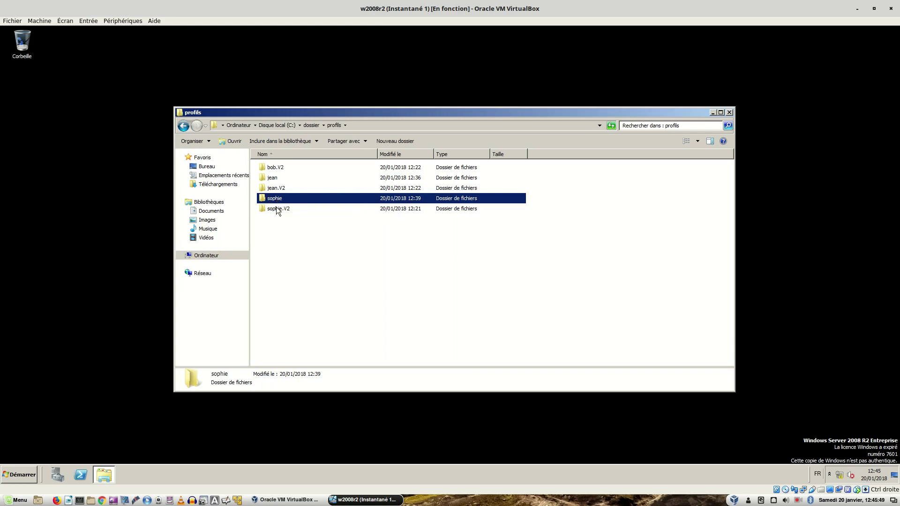
pyautogui.click(277, 209)
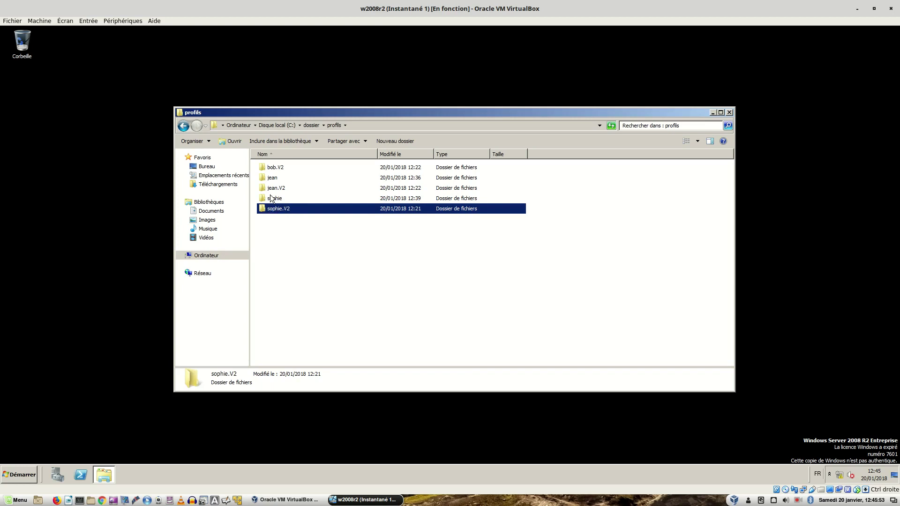
pyautogui.click(269, 200)
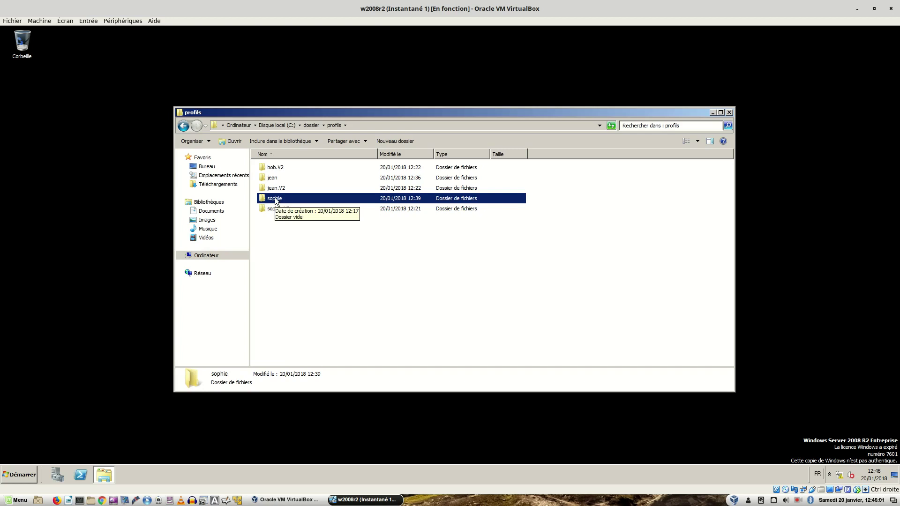
pyautogui.doubleClick(276, 200)
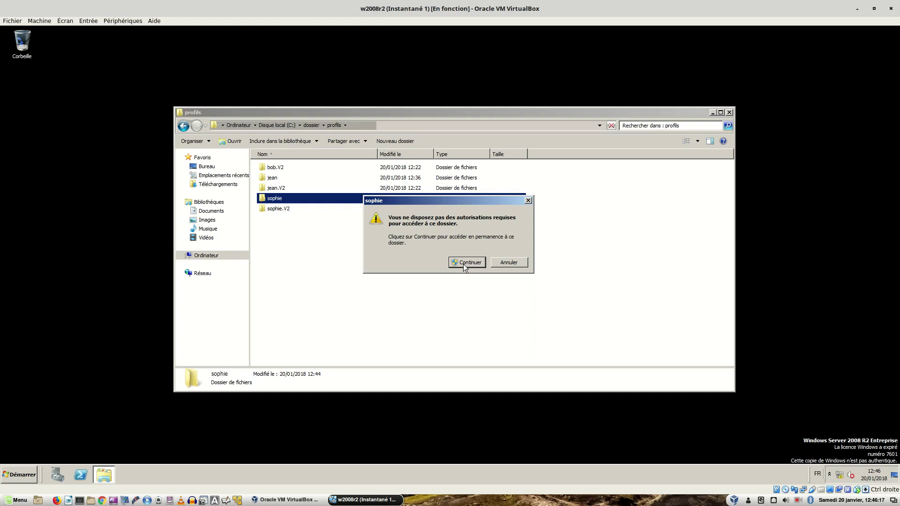
pyautogui.click(467, 262)
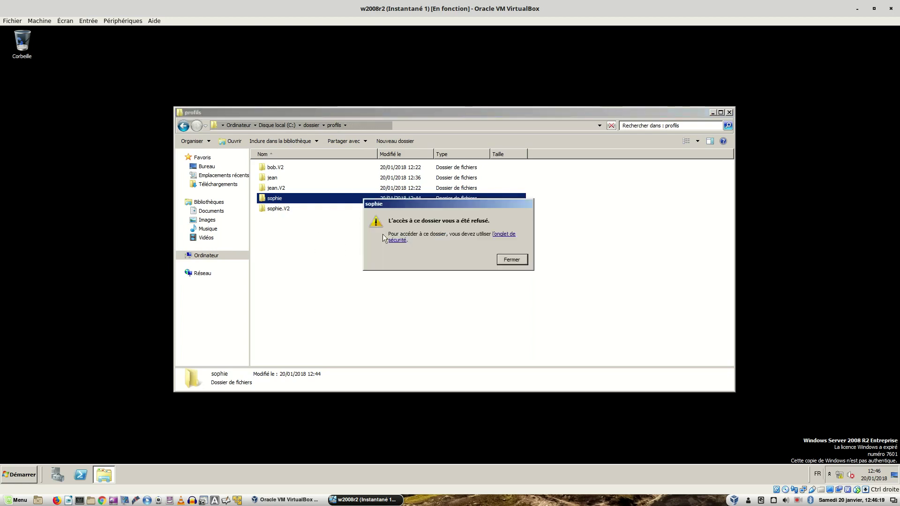
pyautogui.click(511, 260)
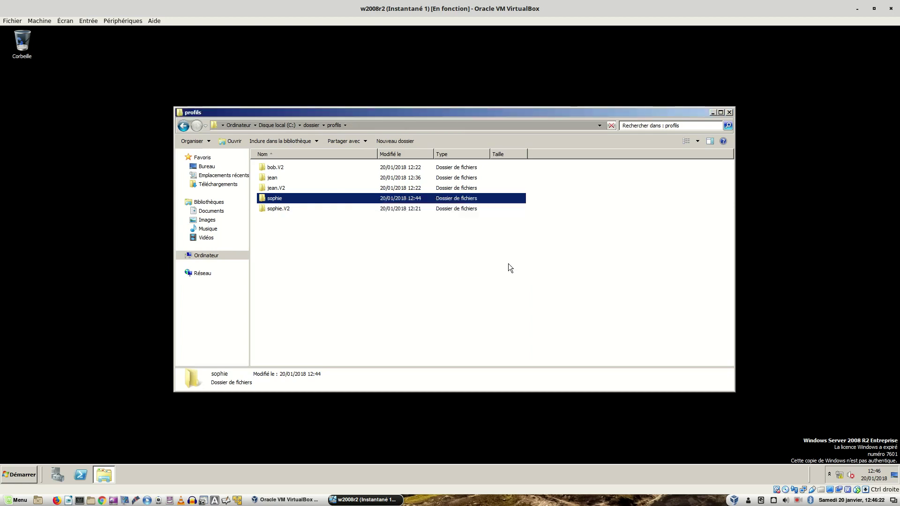
# - Open the sophie folder's Propriétés on the Sécurité tab, continuing as administrator
pyautogui.rightClick(275, 202)
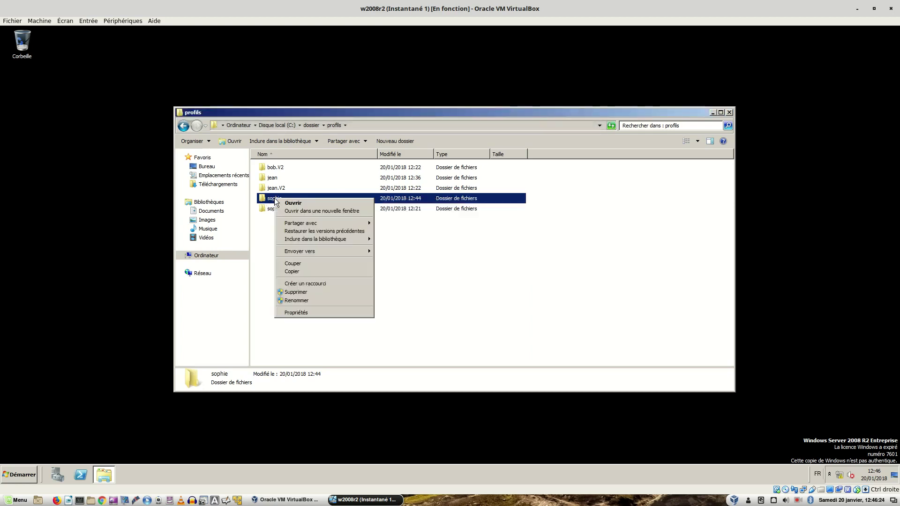
pyautogui.click(304, 313)
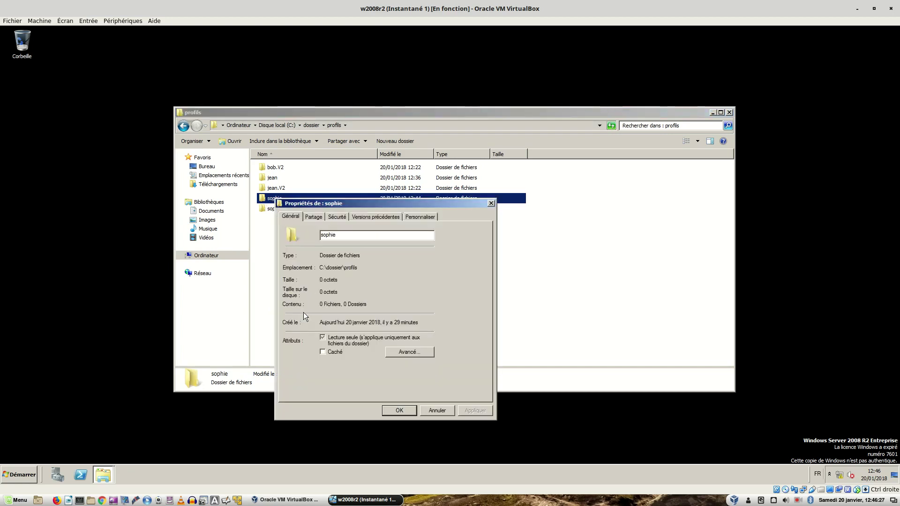
pyautogui.moveTo(330, 203); pyautogui.dragTo(464, 157)
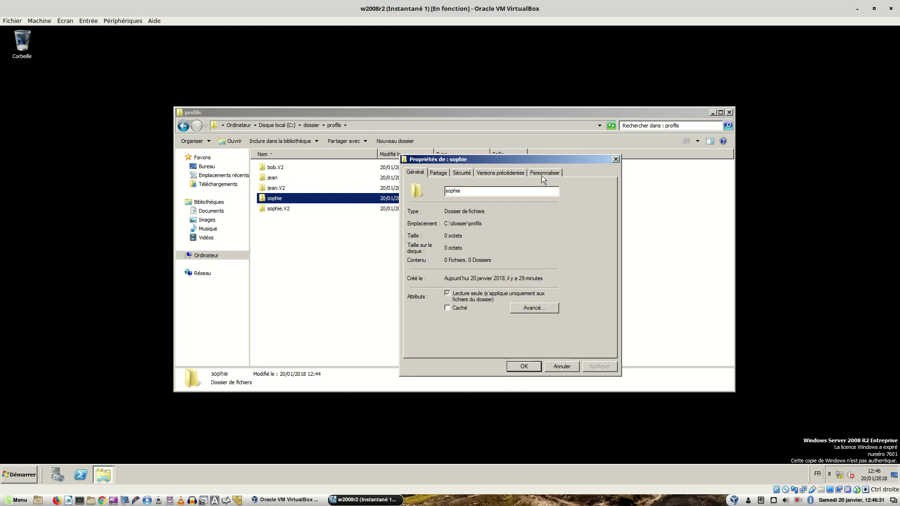
pyautogui.click(463, 173)
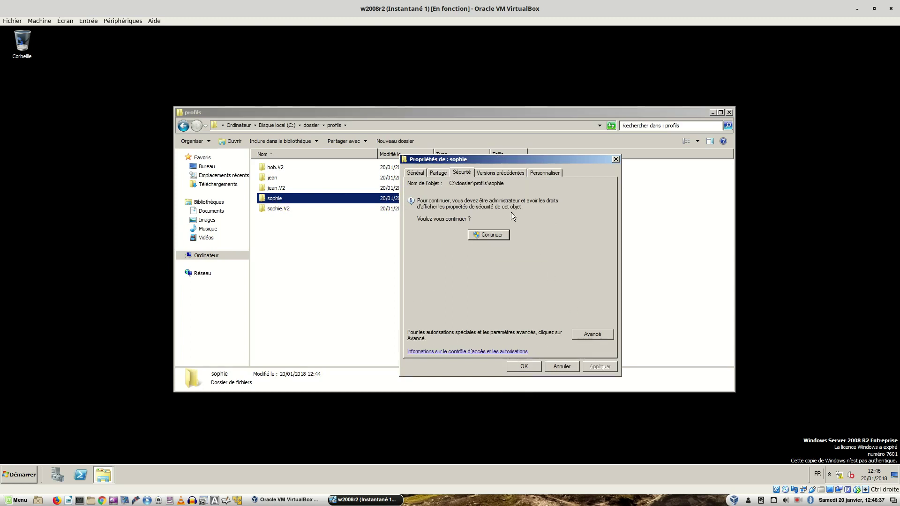
pyautogui.click(477, 237)
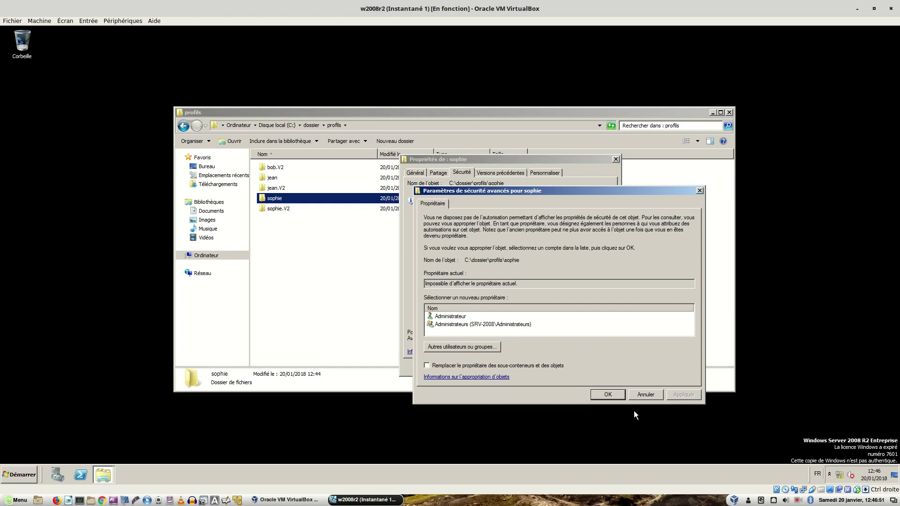
# - In Avancé security settings, go to the Propriétaire tab and start Modifier for the owner
pyautogui.click(640, 395)
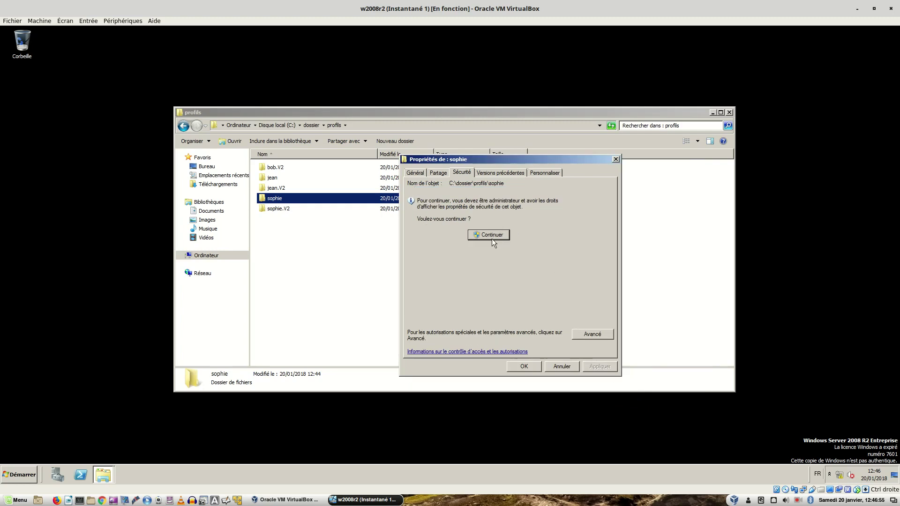
pyautogui.click(592, 334)
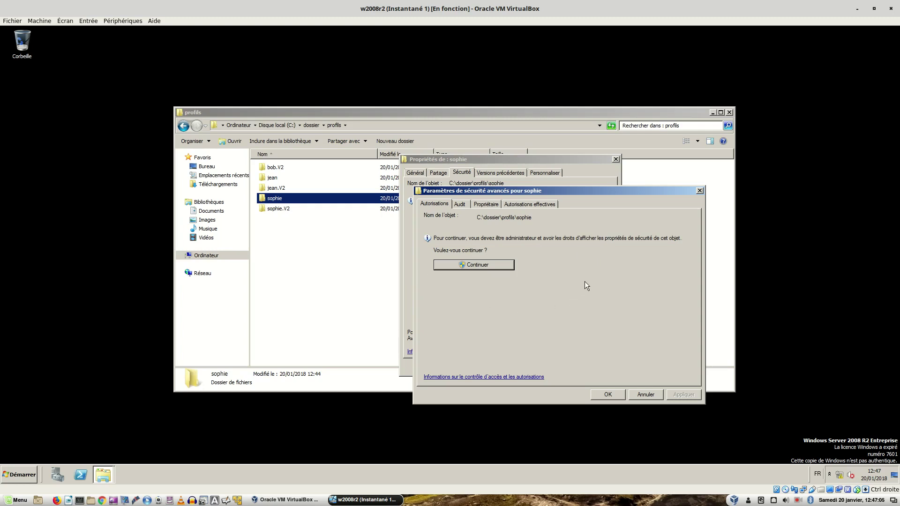
pyautogui.click(485, 206)
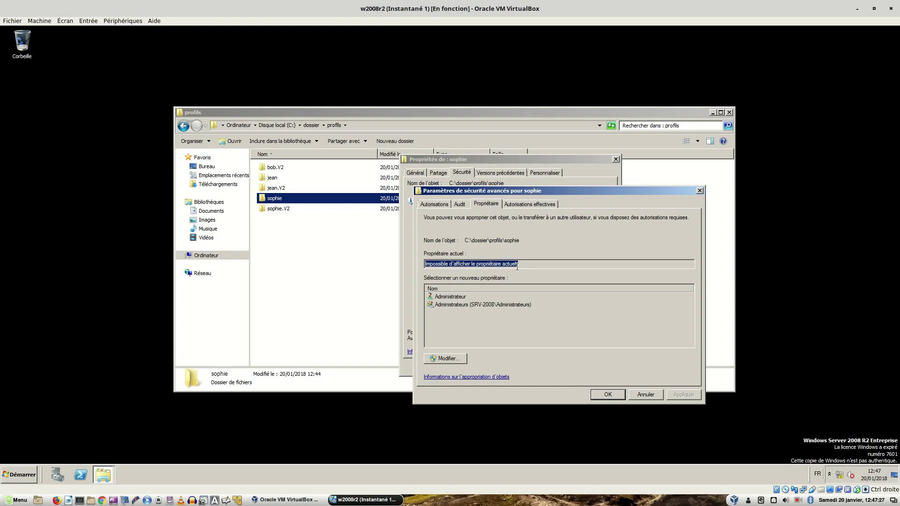
pyautogui.click(454, 360)
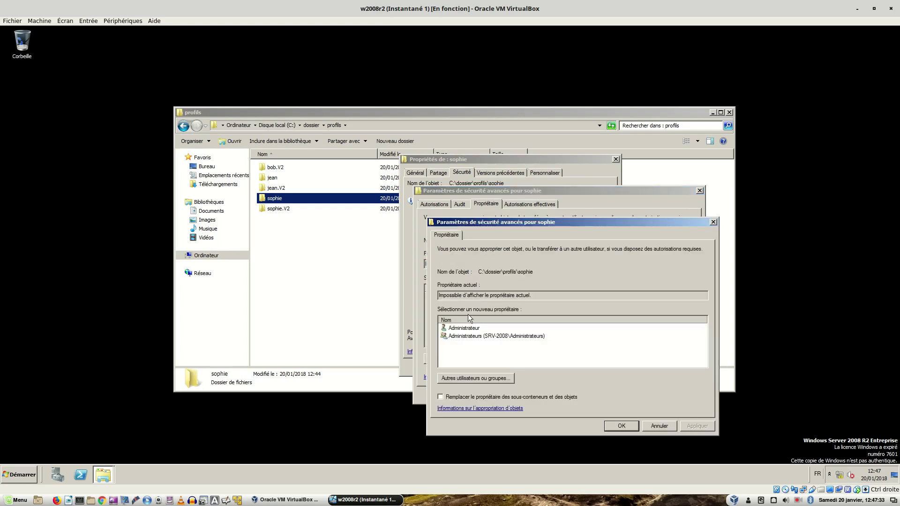
# - Make Administrateur owner of sophie and its sub-containers with full control, then close all dialogs
pyautogui.click(460, 331)
pyautogui.click(440, 396)
pyautogui.click(687, 426)
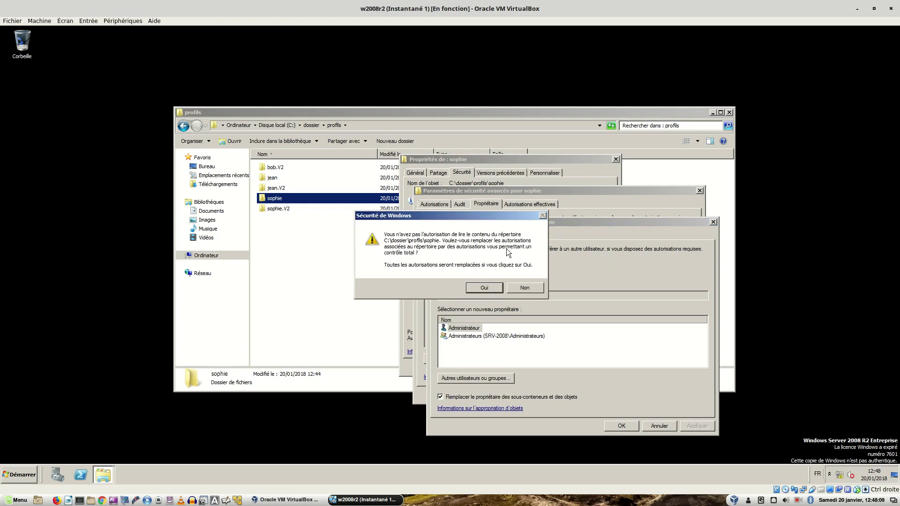
pyautogui.click(474, 287)
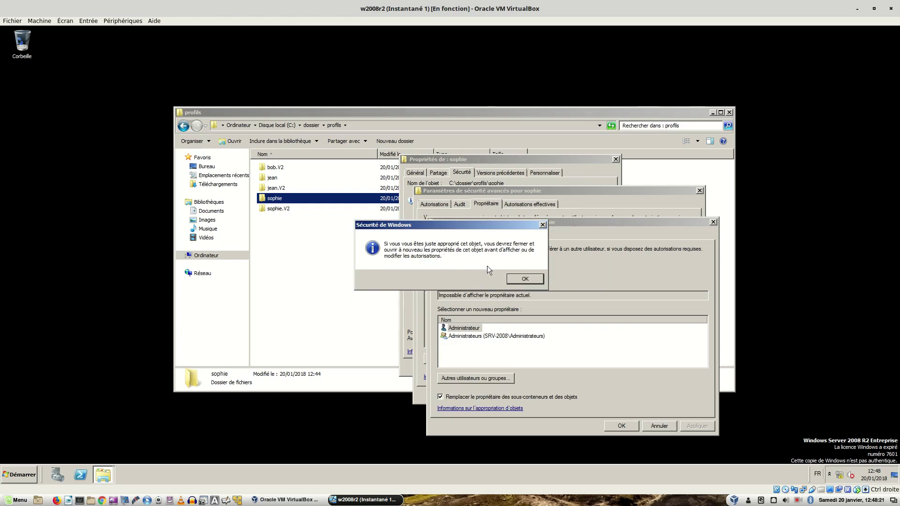
pyautogui.click(517, 280)
pyautogui.click(618, 428)
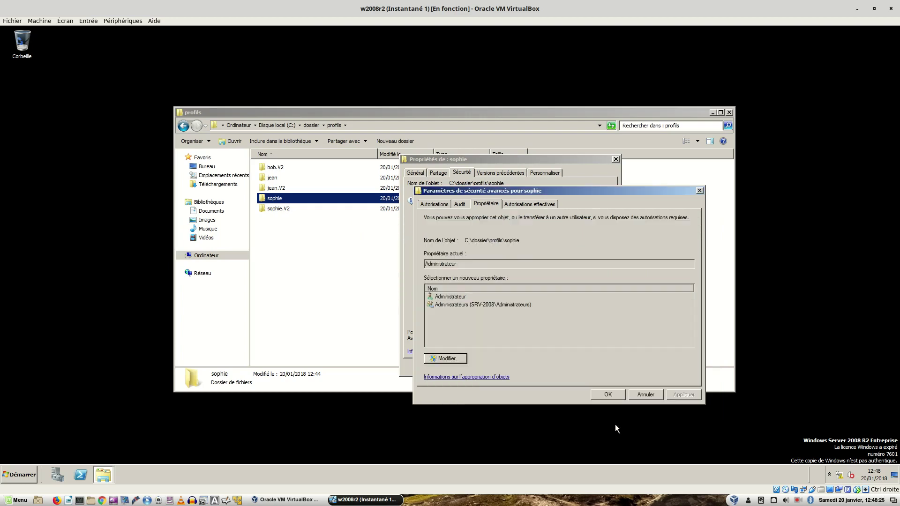
pyautogui.click(609, 395)
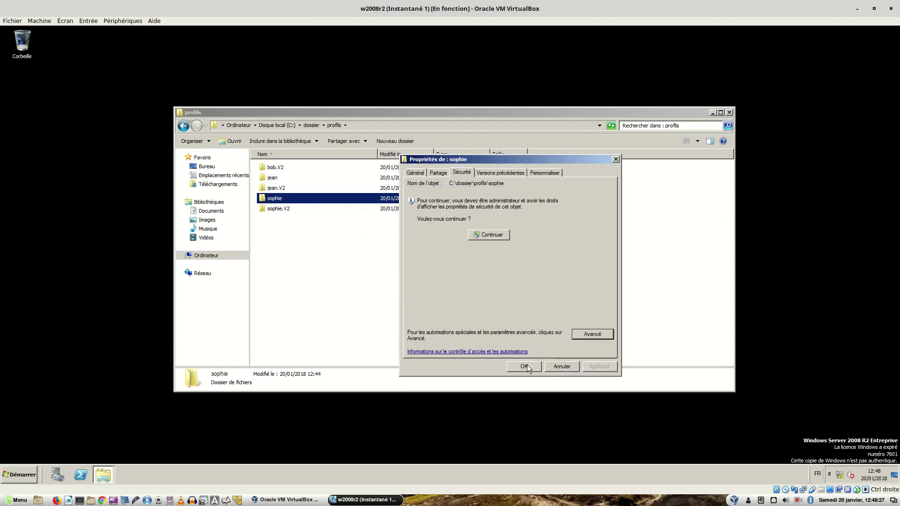
pyautogui.click(527, 366)
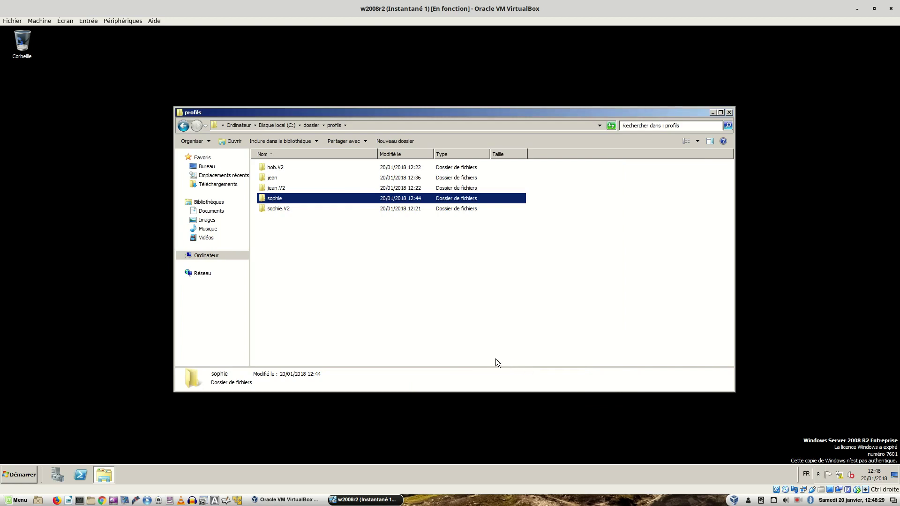
# - Open the sophie folder to list Bureau, Favoris, Menu Démarrer and Mes documents
pyautogui.doubleClick(275, 200)
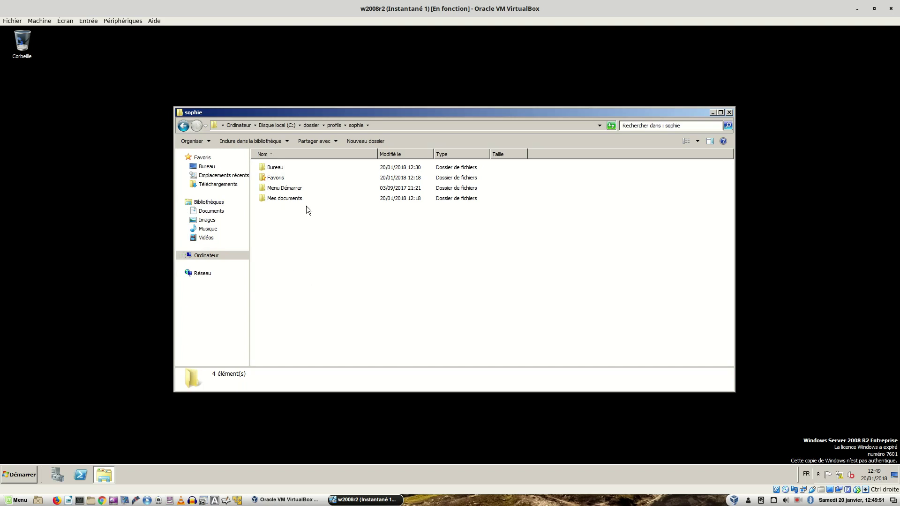
pyautogui.click(209, 143)
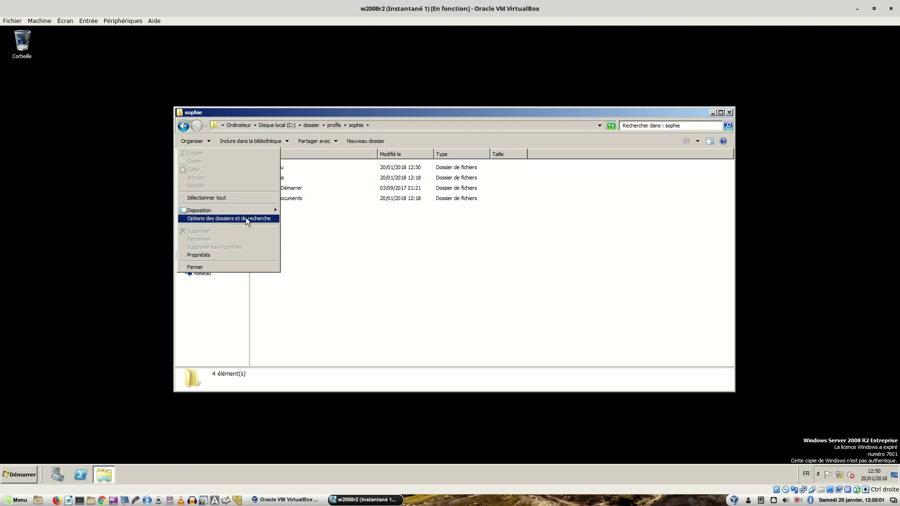
# - Open Options des dossiers et de recherche from Organiser and show the Affichage tab
pyautogui.click(305, 224)
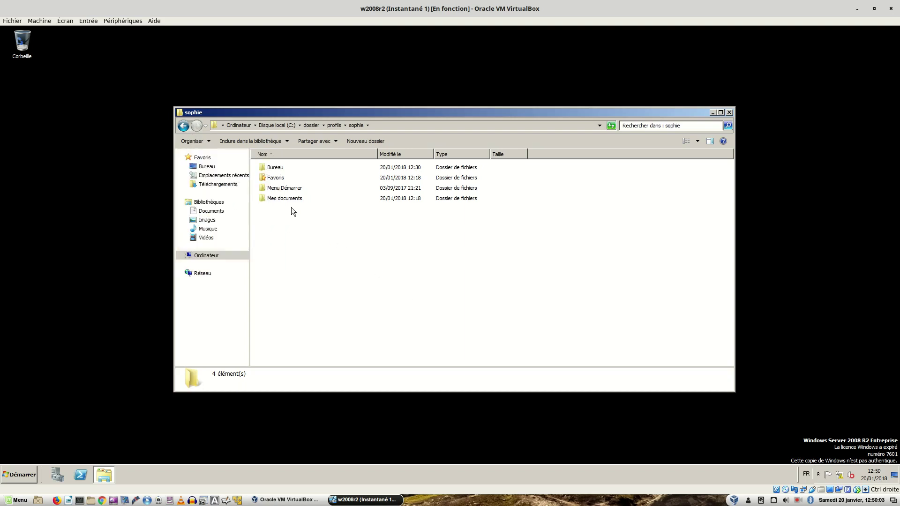
pyautogui.click(196, 142)
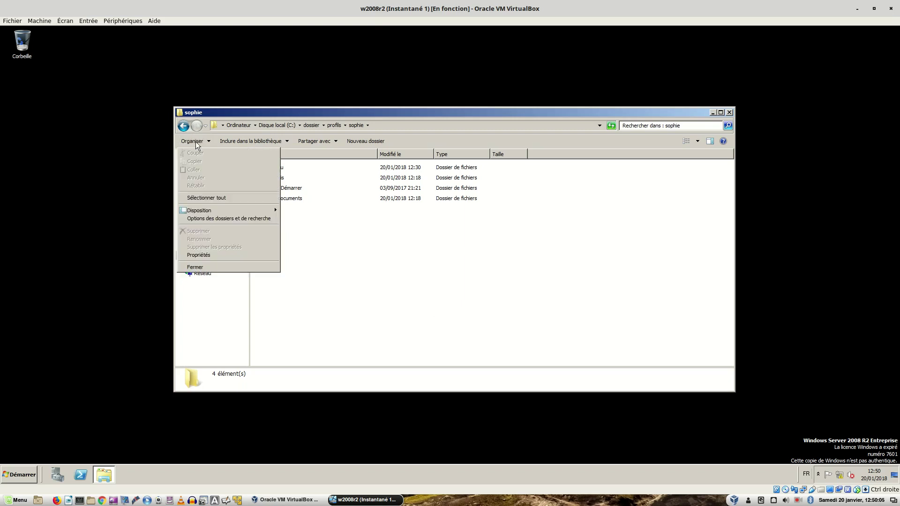
pyautogui.click(221, 218)
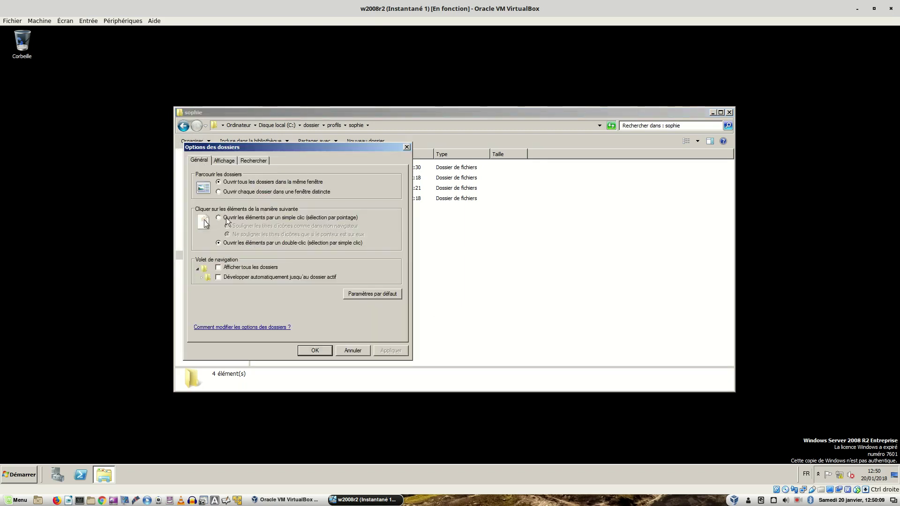
pyautogui.moveTo(282, 144); pyautogui.dragTo(375, 141)
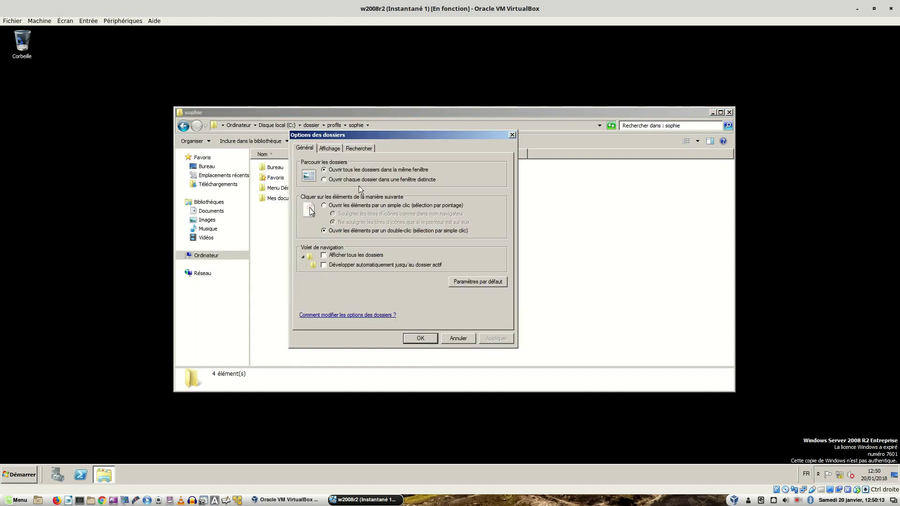
pyautogui.click(335, 150)
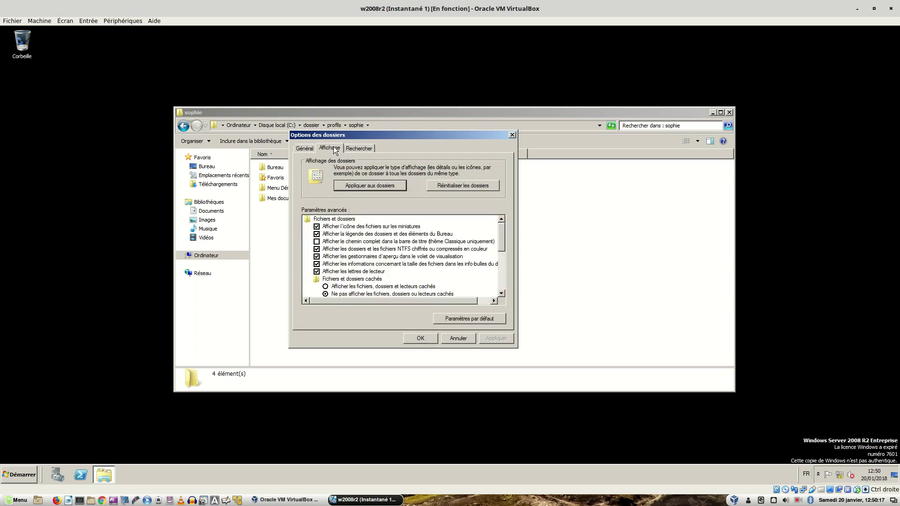
# - Untick hiding of known file extensions and protected operating system files
pyautogui.moveTo(501, 230); pyautogui.dragTo(504, 249)
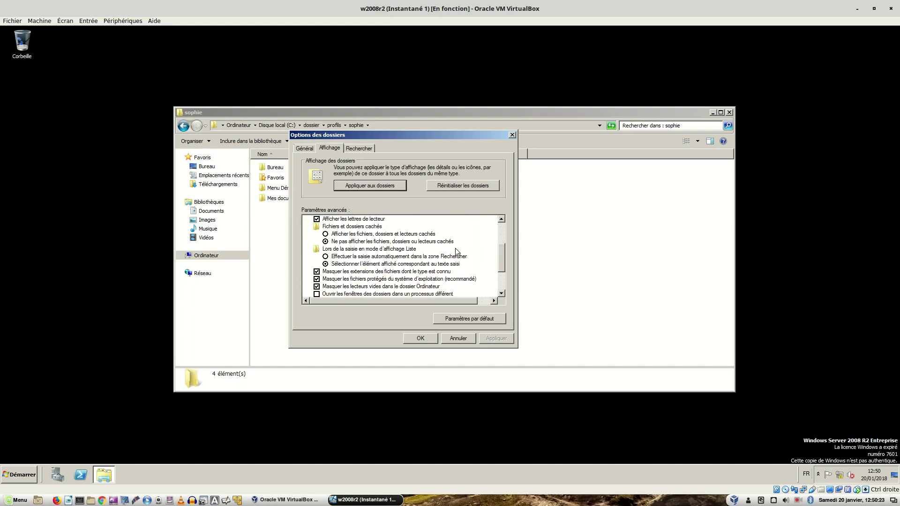
pyautogui.click(316, 272)
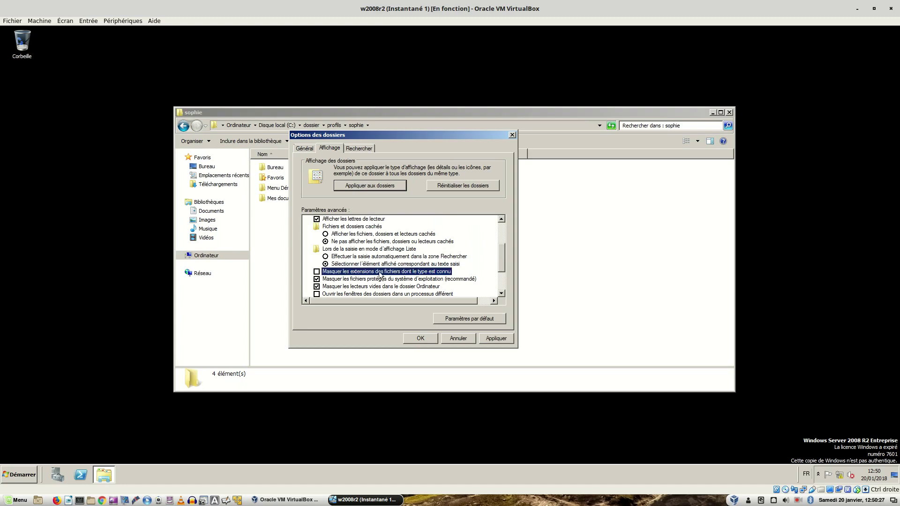
pyautogui.click(317, 279)
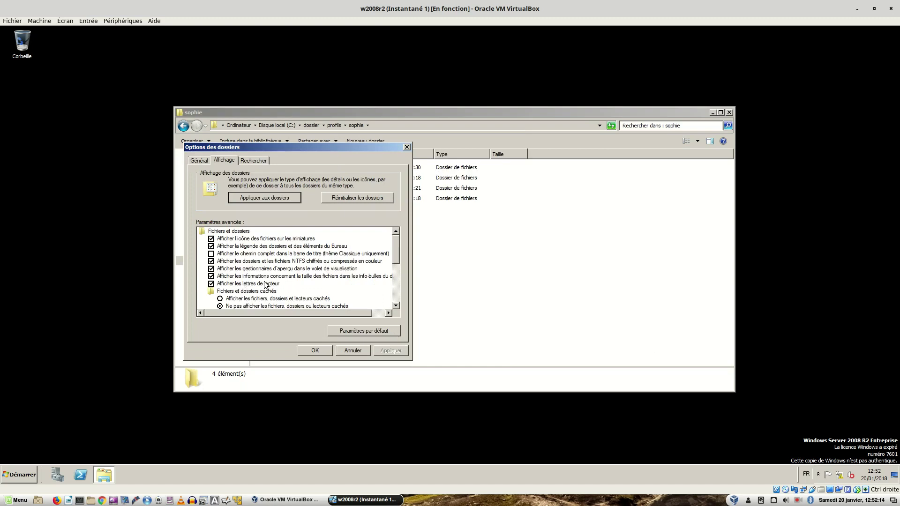
pyautogui.moveTo(395, 255)
pyautogui.mouseDown()
pyautogui.moveTo(396, 266)
pyautogui.moveTo(402, 261)
pyautogui.mouseUp()
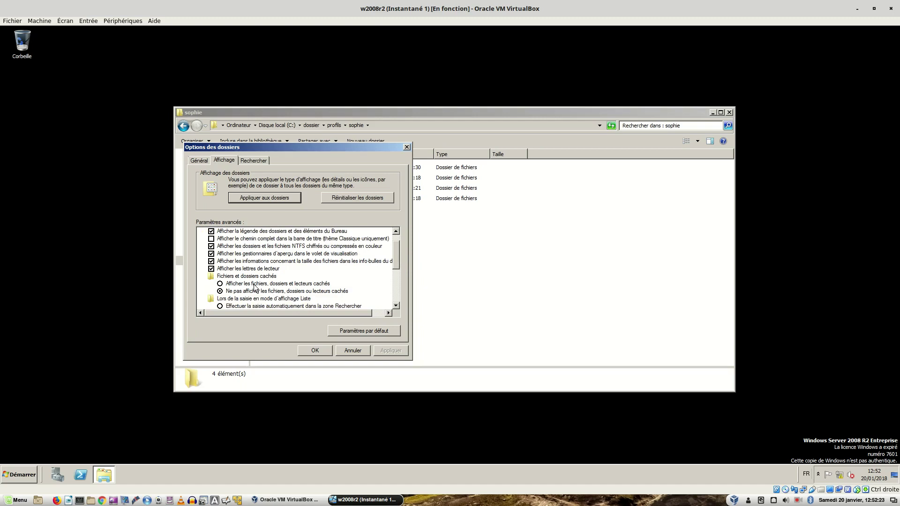
pyautogui.click(550, 172)
pyautogui.moveTo(549, 168); pyautogui.dragTo(560, 167)
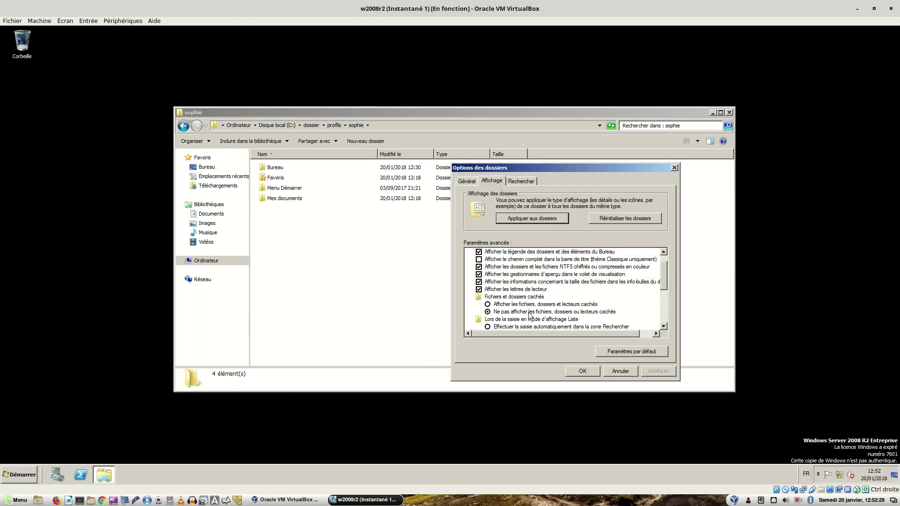
# - Choose 'Afficher les fichiers, dossiers et lecteurs cachés', apply and close, revealing NTUSER.DAT
pyautogui.click(488, 304)
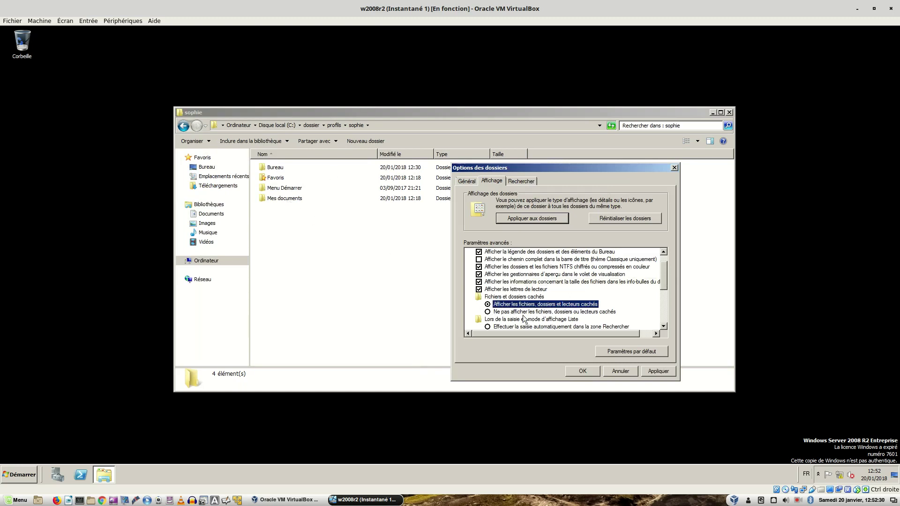
pyautogui.click(649, 370)
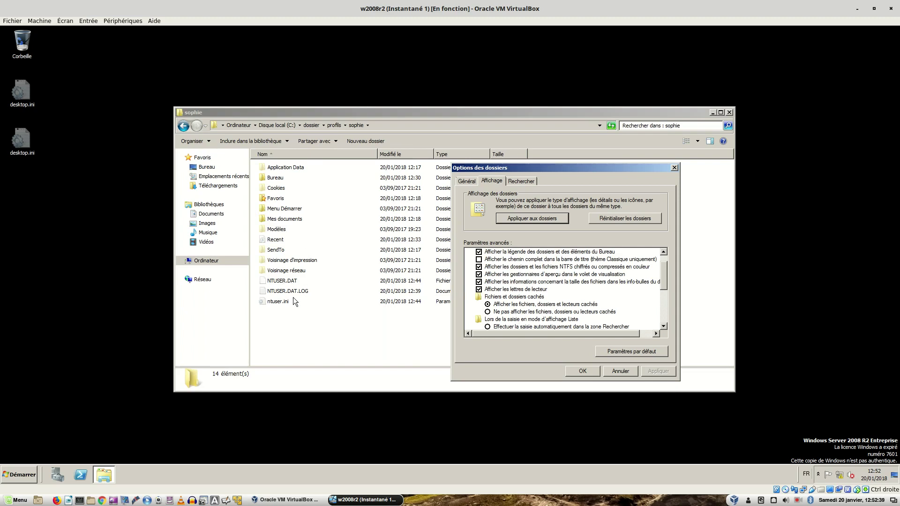
pyautogui.moveTo(663, 280); pyautogui.dragTo(664, 297)
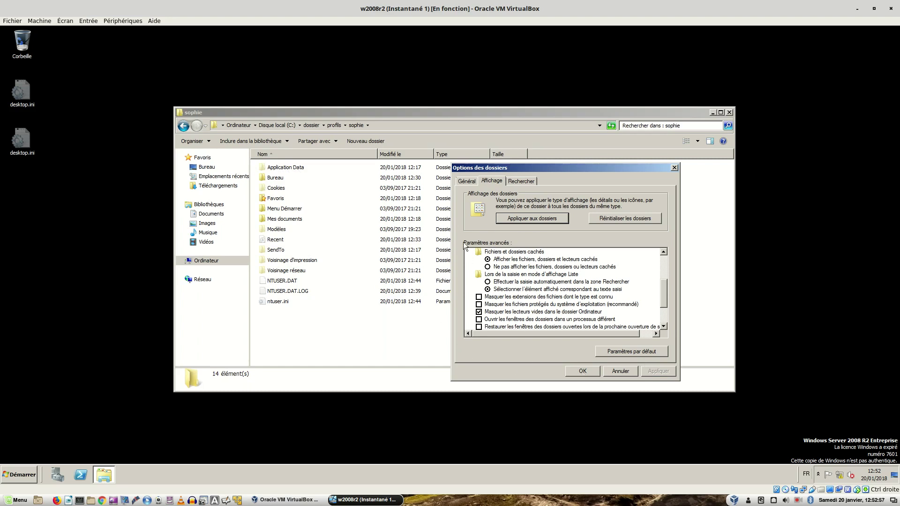
pyautogui.click(583, 371)
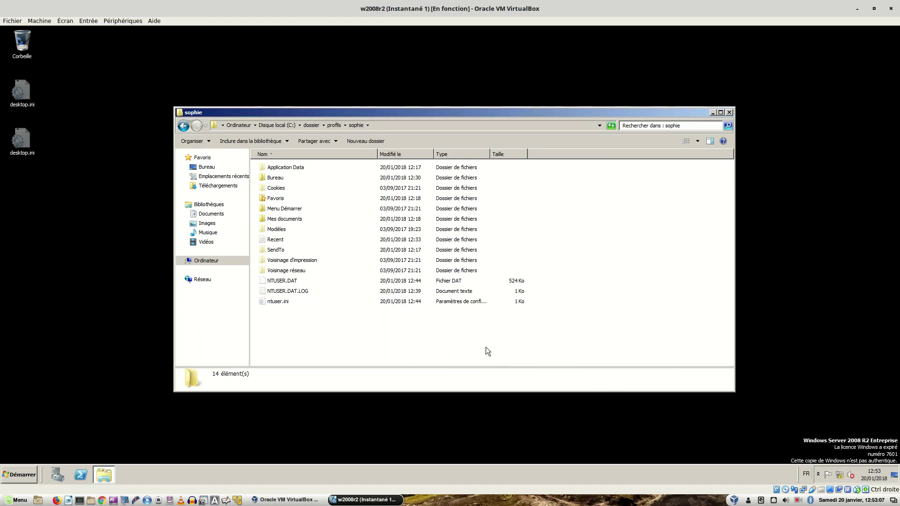
# - Select the 524 Ko NTUSER.DAT file in sophie's profile folder
pyautogui.click(287, 281)
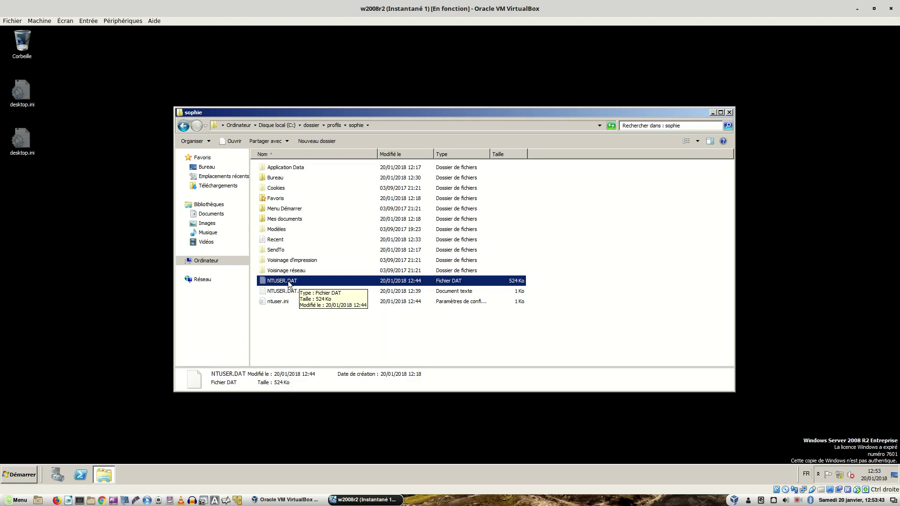
# - Rename NTUSER.DAT to NTUSER.MAN and confirm the extension change
pyautogui.rightClick(288, 280)
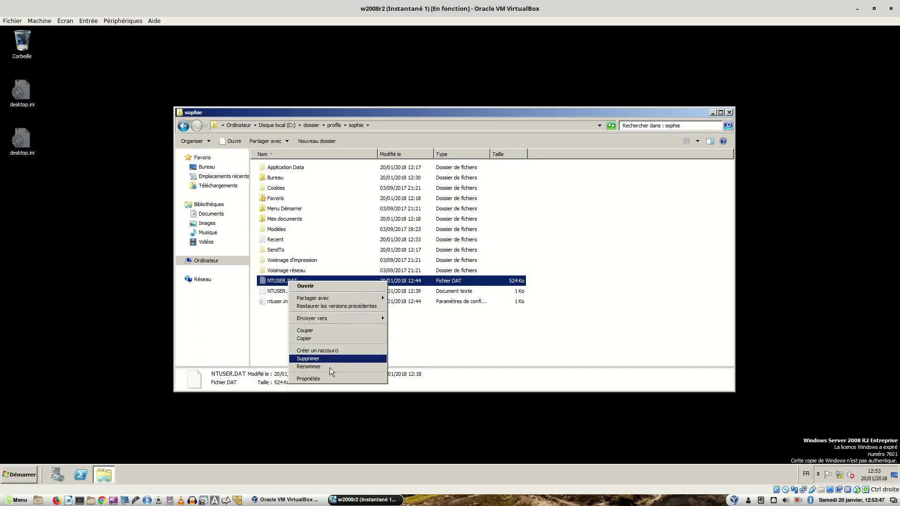
pyautogui.click(330, 368)
pyautogui.click(305, 280)
pyautogui.press('BackSpace')
pyautogui.press('BackSpace')
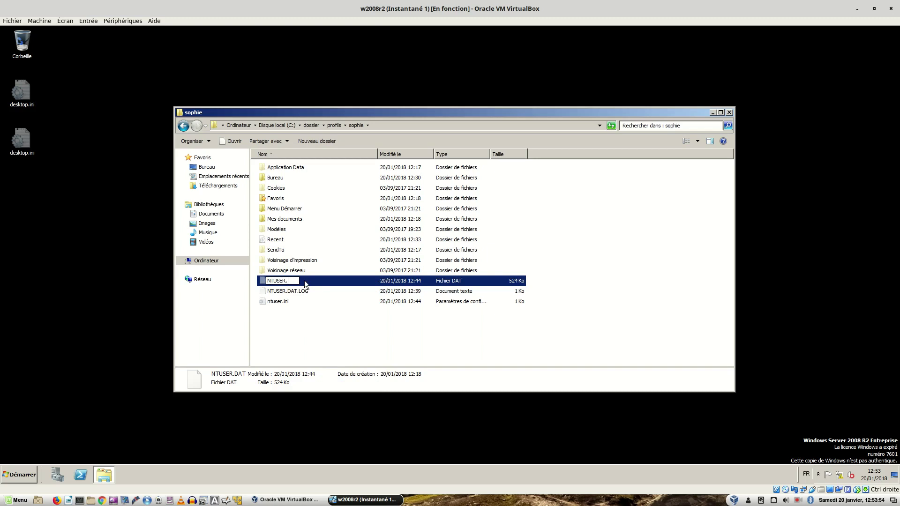
pyautogui.write('MAN')
pyautogui.press('Return')
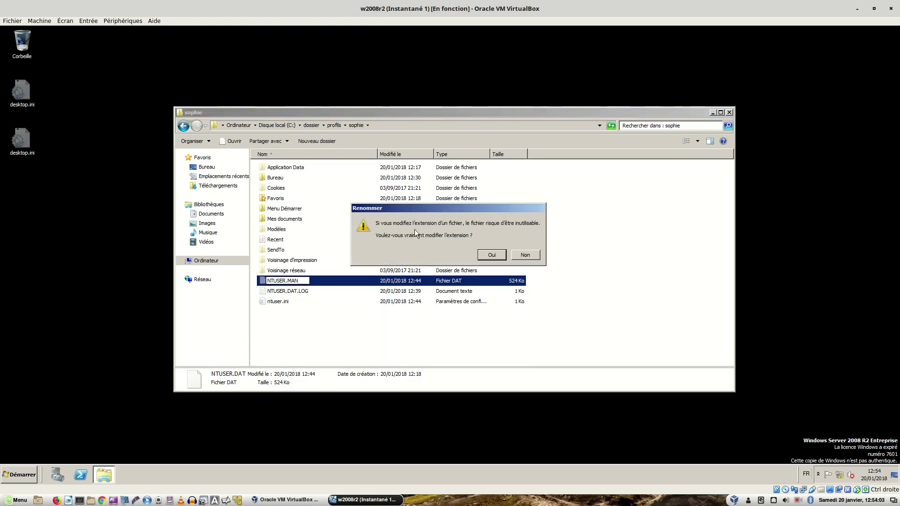
pyautogui.click(489, 256)
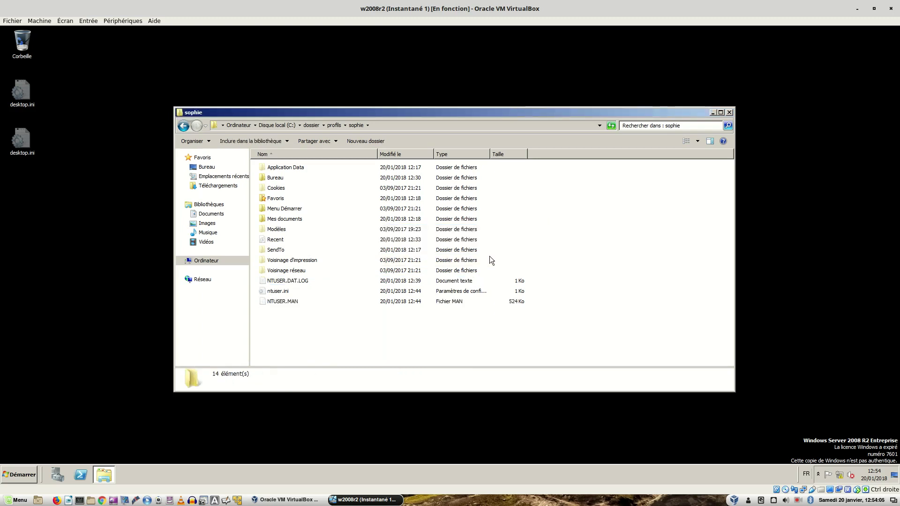
pyautogui.click(286, 304)
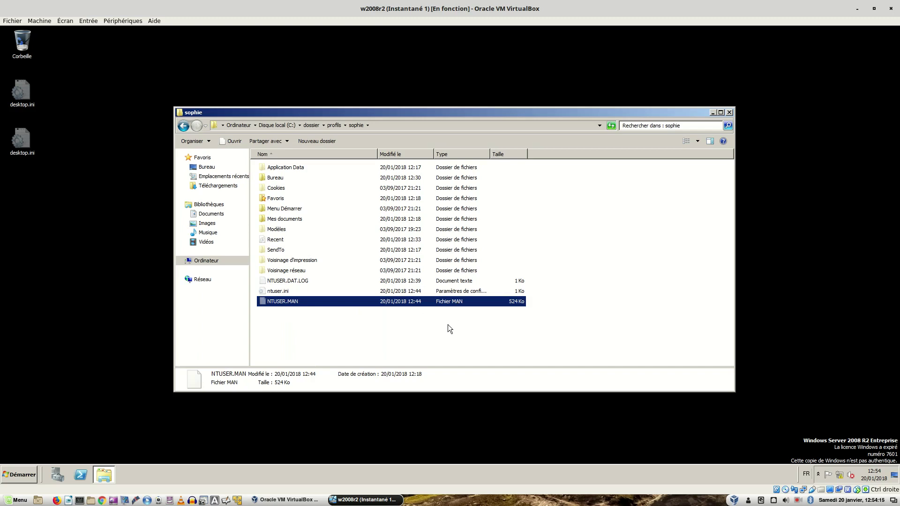
pyautogui.click(448, 325)
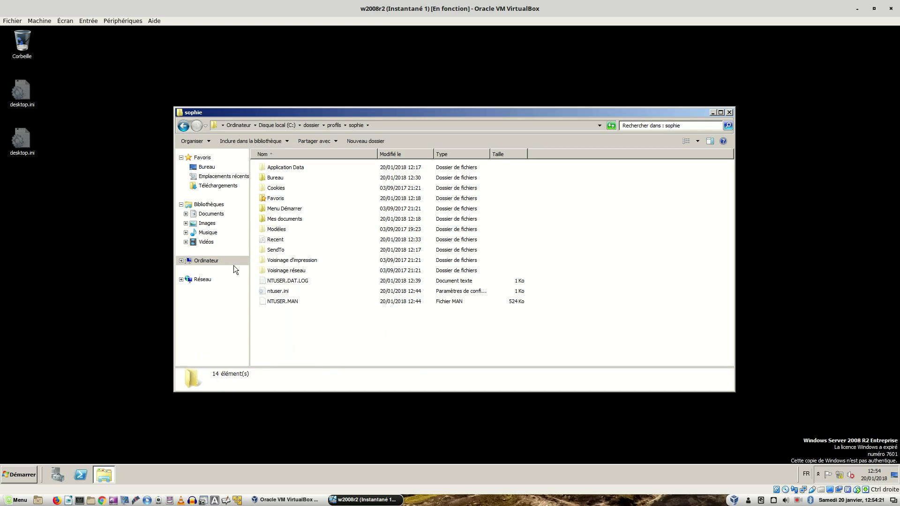
# - In Options des dossiers, choose 'Ne pas afficher les fichiers, dossiers et lecteurs cachés' and apply
pyautogui.click(212, 139)
pyautogui.click(201, 218)
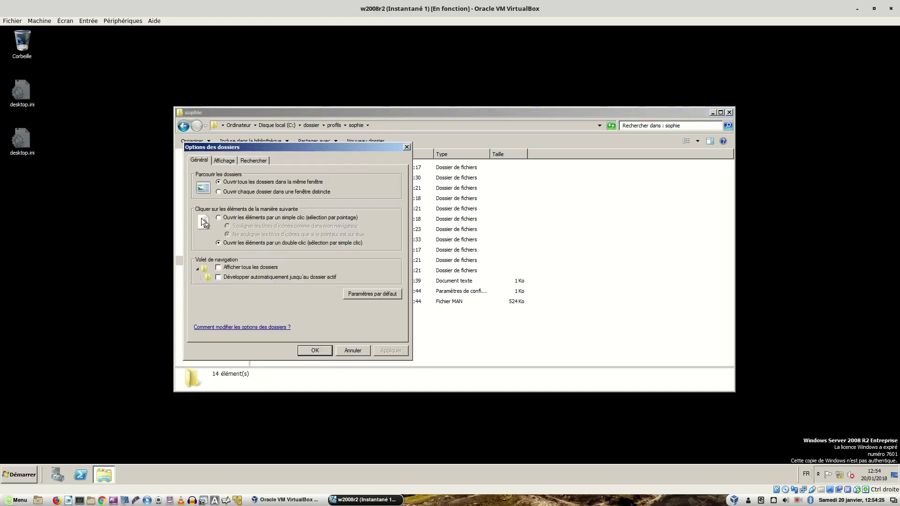
pyautogui.click(229, 164)
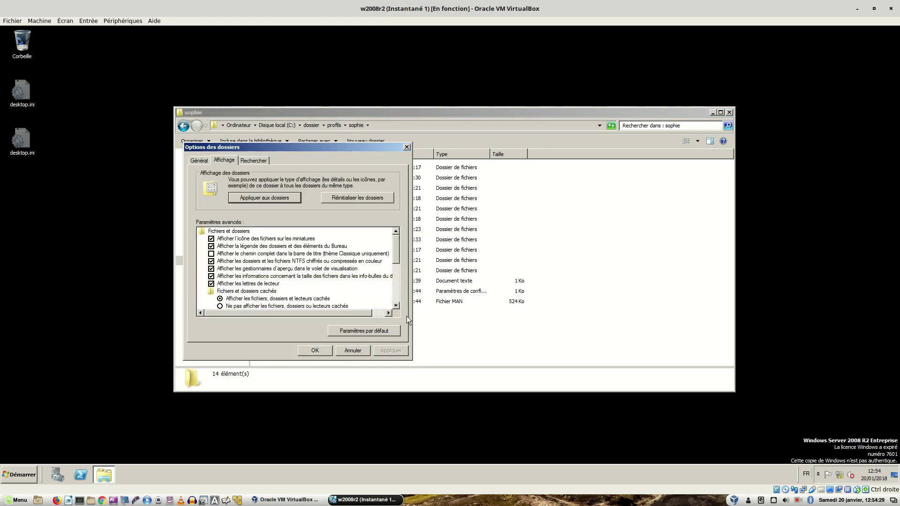
pyautogui.click(238, 305)
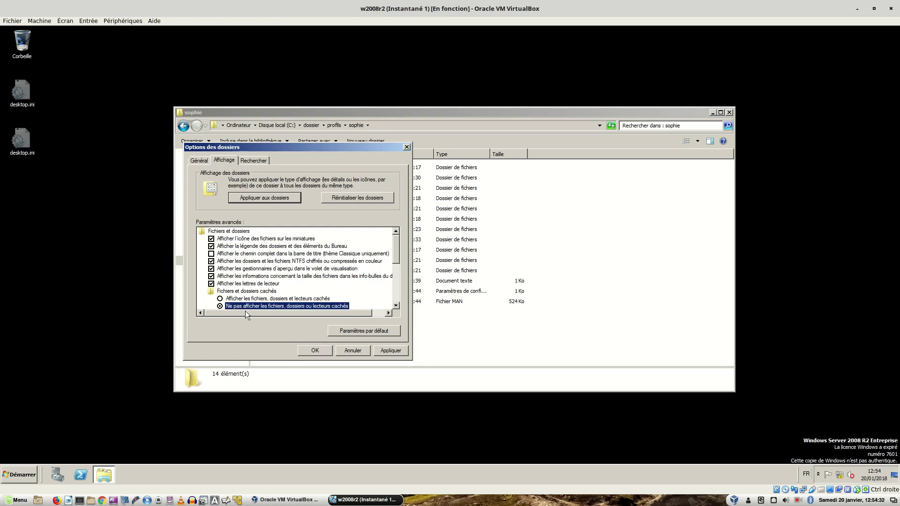
pyautogui.click(391, 352)
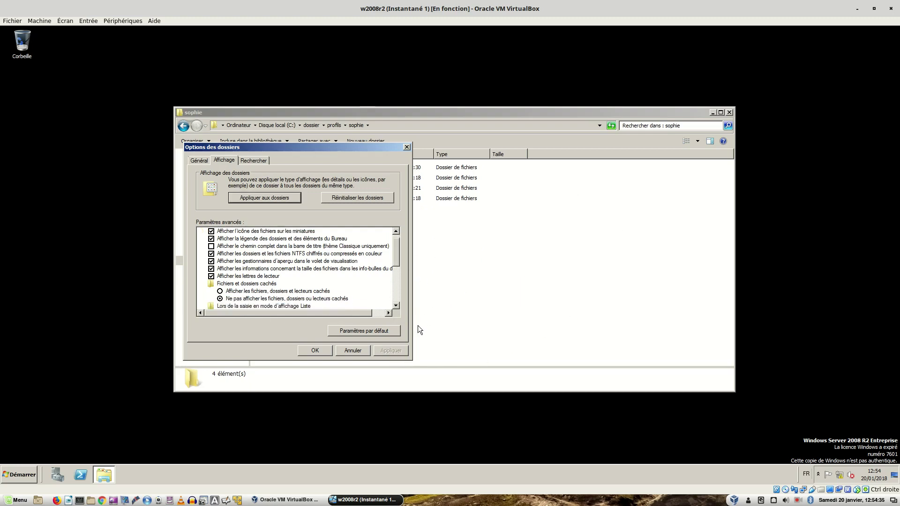
pyautogui.click(396, 306)
pyautogui.click(396, 305)
pyautogui.click(396, 306)
pyautogui.click(397, 306)
pyautogui.click(396, 306)
pyautogui.click(396, 305)
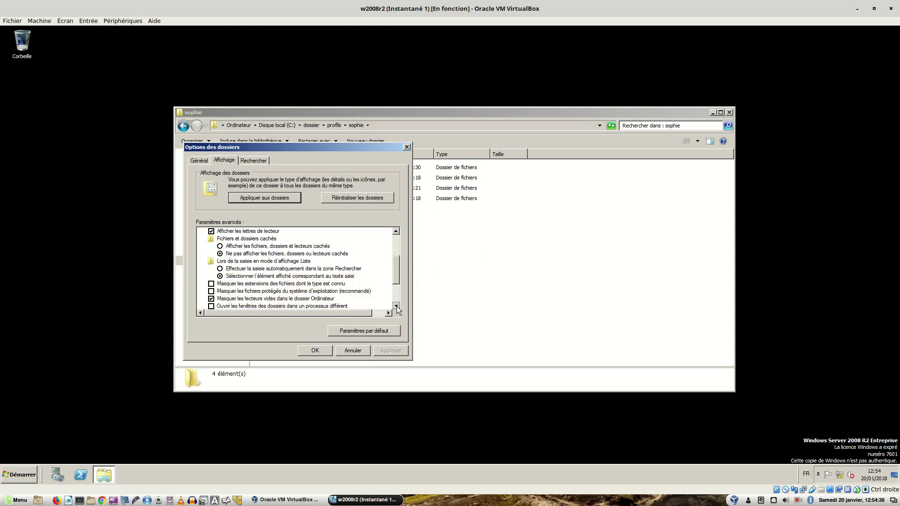
# - Re-hide known file extensions and protected operating system files, apply and close
pyautogui.click(212, 283)
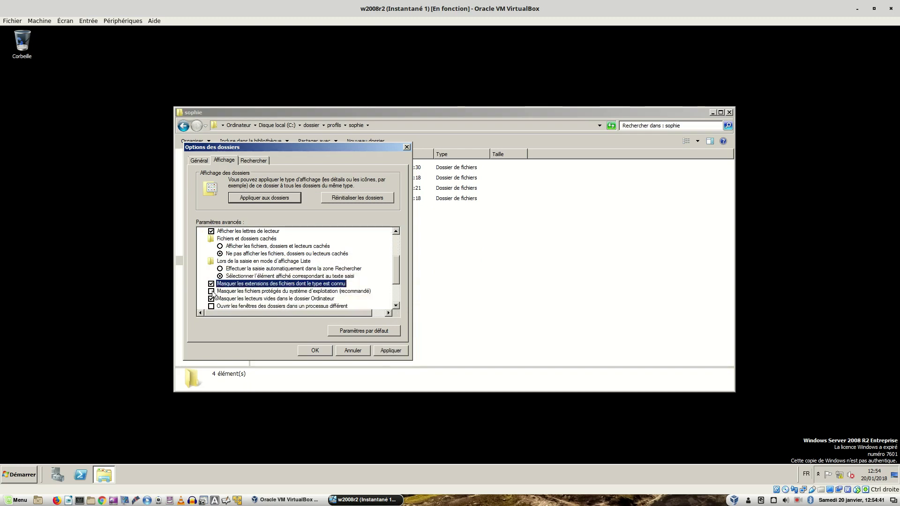
pyautogui.click(211, 291)
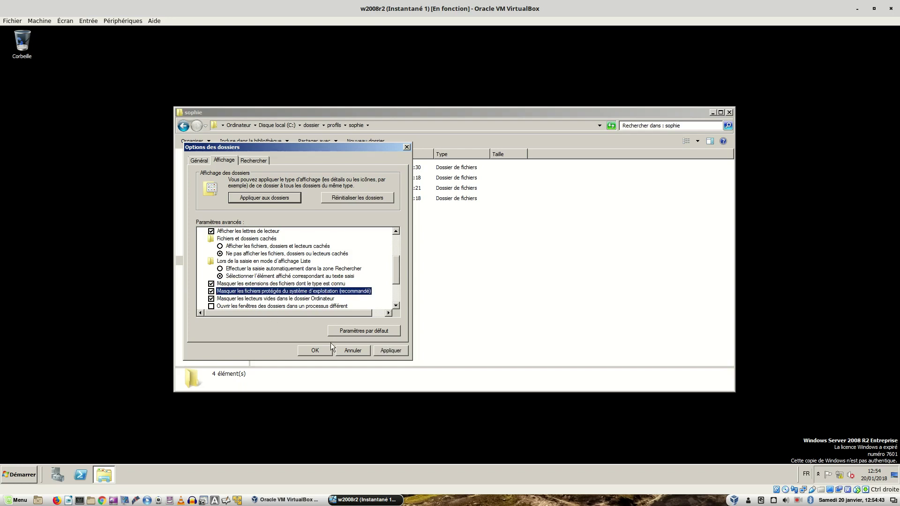
pyautogui.click(390, 350)
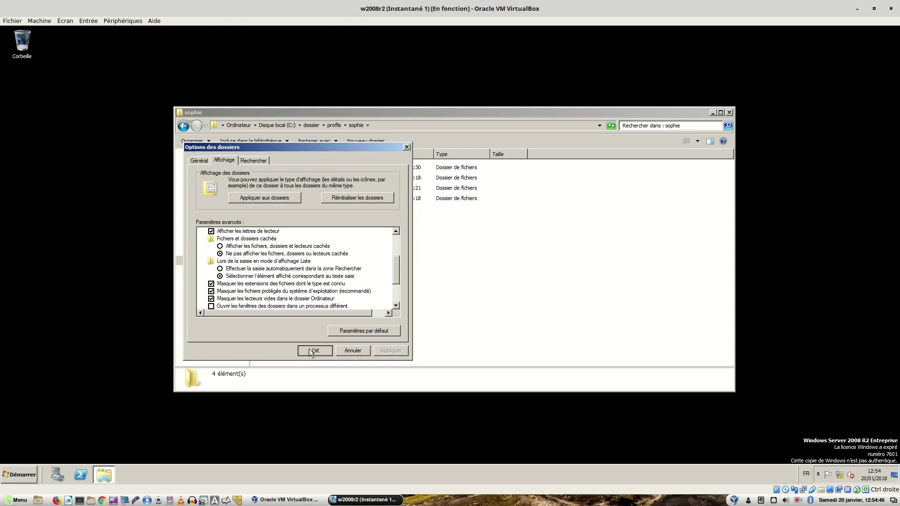
pyautogui.click(314, 351)
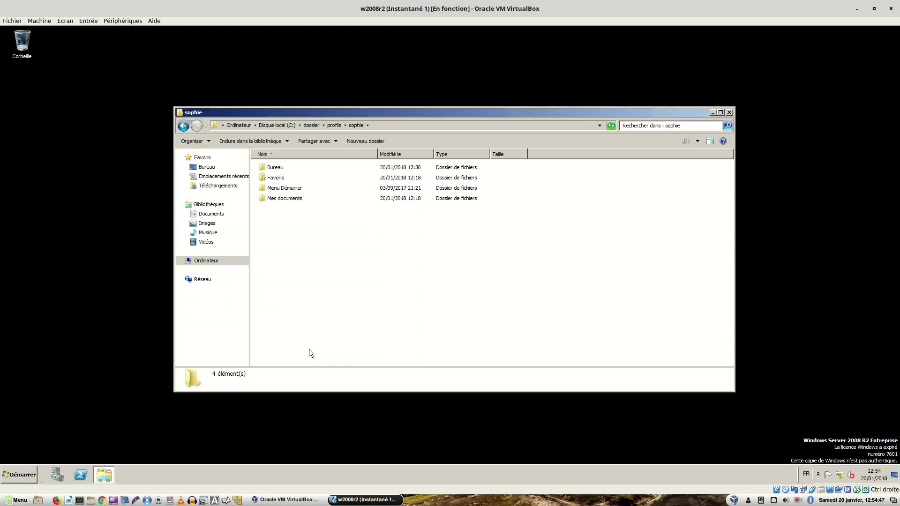
# - Go back to profils, view the path as text, and reopen sophie briefly
pyautogui.click(183, 126)
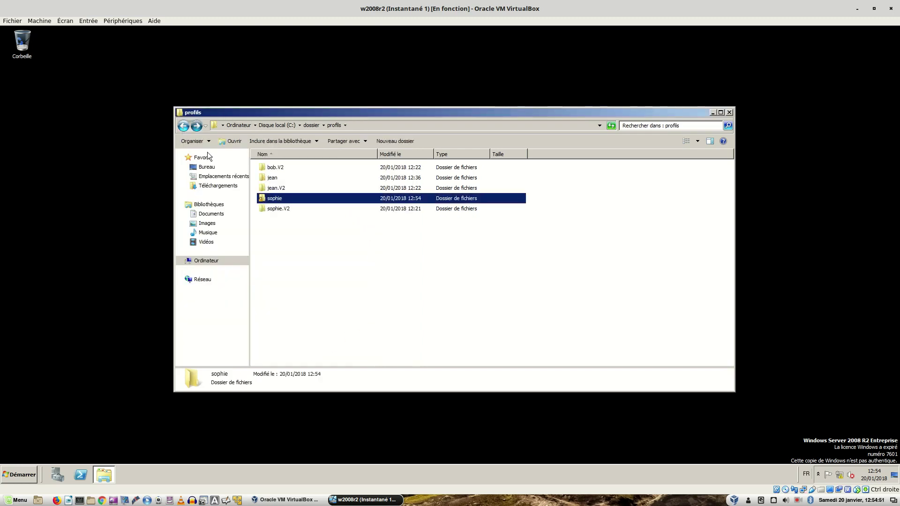
pyautogui.click(381, 271)
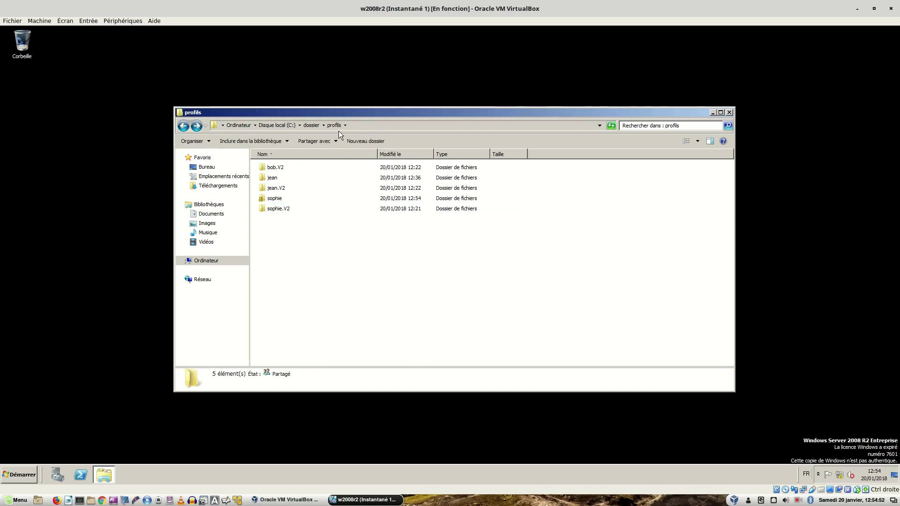
pyautogui.click(403, 126)
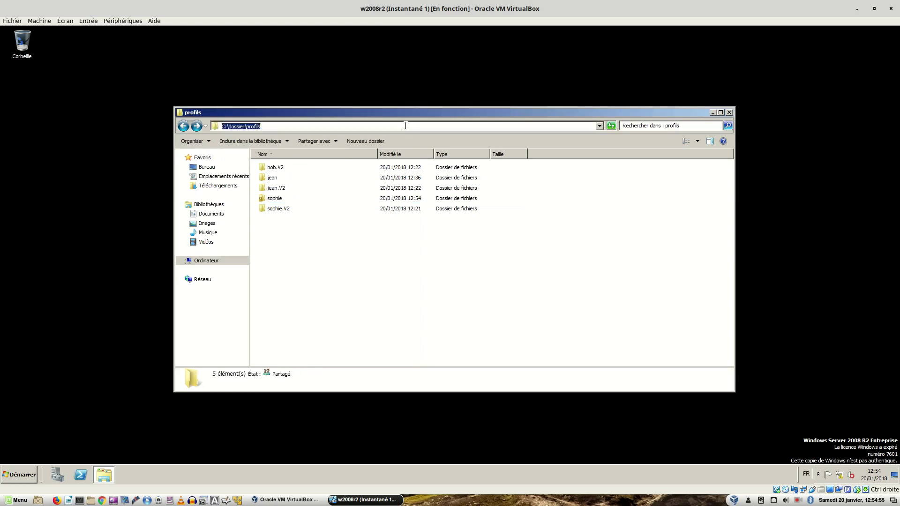
pyautogui.doubleClick(261, 199)
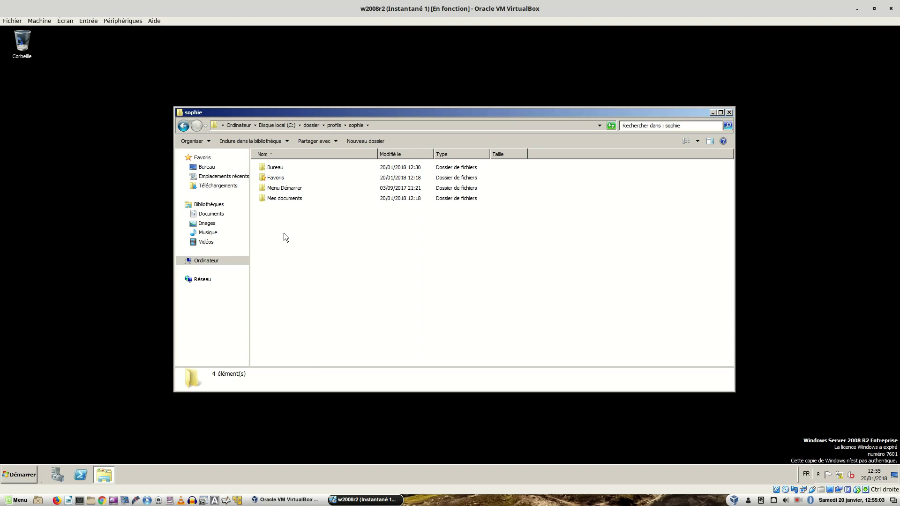
pyautogui.click(183, 126)
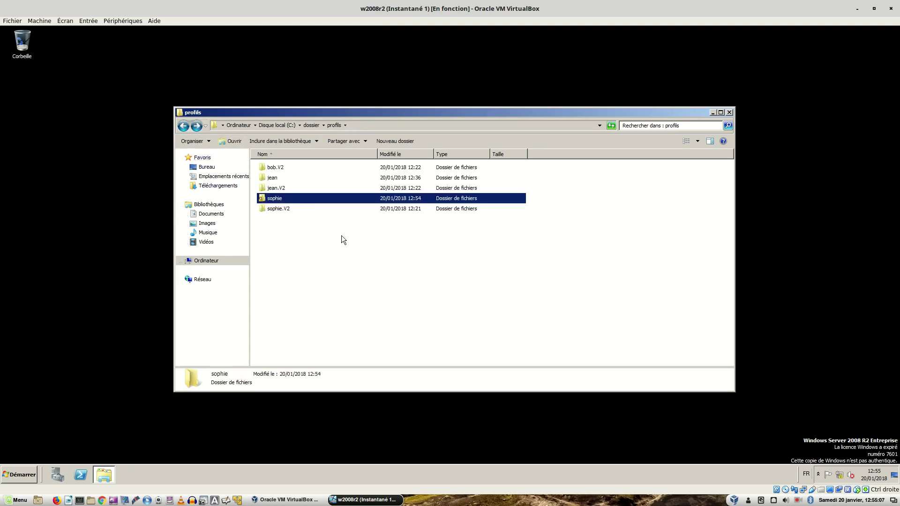
# - Check sophie's folder once more and return to the profils listing of five profiles
pyautogui.click(19, 474)
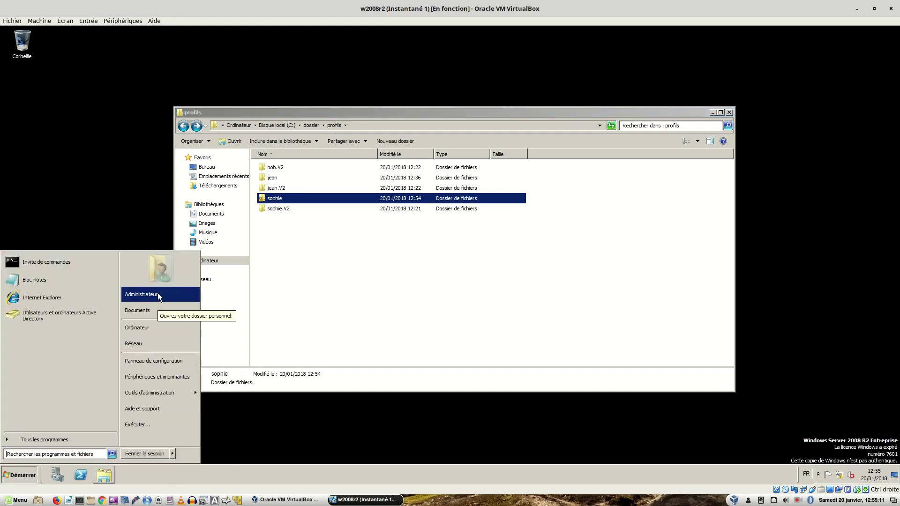
pyautogui.click(344, 279)
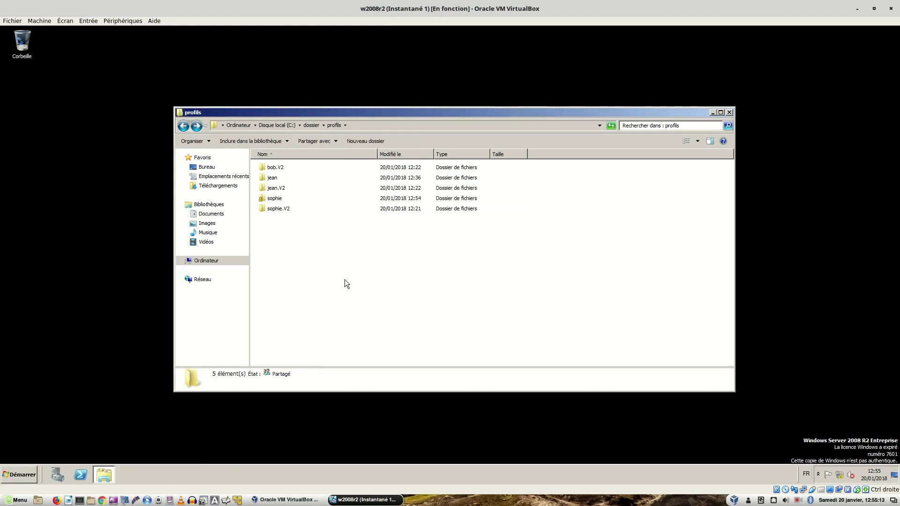
pyautogui.doubleClick(262, 200)
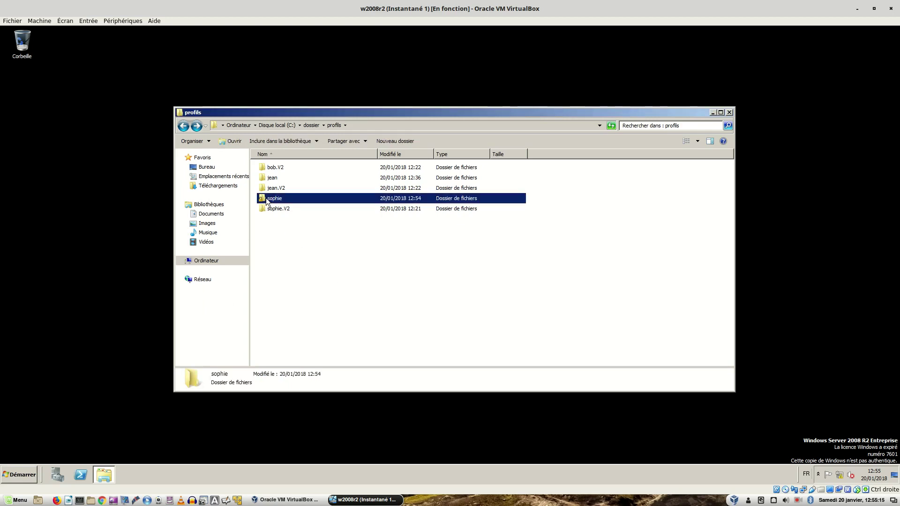
pyautogui.click(183, 126)
pyautogui.click(311, 288)
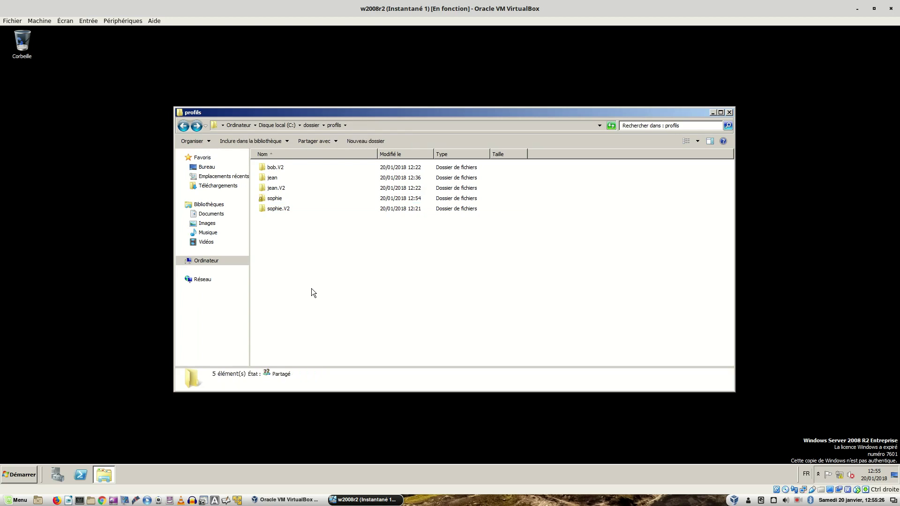
# - Open the sophie folder's Propriétés on the Sécurité tab and start editing its permissions
pyautogui.rightClick(274, 199)
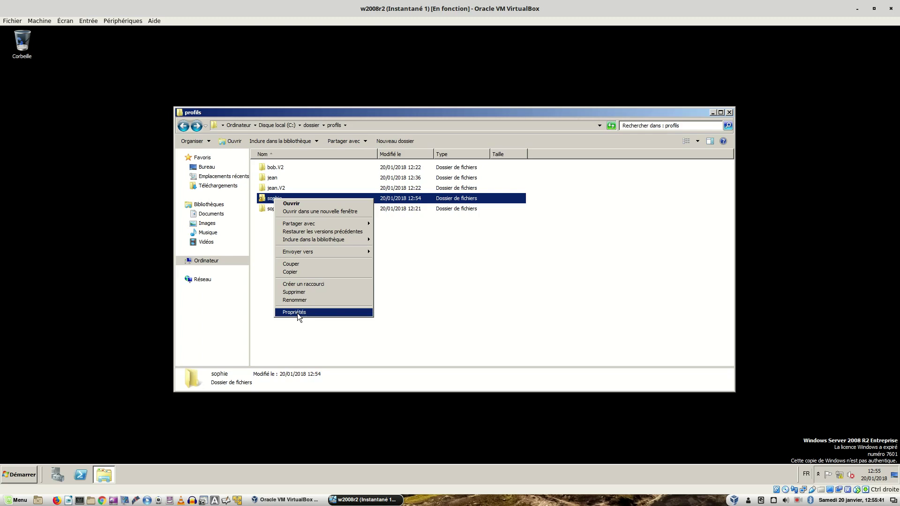
pyautogui.click(298, 312)
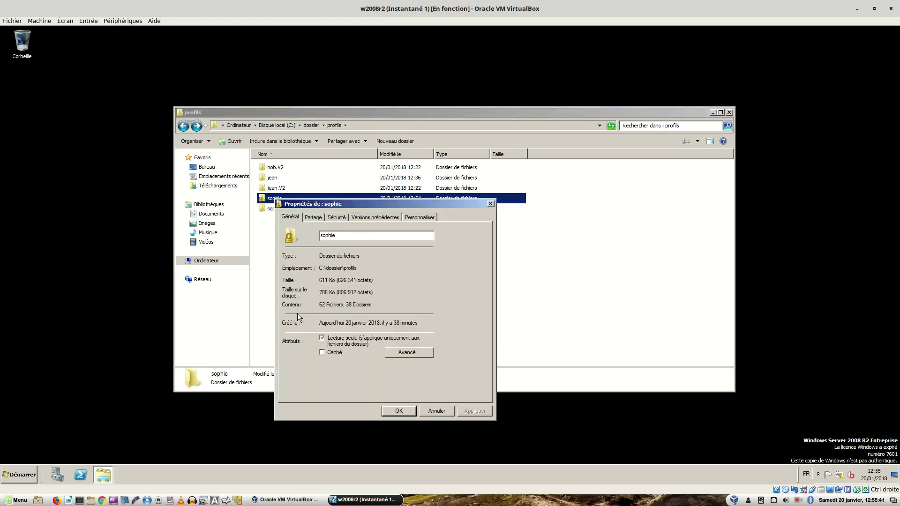
pyautogui.click(335, 216)
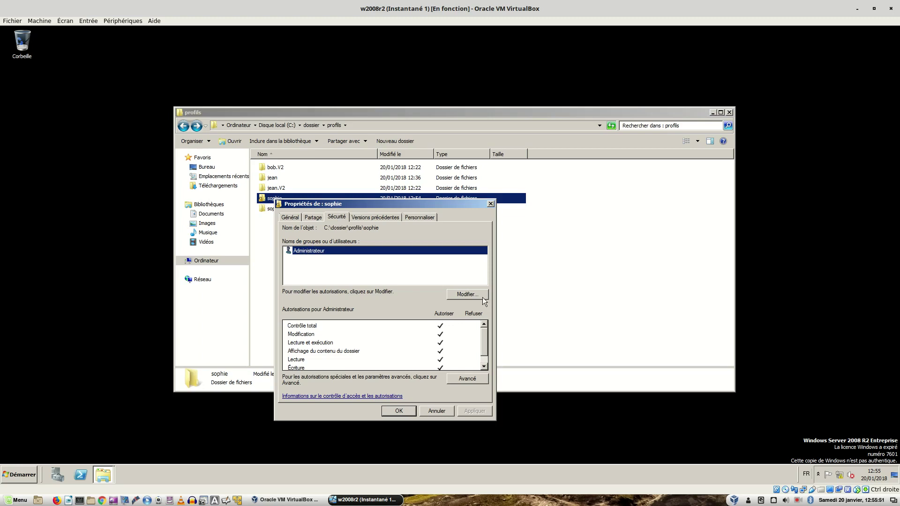
pyautogui.click(469, 295)
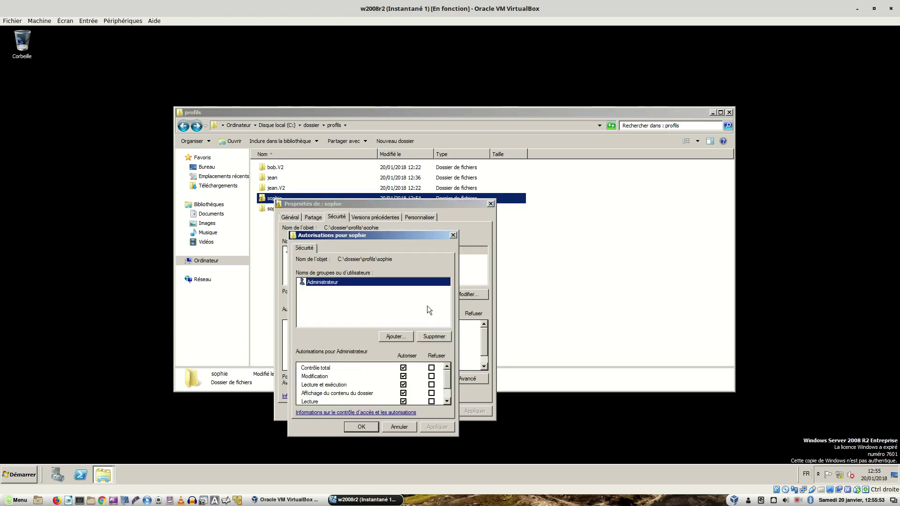
# - Add the SOPHIE account to the folder permissions with Contrôle total and apply
pyautogui.click(397, 335)
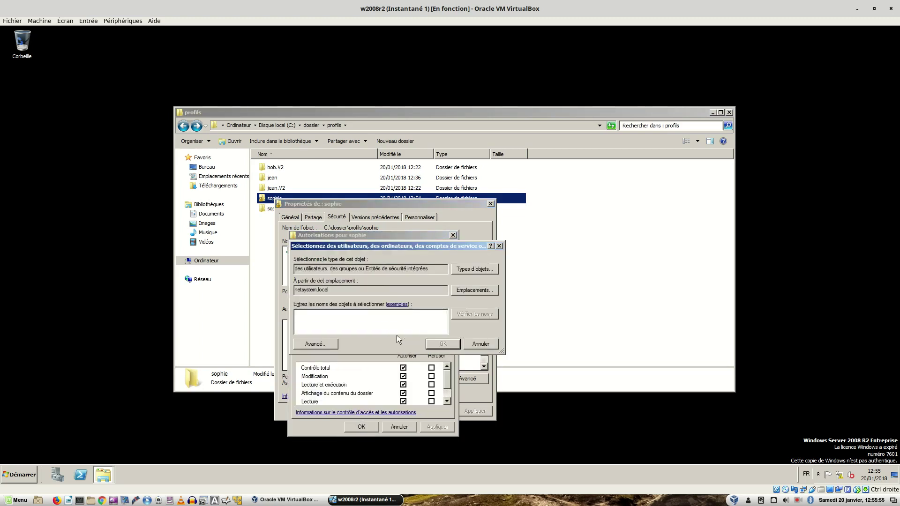
pyautogui.write('SOPHIE')
pyautogui.click(442, 345)
pyautogui.click(404, 368)
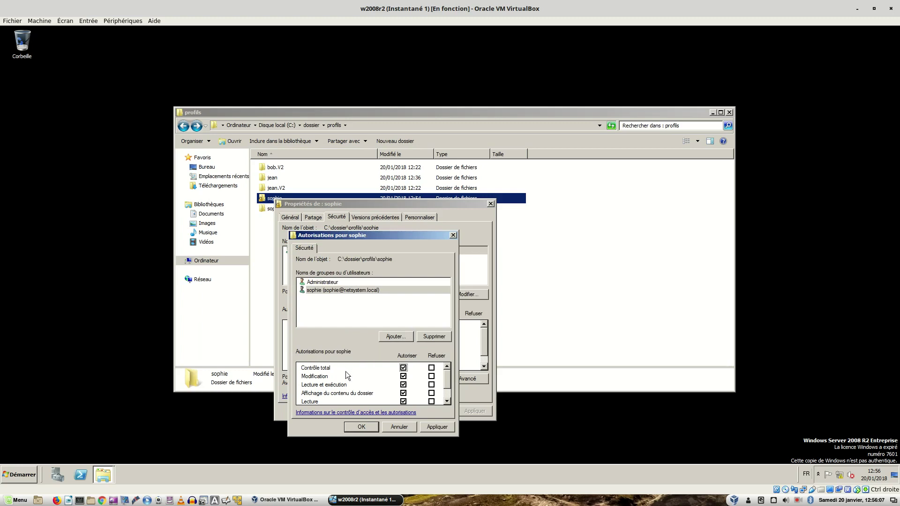
pyautogui.moveTo(443, 379); pyautogui.dragTo(454, 400)
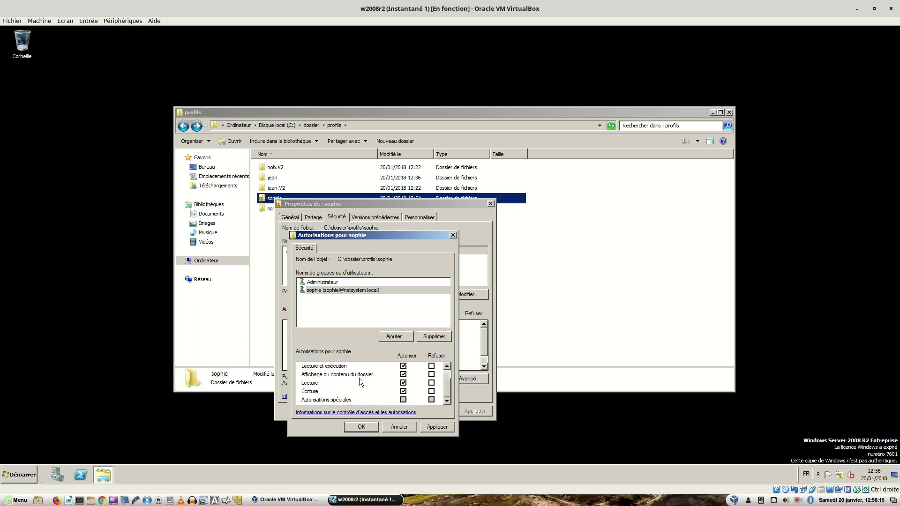
pyautogui.click(441, 427)
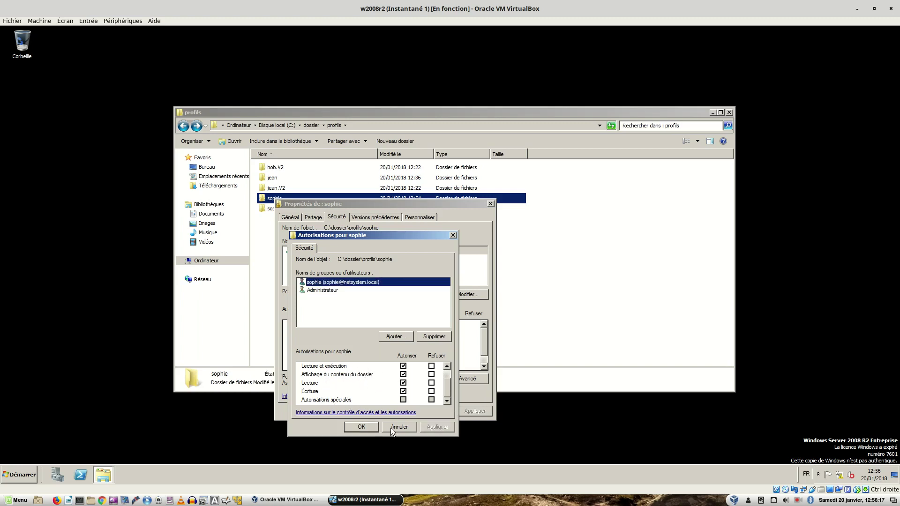
pyautogui.click(364, 425)
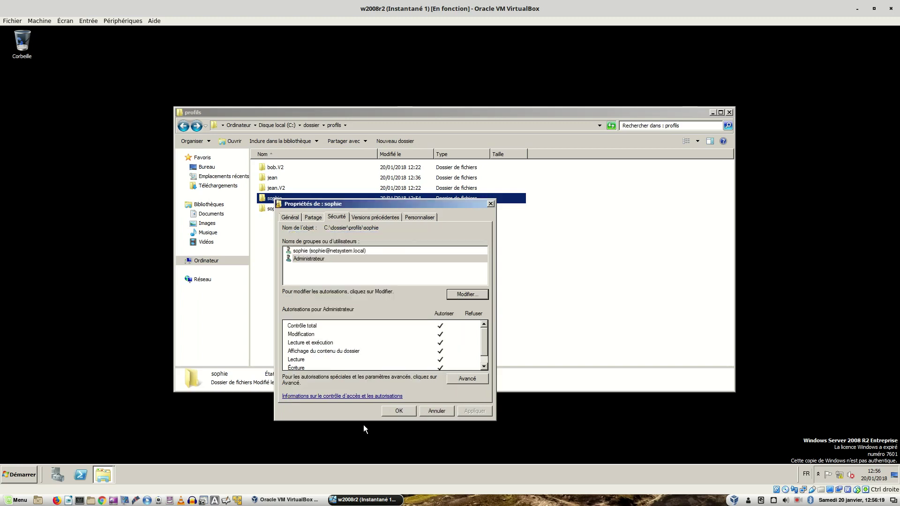
# - Remove Administrateur from the folder permissions, apply, and close the properties
pyautogui.click(314, 260)
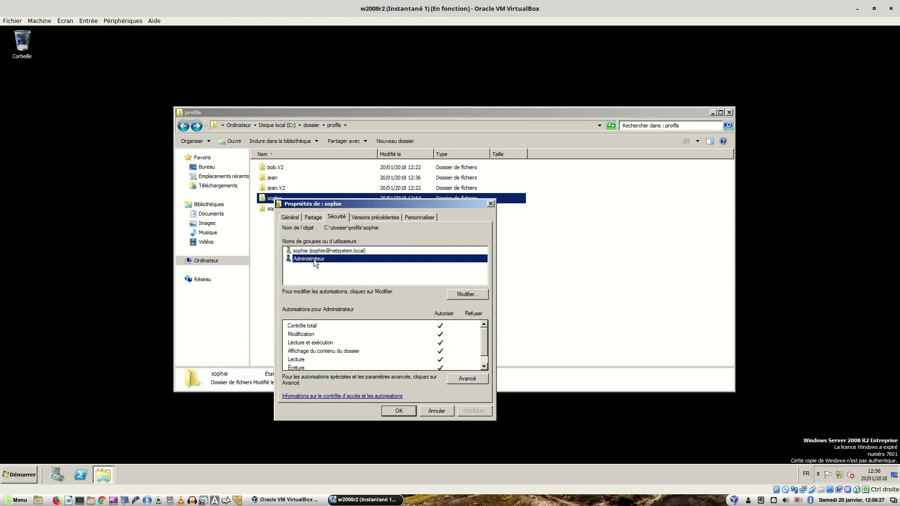
pyautogui.click(456, 294)
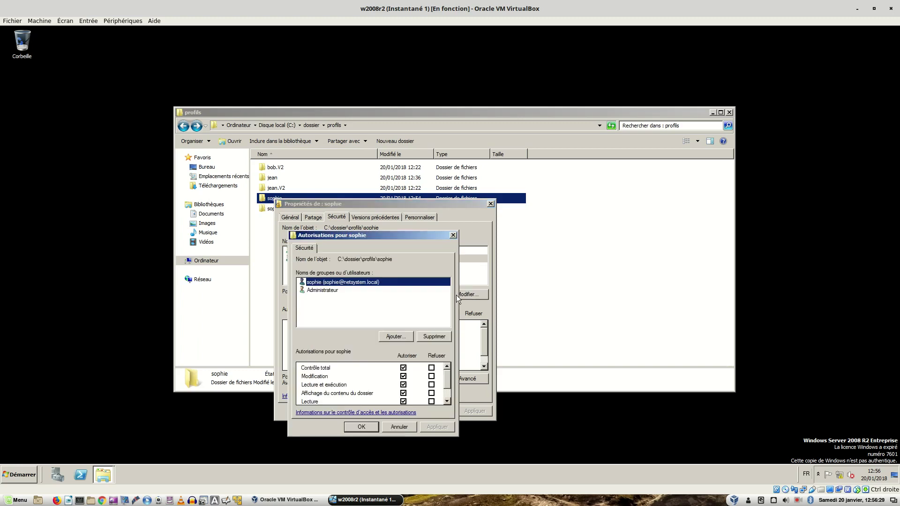
pyautogui.click(325, 290)
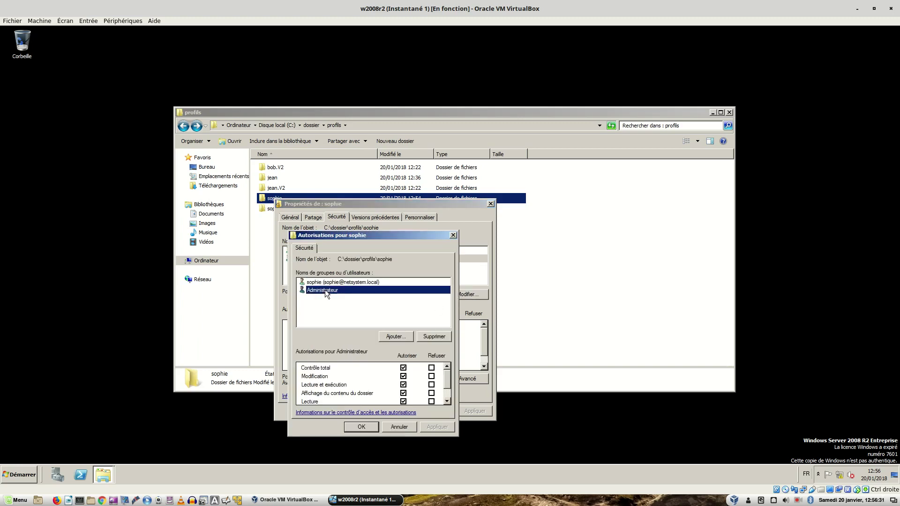
pyautogui.click(430, 337)
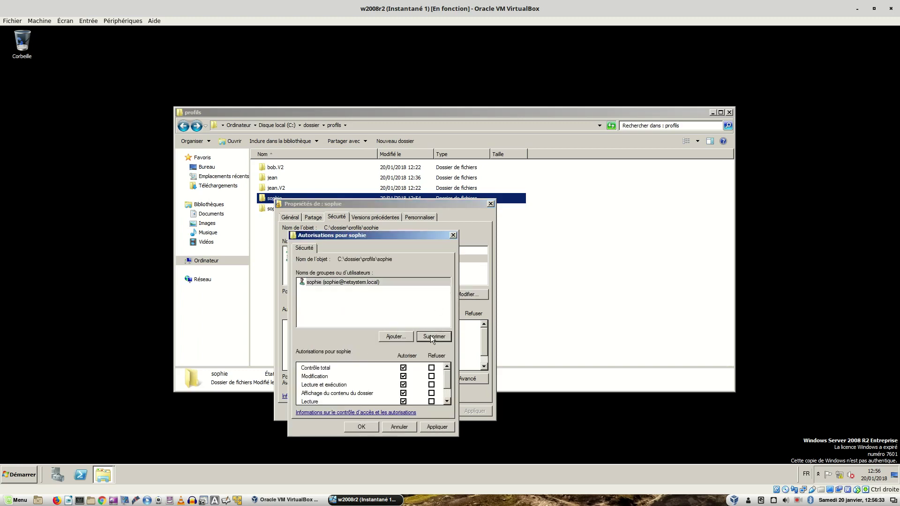
pyautogui.click(443, 428)
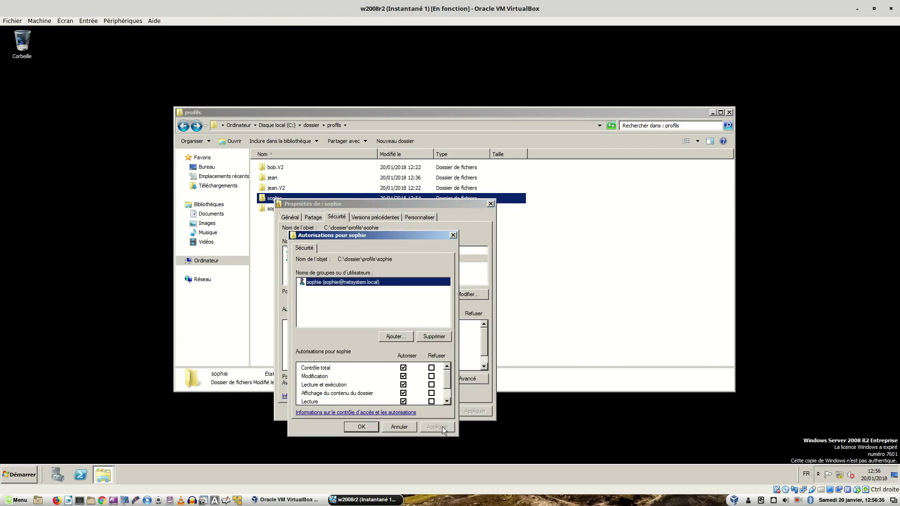
pyautogui.click(362, 428)
pyautogui.click(395, 409)
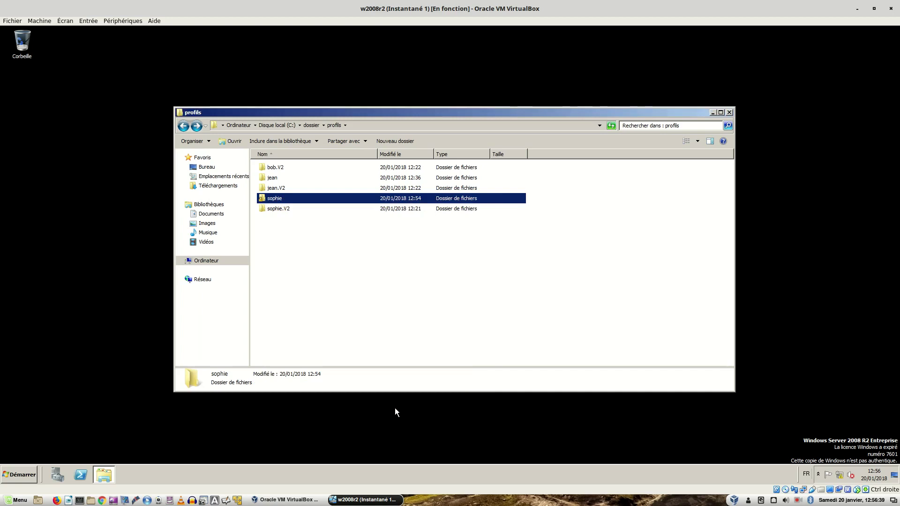
# - Open the sophie folder, accept permanent access with Continuer, and go back to profils
pyautogui.click(353, 294)
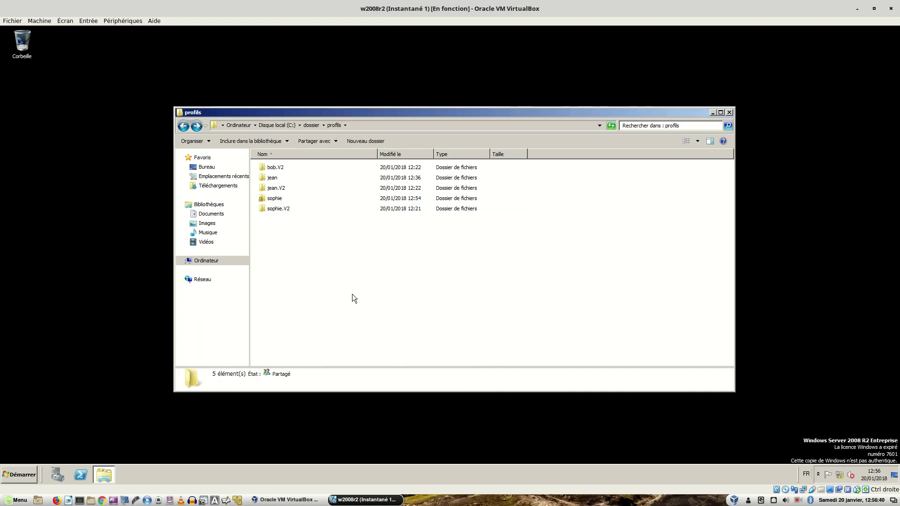
pyautogui.doubleClick(272, 198)
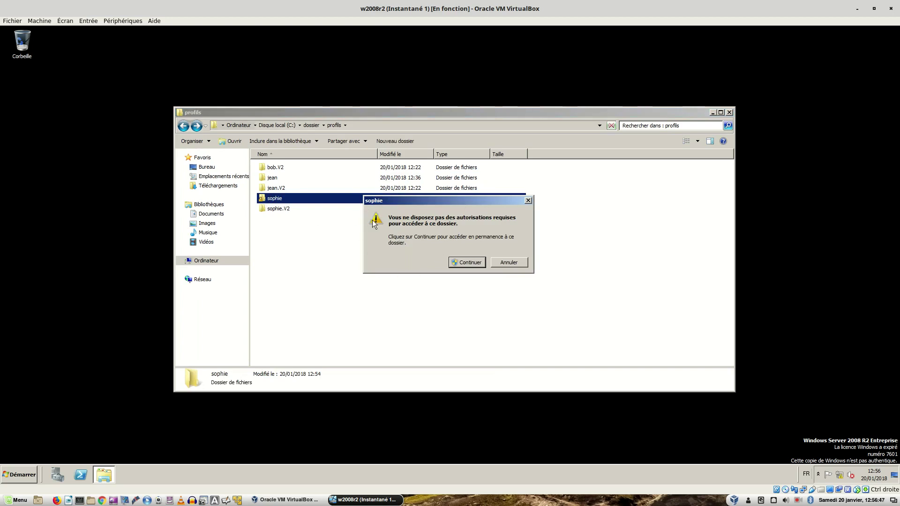
pyautogui.click(466, 262)
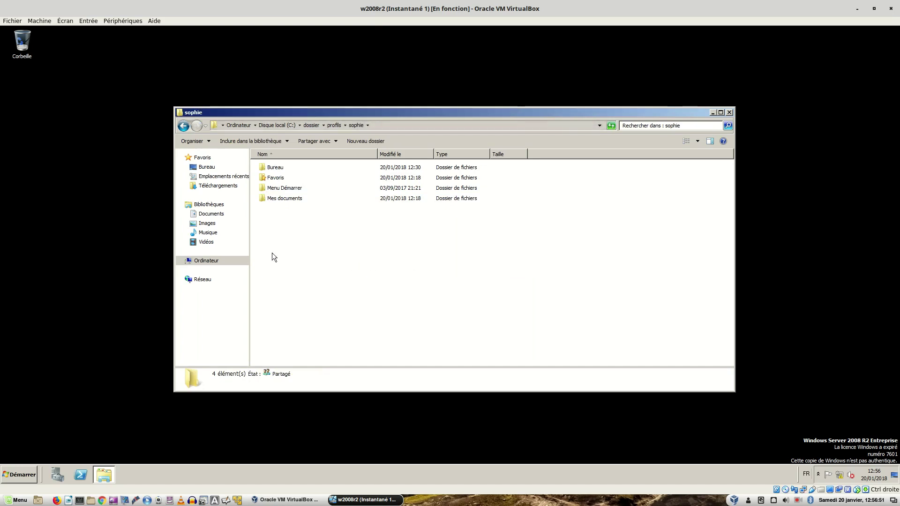
pyautogui.click(182, 130)
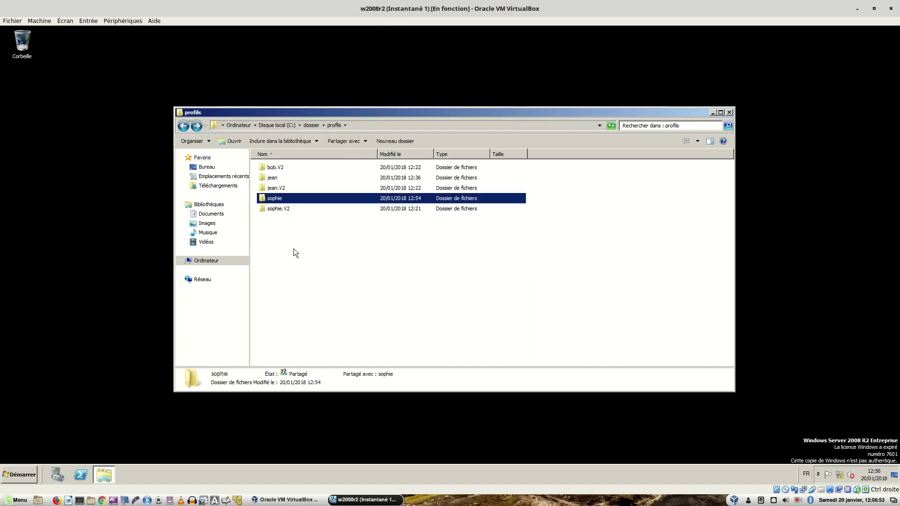
# - Reopen sophie to confirm Bureau, Favoris, Menu Démarrer and Mes documents, returning to profils
pyautogui.click(297, 250)
pyautogui.doubleClick(276, 199)
pyautogui.click(183, 126)
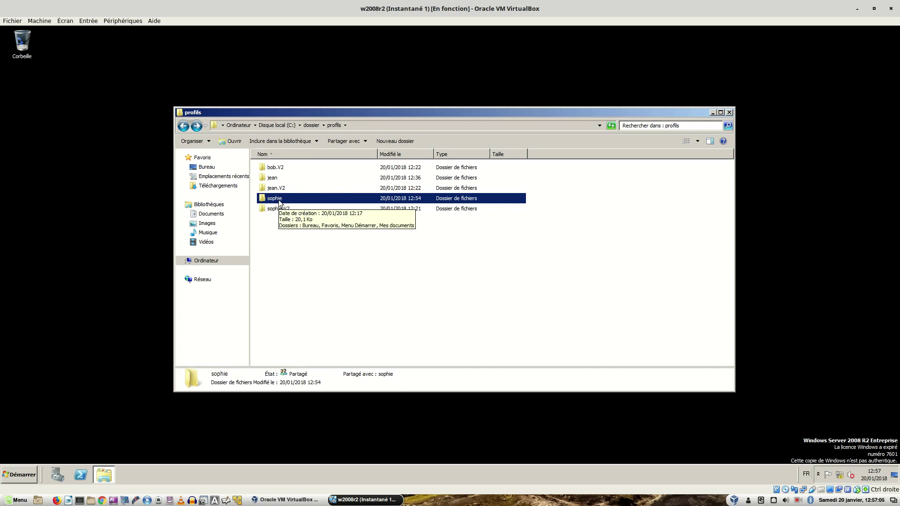
pyautogui.doubleClick(279, 203)
pyautogui.click(183, 125)
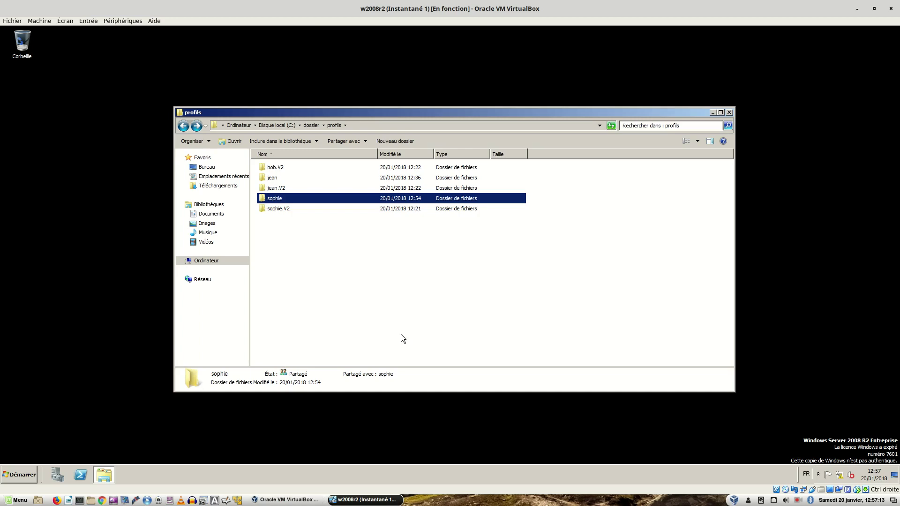
# - Switch to the xp-1 VM and log on with the restricted account's password
pyautogui.hotkey('ctrl', 'alt', 'Right')
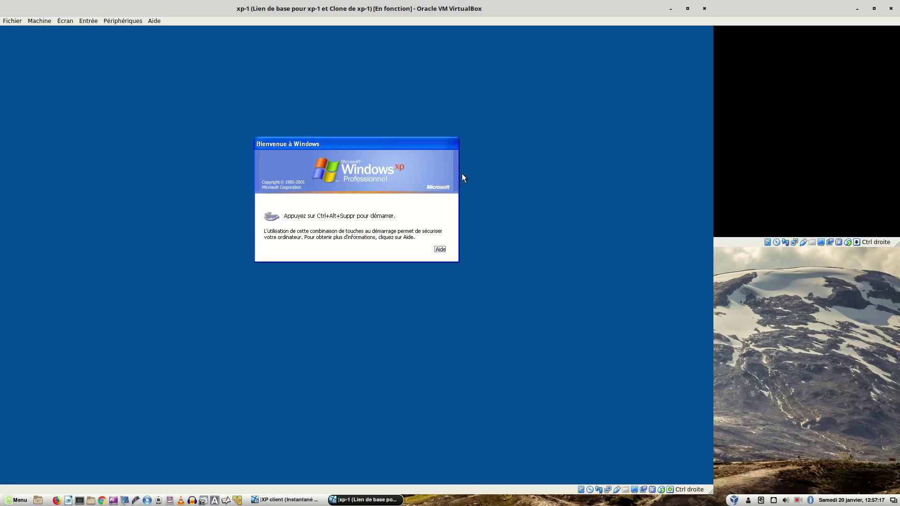
pyautogui.hotkey('ctrl', 'alt', 'Delete')
pyautogui.write('*********')
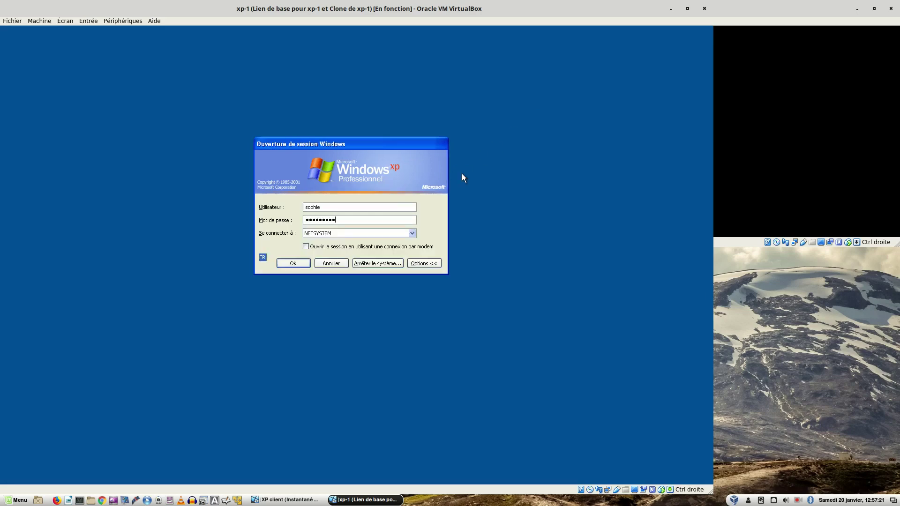
pyautogui.press('Return')
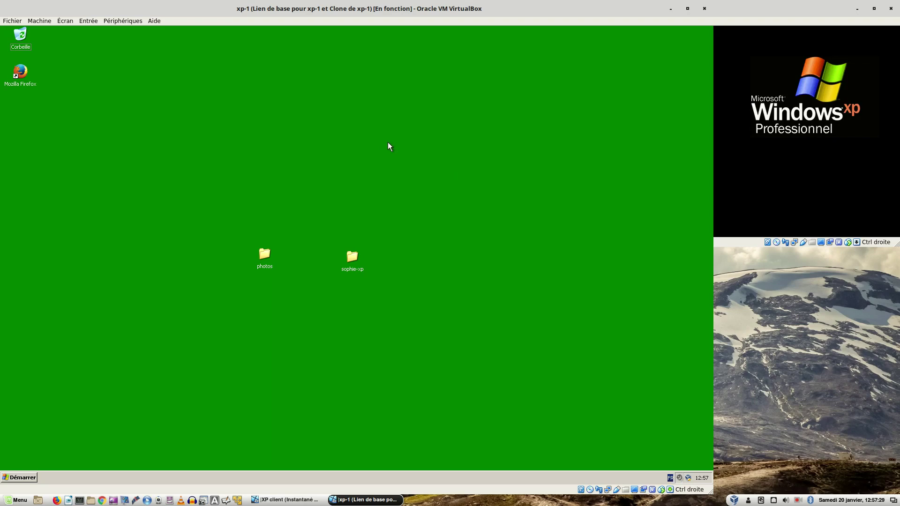
# - Log off via Démarrer > Fermer la session and confirm
pyautogui.click(21, 478)
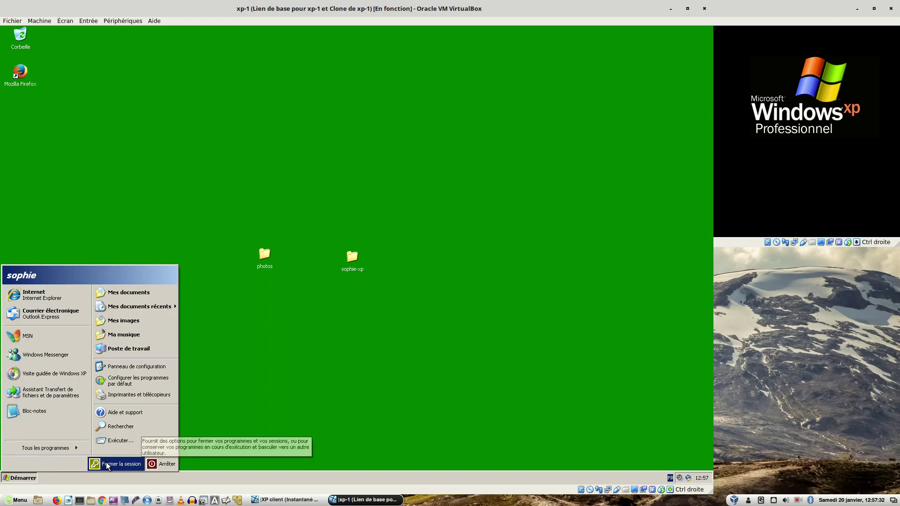
pyautogui.click(115, 464)
pyautogui.click(344, 271)
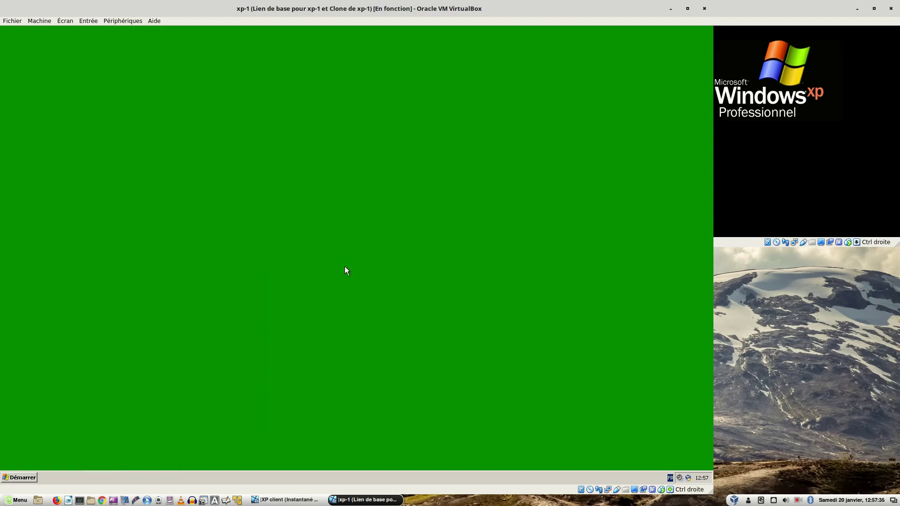
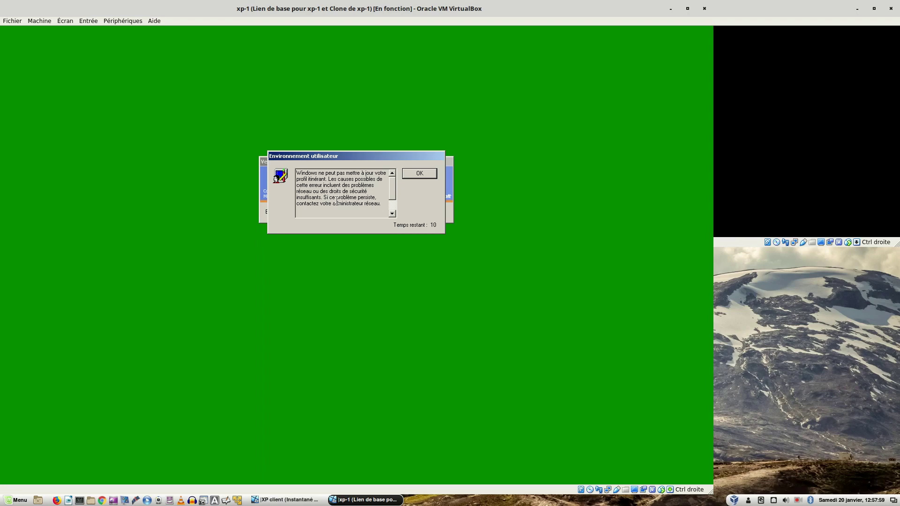
# - Dismiss the roaming-profile error on XP and switch over to the w2008r2 server VM
pyautogui.click(416, 172)
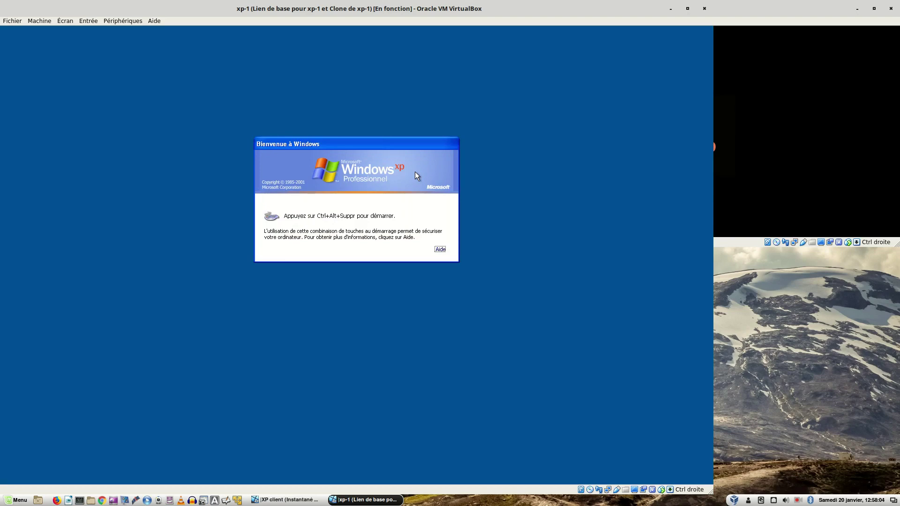
pyautogui.hotkey('ctrl', 'alt', 'Left')
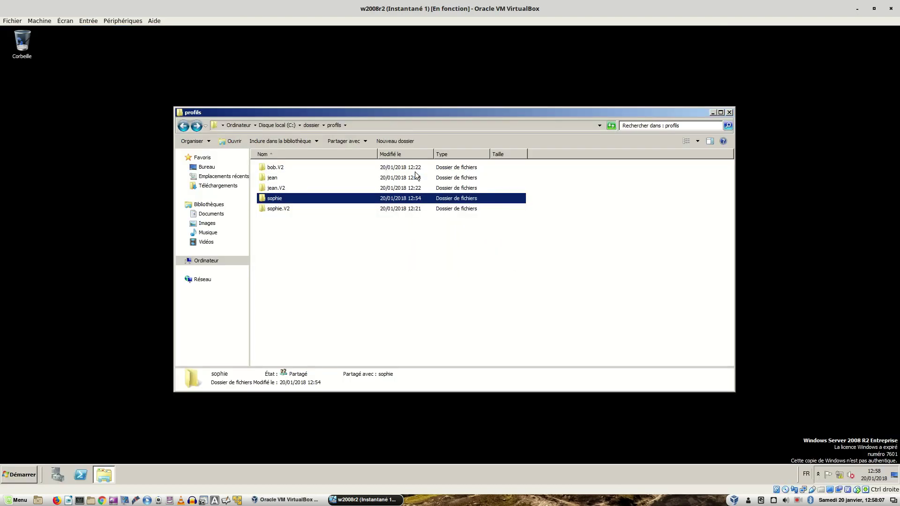
# - Check the sophie folder's contents, inspect its Sécurité permission entries, and open Avancé settings
pyautogui.doubleClick(290, 196)
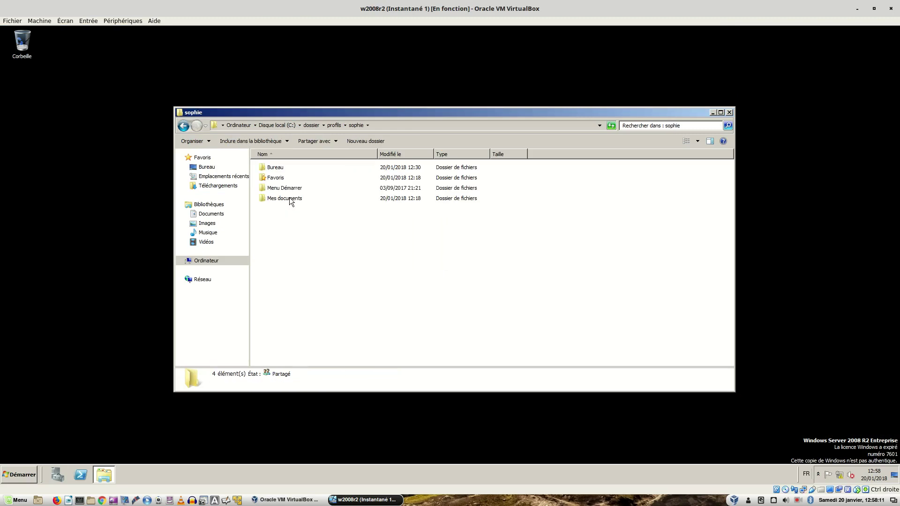
pyautogui.click(183, 125)
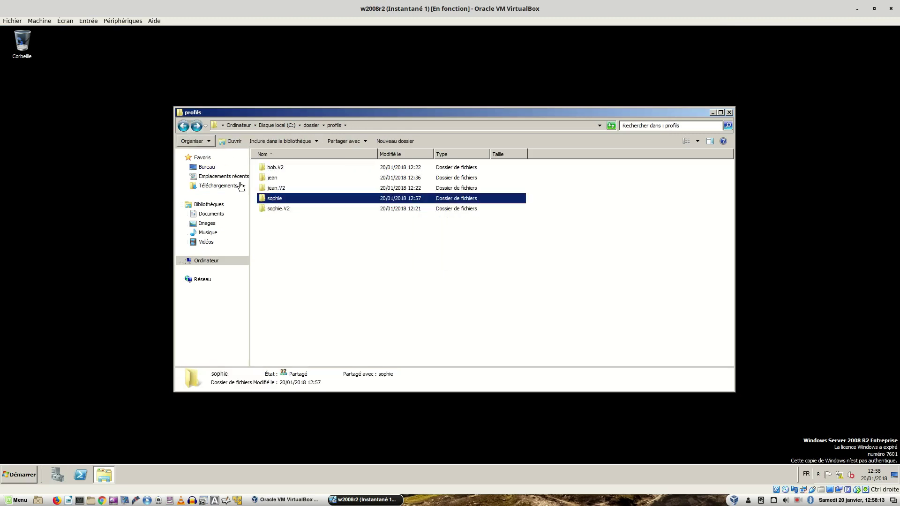
pyautogui.rightClick(276, 200)
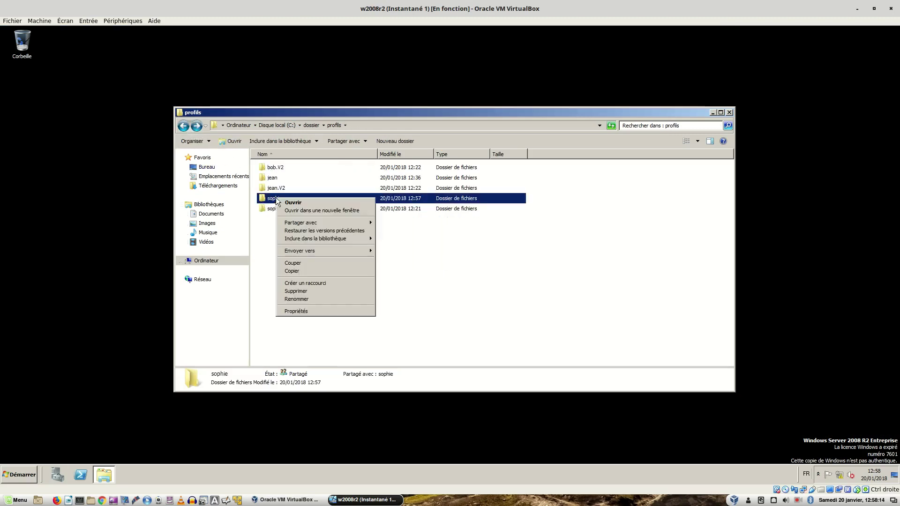
pyautogui.click(312, 312)
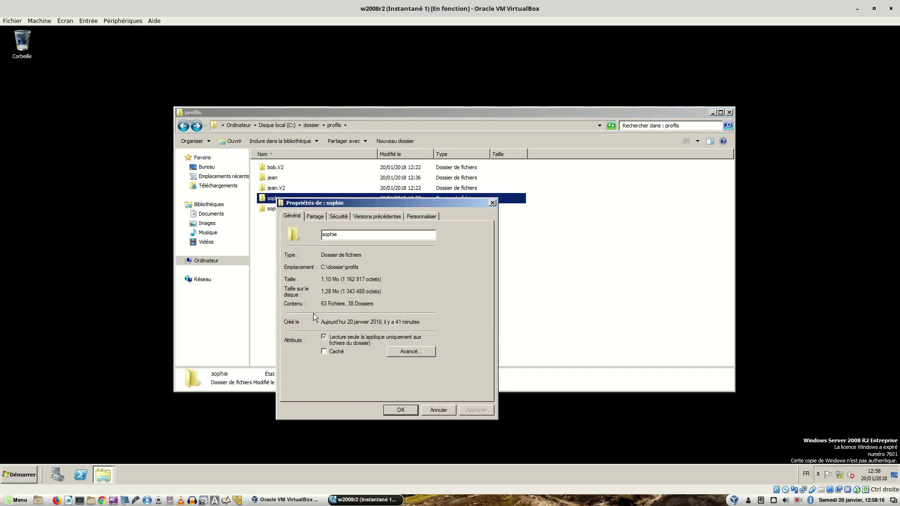
pyautogui.click(337, 216)
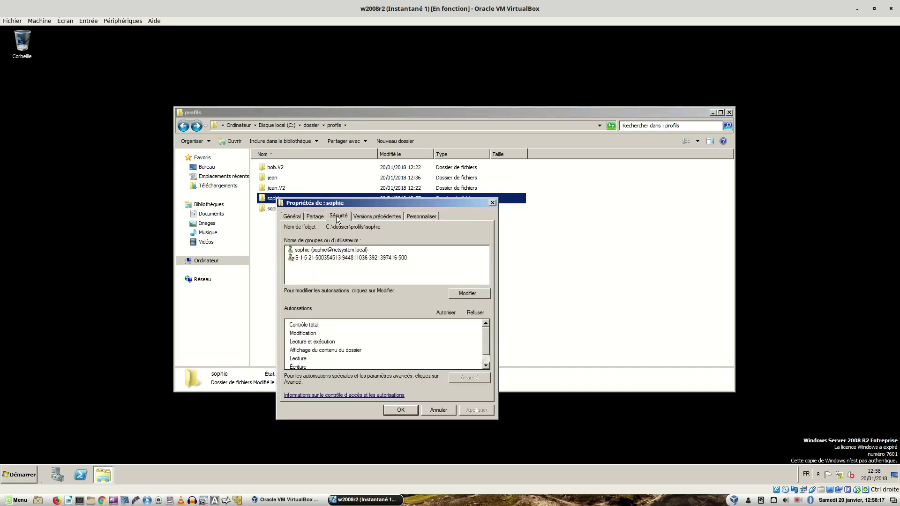
pyautogui.click(305, 257)
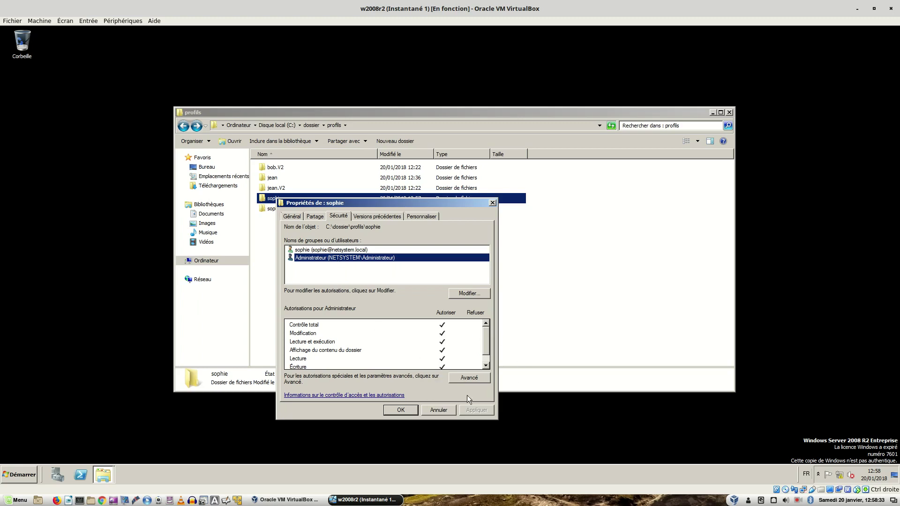
pyautogui.click(460, 379)
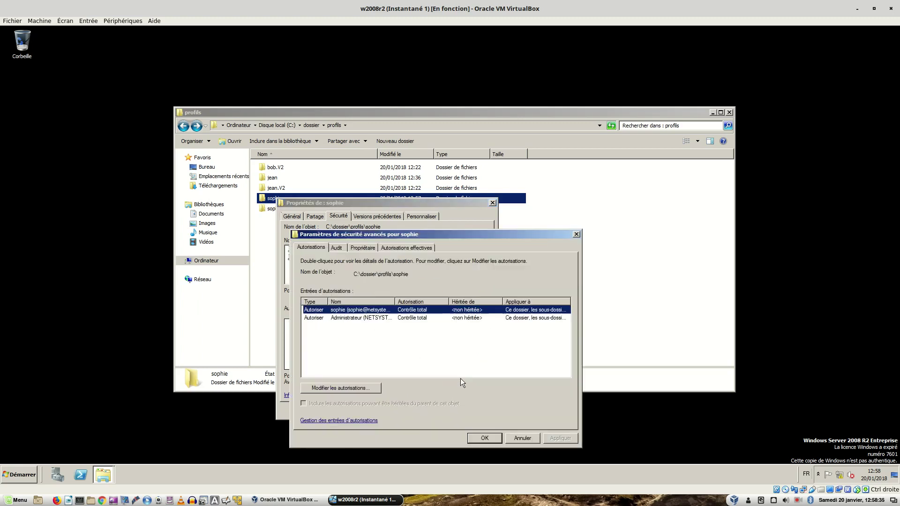
# - Make sophie owner of the sophie folder, replacing the owner on all subcontainers and objects
pyautogui.click(362, 248)
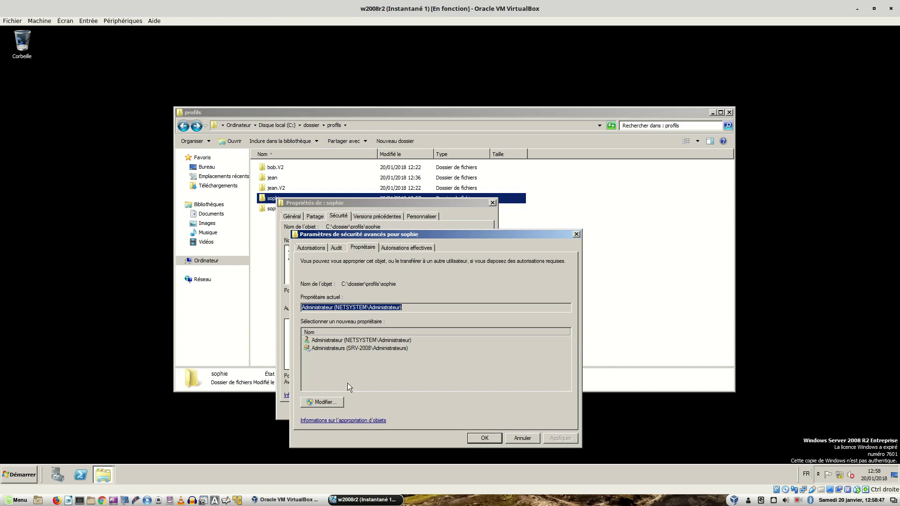
pyautogui.click(325, 401)
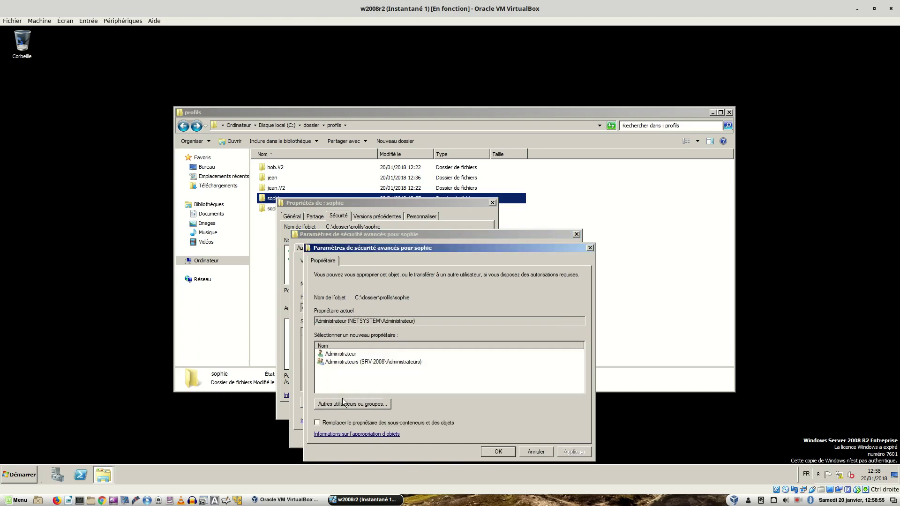
pyautogui.click(345, 404)
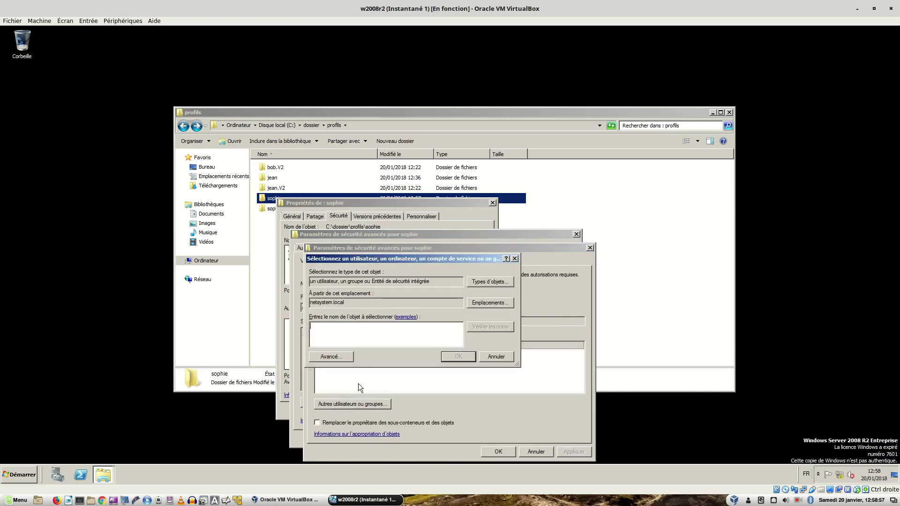
pyautogui.write('sophie')
pyautogui.press('Return')
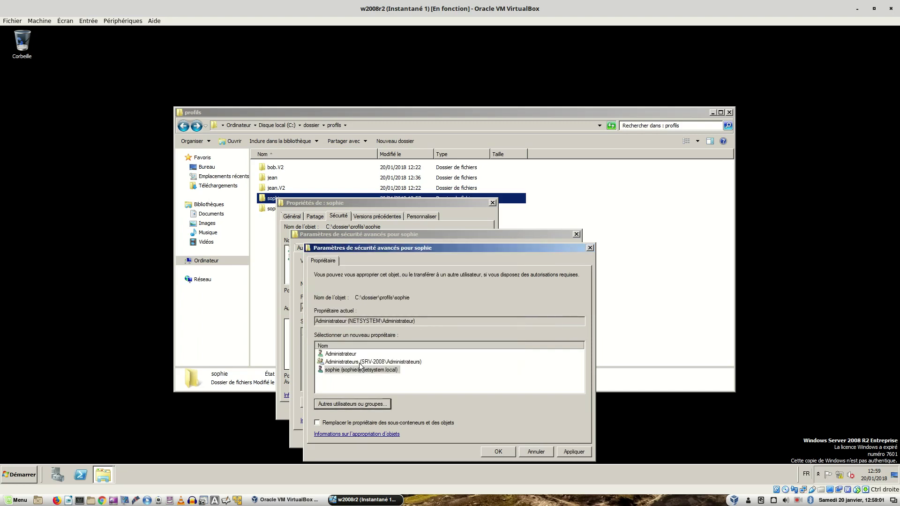
pyautogui.click(360, 363)
pyautogui.click(356, 370)
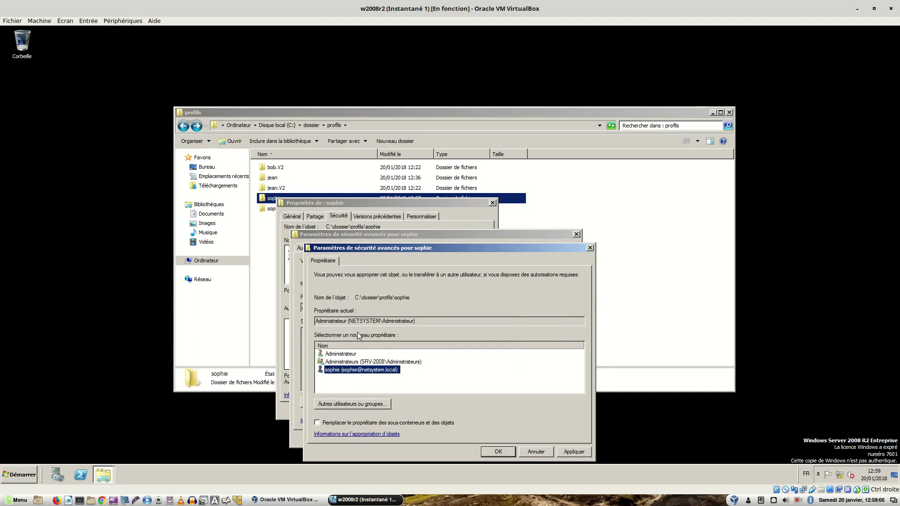
pyautogui.click(317, 423)
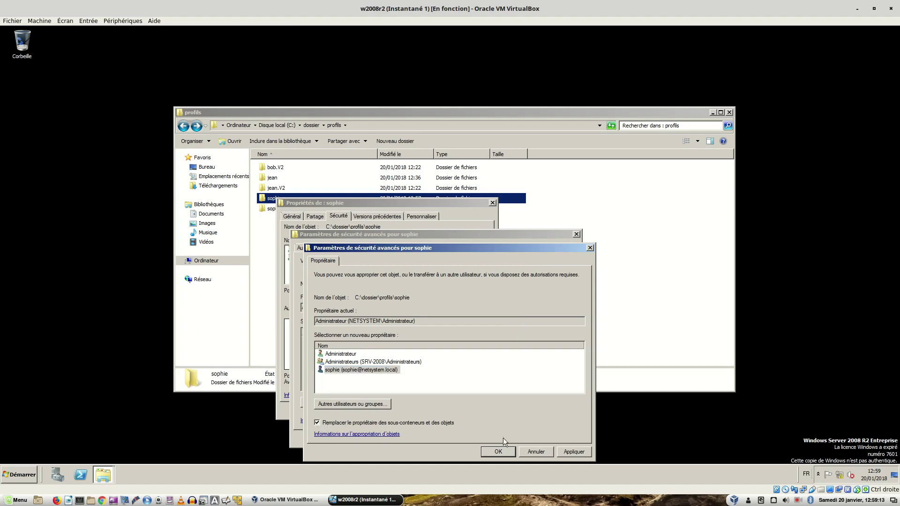
pyautogui.click(569, 453)
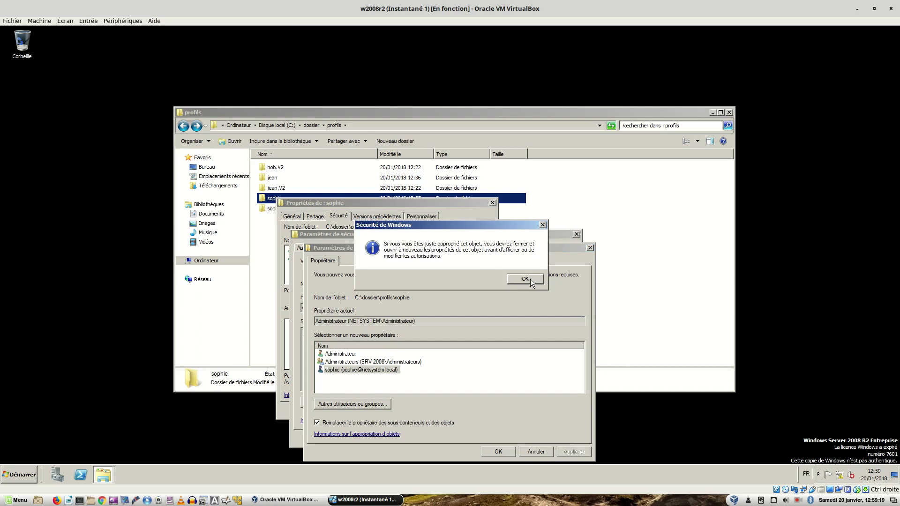
pyautogui.click(530, 279)
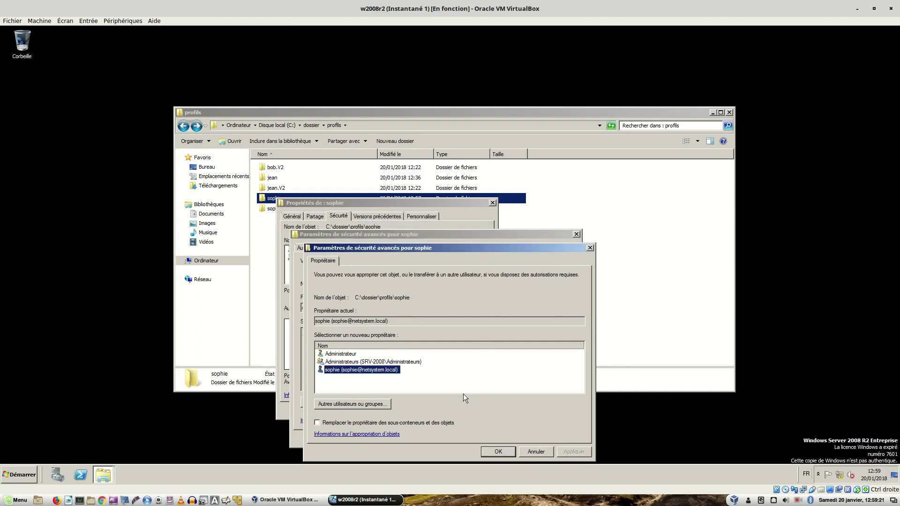
pyautogui.click(498, 452)
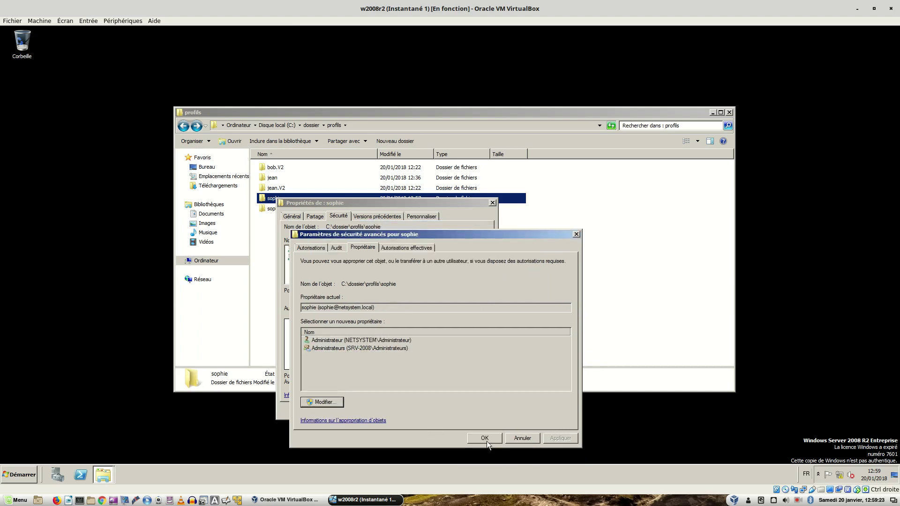
pyautogui.click(484, 438)
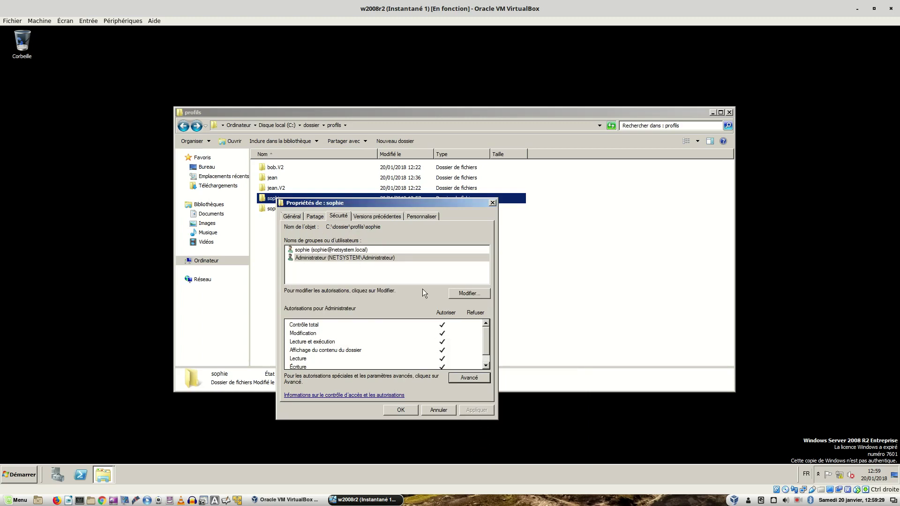
# - Remove the Administrateur permission entry from the sophie folder, then close its properties
pyautogui.click(462, 296)
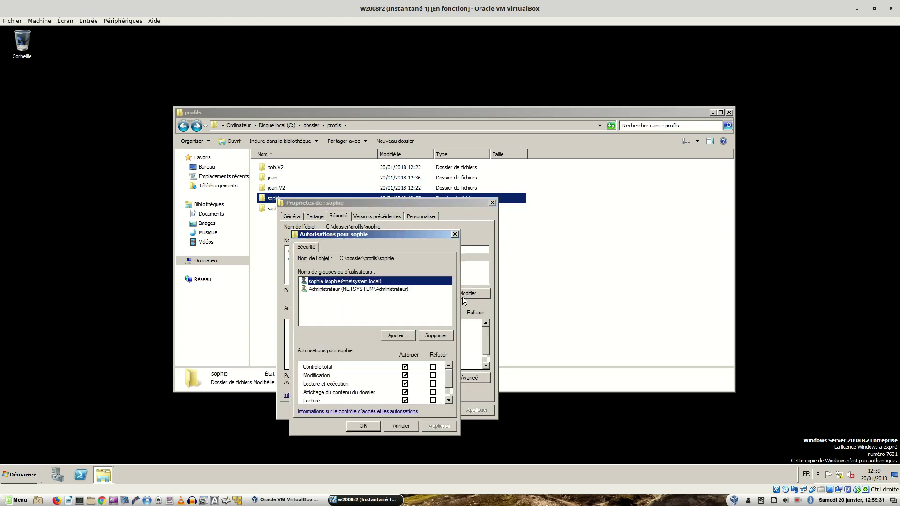
pyautogui.click(342, 291)
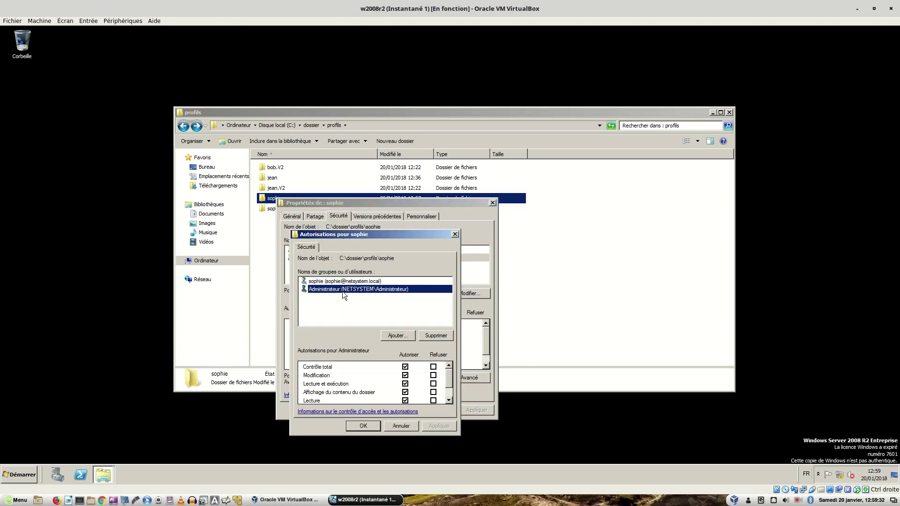
pyautogui.click(436, 336)
pyautogui.click(360, 430)
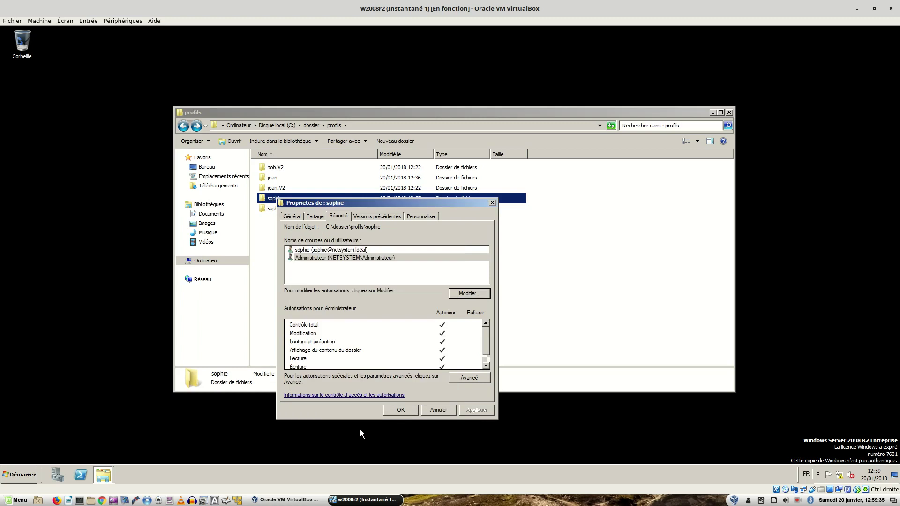
pyautogui.click(469, 296)
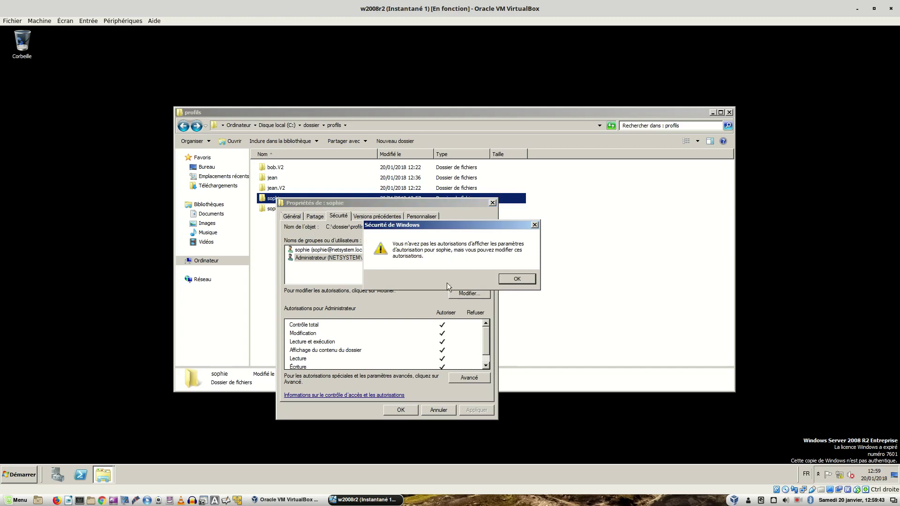
pyautogui.click(520, 281)
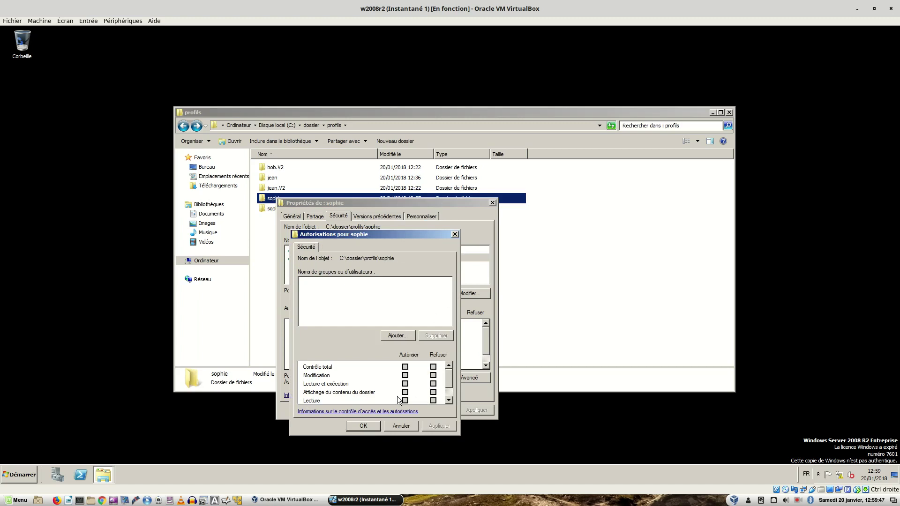
pyautogui.click(374, 426)
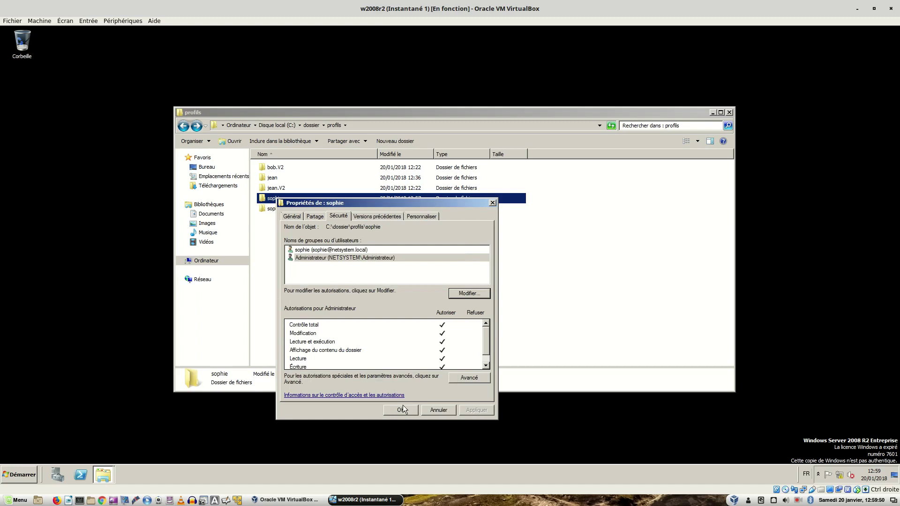
pyautogui.click(402, 406)
pyautogui.click(309, 258)
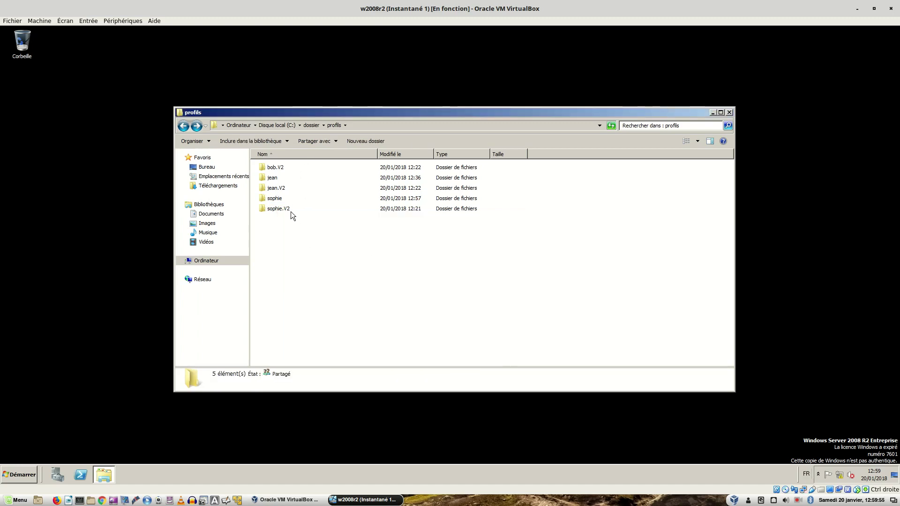
pyautogui.doubleClick(272, 199)
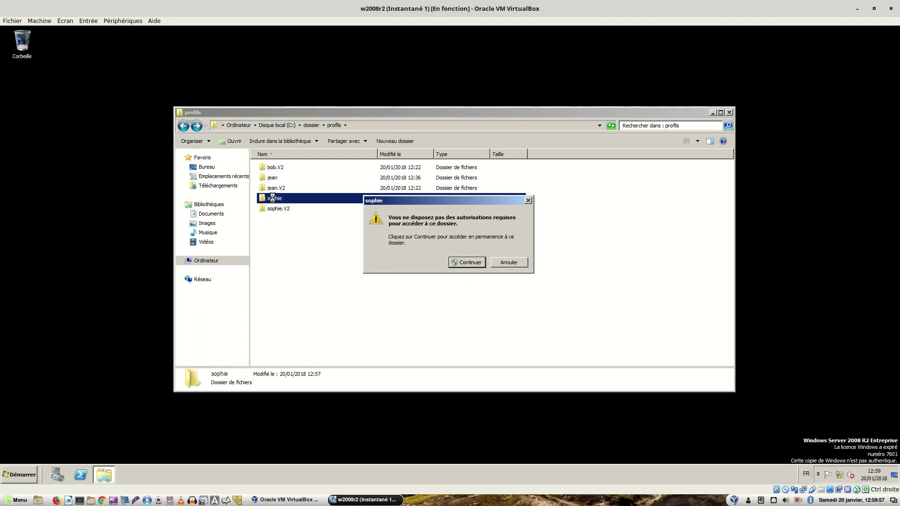
pyautogui.click(465, 264)
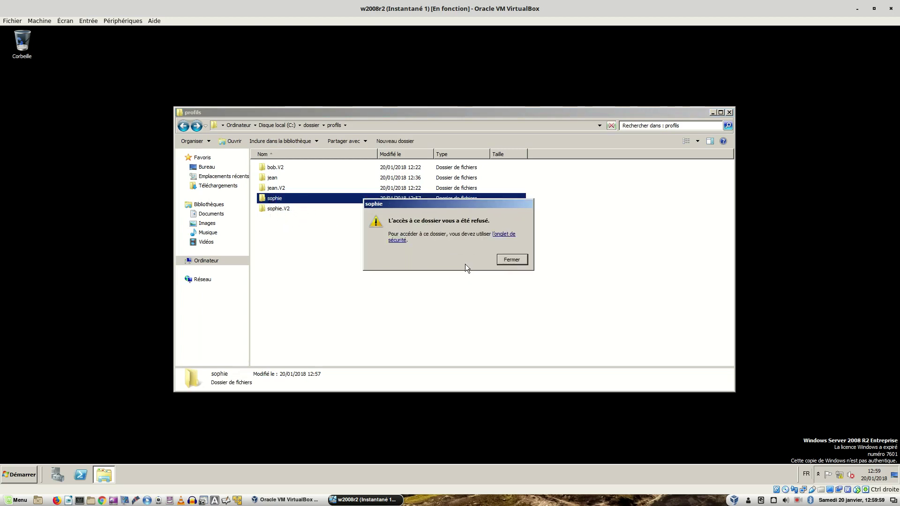
pyautogui.click(511, 260)
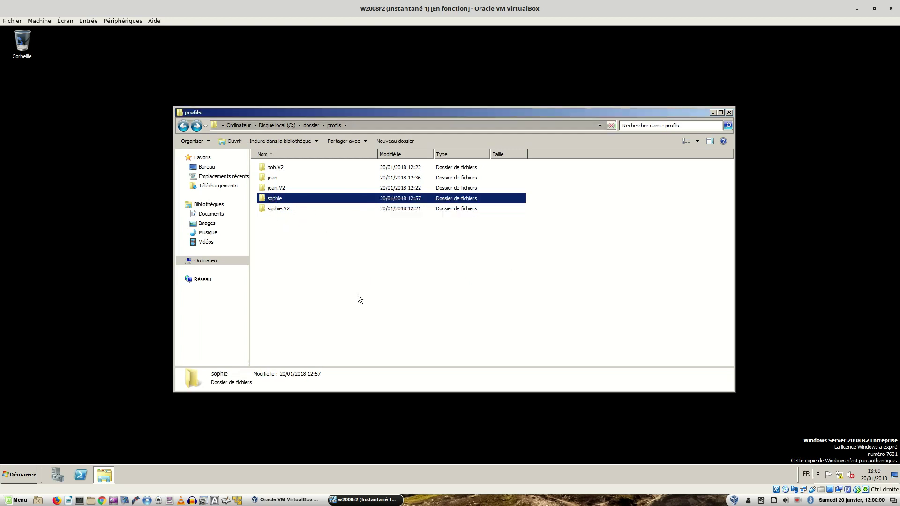
pyautogui.doubleClick(287, 199)
pyautogui.click(464, 262)
pyautogui.click(520, 260)
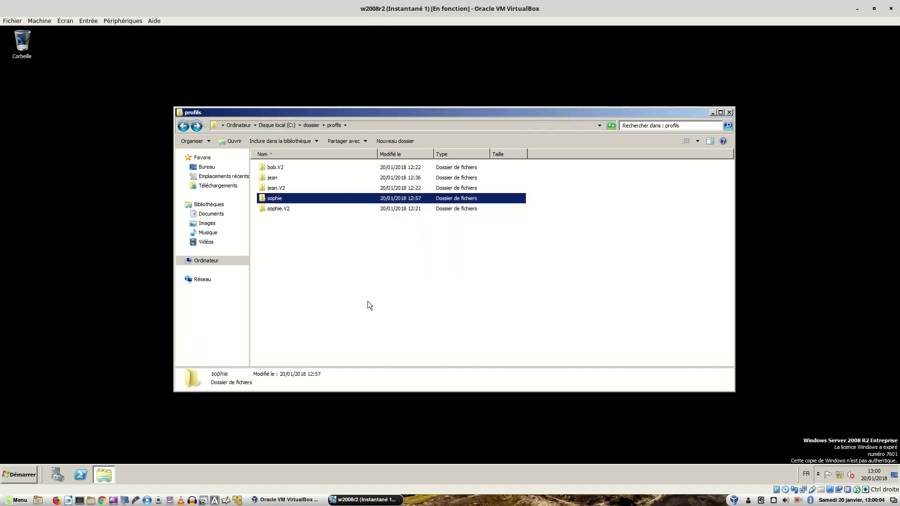
pyautogui.doubleClick(282, 201)
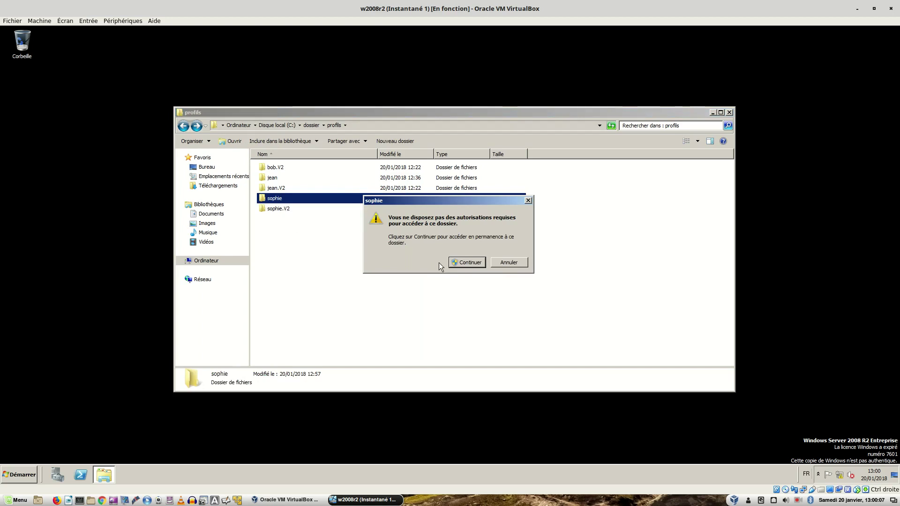
pyautogui.click(464, 262)
pyautogui.click(510, 261)
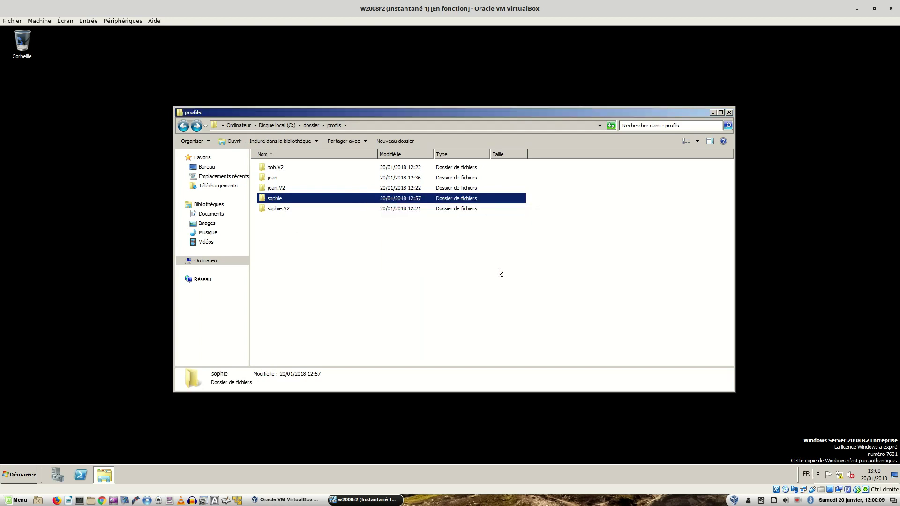
pyautogui.click(453, 297)
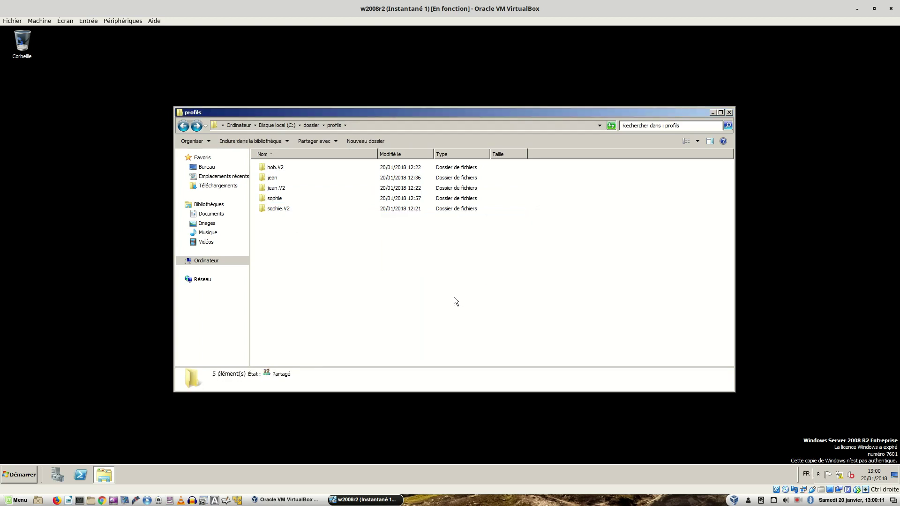
# - On the xp-1 VM, log on with the user's domain account password
pyautogui.hotkey('ctrl', 'alt', 'Right')
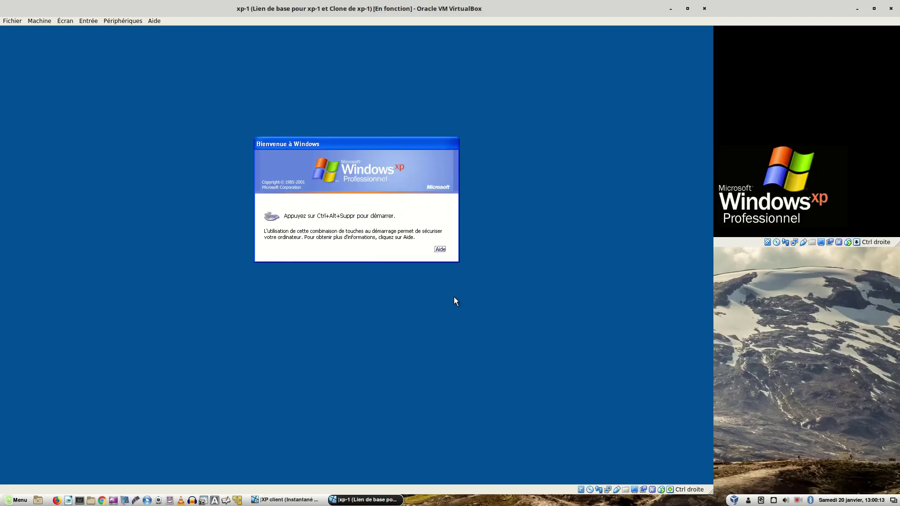
pyautogui.hotkey('ctrl', 'alt', 'Delete')
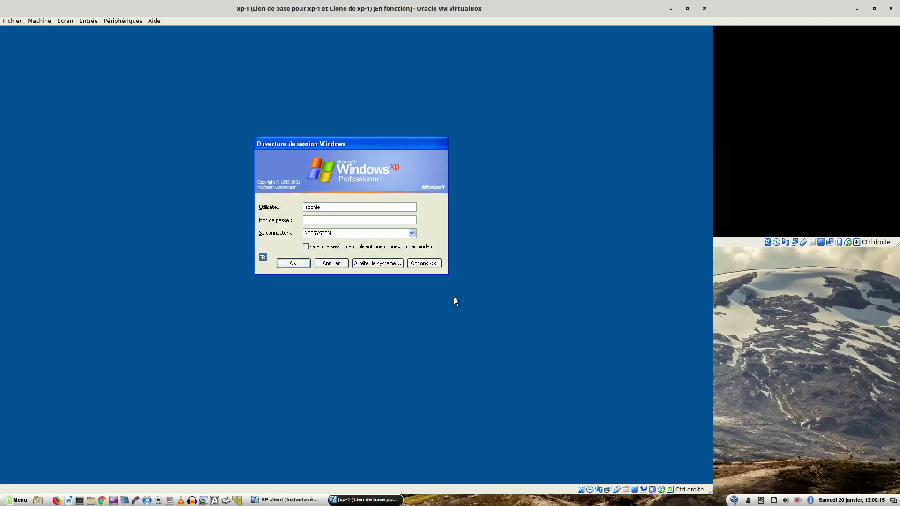
pyautogui.write('•••••••••')
pyautogui.press('Return')
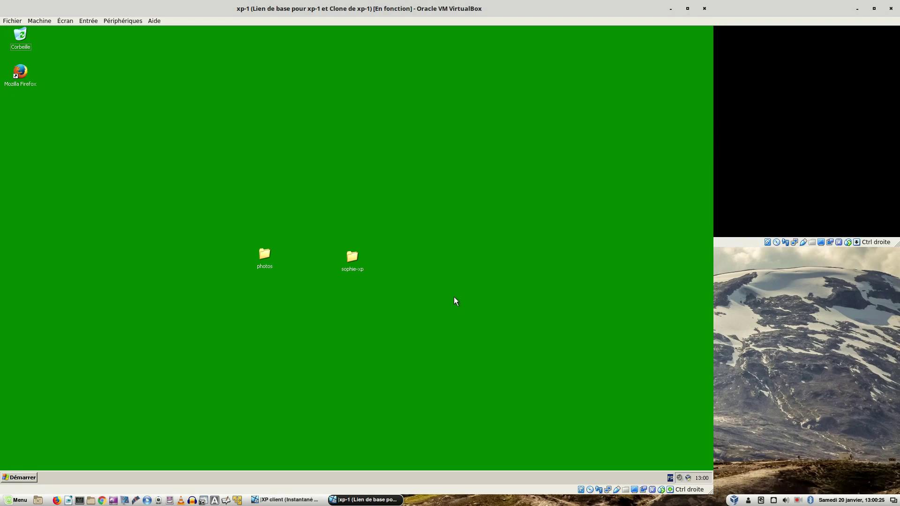
# - Log off via Démarrer > Fermer la session and dismiss the roaming-profile error
pyautogui.click(28, 477)
pyautogui.click(114, 466)
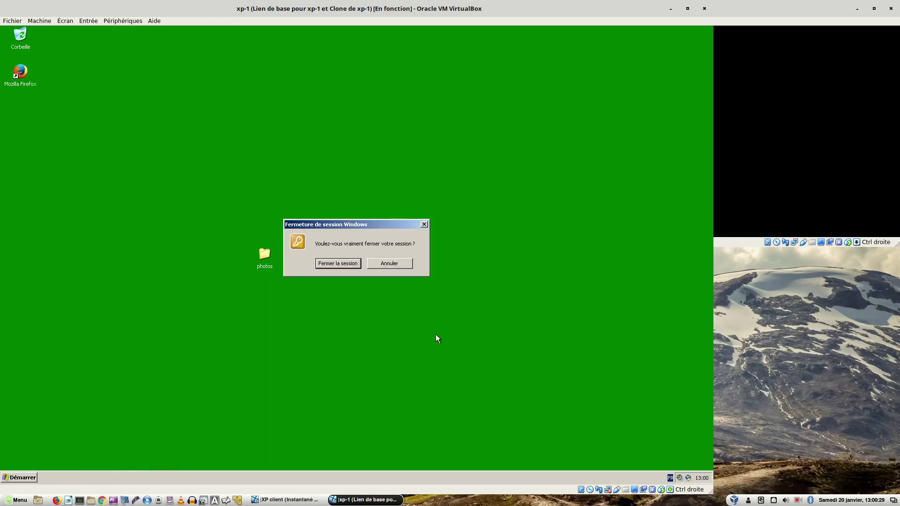
pyautogui.click(338, 263)
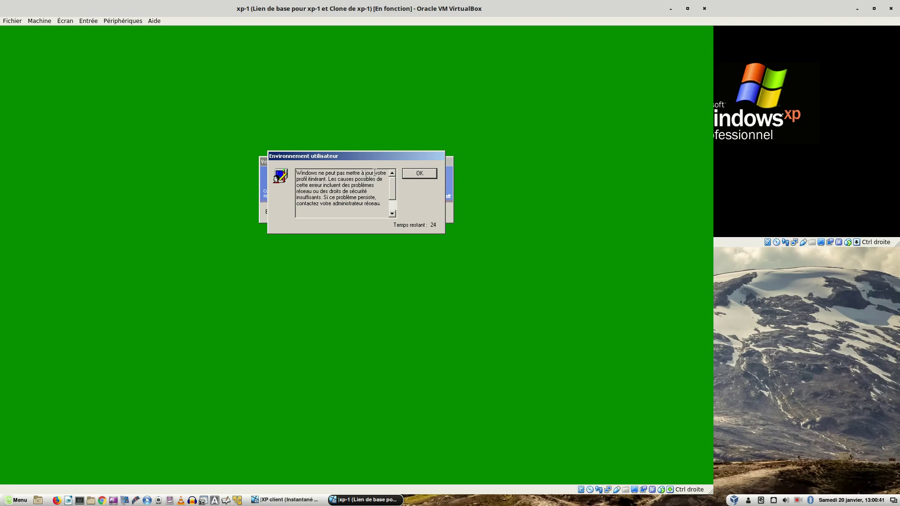
pyautogui.click(418, 174)
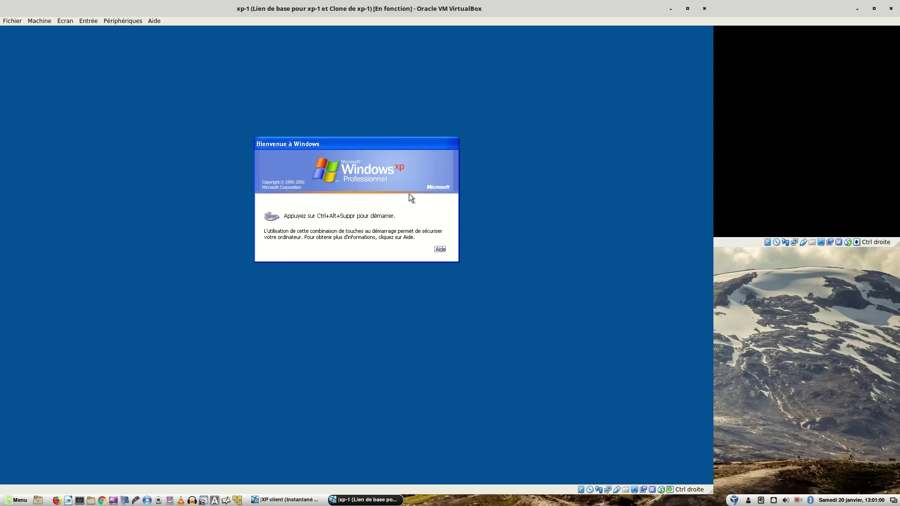
# - On the server, open the sophie folder's advanced security settings at the Propriétaire tab
pyautogui.hotkey('alt', 'Tab')
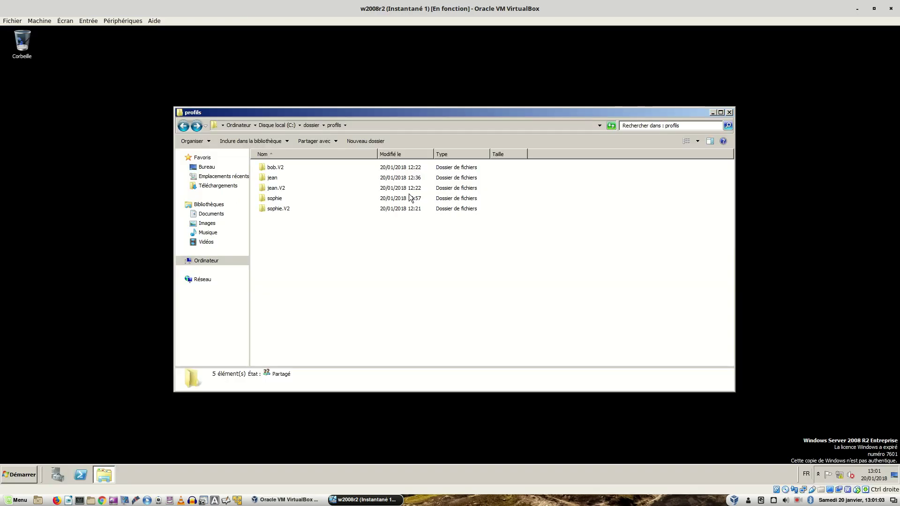
pyautogui.rightClick(270, 200)
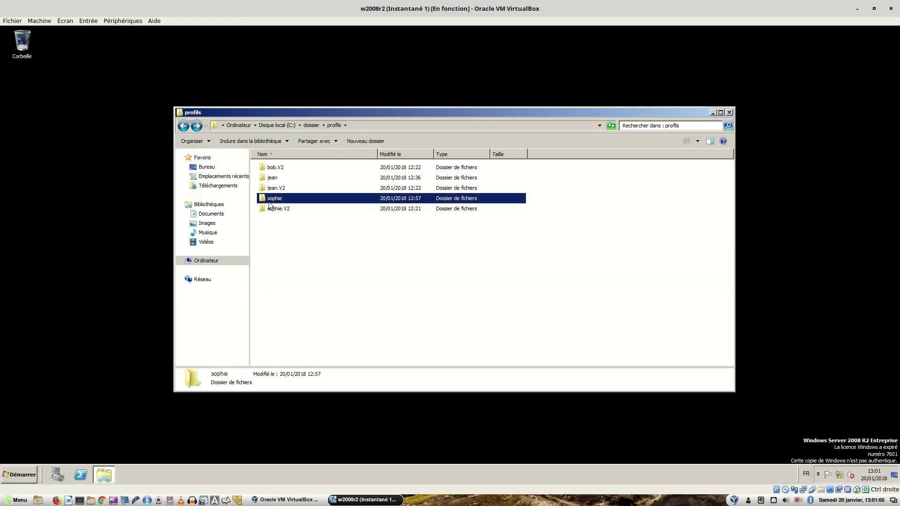
pyautogui.click(306, 318)
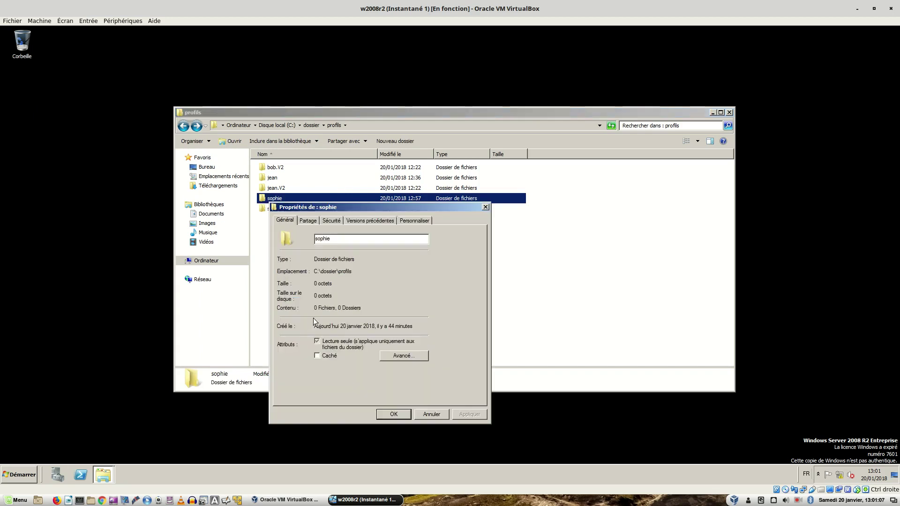
pyautogui.click(326, 221)
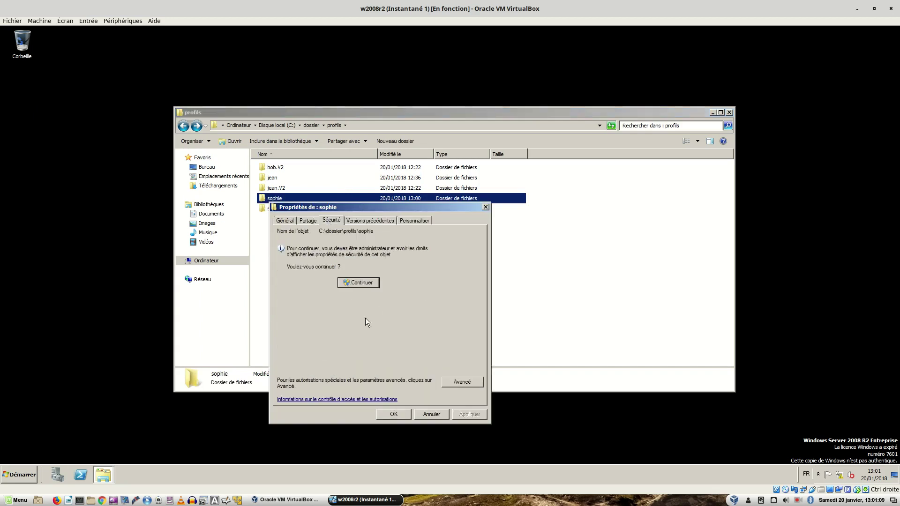
pyautogui.click(456, 383)
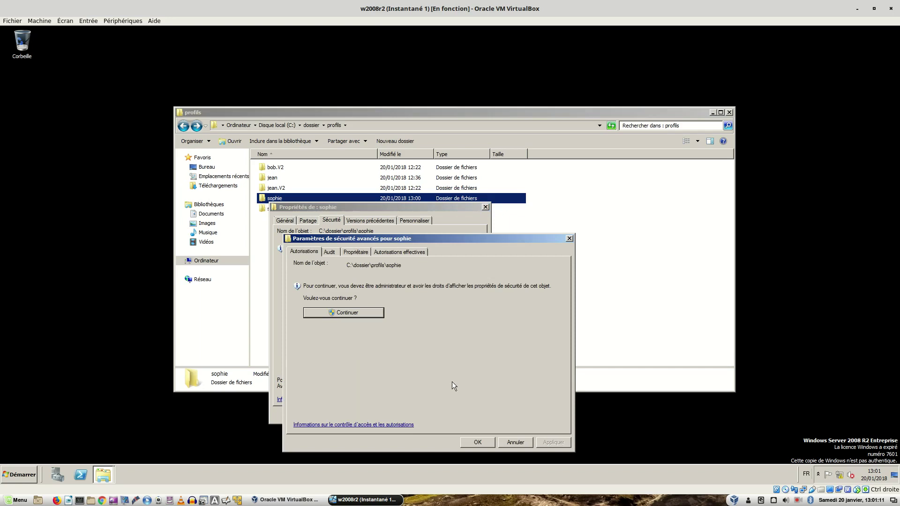
pyautogui.click(355, 255)
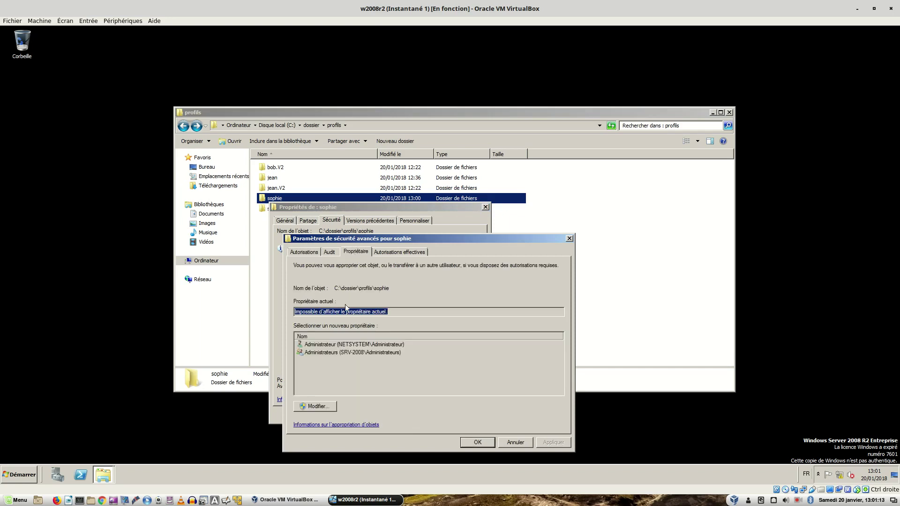
# - Make Administrateur owner of the folder and its contents, then confirm the folder opens
pyautogui.click(316, 406)
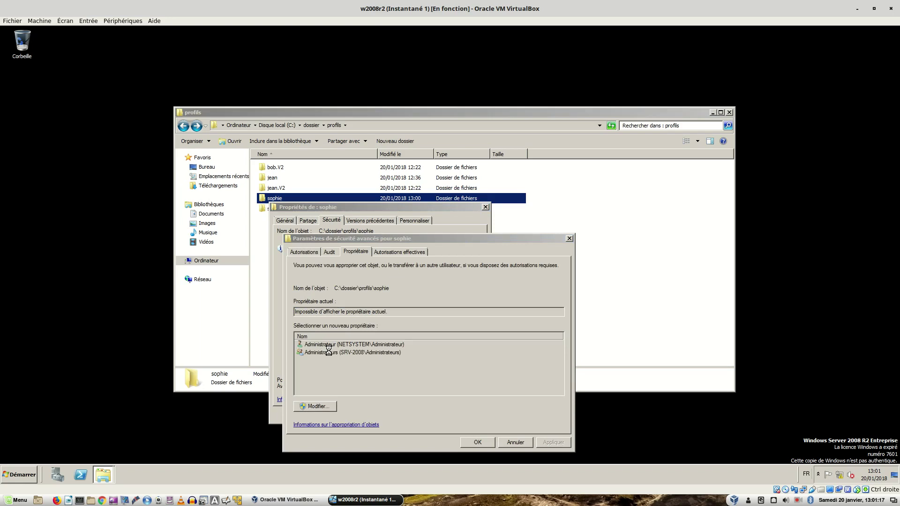
pyautogui.click(329, 355)
pyautogui.click(311, 422)
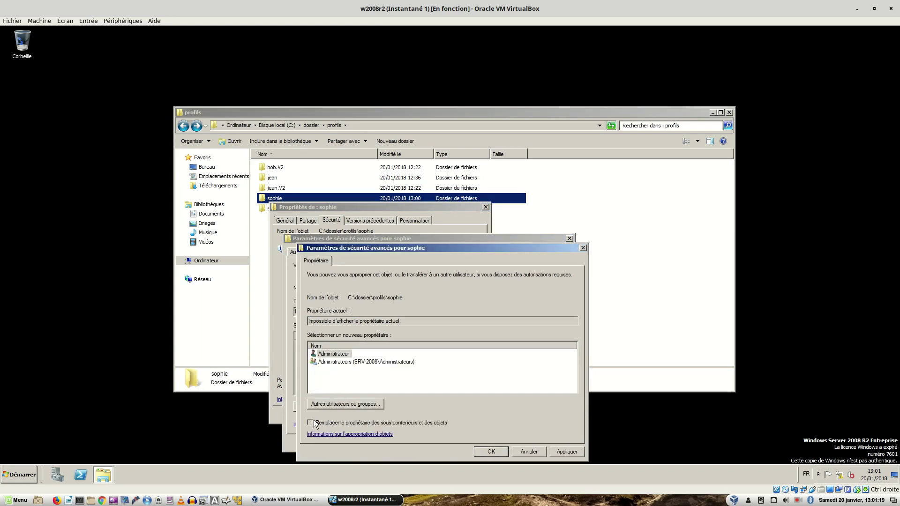
pyautogui.click(560, 452)
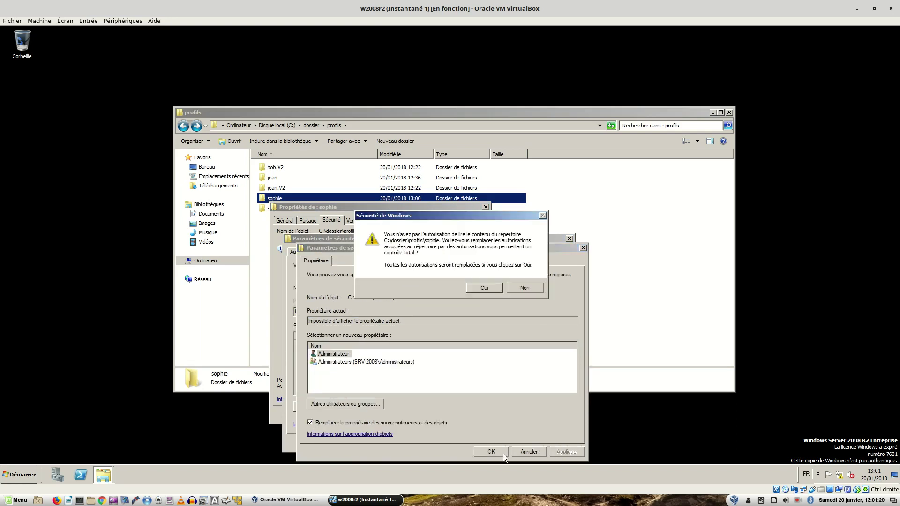
pyautogui.click(488, 288)
pyautogui.click(524, 279)
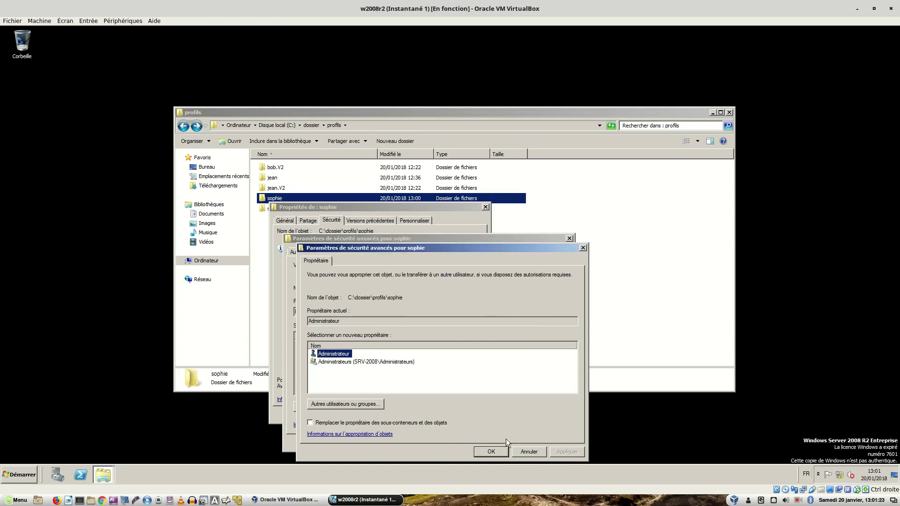
pyautogui.click(492, 452)
pyautogui.click(481, 442)
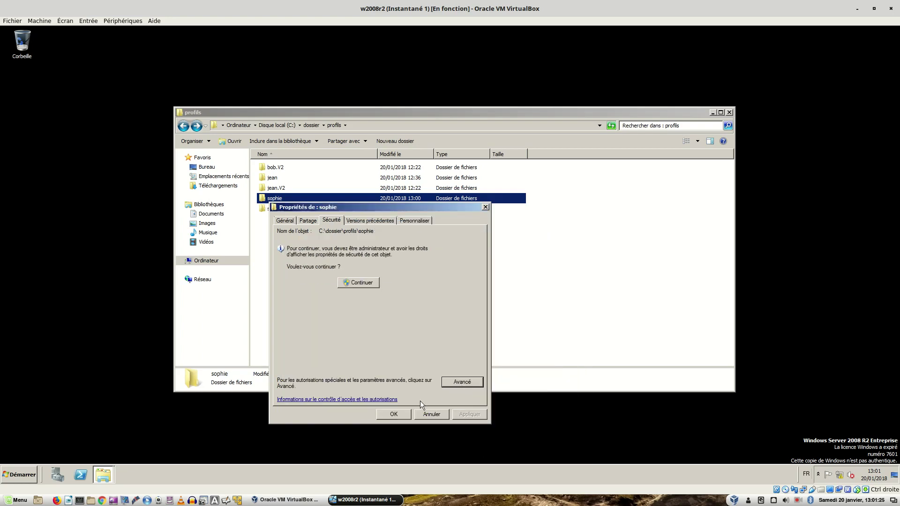
pyautogui.click(394, 412)
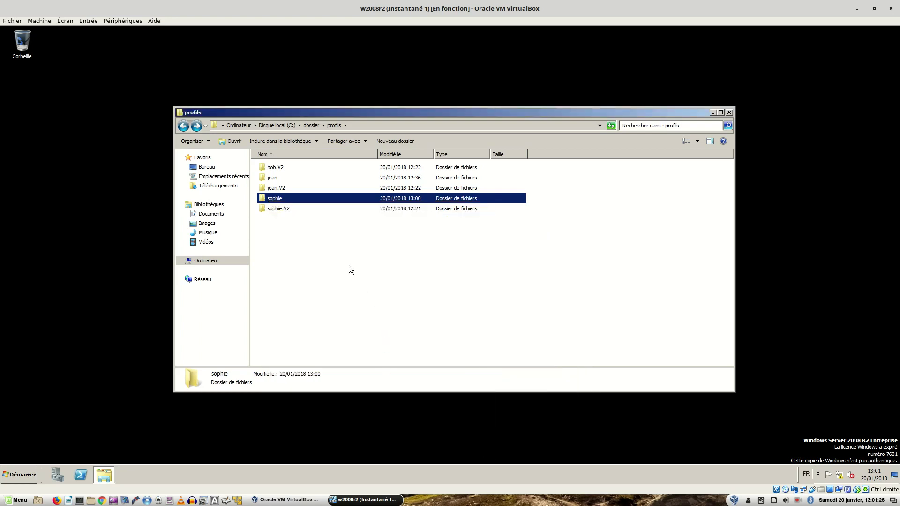
pyautogui.doubleClick(284, 201)
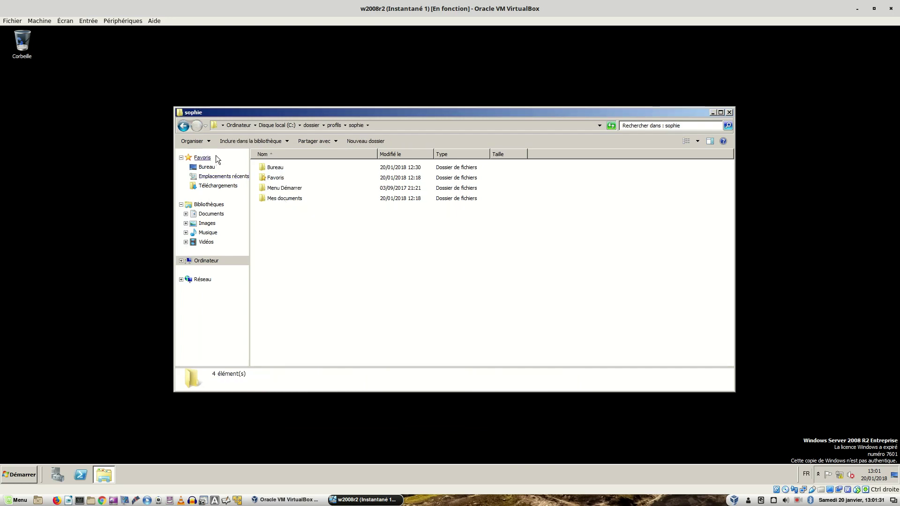
pyautogui.click(183, 127)
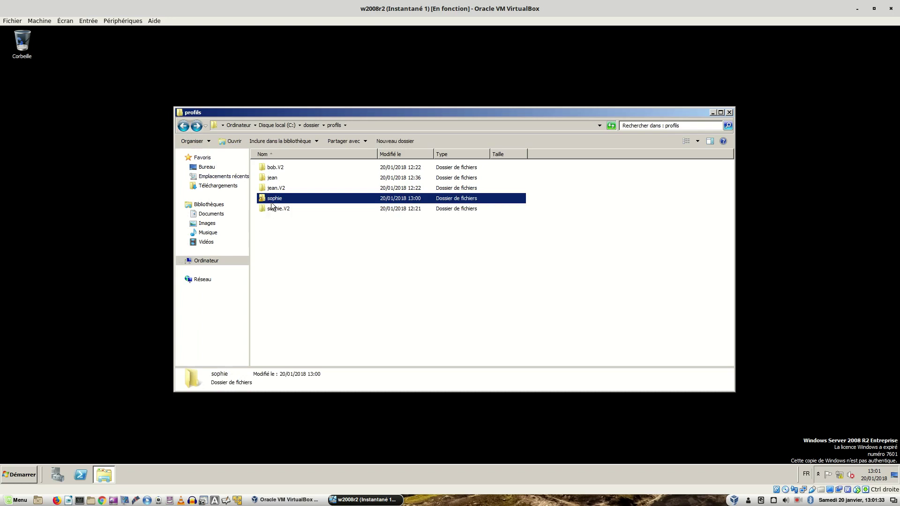
# - Open the sophie folder's advanced security settings to view its current owner
pyautogui.rightClick(275, 199)
pyautogui.click(312, 310)
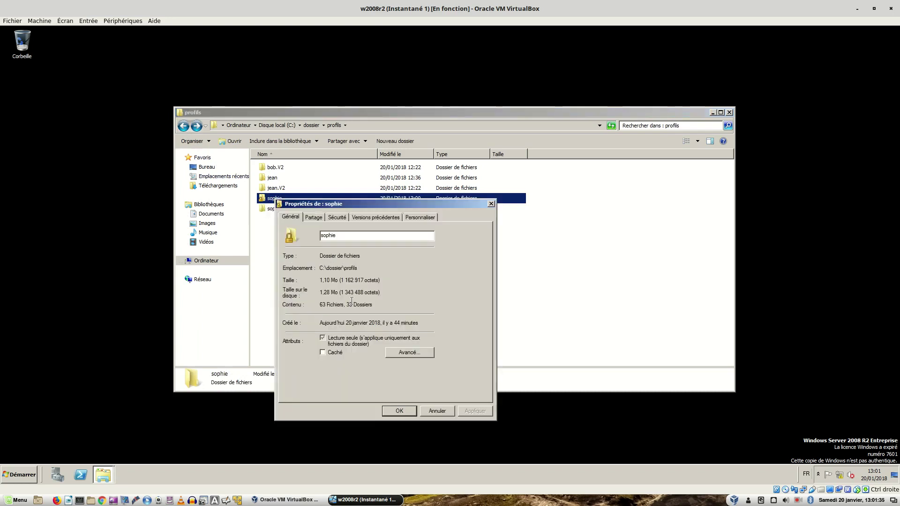
pyautogui.click(331, 217)
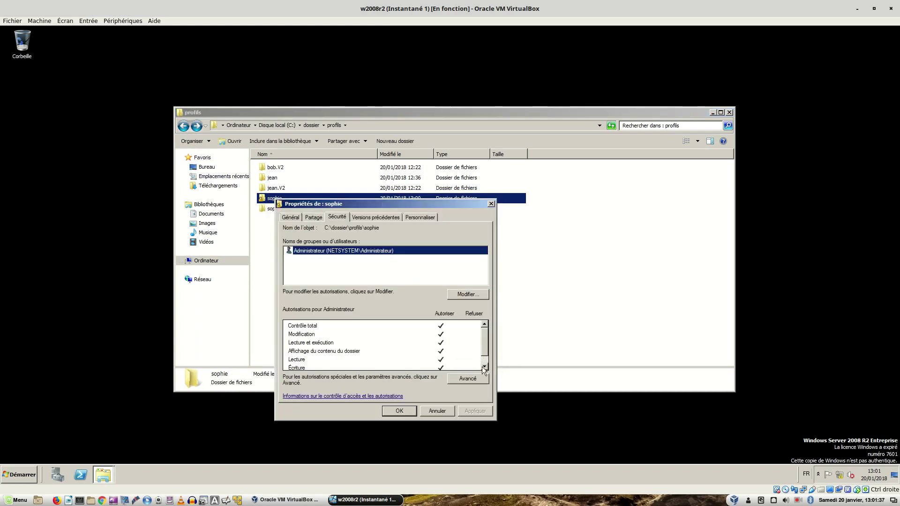
pyautogui.click(467, 381)
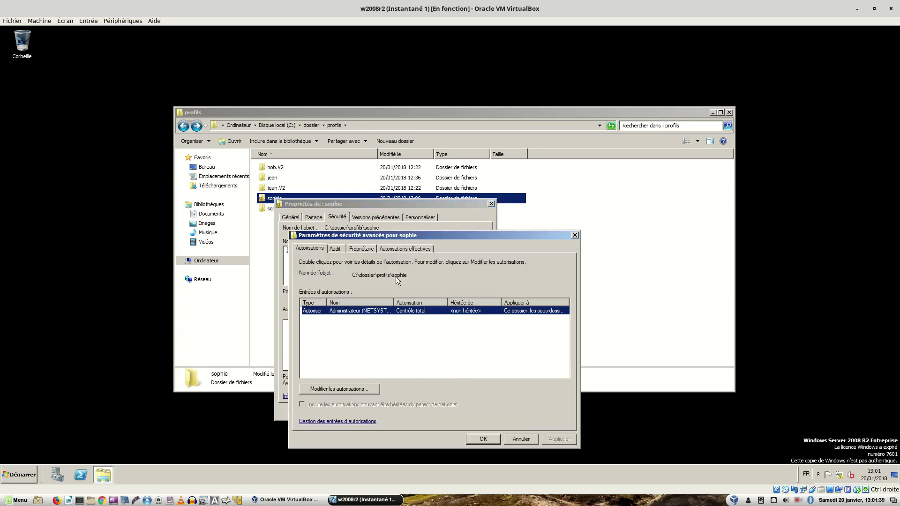
pyautogui.click(366, 249)
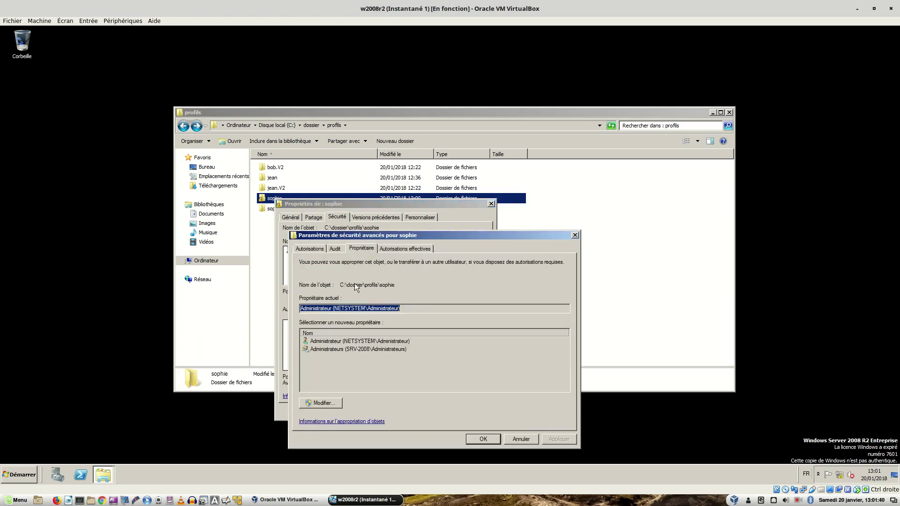
# - Make sophie owner again, replacing ownership on all subfolders and files
pyautogui.click(315, 404)
pyautogui.click(328, 404)
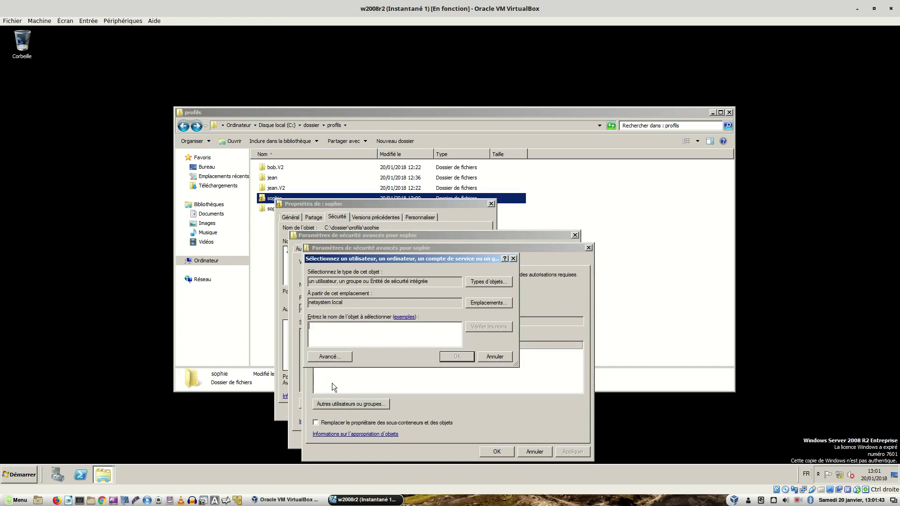
pyautogui.write('sophie')
pyautogui.press('Return')
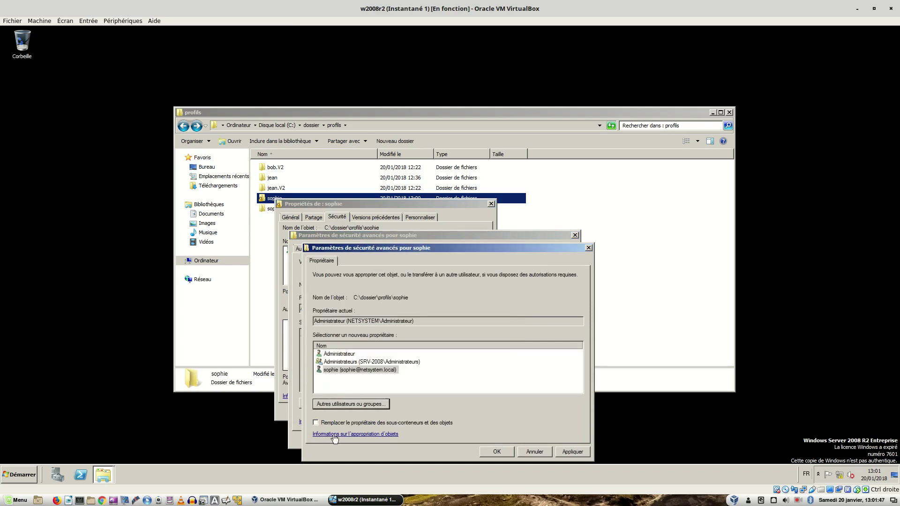
pyautogui.click(328, 423)
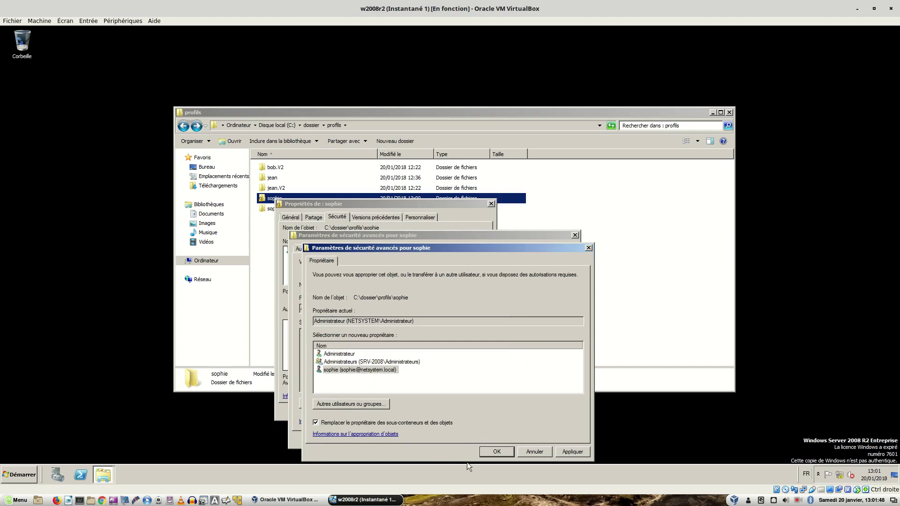
pyautogui.click(572, 452)
pyautogui.click(505, 280)
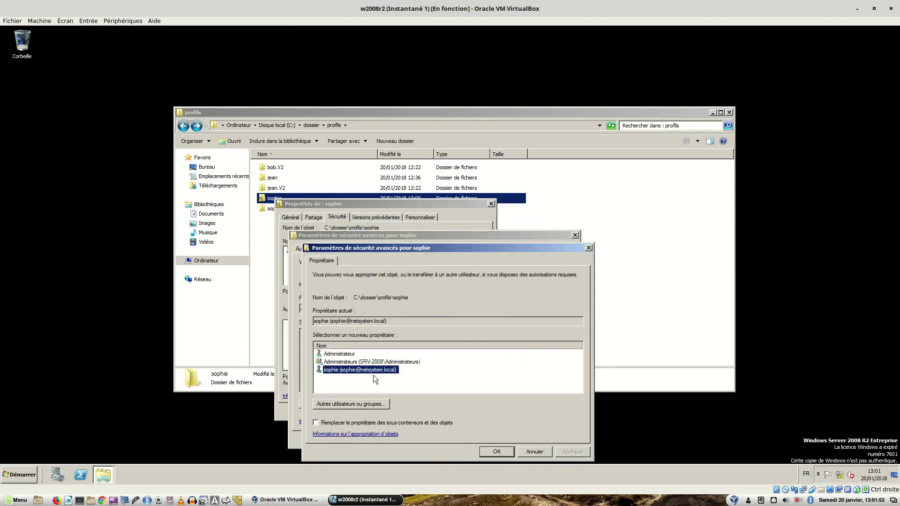
pyautogui.click(481, 451)
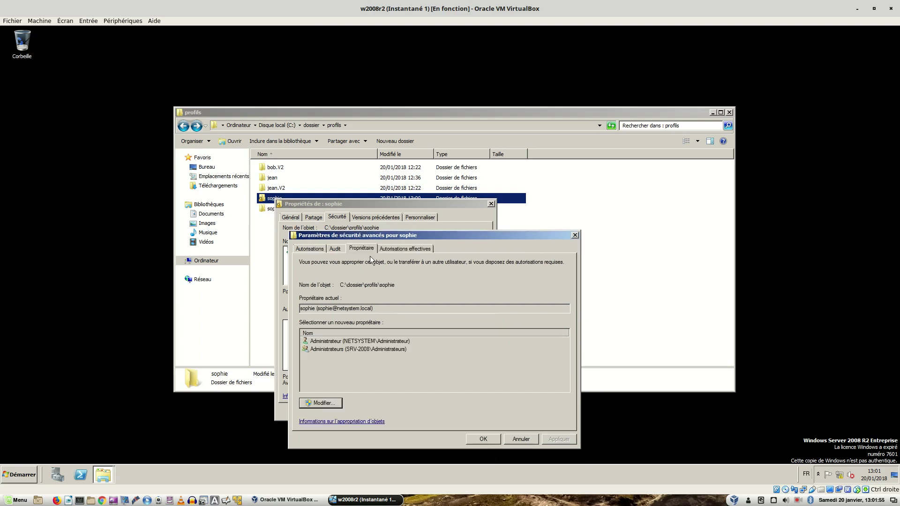
# - Add sophie (entered as 'soph') as a new permission entry on the folder
pyautogui.click(307, 249)
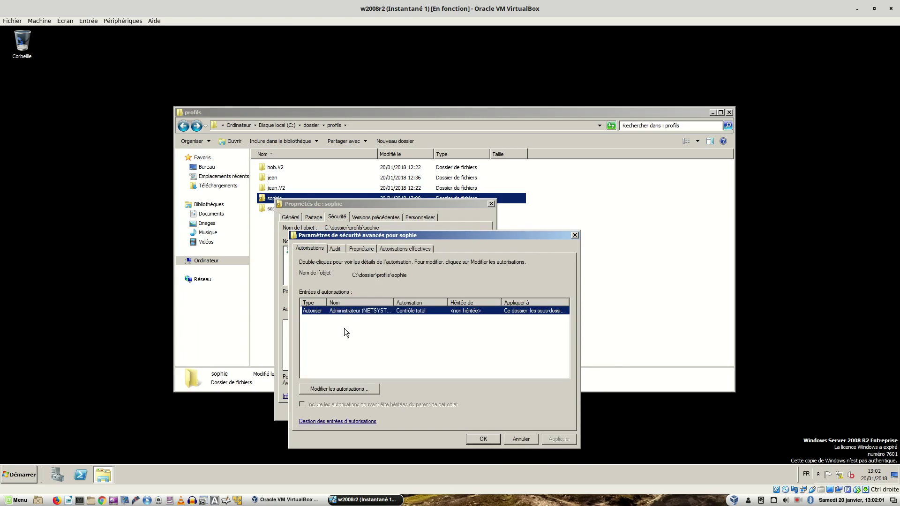
pyautogui.click(334, 390)
pyautogui.click(342, 385)
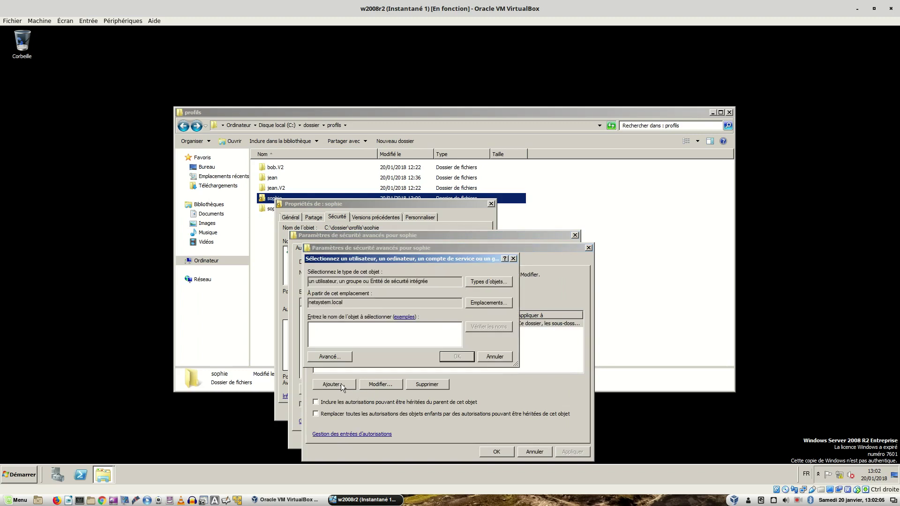
pyautogui.write('sophie')
pyautogui.press('Return')
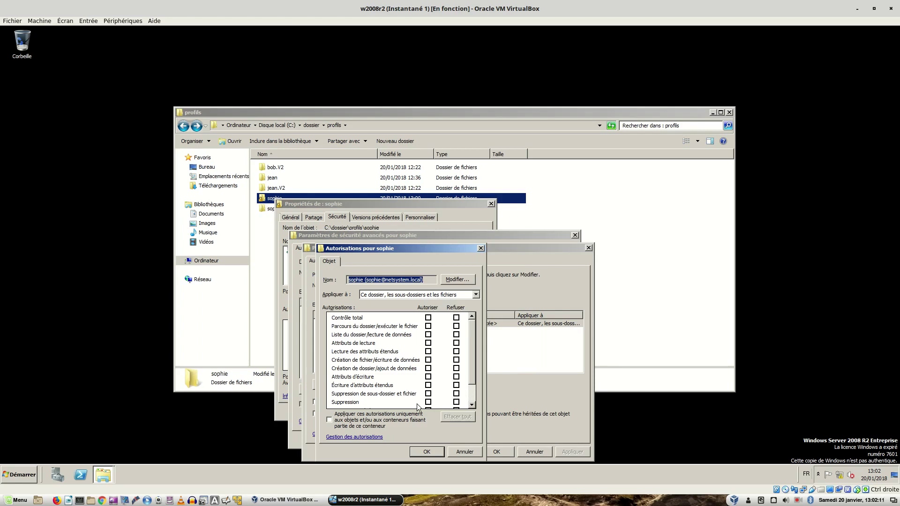
# - Grant sophie Allow Contrôle total and confirm the new entry
pyautogui.scroll(-1, 471, 365)
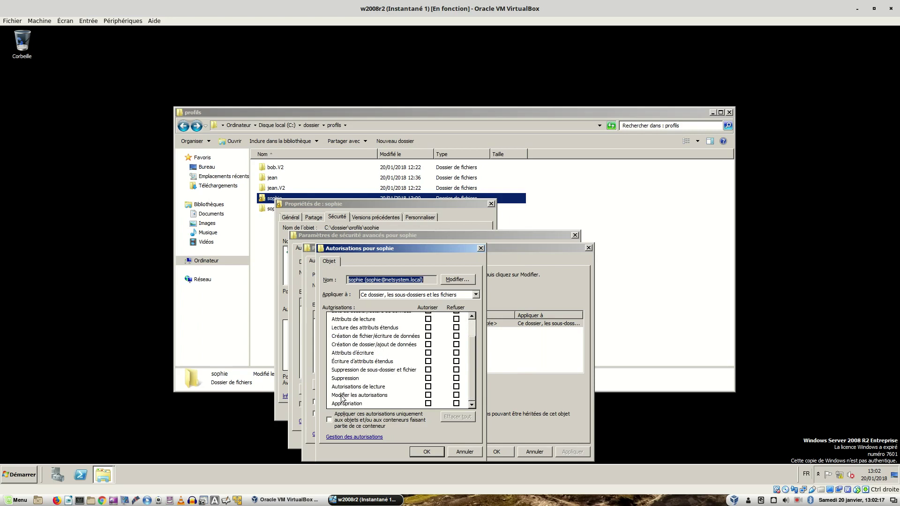
pyautogui.click(428, 404)
pyautogui.click(428, 404)
pyautogui.moveTo(473, 371); pyautogui.dragTo(478, 331)
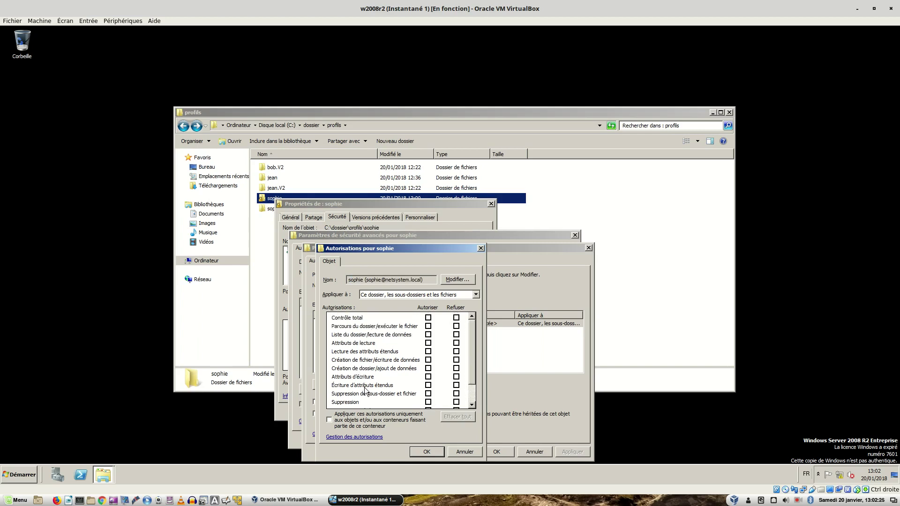
pyautogui.click(428, 318)
pyautogui.moveTo(472, 353); pyautogui.dragTo(470, 382)
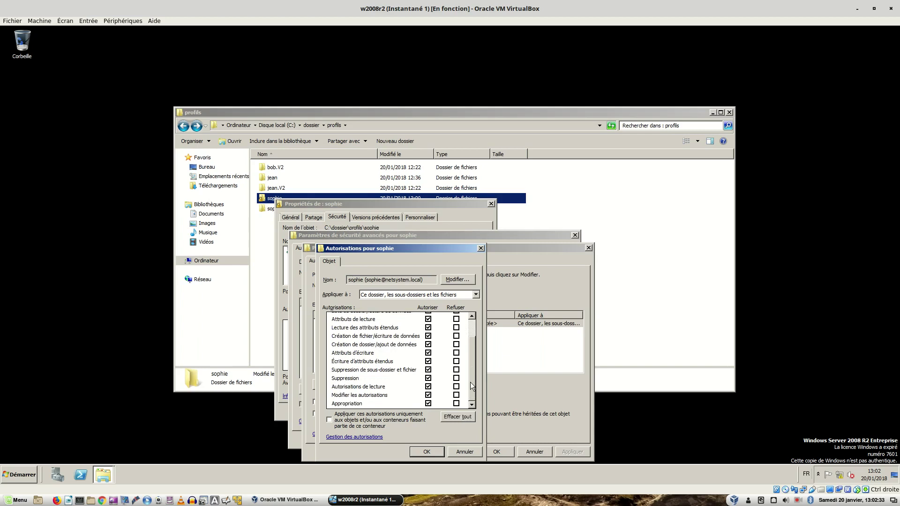
pyautogui.click(416, 453)
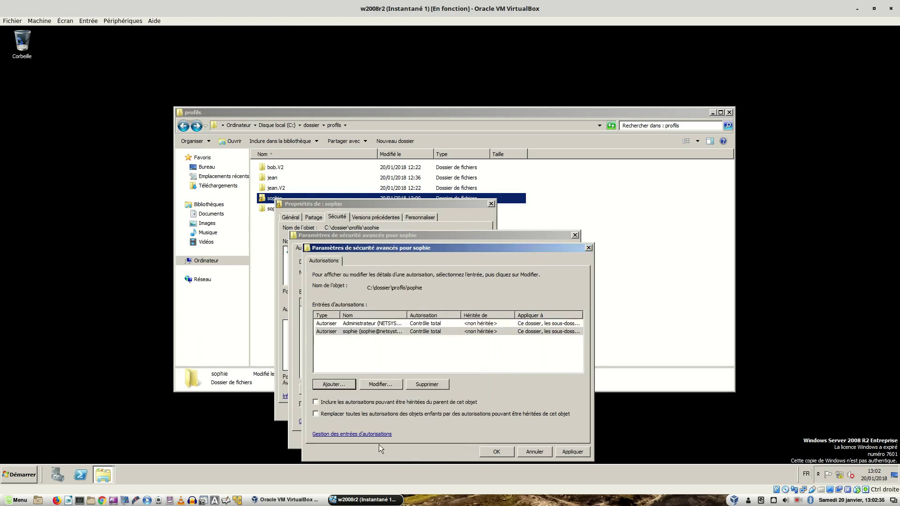
# - Replace all child object permissions with the folder's entries and confirm
pyautogui.click(409, 332)
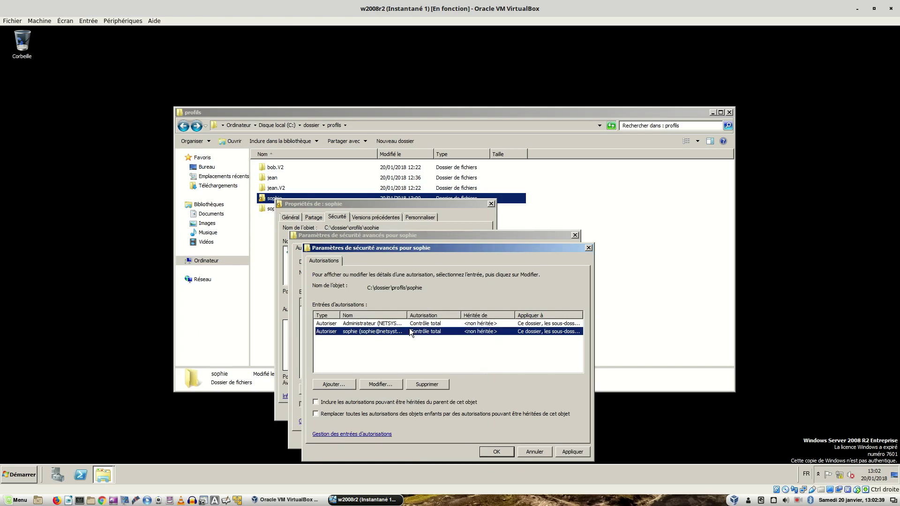
pyautogui.click(316, 414)
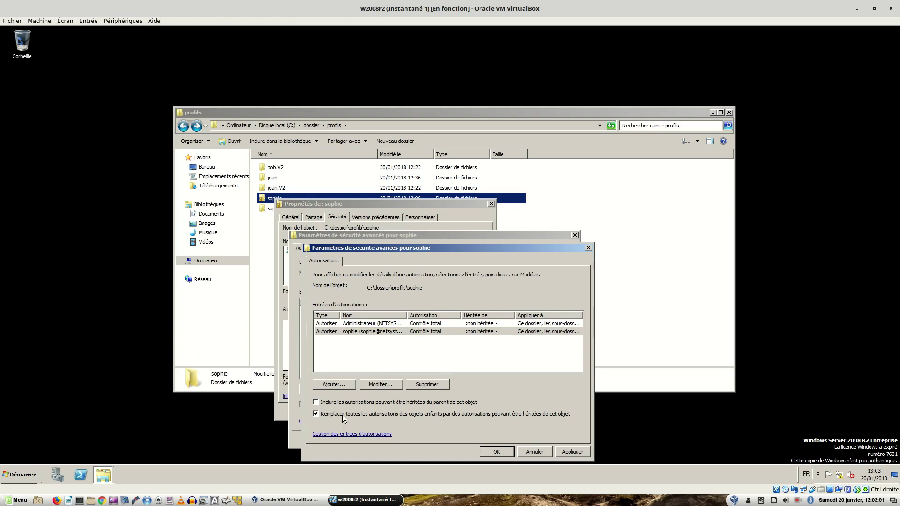
pyautogui.click(572, 453)
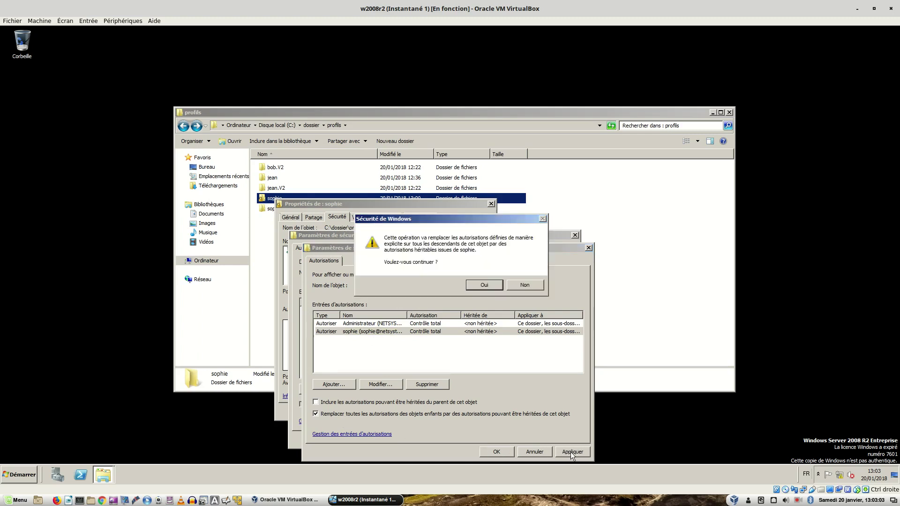
pyautogui.click(475, 284)
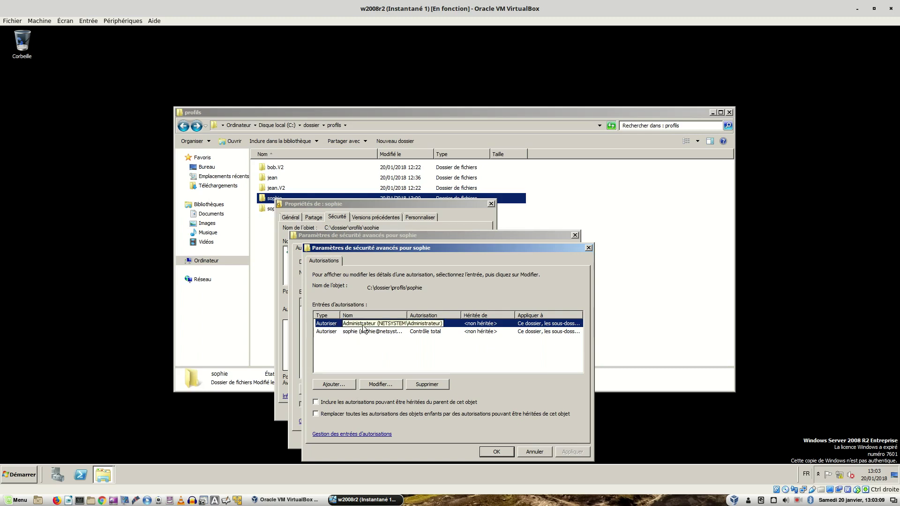
# - Delete the Administrateur and sophie entries, then verify opening sophie is refused
pyautogui.click(426, 384)
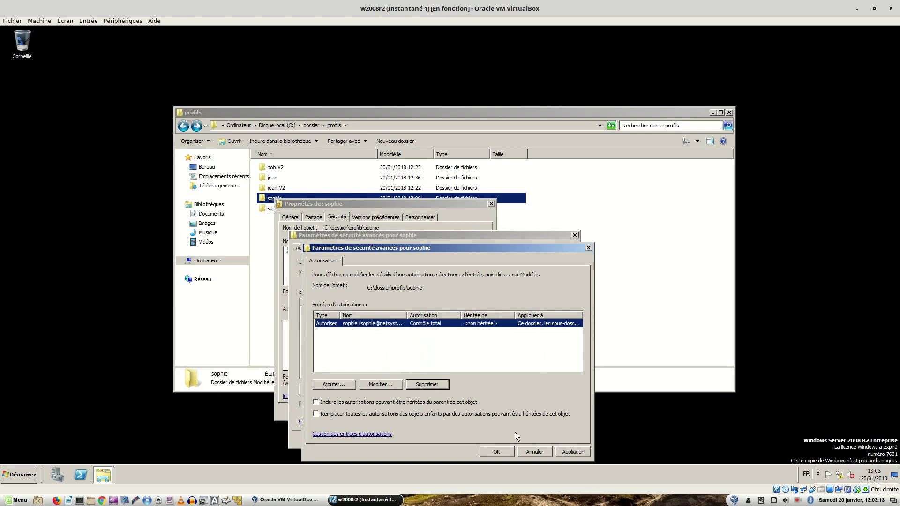
pyautogui.click(573, 452)
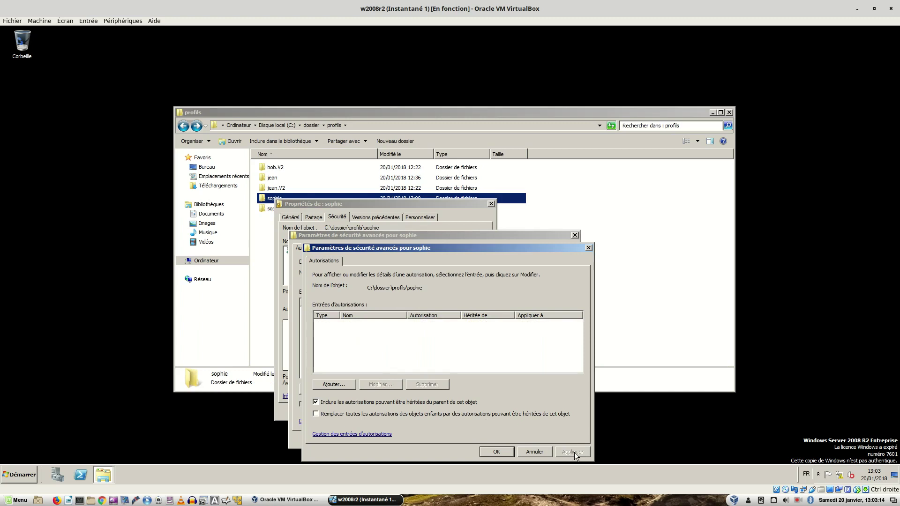
pyautogui.click(493, 452)
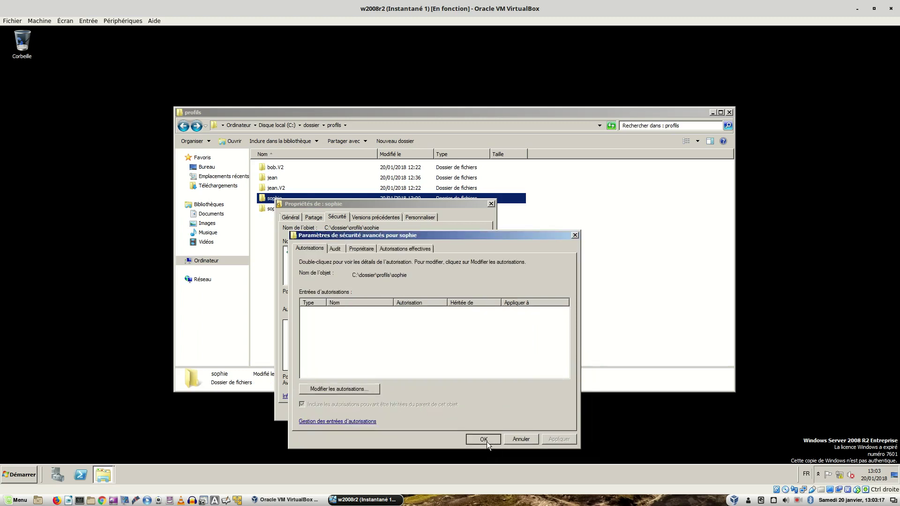
pyautogui.click(487, 442)
pyautogui.click(400, 411)
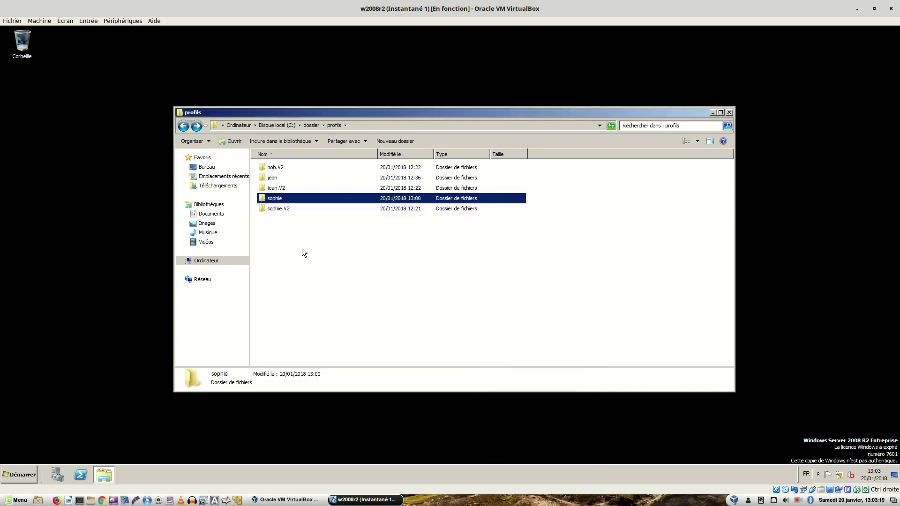
pyautogui.doubleClick(276, 199)
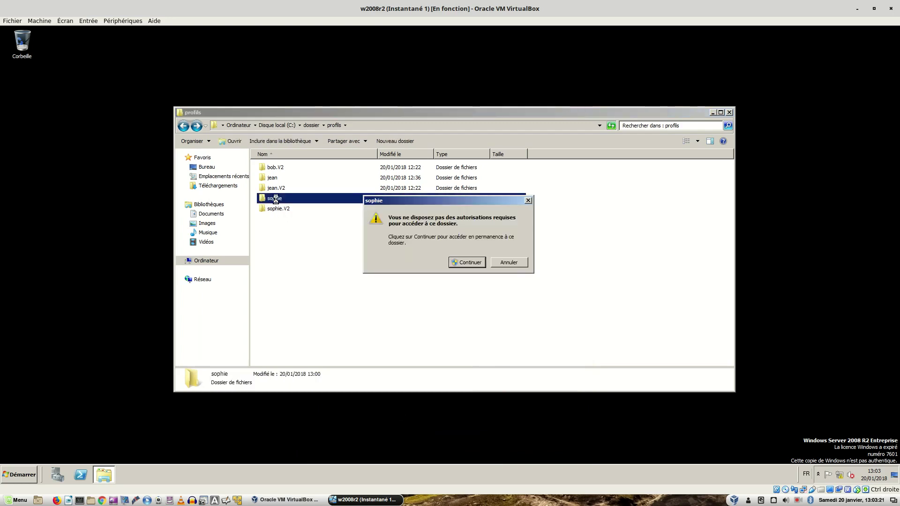
pyautogui.click(466, 262)
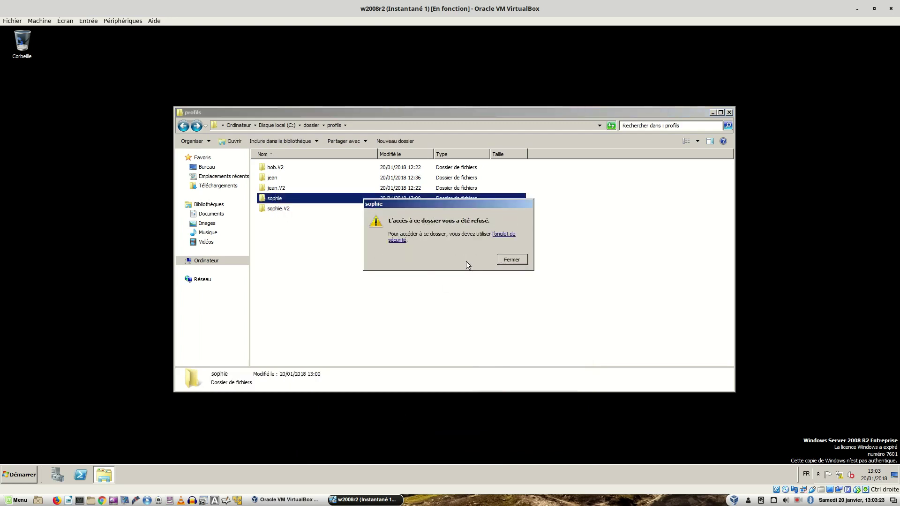
pyautogui.click(506, 262)
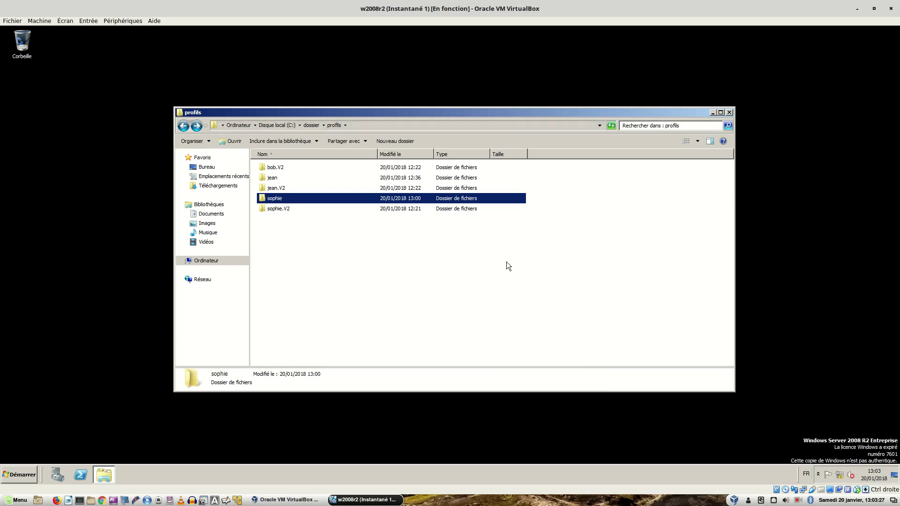
# - On the xp-1 VM, log on as sophie with her password
pyautogui.hotkey('ctrl', 'alt', 'Right')
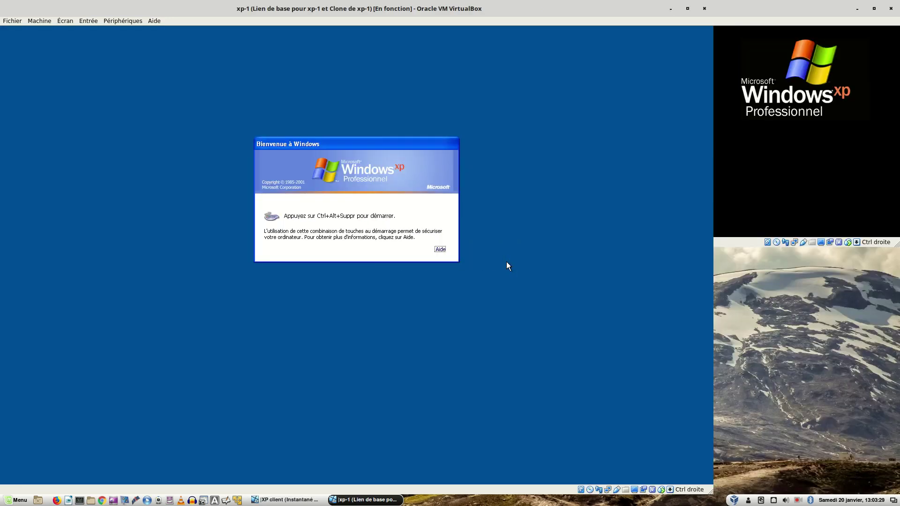
pyautogui.hotkey('ctrl', 'alt', 'Delete')
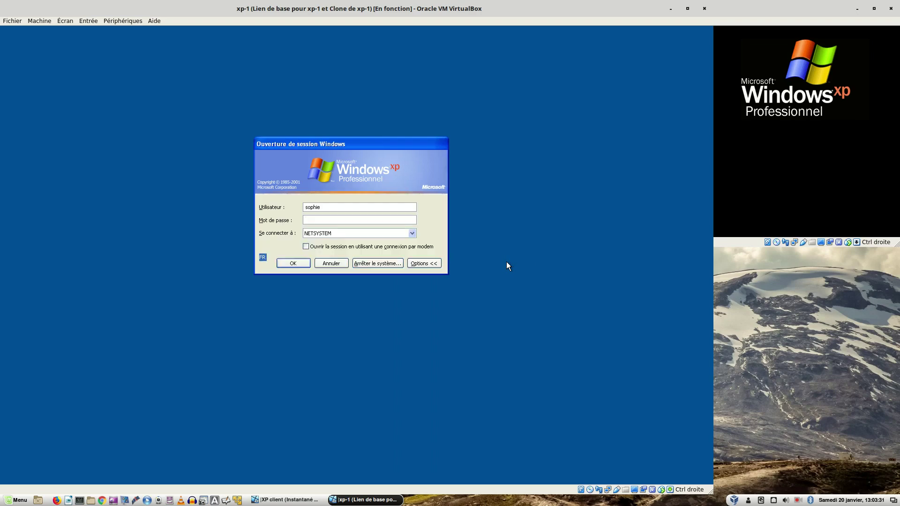
pyautogui.write('*********')
pyautogui.press('Return')
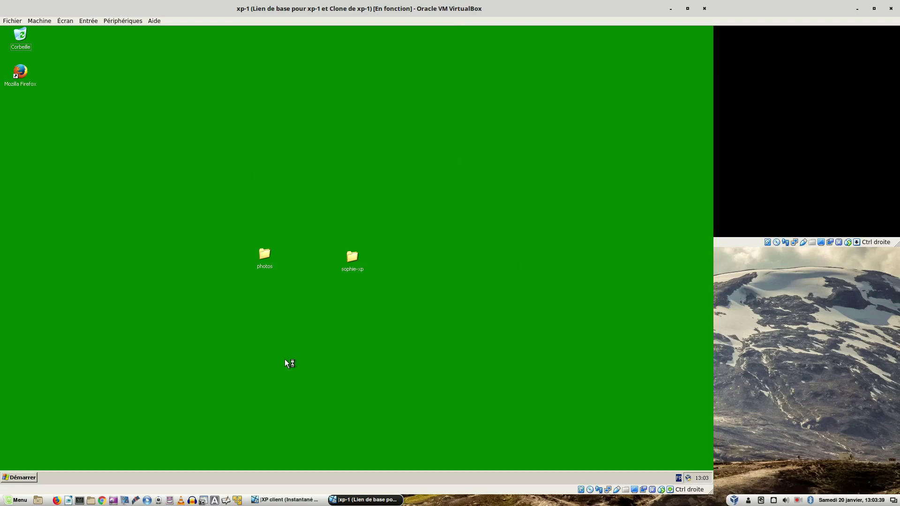
# - Log sophie off via Démarrer > Fermer la session
pyautogui.click(35, 475)
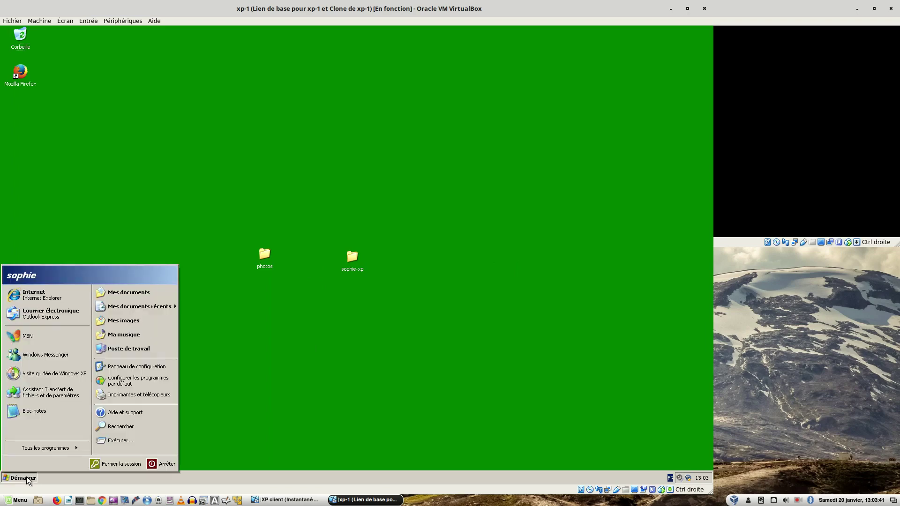
pyautogui.click(103, 465)
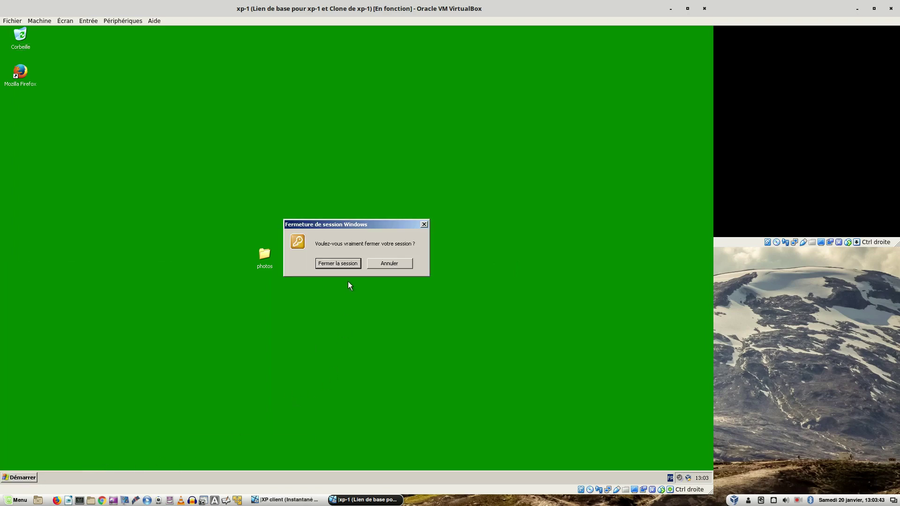
pyautogui.click(338, 263)
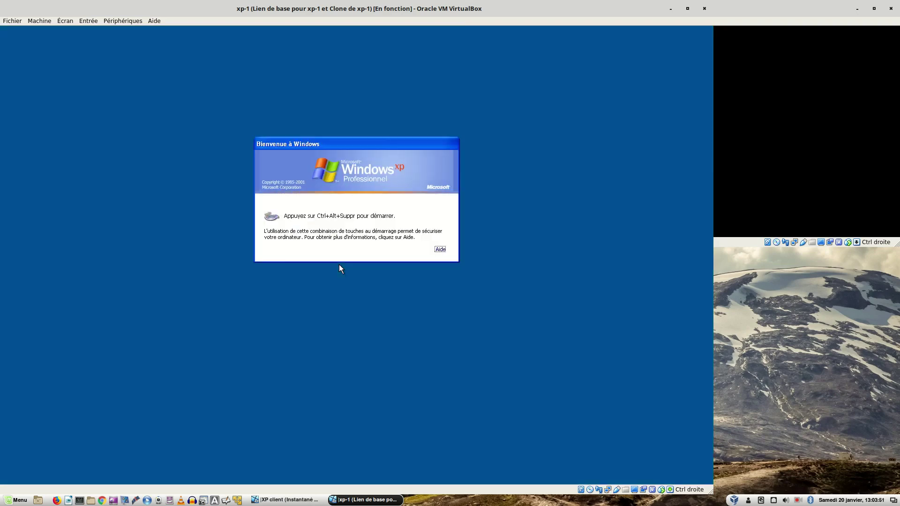
# - Bring up the xp-1 logon dialog with sophie as user name and NETSYSTEM as domain
pyautogui.hotkey('ctrl', 'alt', 'Delete')
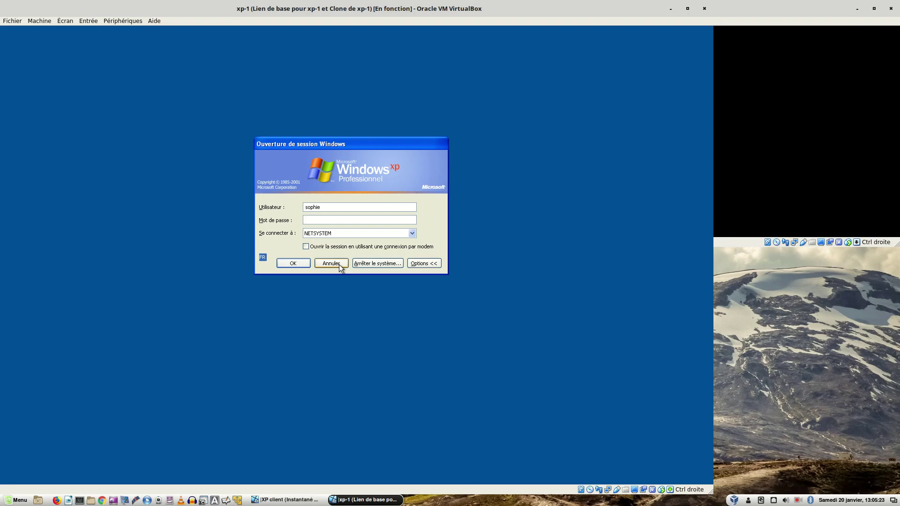
# - Log on as sophie and set the xp-1 desktop background colour to yellow
pyautogui.write('********')
pyautogui.press('Return')
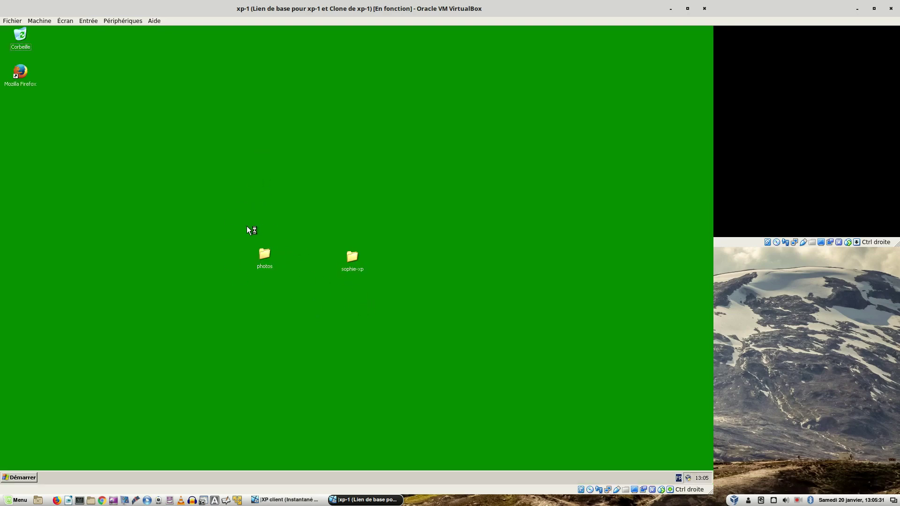
pyautogui.rightClick(232, 100)
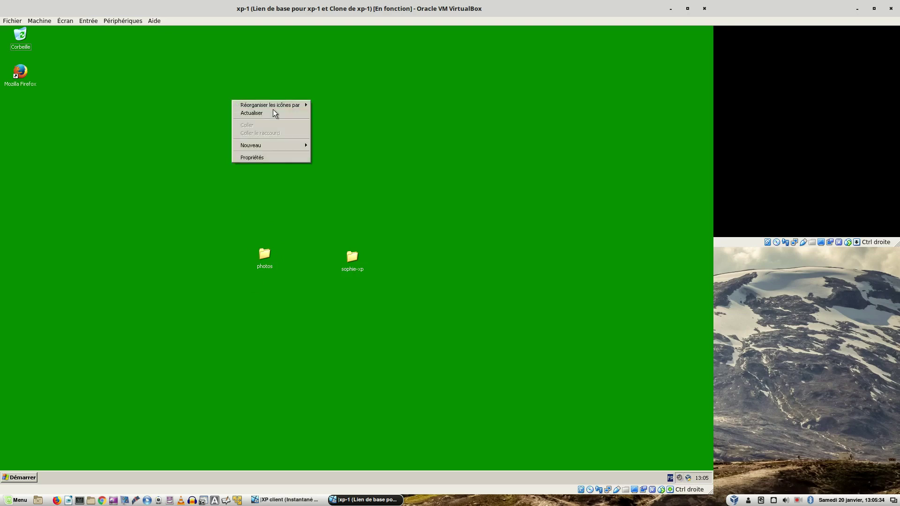
pyautogui.click(265, 157)
pyautogui.click(60, 65)
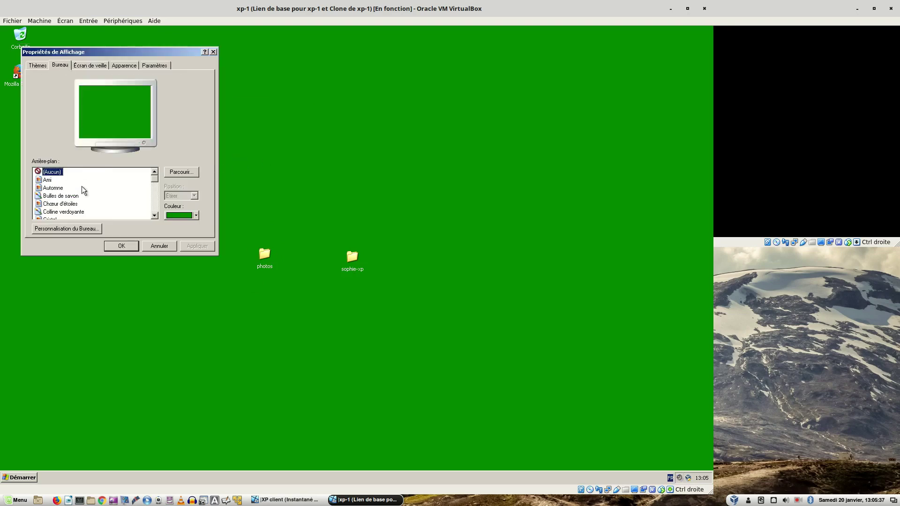
pyautogui.click(195, 216)
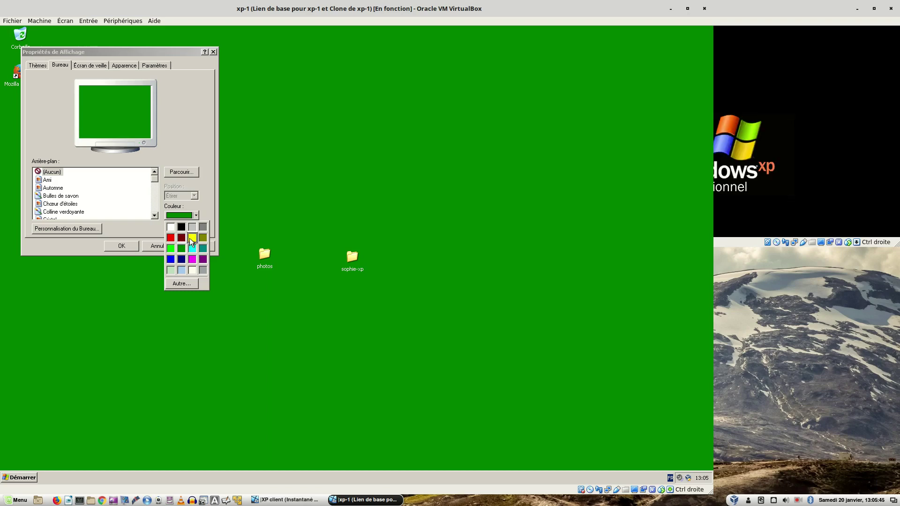
pyautogui.click(192, 237)
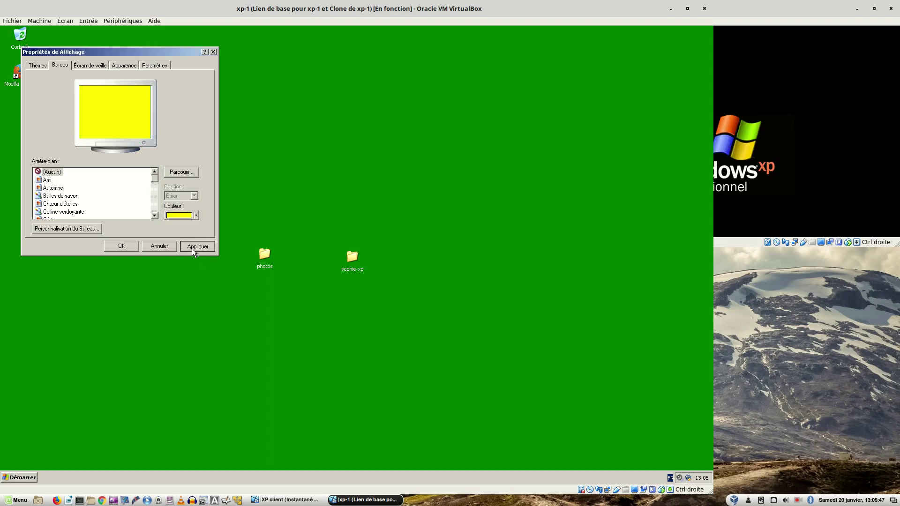
pyautogui.click(192, 249)
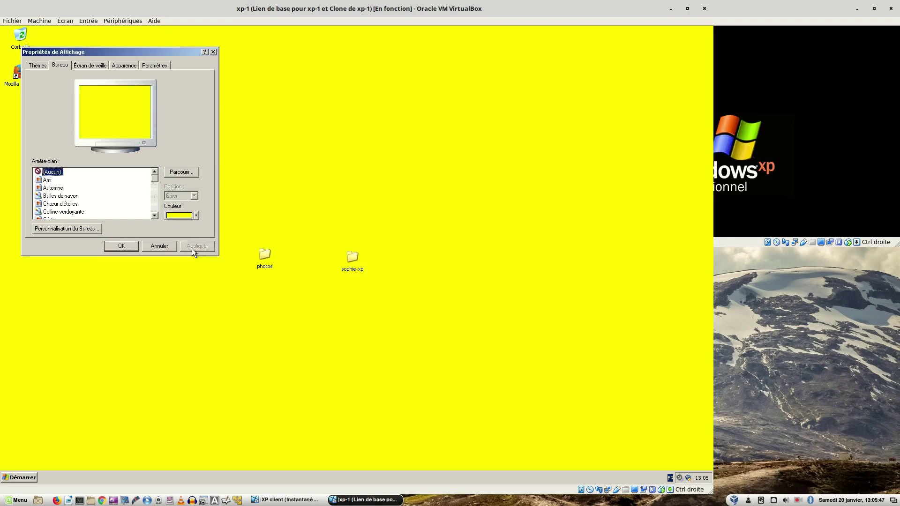
pyautogui.click(124, 245)
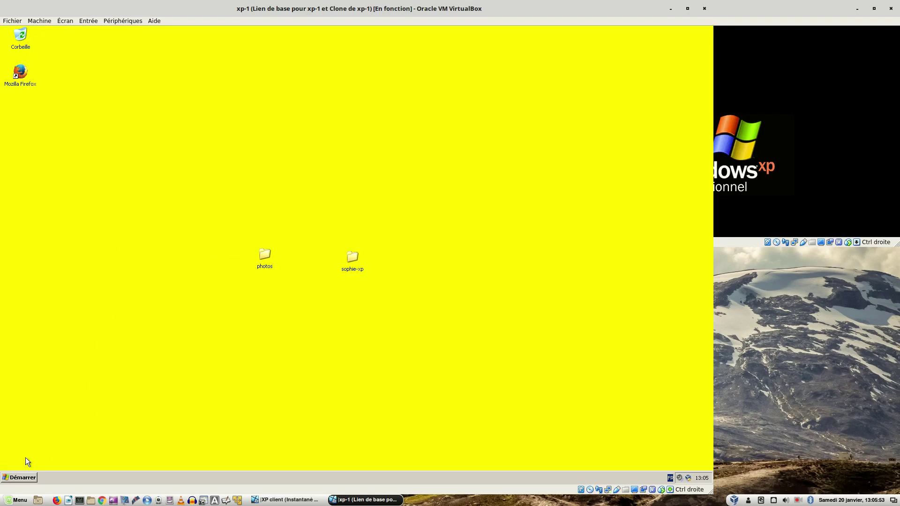
# - Log off sophie's session, returning xp-1 to the Welcome to Windows screen
pyautogui.click(26, 476)
pyautogui.click(107, 466)
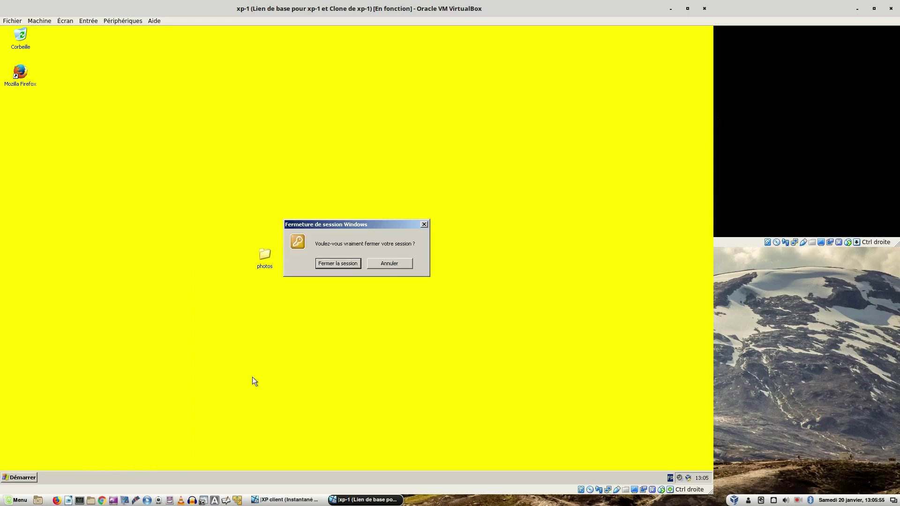
pyautogui.click(338, 264)
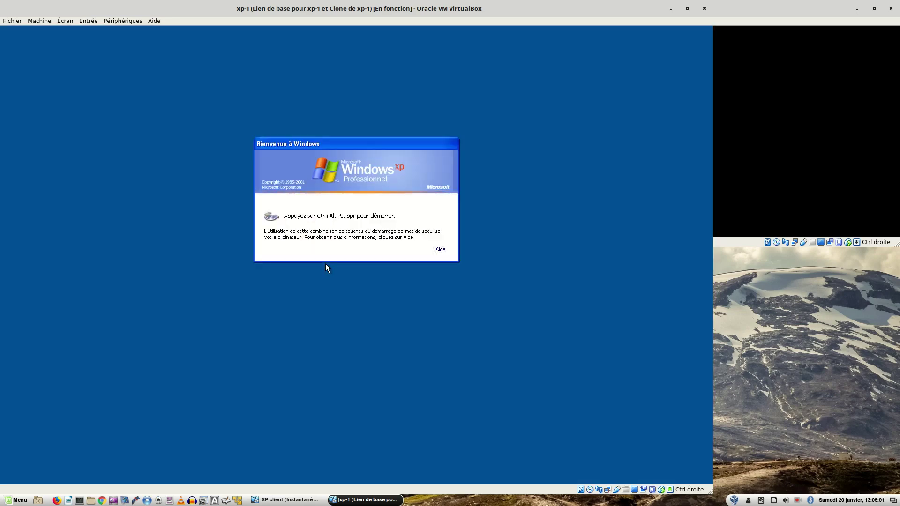
# - Maximize the XP client window and log on with the user's password
pyautogui.click(793, 99)
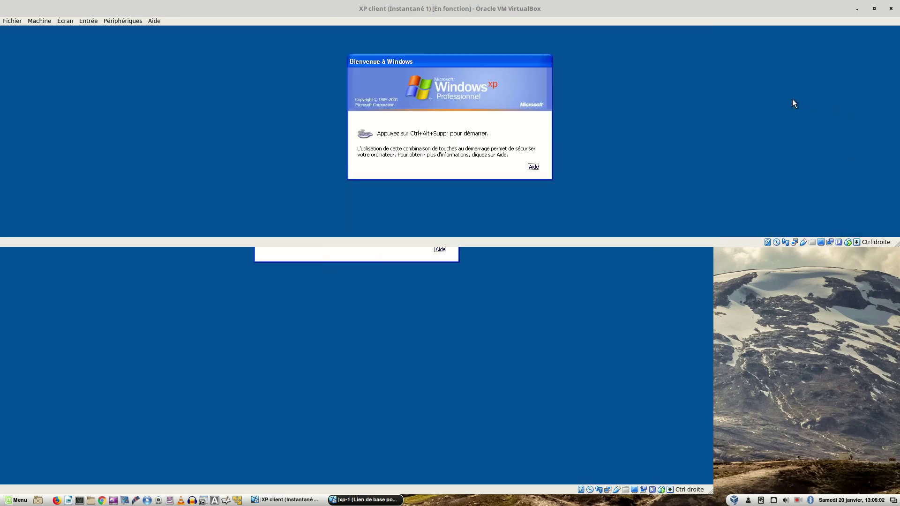
pyautogui.moveTo(377, 6); pyautogui.dragTo(458, 84)
pyautogui.doubleClick(458, 83)
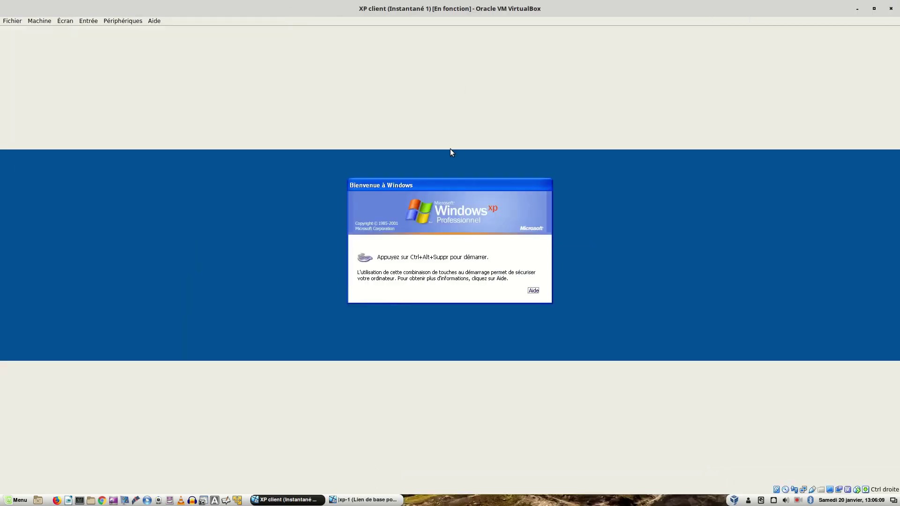
pyautogui.press('Control_R+Delete')
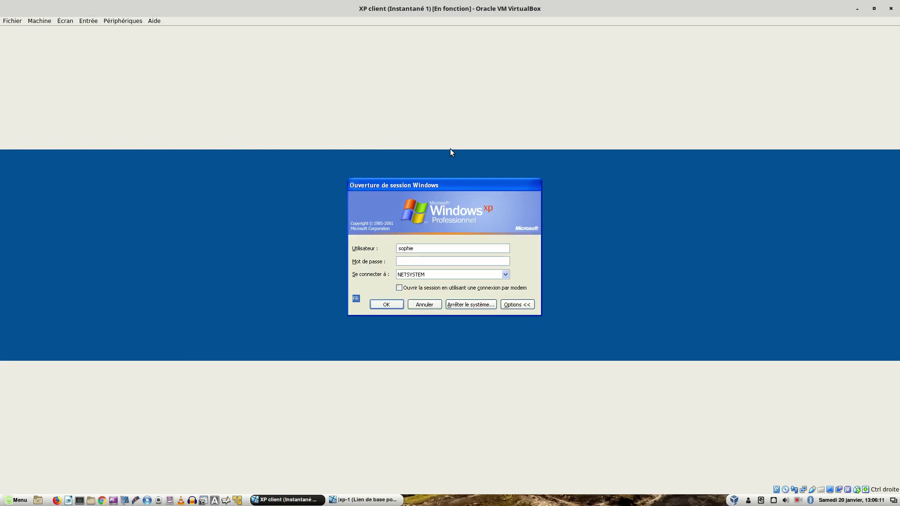
pyautogui.write('•••••••••')
pyautogui.press('Return')
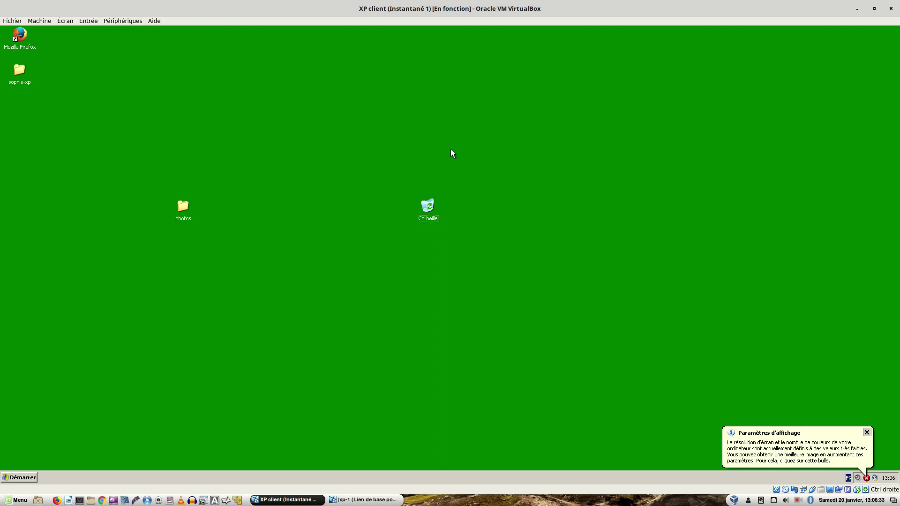
# - Change the XP client's green desktop background colour to yellow
pyautogui.rightClick(239, 143)
pyautogui.click(269, 203)
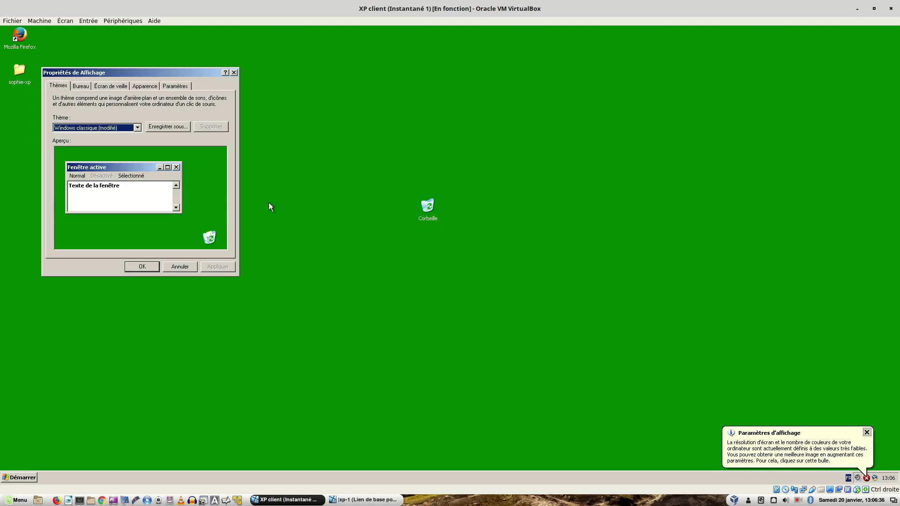
pyautogui.click(72, 85)
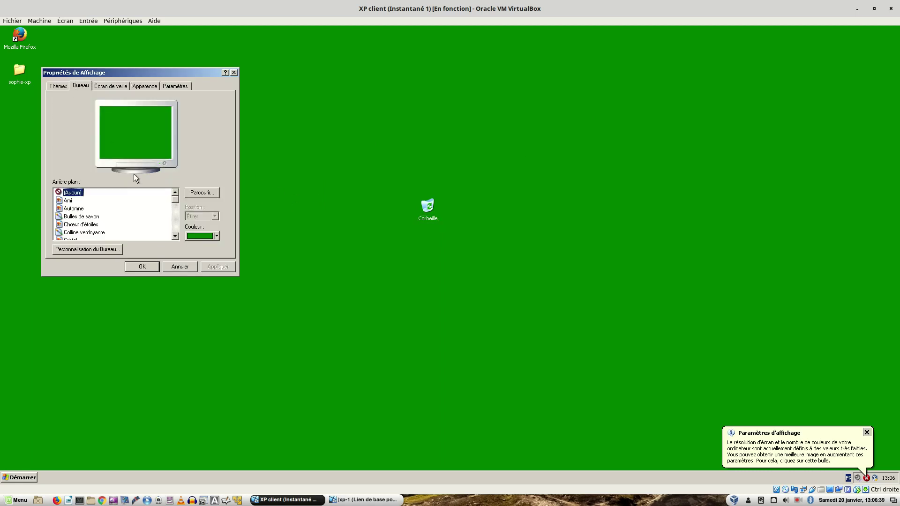
pyautogui.click(211, 238)
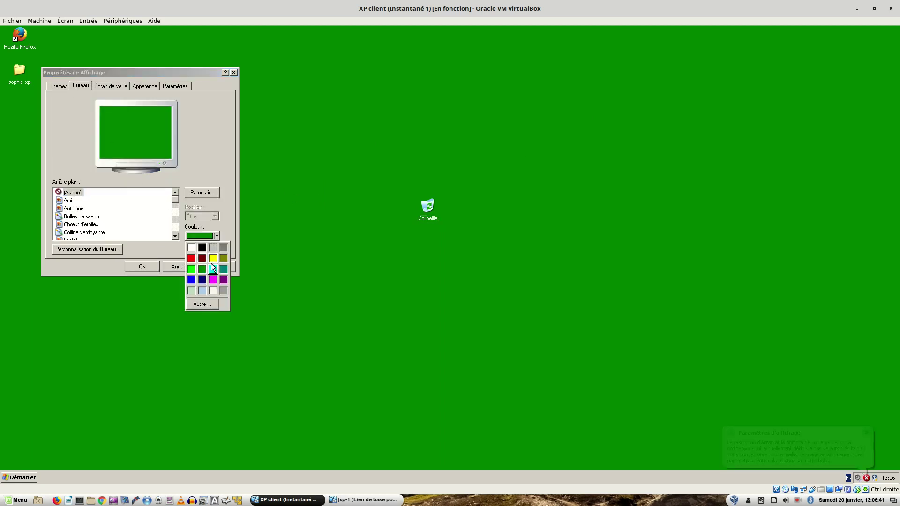
pyautogui.click(211, 260)
pyautogui.click(215, 267)
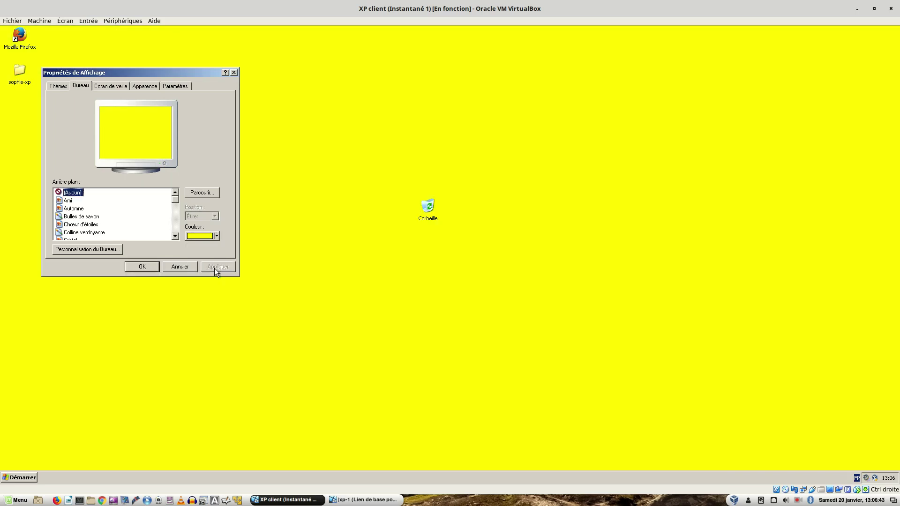
pyautogui.click(149, 271)
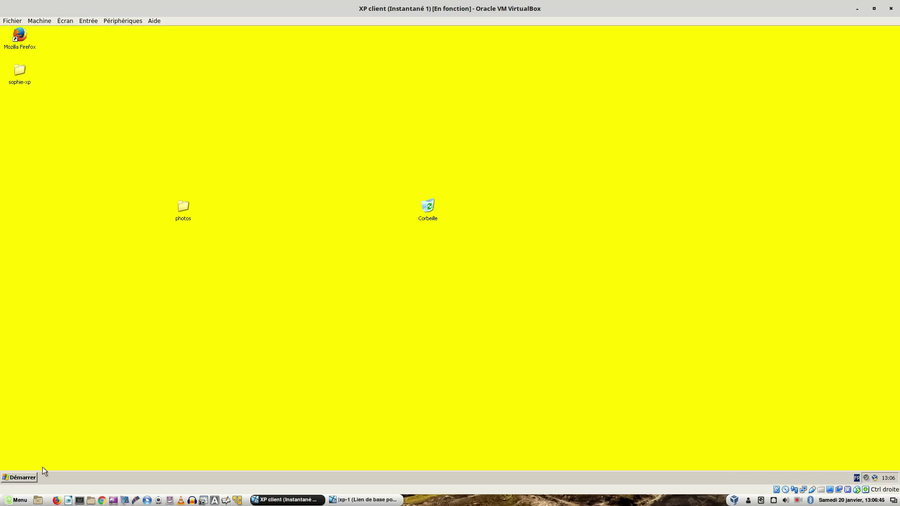
# - Log off the XP client session back to the Welcome to Windows screen
pyautogui.click(18, 478)
pyautogui.click(125, 463)
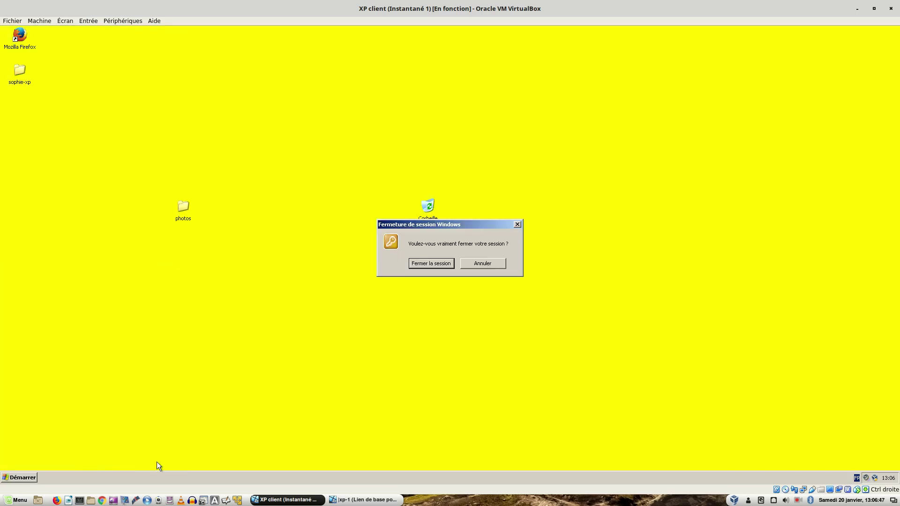
pyautogui.click(444, 266)
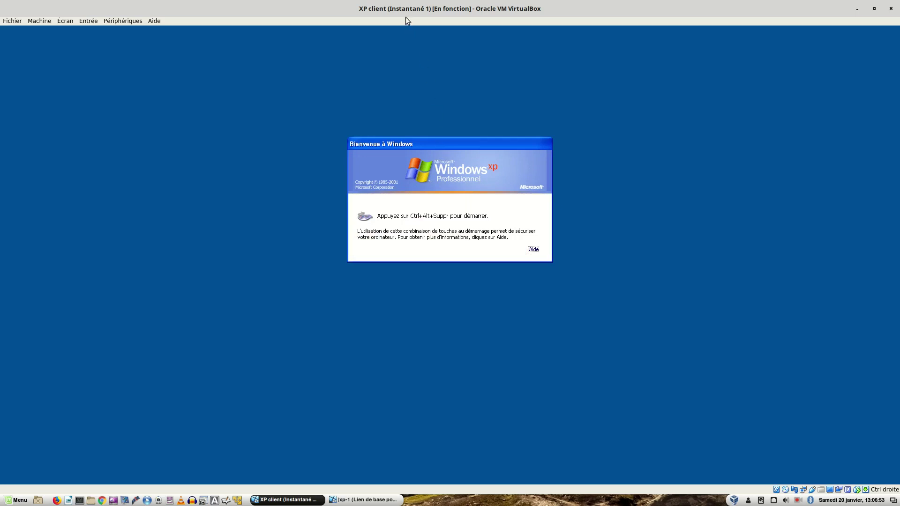
# - Bring xp-1 forward and log on again, correcting a mistyped password
pyautogui.moveTo(397, 4); pyautogui.dragTo(897, 159)
pyautogui.click(389, 82)
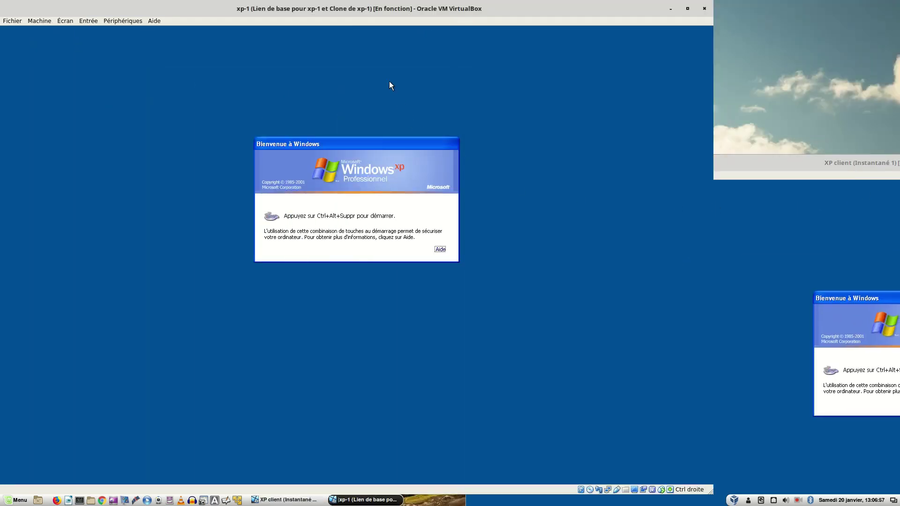
pyautogui.hotkey('ctrl', 'alt', 'Delete')
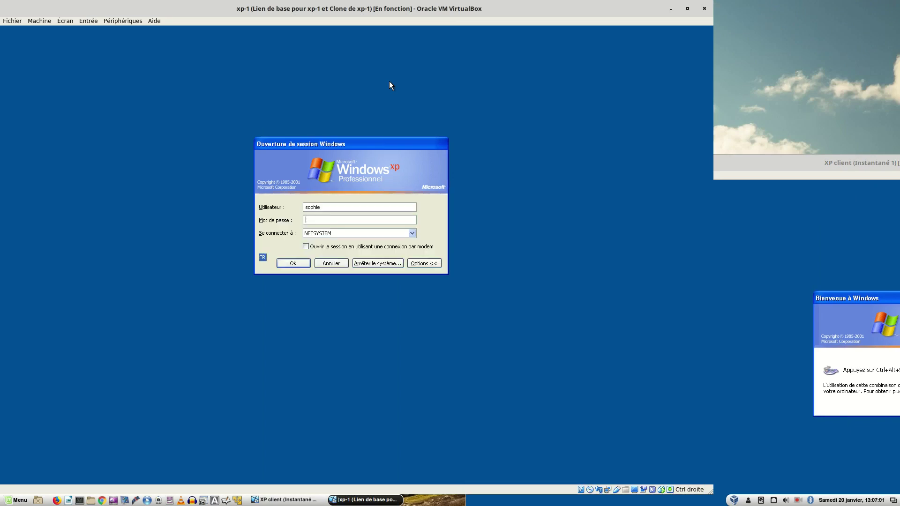
pyautogui.write('sophie')
pyautogui.press('BackSpace')
pyautogui.press('BackSpace')
pyautogui.press('BackSpace')
pyautogui.press('BackSpace')
pyautogui.press('BackSpace')
pyautogui.write('*********')
pyautogui.press('Return')
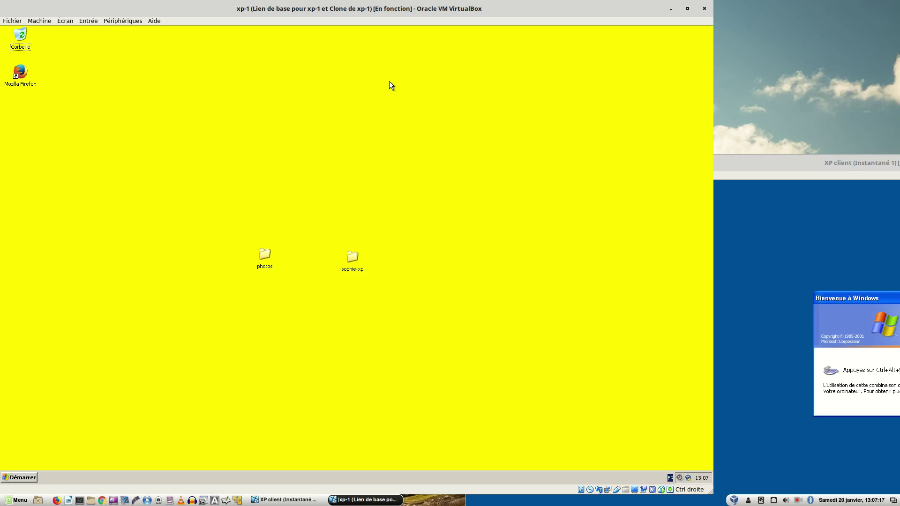
# - Change the xp-1 desktop background colour from yellow to blue
pyautogui.rightClick(118, 184)
pyautogui.click(139, 240)
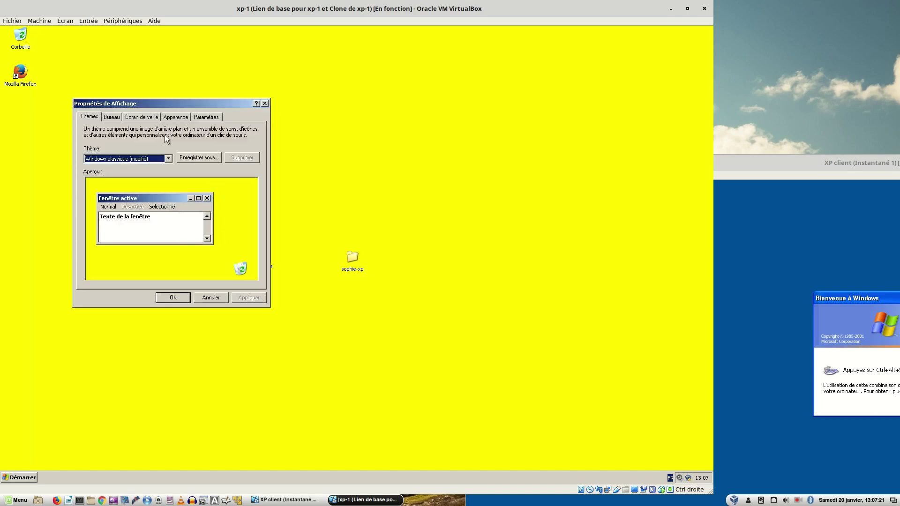
pyautogui.click(115, 117)
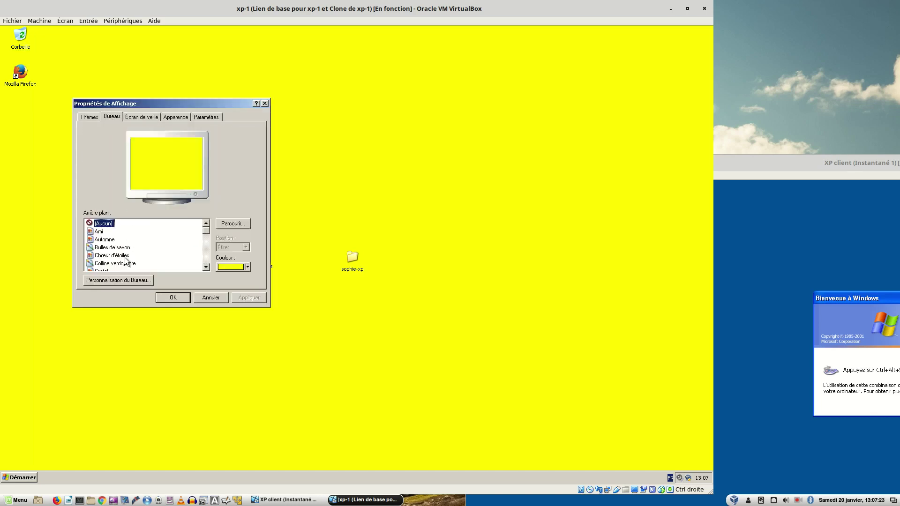
pyautogui.click(238, 267)
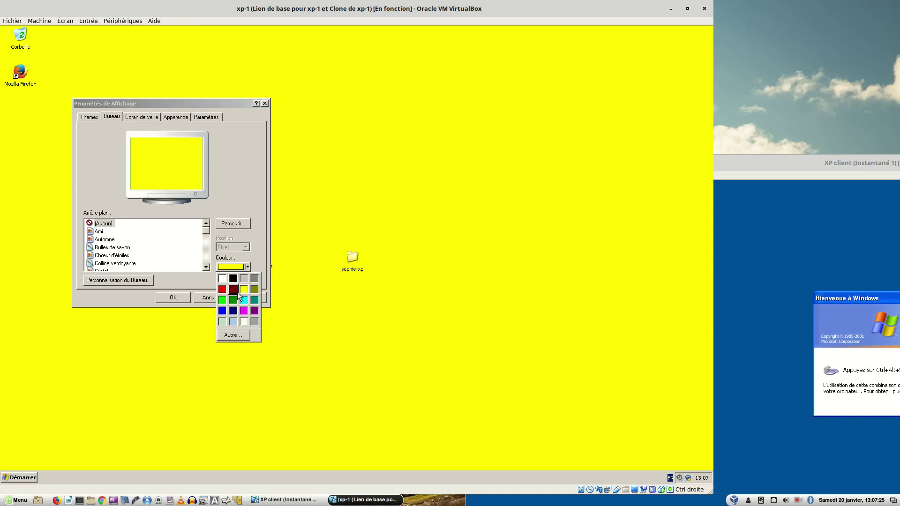
pyautogui.click(222, 311)
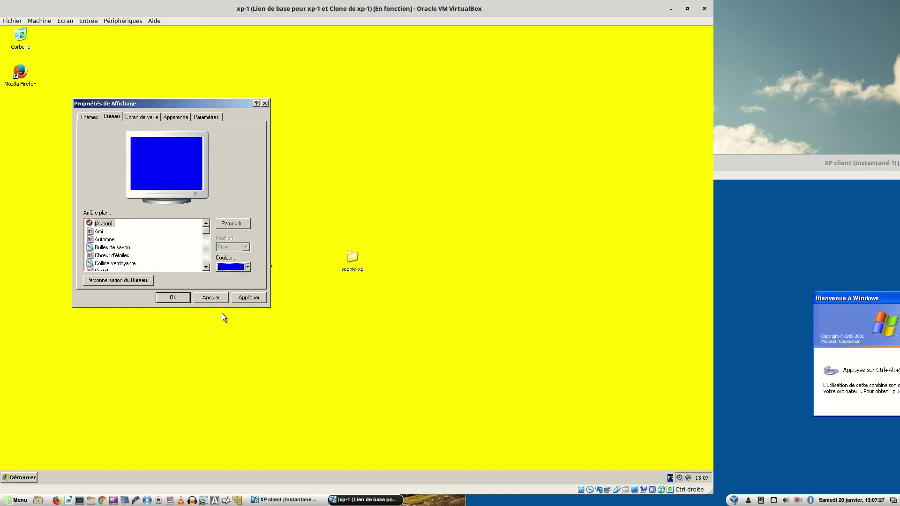
pyautogui.click(248, 298)
pyautogui.click(173, 298)
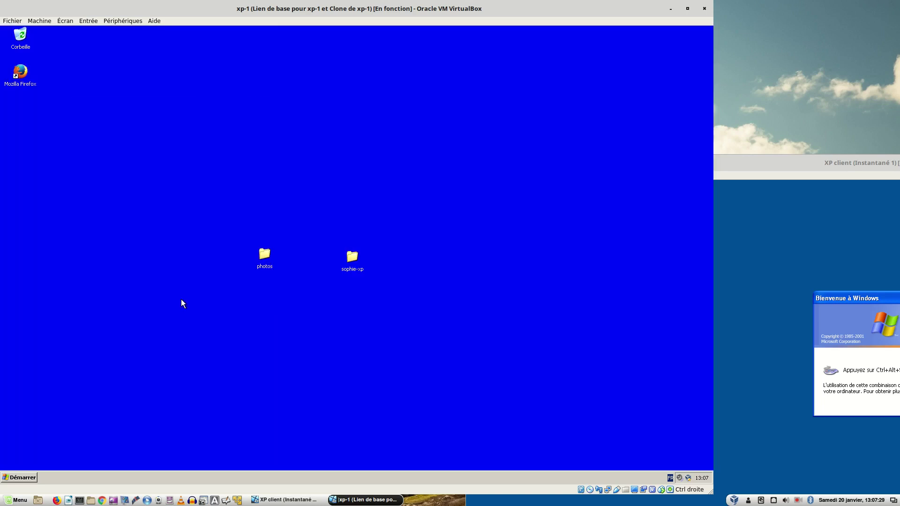
# - Log off xp-1, then bring the XP client window forward
pyautogui.click(28, 478)
pyautogui.click(117, 464)
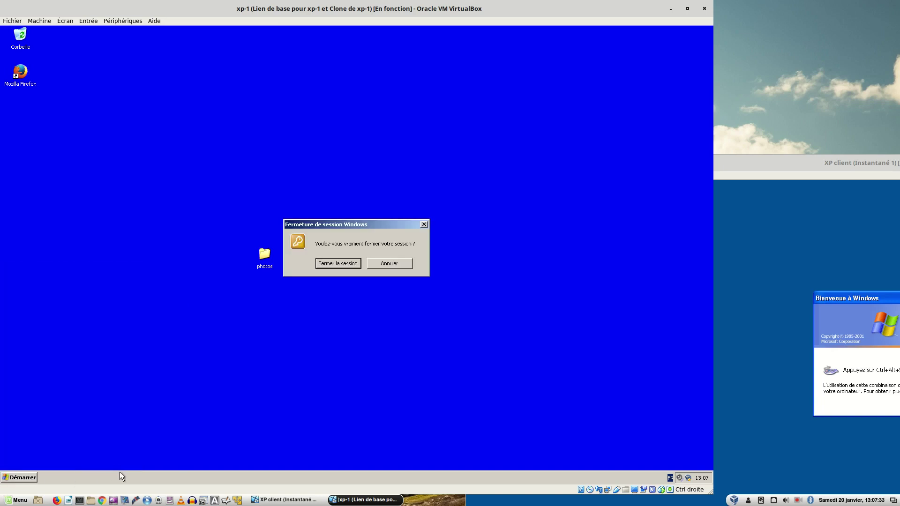
pyautogui.click(346, 266)
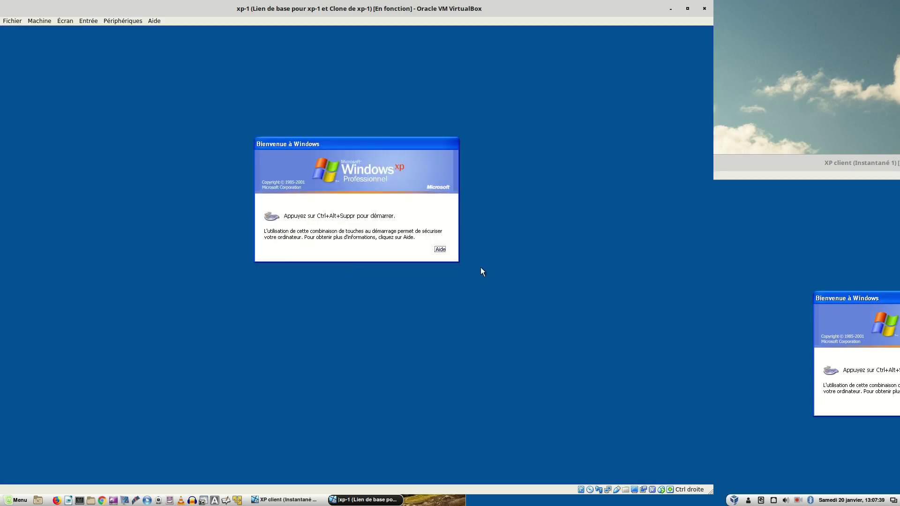
pyautogui.click(758, 229)
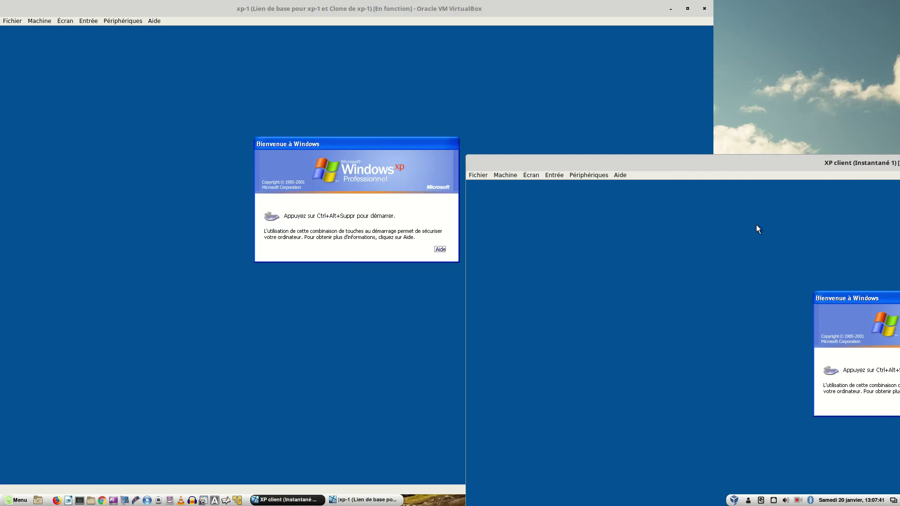
# - Log on to the XP client to check its desktop is still green
pyautogui.hotkey('ctrl', 'alt', 'Delete')
pyautogui.write('•••••••••')
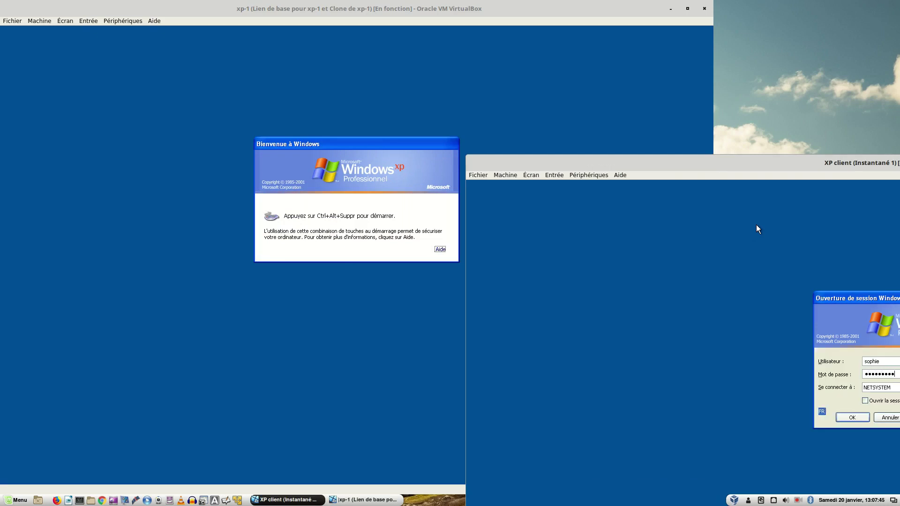
pyautogui.press('Return')
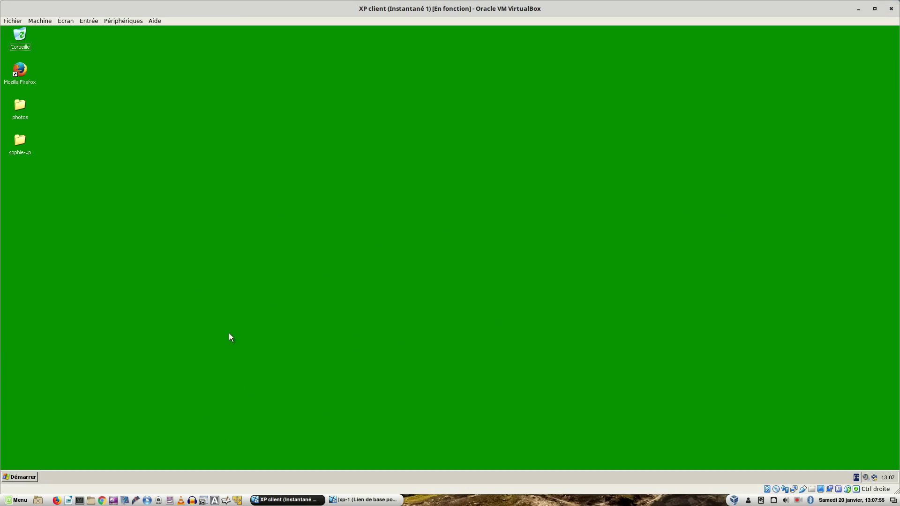
# - Log off the XP client, tile its window to the right half, and bring xp-1 forward
pyautogui.click(29, 475)
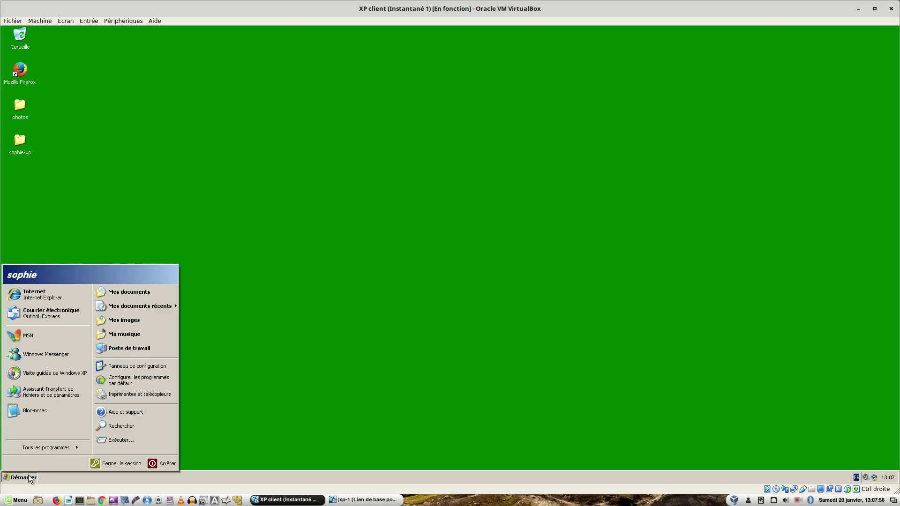
pyautogui.click(111, 462)
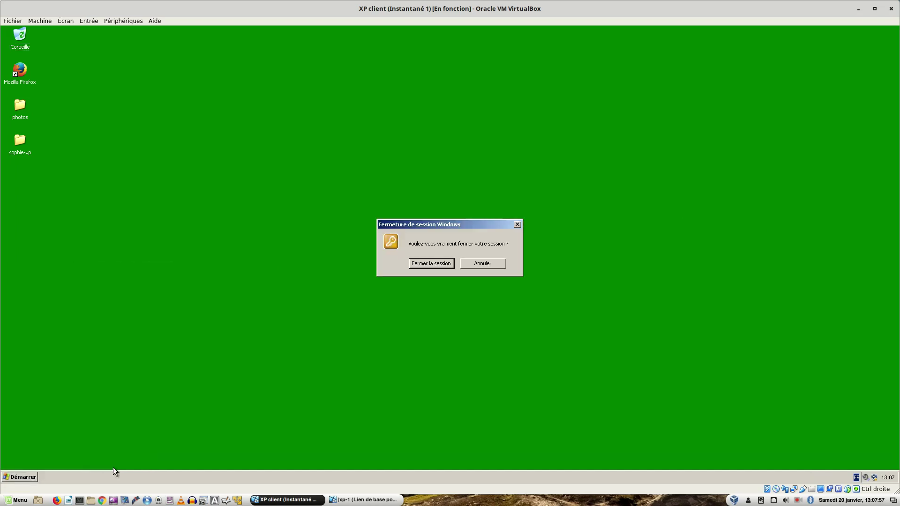
pyautogui.click(427, 262)
pyautogui.doubleClick(342, 10)
pyautogui.moveTo(799, 147); pyautogui.dragTo(897, 159)
pyautogui.click(325, 329)
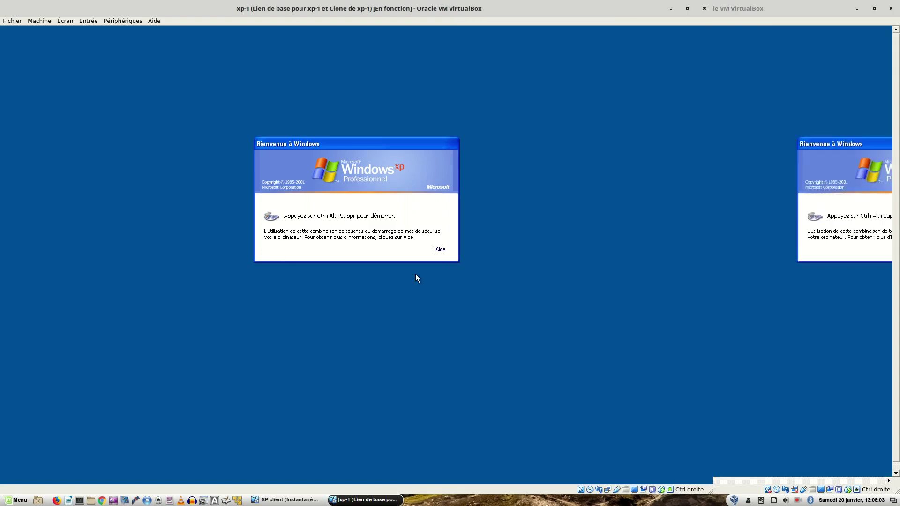
# - Log on to xp-1 again with the user's password
pyautogui.hotkey('ctrl', 'alt', 'Delete')
pyautogui.write('•••••••••')
pyautogui.press('Return')
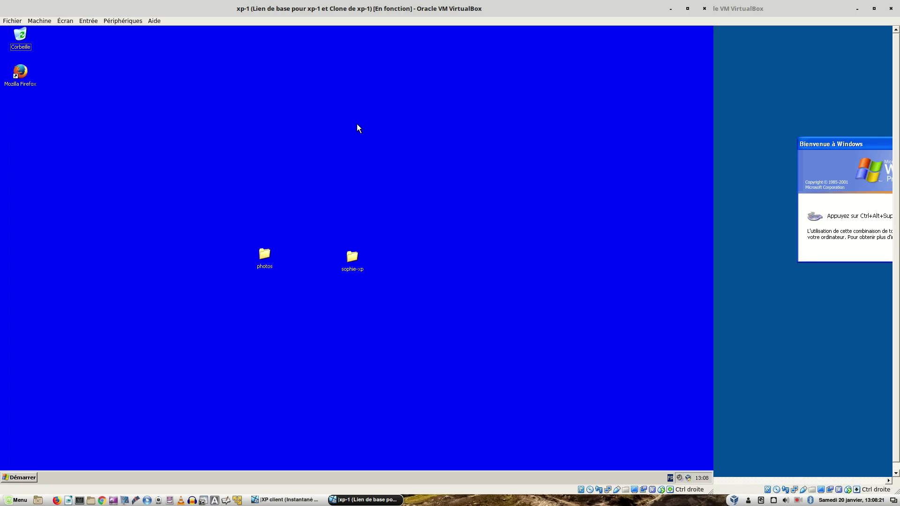
pyautogui.click(25, 474)
pyautogui.rightClick(204, 134)
pyautogui.rightClick(204, 133)
# - Change the xp-1 desktop background colour from blue to light blue
pyautogui.rightClick(392, 167)
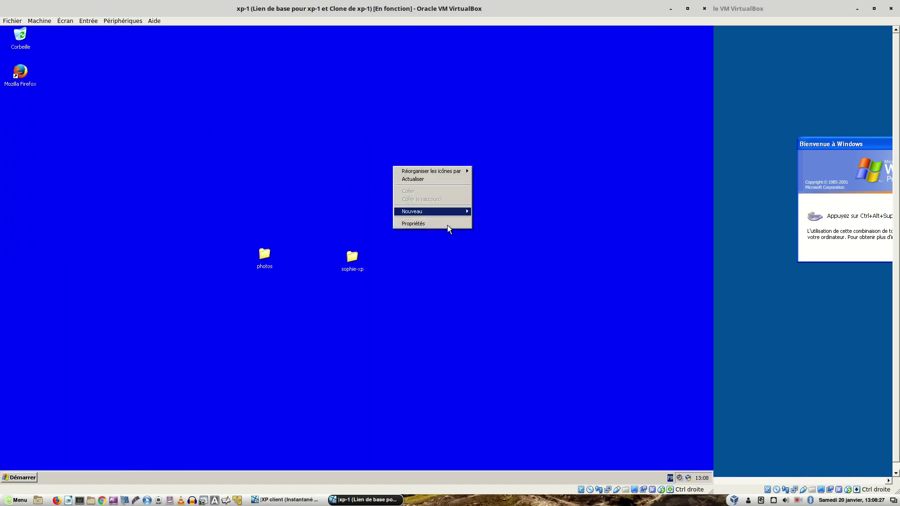
pyautogui.click(447, 225)
pyautogui.click(117, 107)
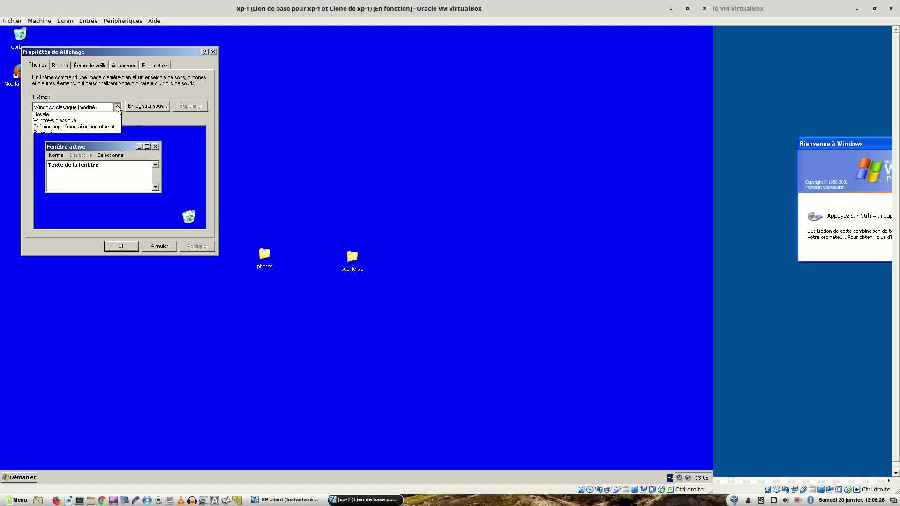
pyautogui.click(117, 108)
pyautogui.click(63, 66)
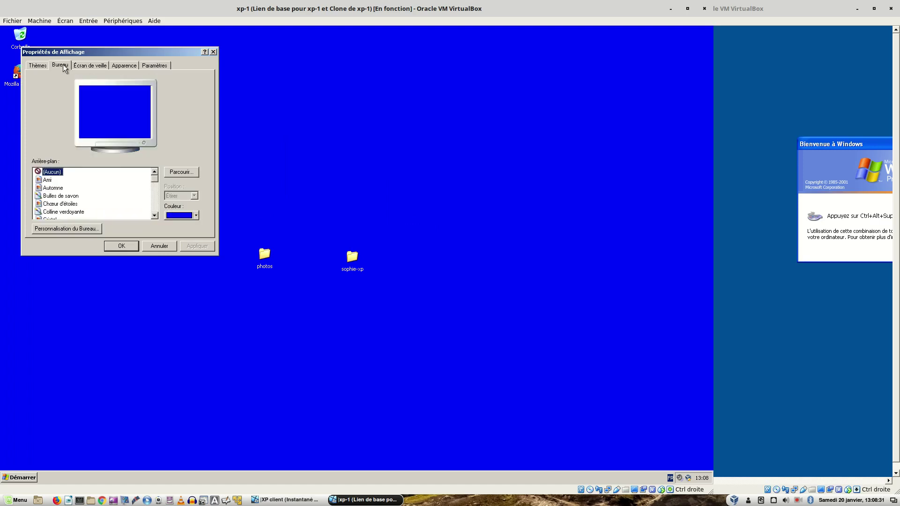
pyautogui.click(195, 216)
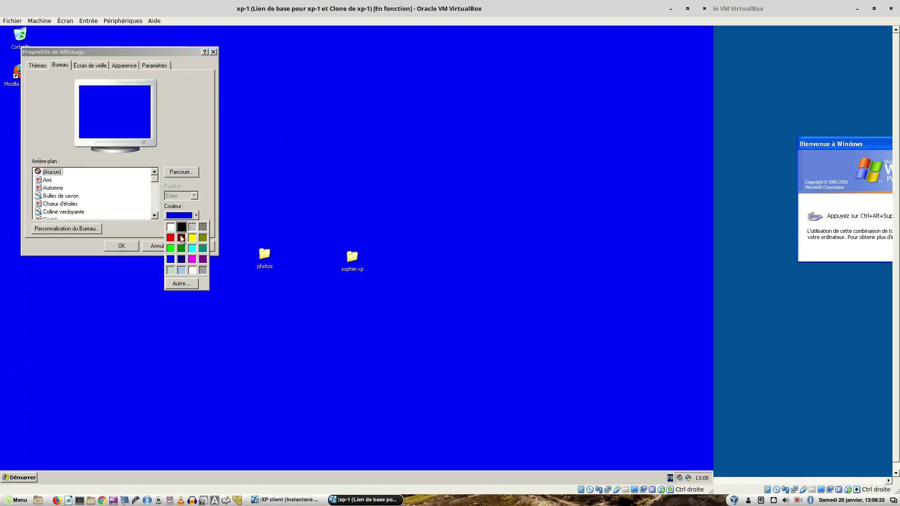
pyautogui.click(182, 270)
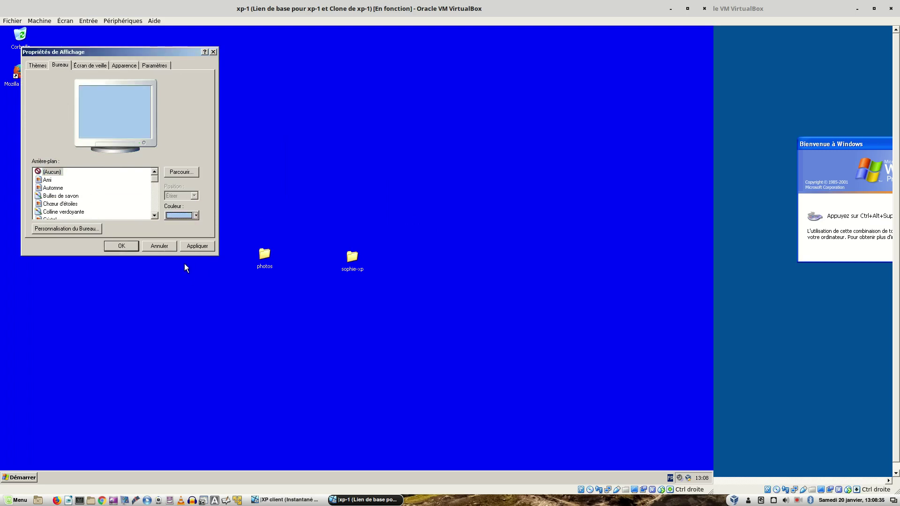
pyautogui.click(199, 246)
pyautogui.click(123, 247)
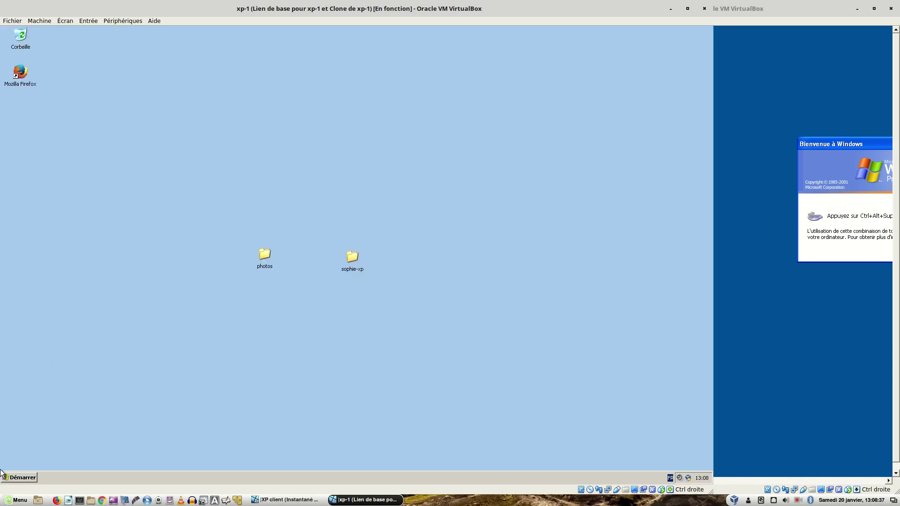
# - Log off xp-1, returning it to the Welcome to Windows screen
pyautogui.click(14, 477)
pyautogui.click(114, 464)
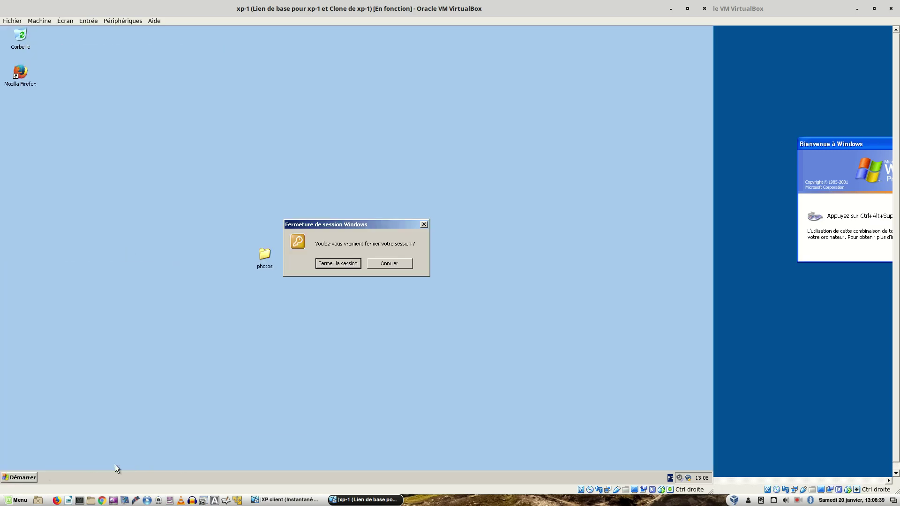
pyautogui.click(335, 263)
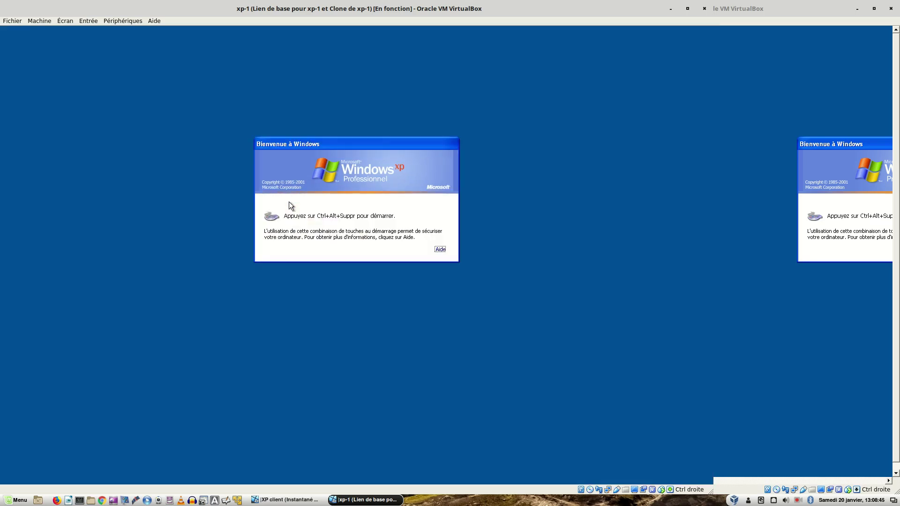
# - Log back on to xp-1 with the user's password, reaching the light blue desktop
pyautogui.hotkey('ctrl', 'alt', 'Delete')
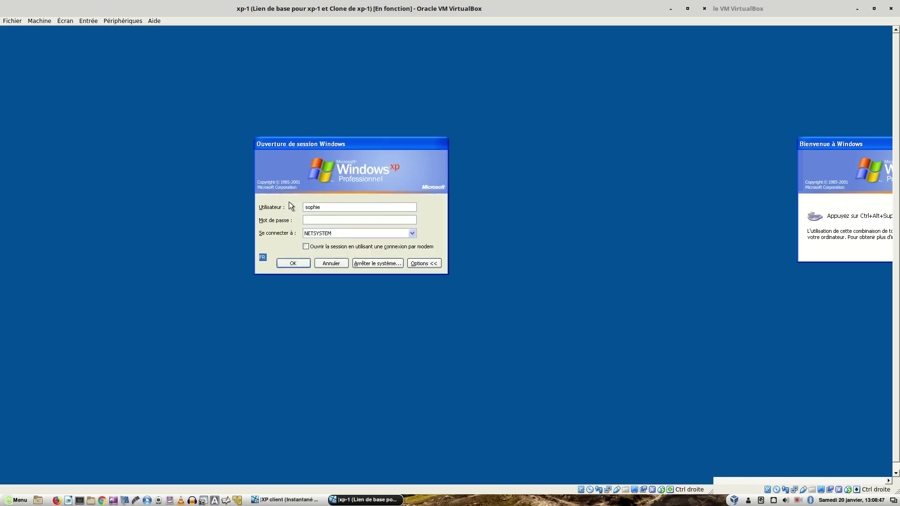
pyautogui.write('*********')
pyautogui.press('Return')
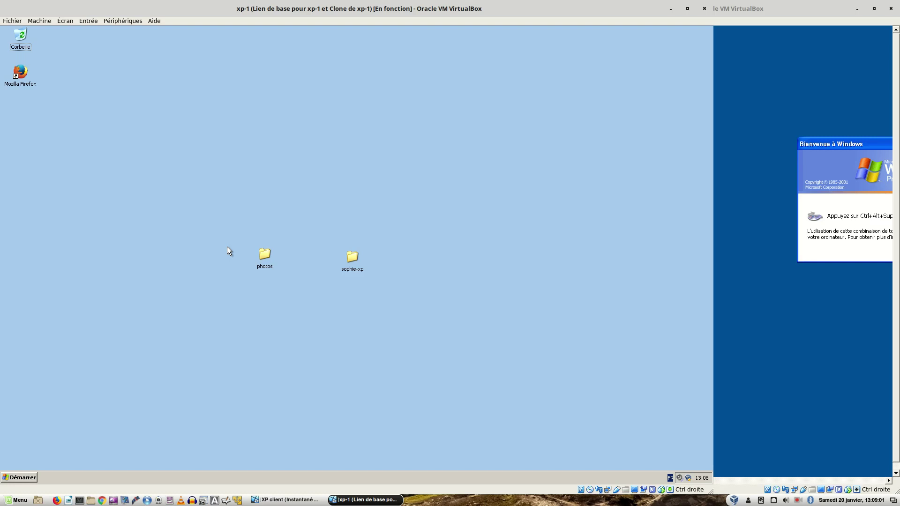
# - Raise the XP client window and enter the user's password in its logon dialog
pyautogui.click(816, 250)
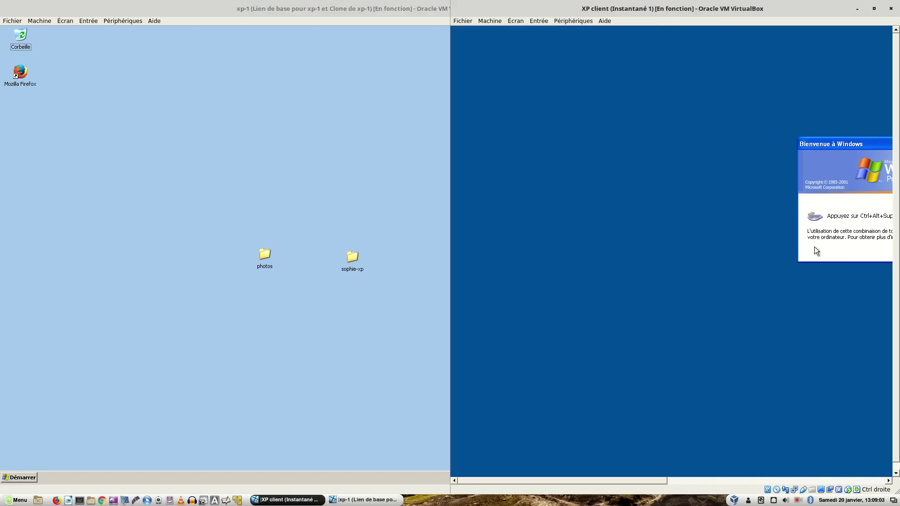
pyautogui.moveTo(673, 7); pyautogui.dragTo(564, 19)
pyautogui.hotkey('ctrl', 'alt', 'Delete')
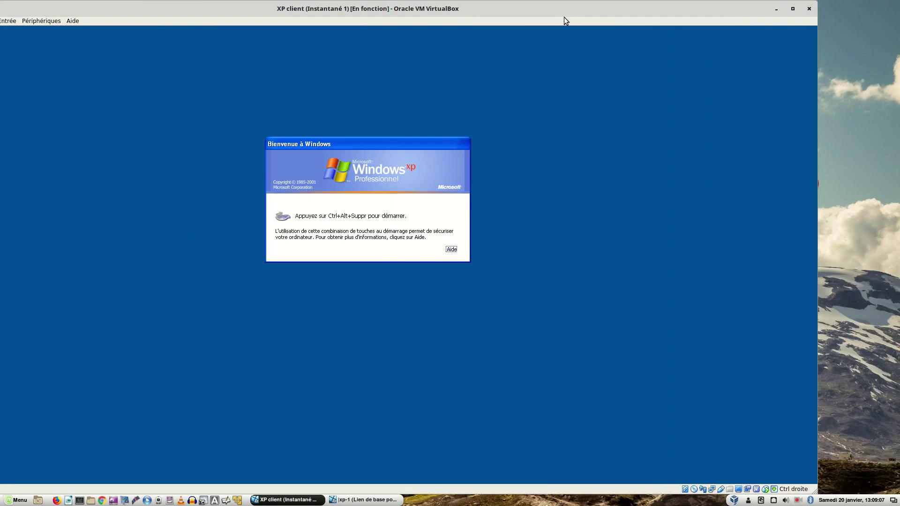
pyautogui.write('*********')
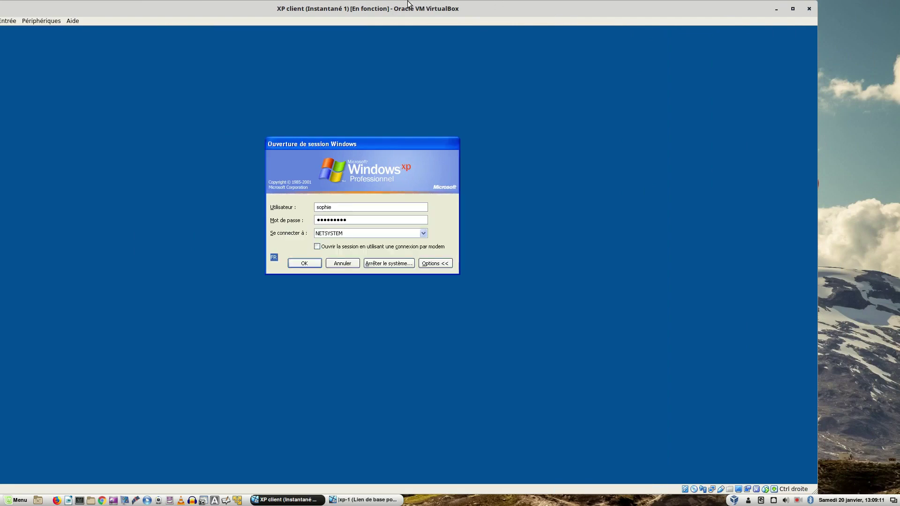
# - Uncover xp-1 and log off its session
pyautogui.moveTo(362, 3); pyautogui.dragTo(776, 59)
pyautogui.click(279, 151)
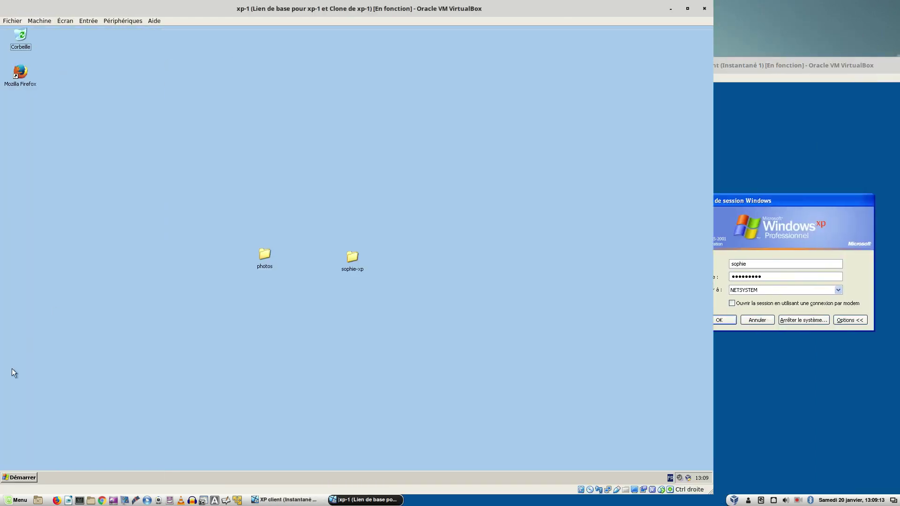
pyautogui.click(19, 478)
pyautogui.click(94, 464)
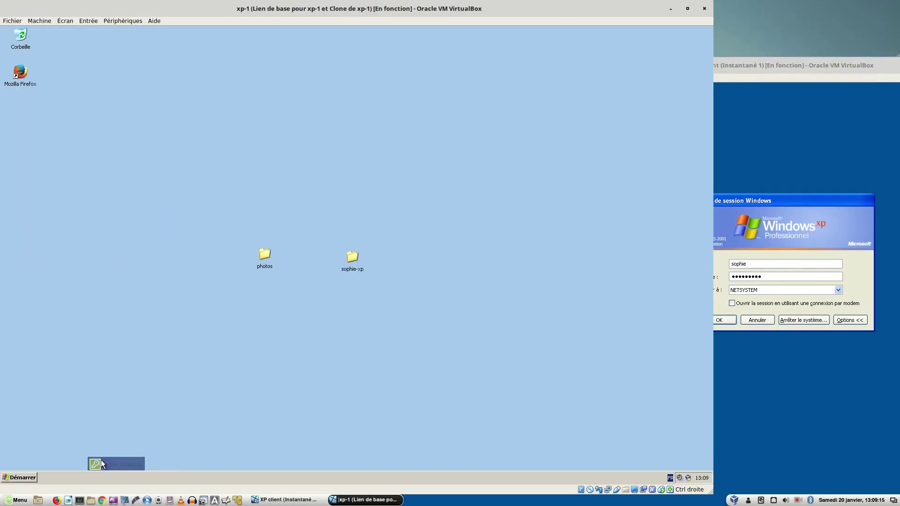
pyautogui.click(341, 260)
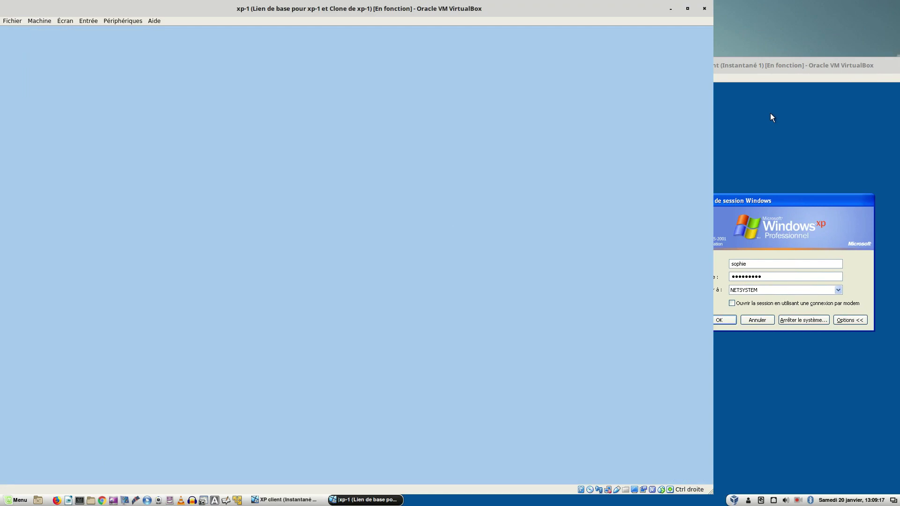
# - Bring the XP client window forward and submit its logon
pyautogui.click(771, 114)
pyautogui.moveTo(748, 64); pyautogui.dragTo(492, 37)
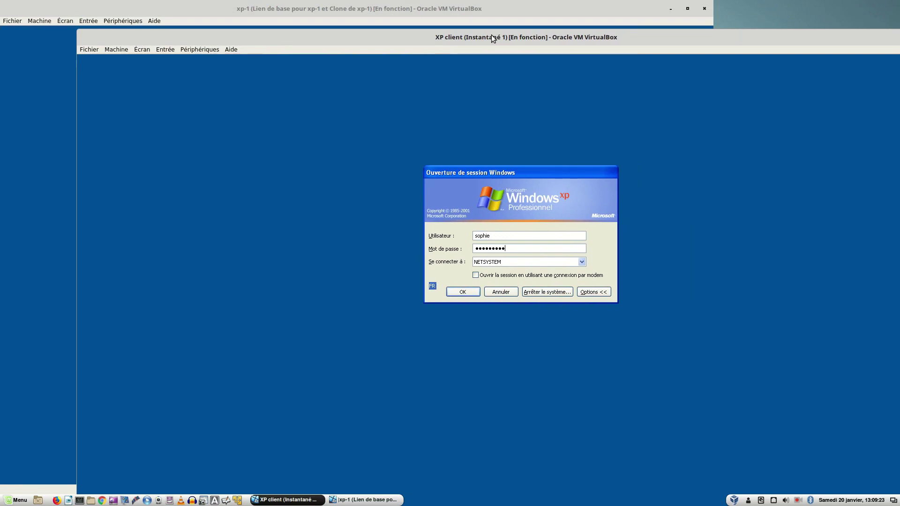
pyautogui.press('Return')
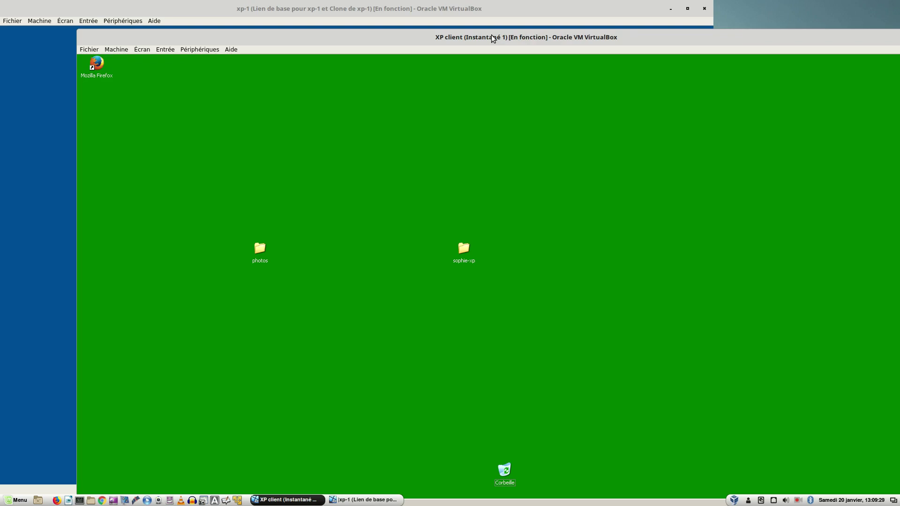
# - Reposition the XP client window and bring xp-1's Welcome to Windows screen to the front
pyautogui.moveTo(480, 37)
pyautogui.mouseDown()
pyautogui.moveTo(473, 11)
pyautogui.moveTo(471, 25)
pyautogui.mouseUp()
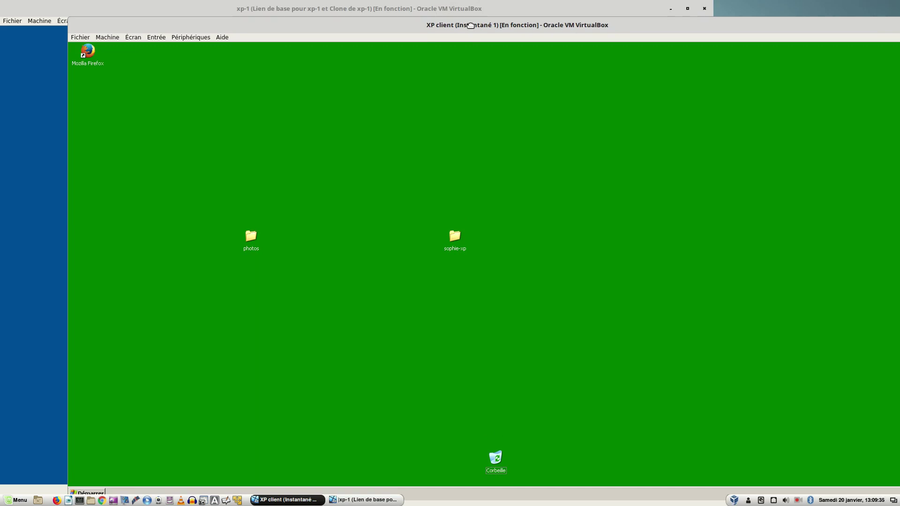
pyautogui.moveTo(471, 25); pyautogui.dragTo(498, 24)
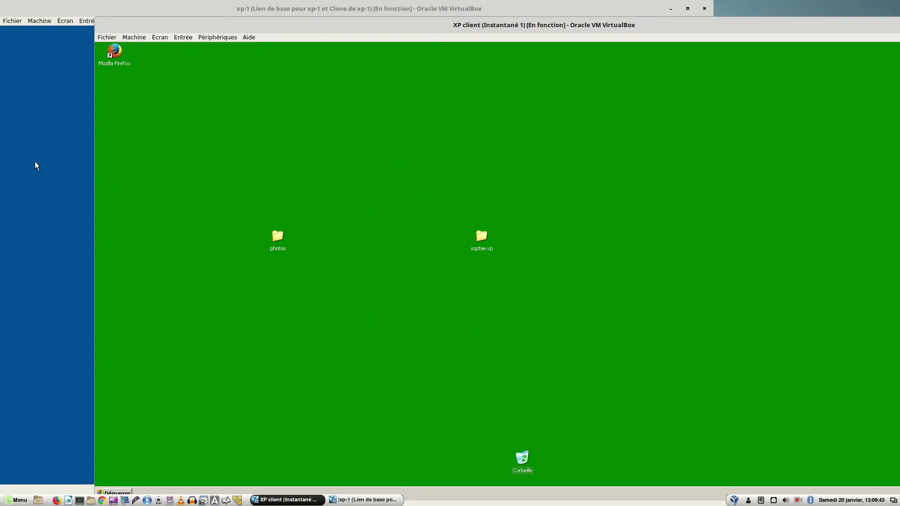
pyautogui.click(52, 146)
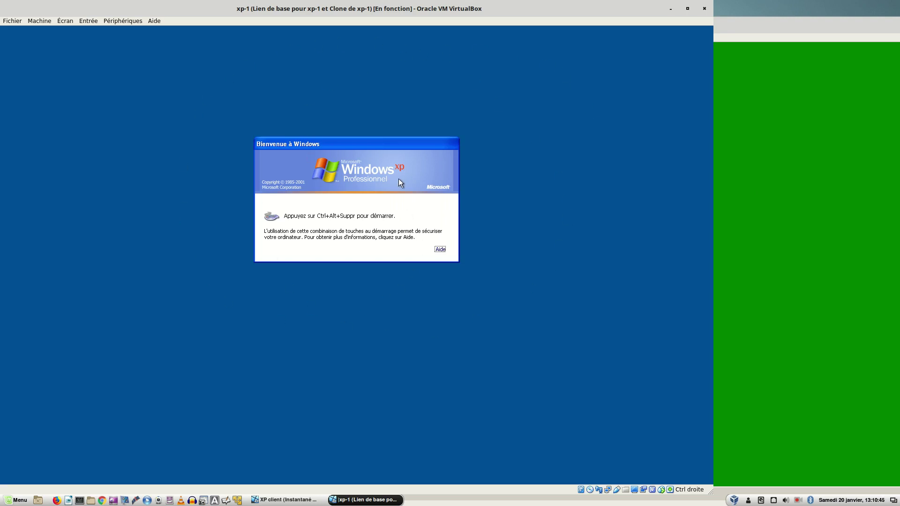
# - Log on to xp-1 as another domain user, replacing sophie's name with the new user name and password
pyautogui.click(790, 155)
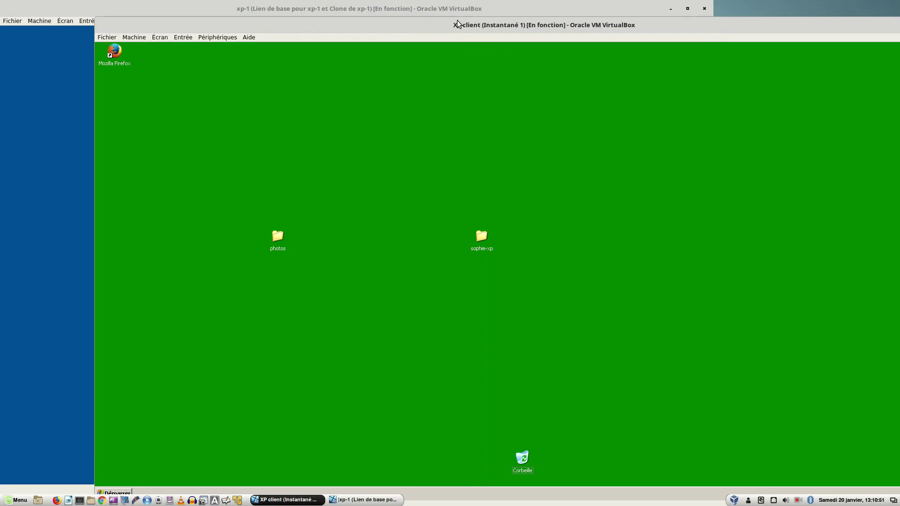
pyautogui.click(53, 207)
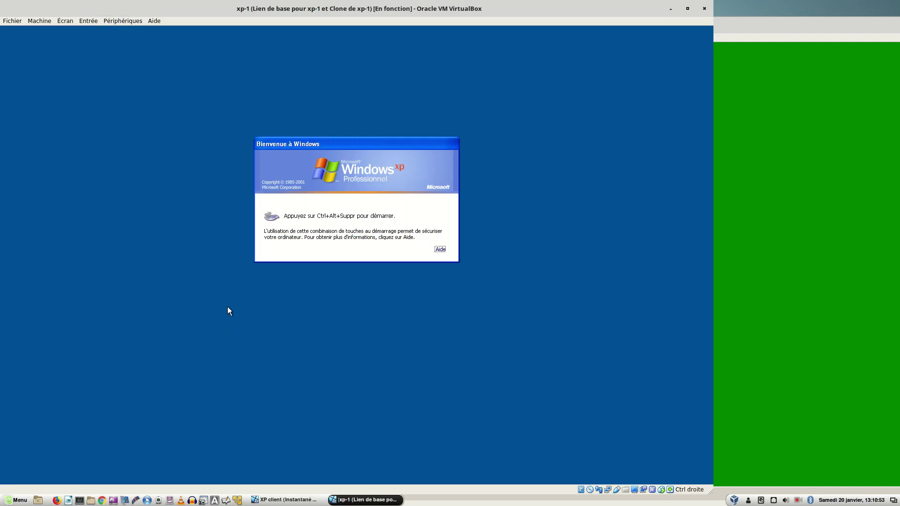
pyautogui.hotkey('ctrl', 'alt', 'Delete')
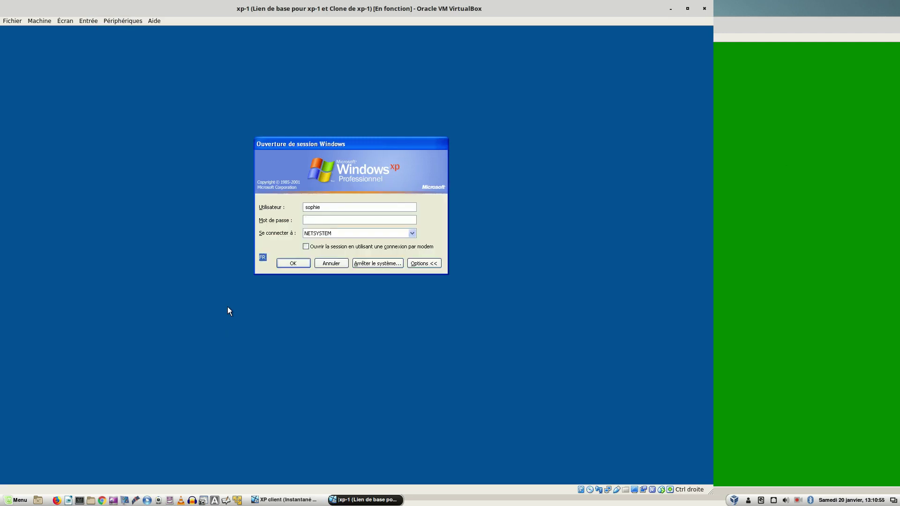
pyautogui.doubleClick(314, 207)
pyautogui.write('jea*********')
pyautogui.press('Return')
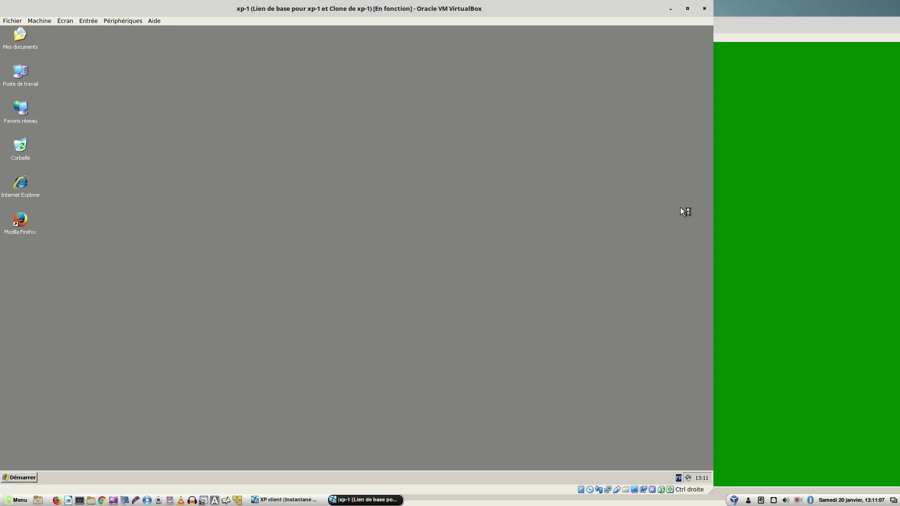
# - Log the current user off xp-1 from the Start menu
pyautogui.click(23, 477)
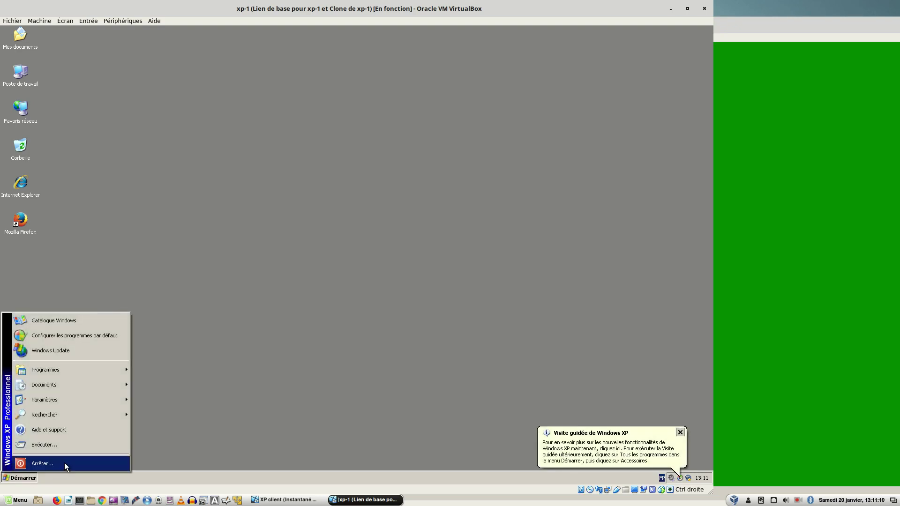
pyautogui.click(64, 463)
pyautogui.click(361, 243)
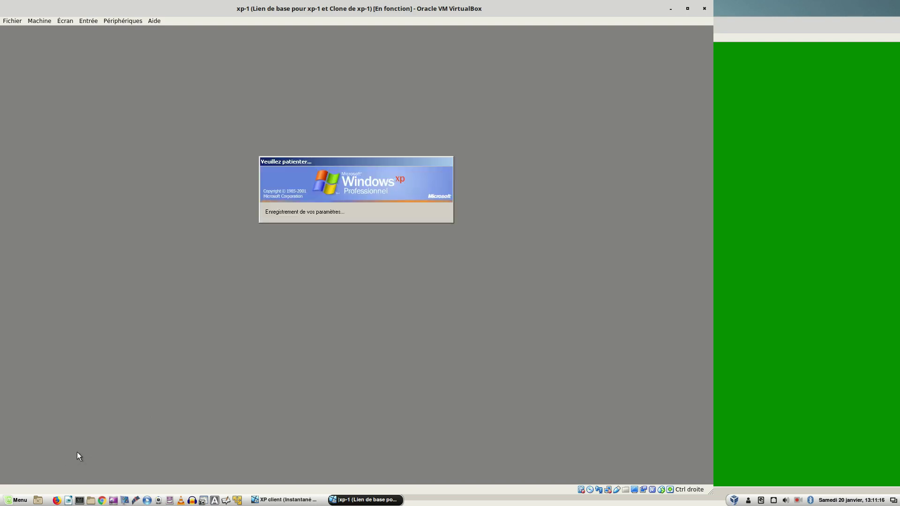
# - Log on to xp-1 as 'administrateur' with the administrator password
pyautogui.hotkey('ctrl', 'alt', 'Delete')
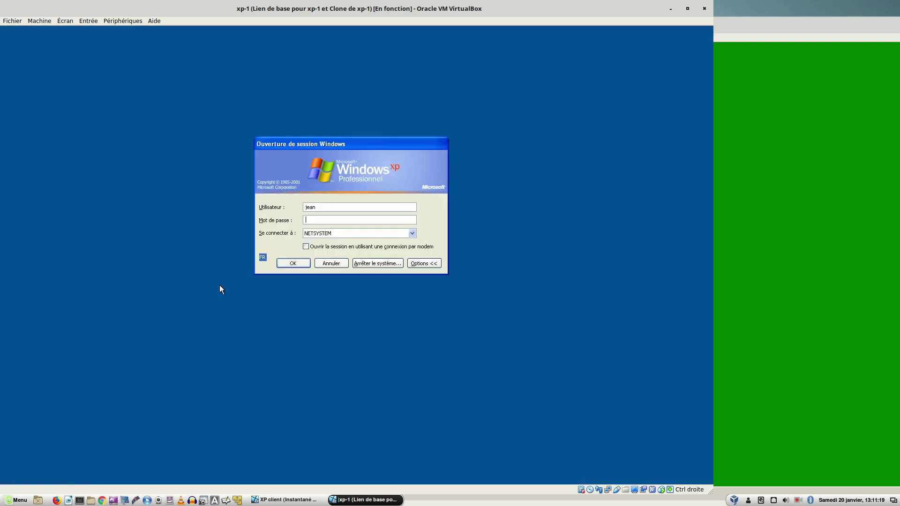
pyautogui.press('Tab')
pyautogui.press('Tab')
pyautogui.press('Tab')
pyautogui.press('Tab')
pyautogui.press('Tab')
pyautogui.press('Tab')
pyautogui.press('Tab')
pyautogui.write('administrateur')
pyautogui.press('Tab')
pyautogui.write('•••••••••')
pyautogui.press('Return')
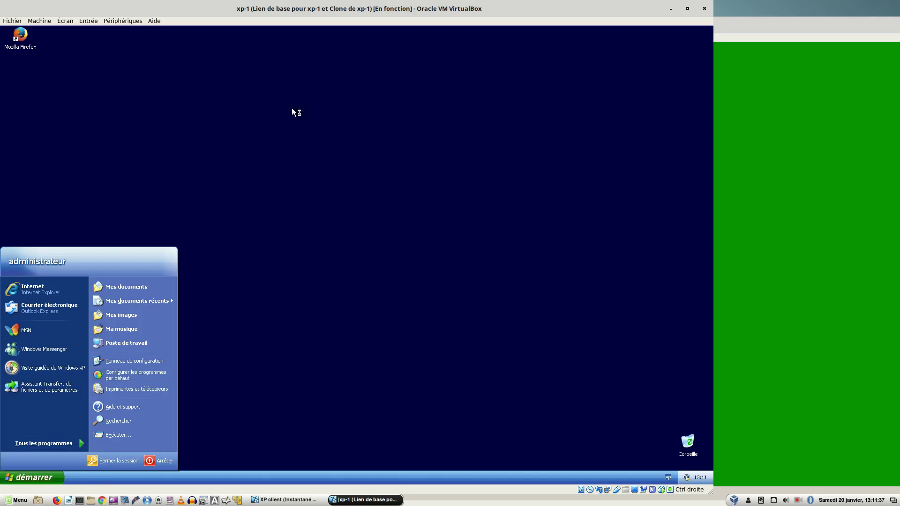
# - Switch the XP taskbar to the classic Start menu style and apply it
pyautogui.rightClick(40, 477)
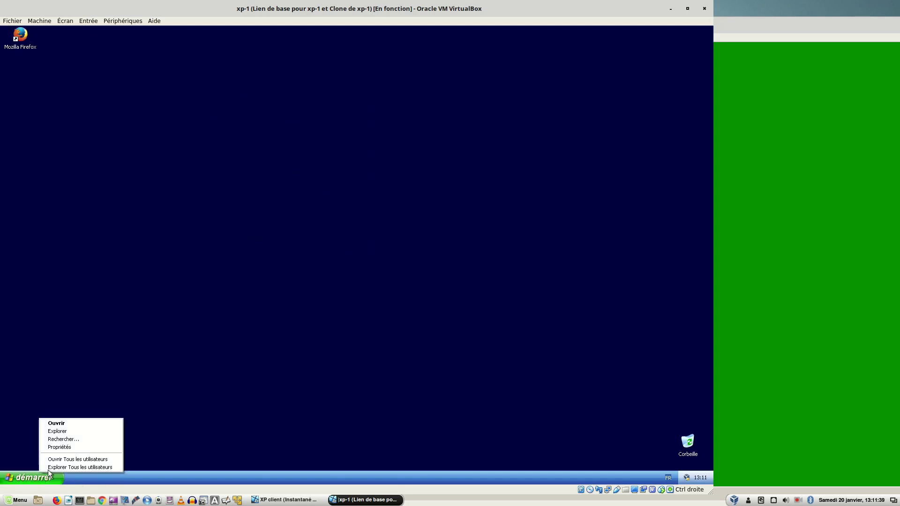
pyautogui.click(66, 447)
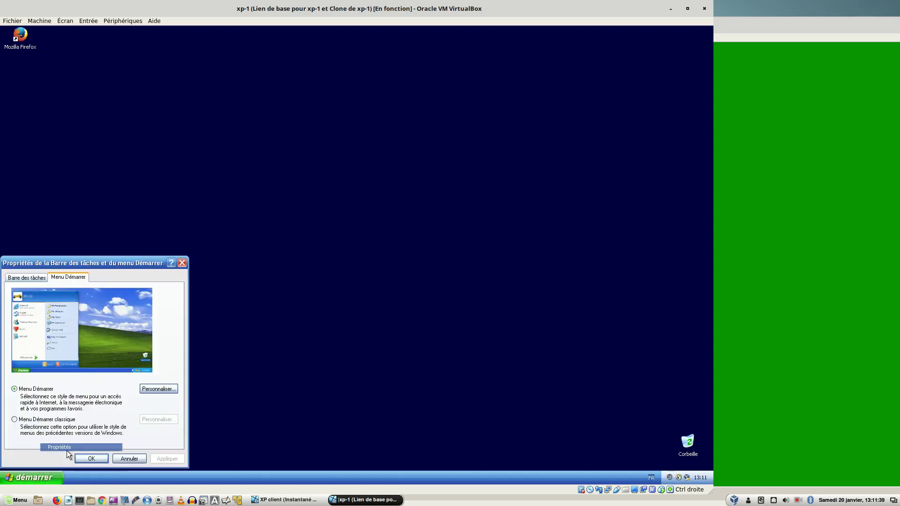
pyautogui.click(26, 424)
pyautogui.click(155, 459)
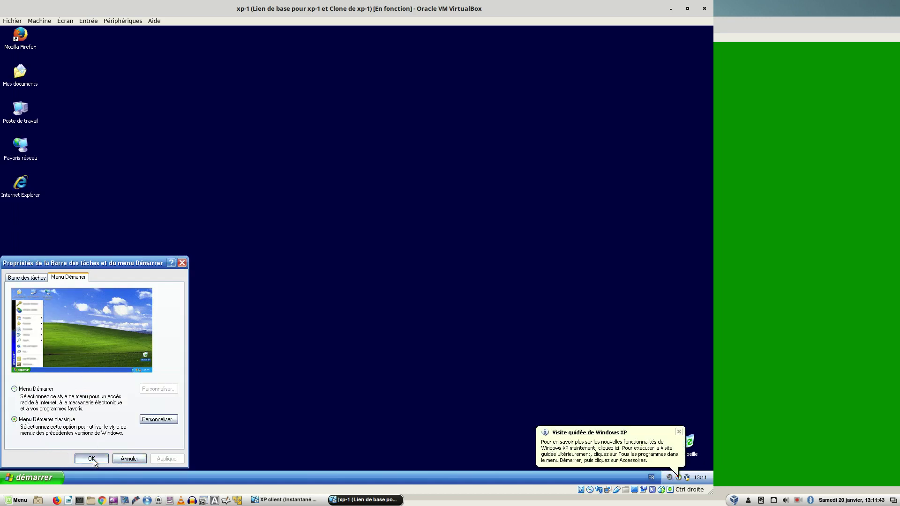
pyautogui.click(93, 459)
# - Open the User Profiles settings from Poste de travail's Advanced system properties
pyautogui.rightClick(14, 115)
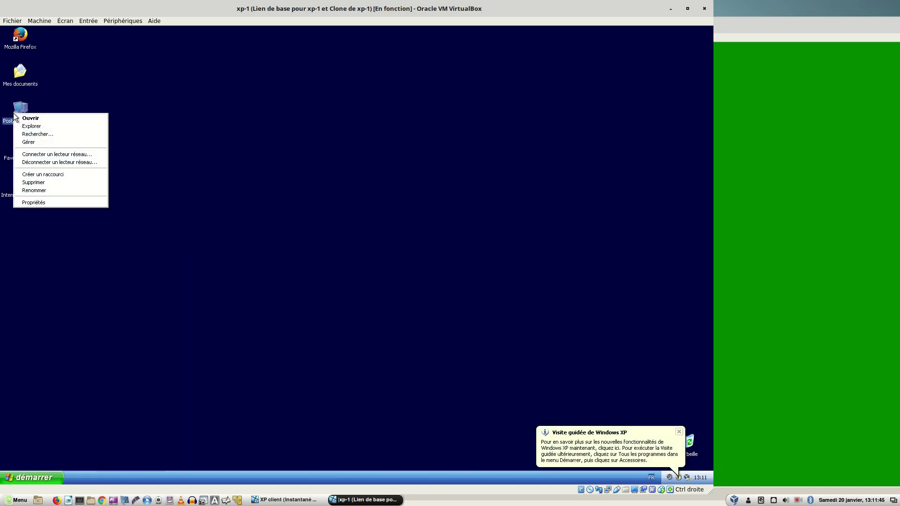
pyautogui.click(46, 202)
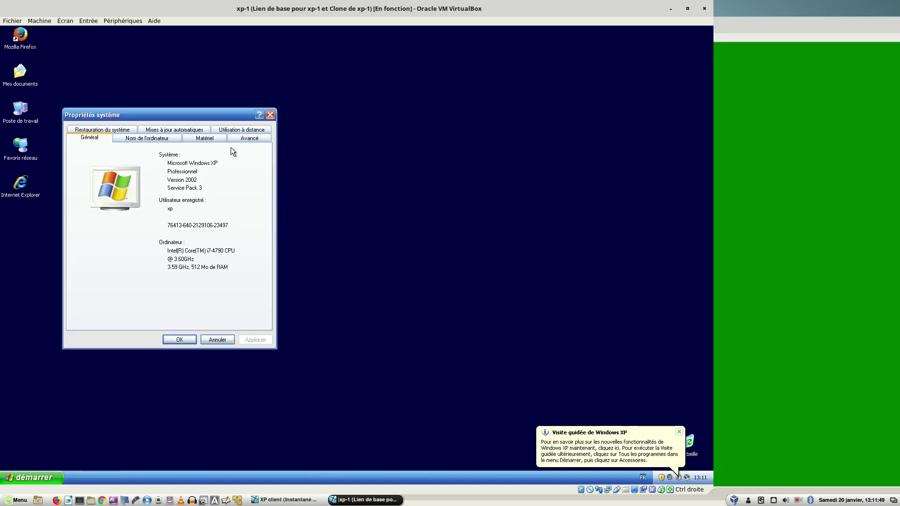
pyautogui.moveTo(186, 114); pyautogui.dragTo(295, 111)
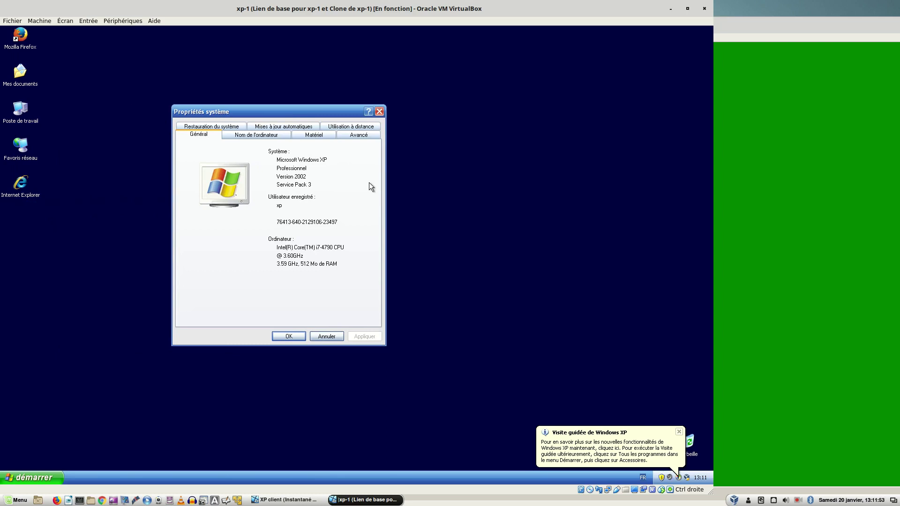
pyautogui.click(351, 137)
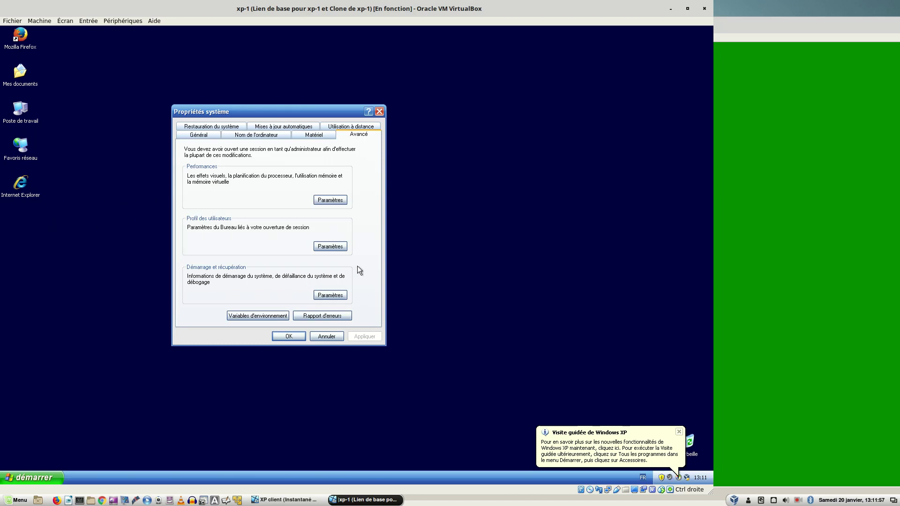
pyautogui.click(330, 247)
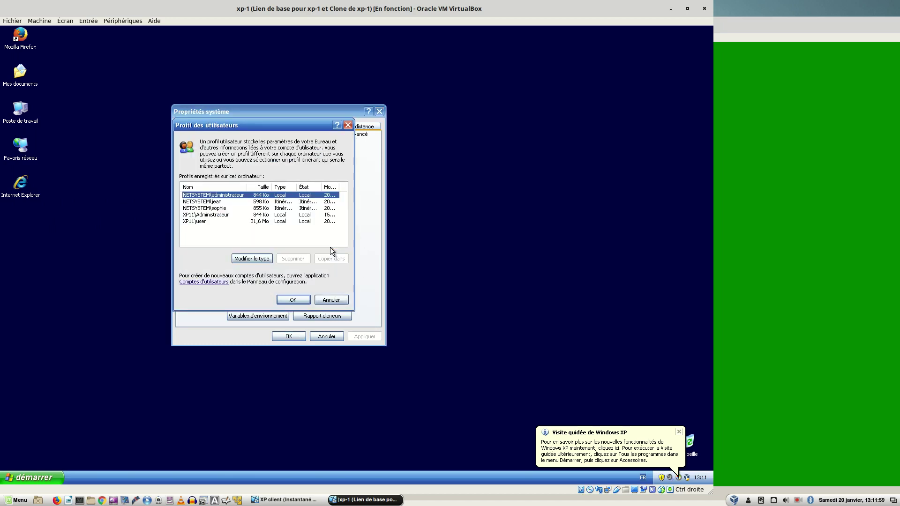
# - Review the stored domain and local profiles, trying and cancelling a type change on the 855 Ko profile
pyautogui.click(212, 208)
pyautogui.click(218, 202)
pyautogui.click(218, 210)
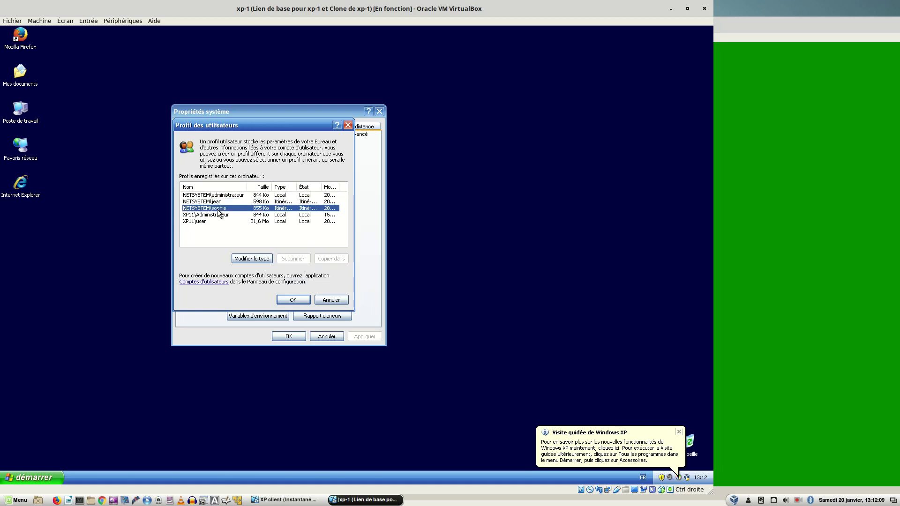
pyautogui.click(249, 258)
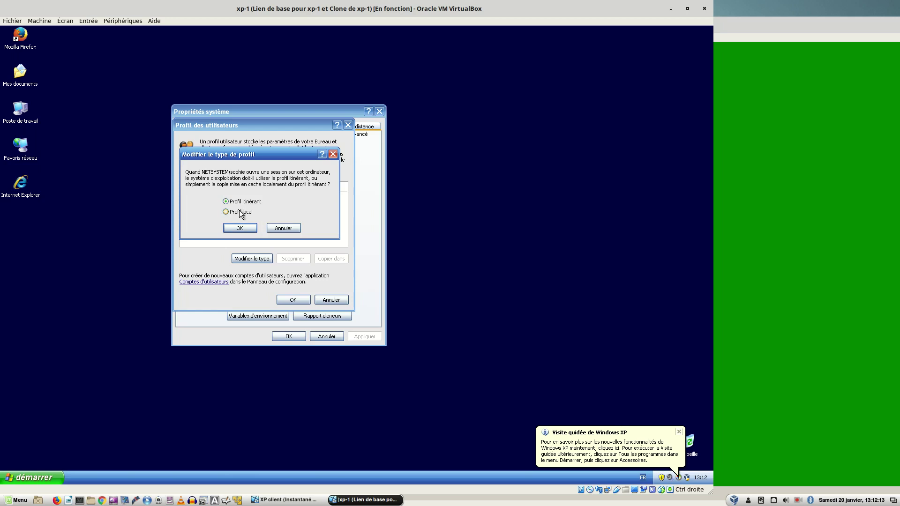
pyautogui.click(284, 230)
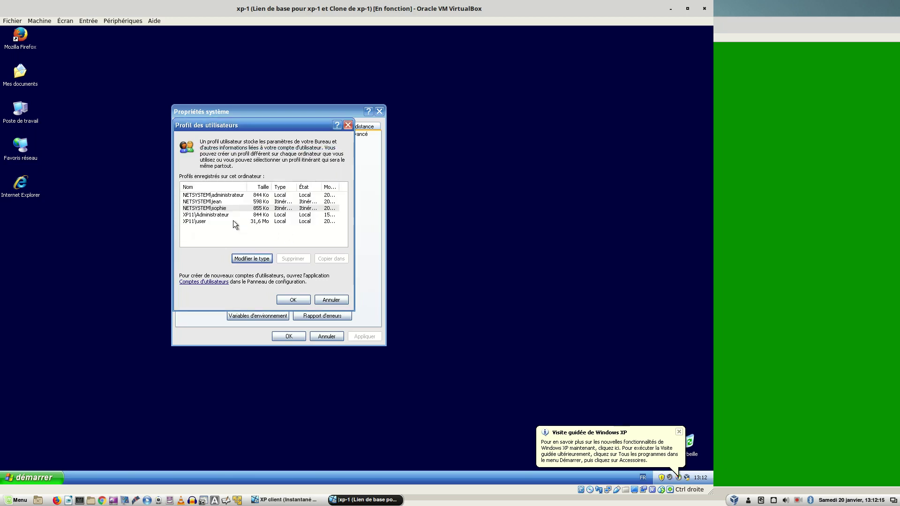
pyautogui.click(218, 208)
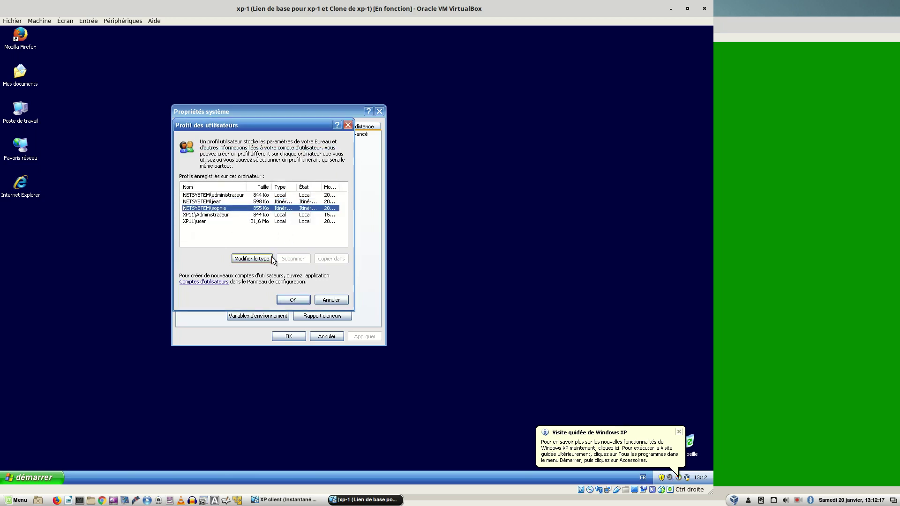
pyautogui.click(219, 201)
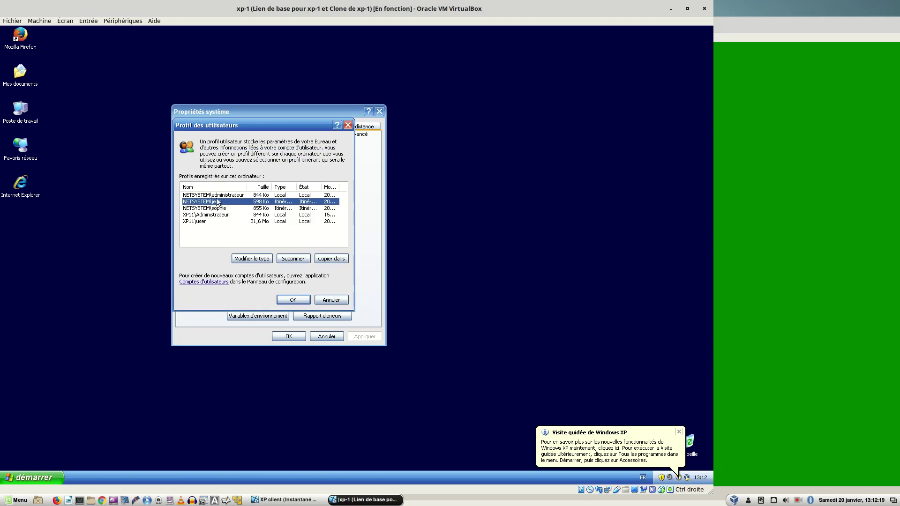
pyautogui.click(215, 195)
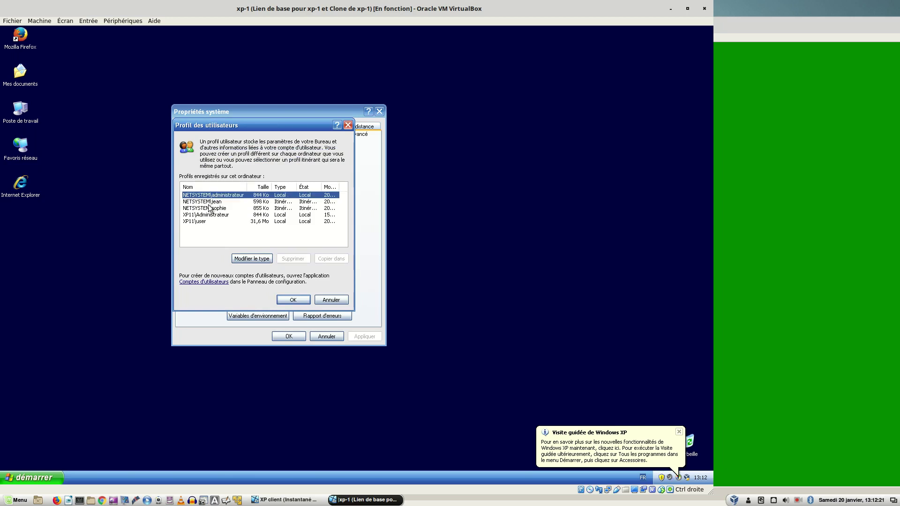
pyautogui.click(209, 203)
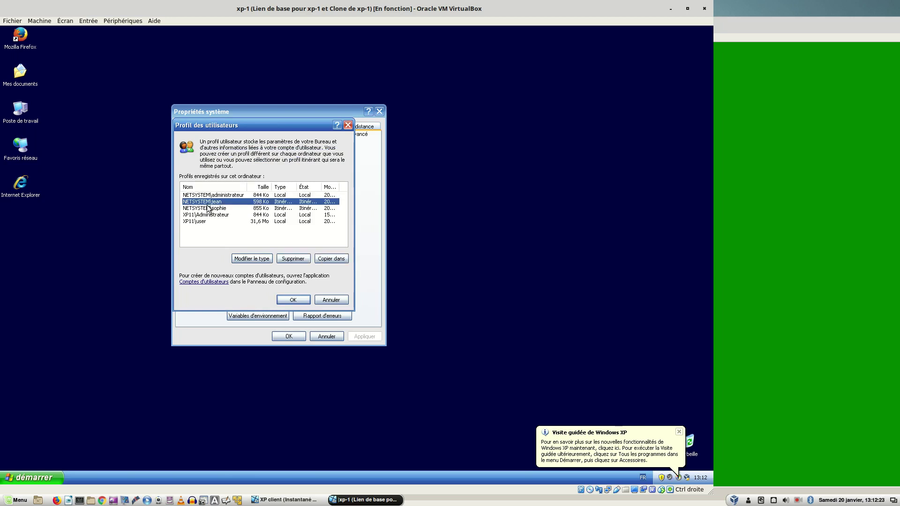
pyautogui.click(209, 208)
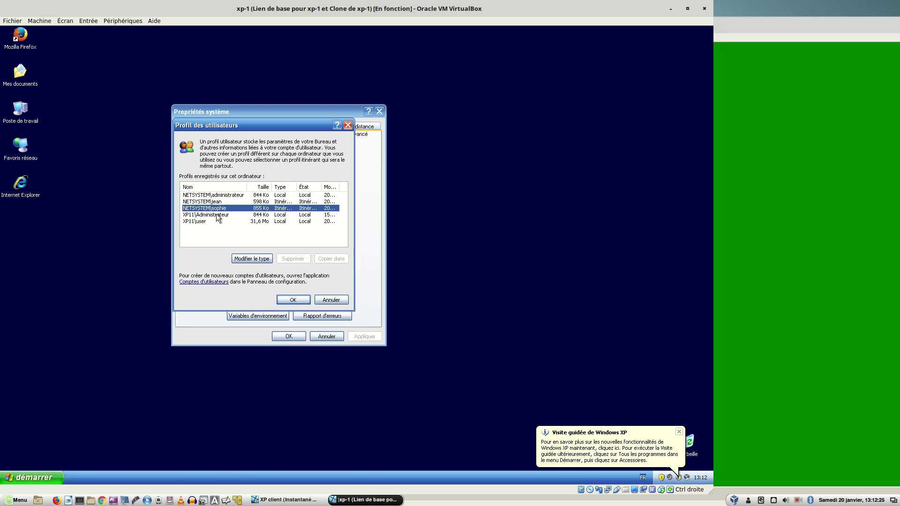
pyautogui.click(219, 215)
pyautogui.click(212, 209)
pyautogui.click(214, 202)
pyautogui.click(218, 208)
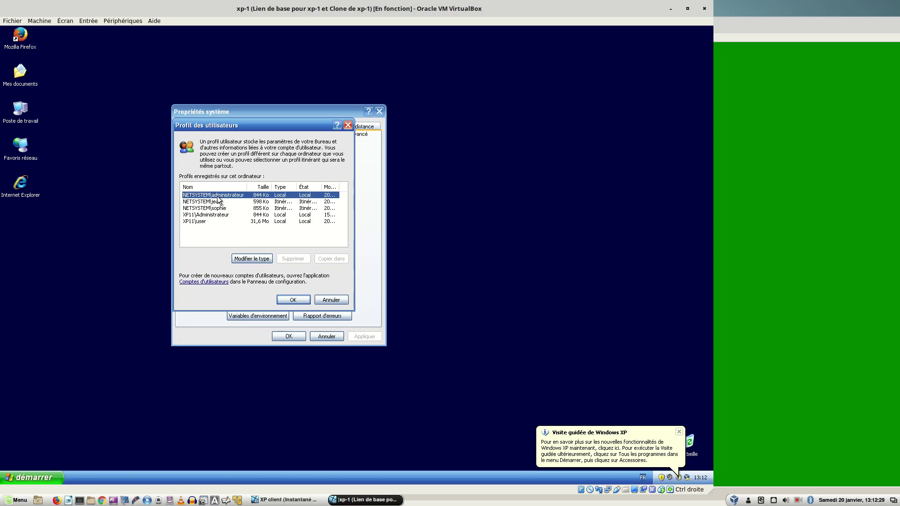
pyautogui.click(218, 203)
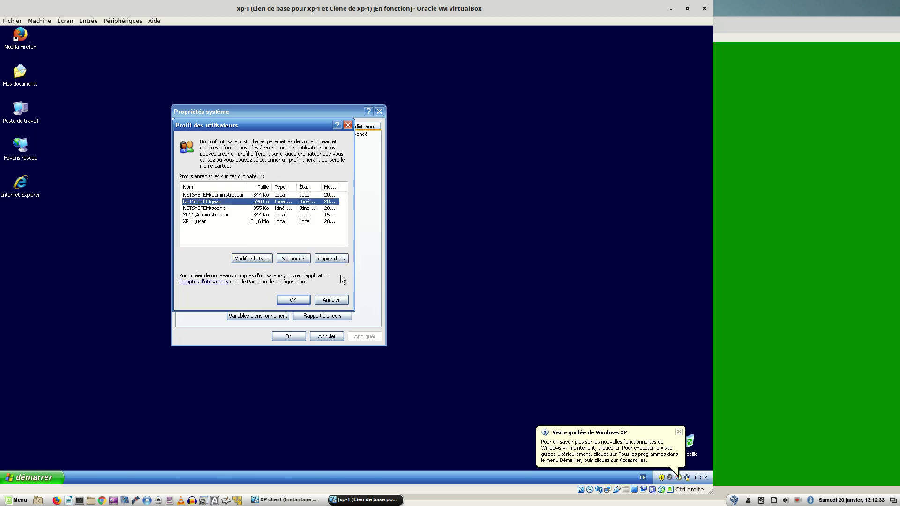
# - Change the 855 Ko NETSYSTEM roaming profile to Profil local, then close both dialogs
pyautogui.click(209, 210)
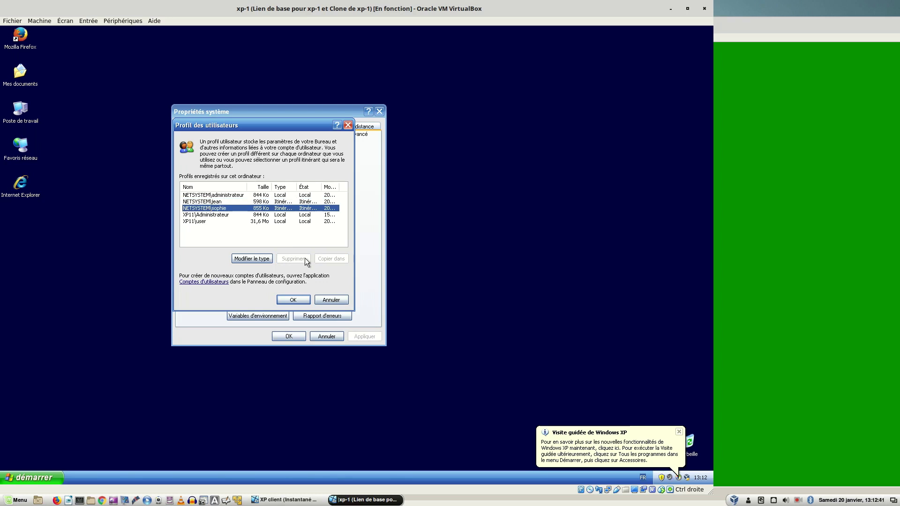
pyautogui.click(211, 215)
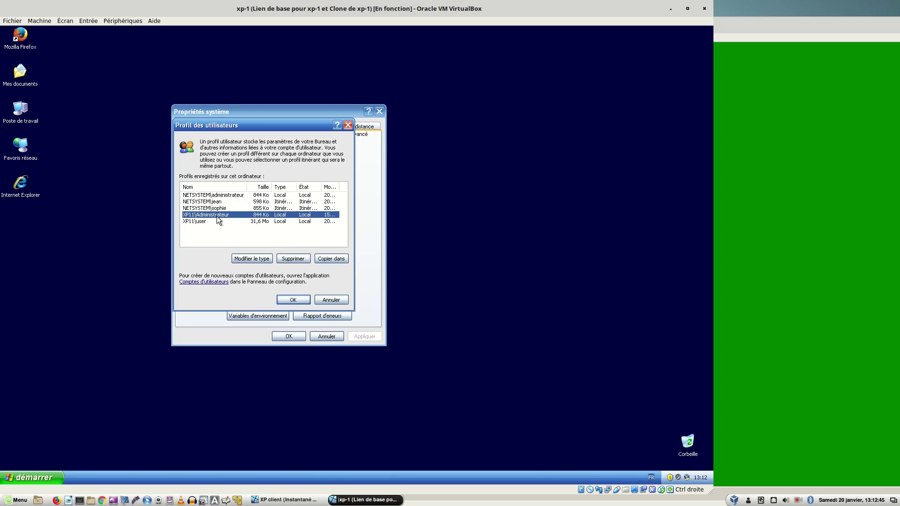
pyautogui.click(225, 222)
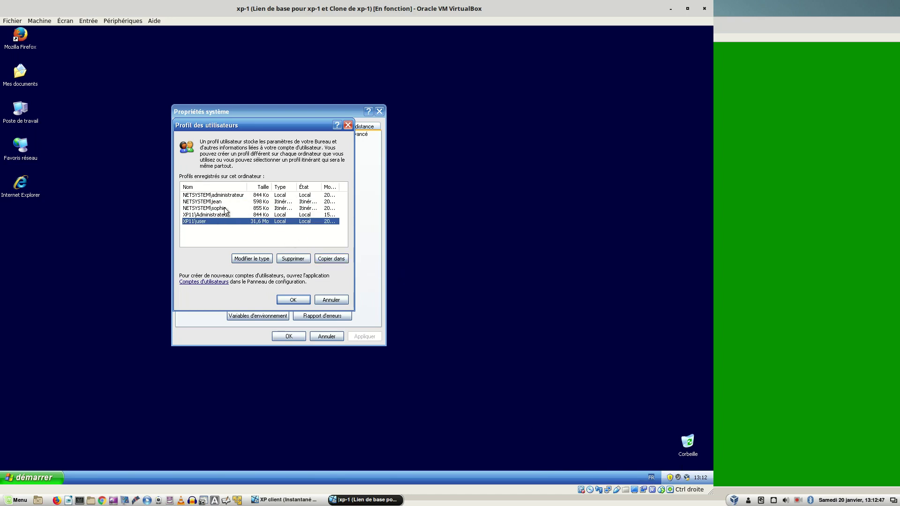
pyautogui.click(217, 208)
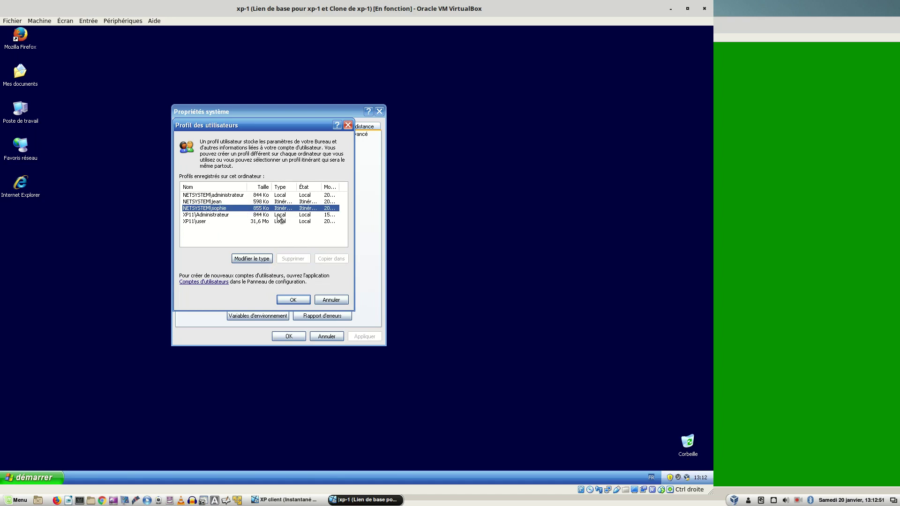
pyautogui.click(246, 260)
pyautogui.click(239, 212)
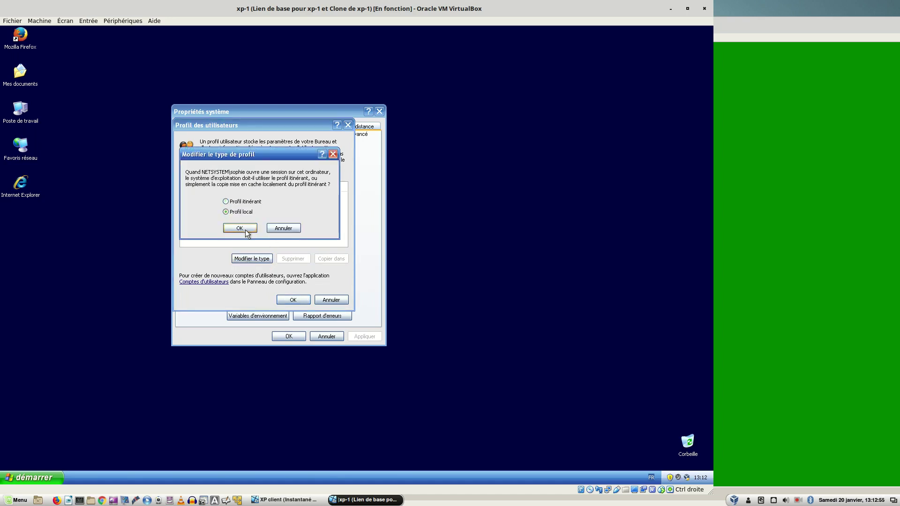
pyautogui.click(245, 230)
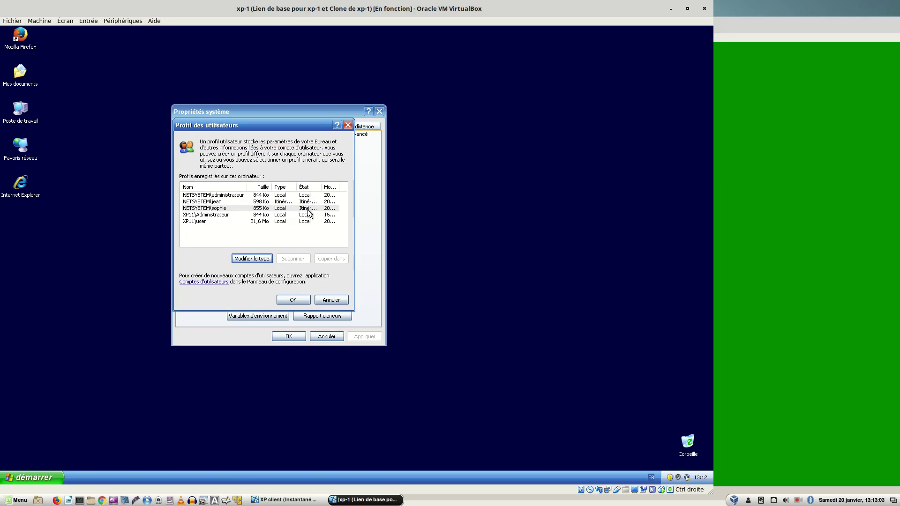
pyautogui.click(218, 209)
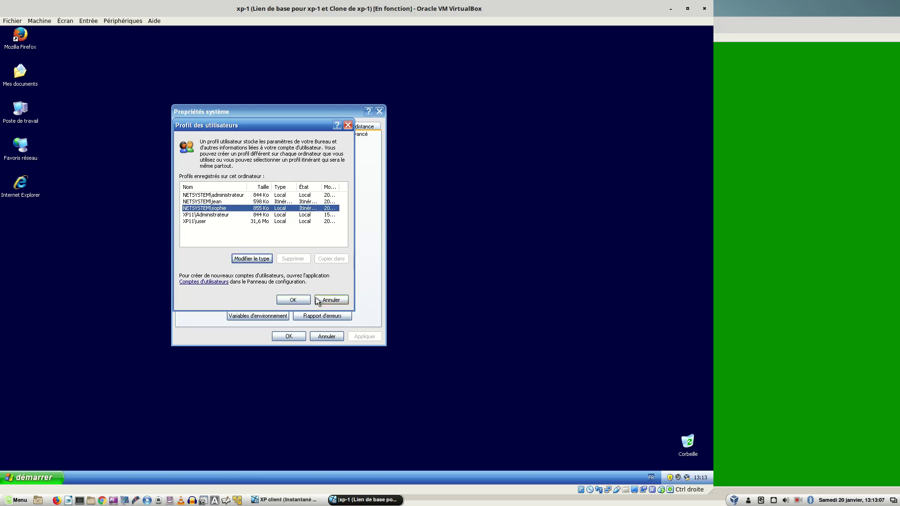
pyautogui.click(302, 301)
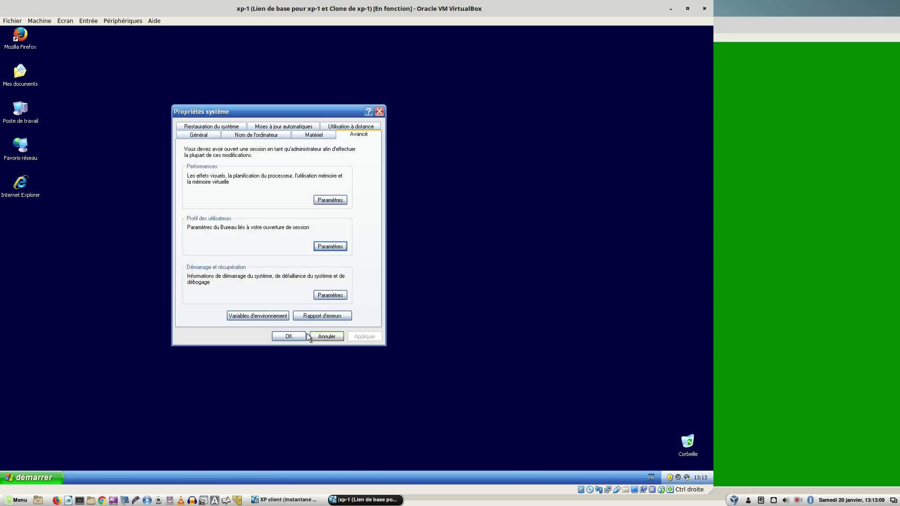
pyautogui.click(289, 336)
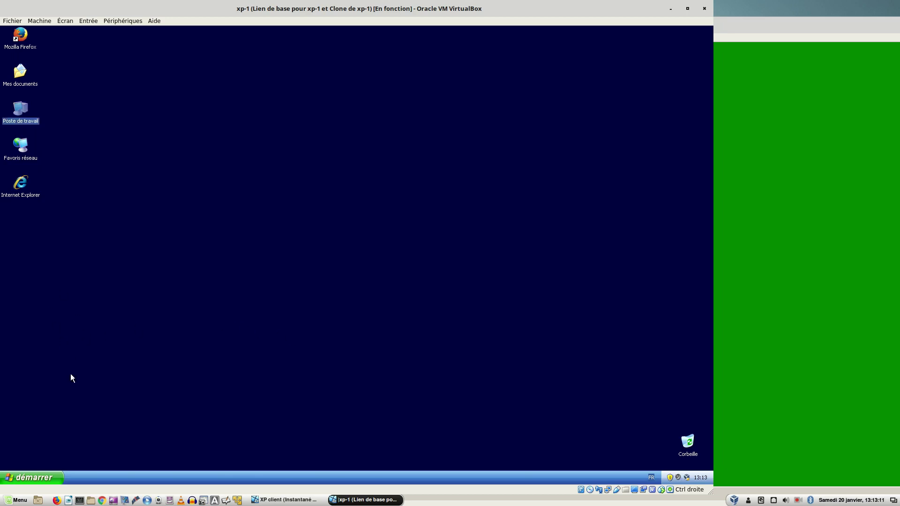
# - Reopen the User Profiles list from Poste de travail's Advanced system properties
pyautogui.rightClick(11, 118)
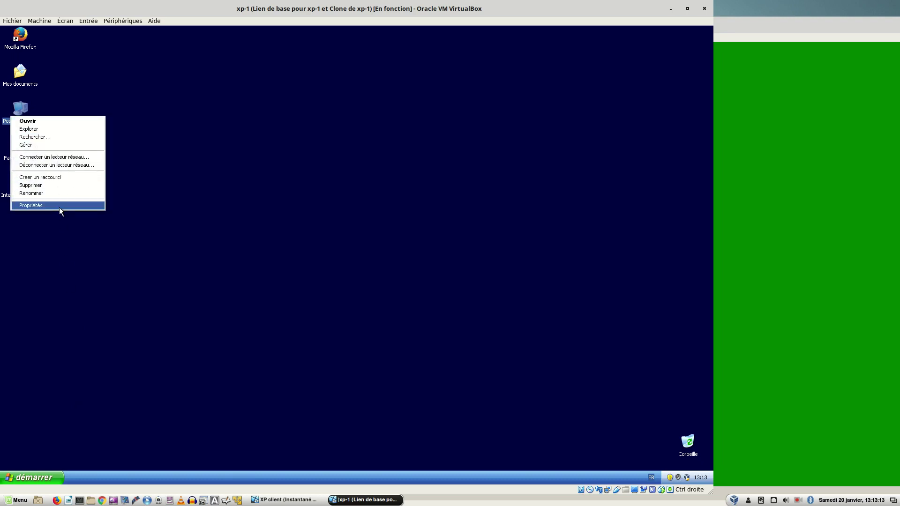
pyautogui.click(59, 207)
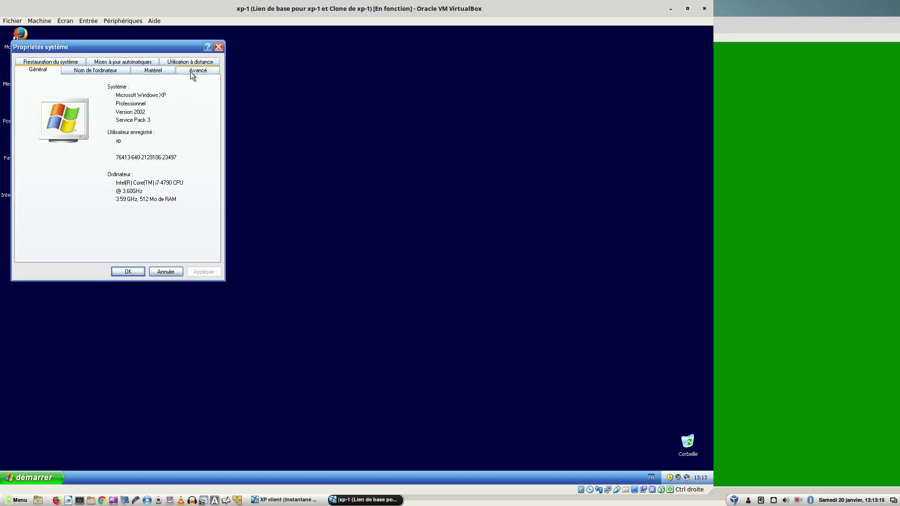
pyautogui.click(192, 72)
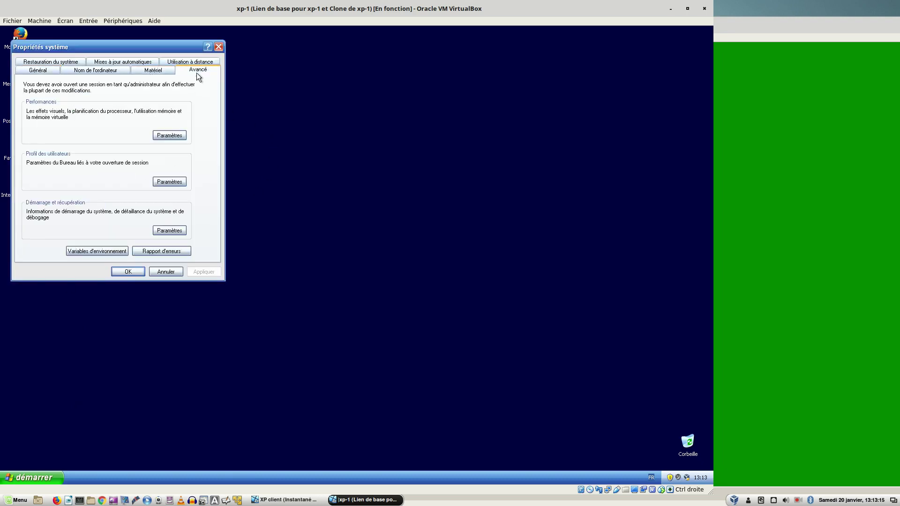
pyautogui.click(170, 182)
pyautogui.moveTo(103, 60); pyautogui.dragTo(312, 141)
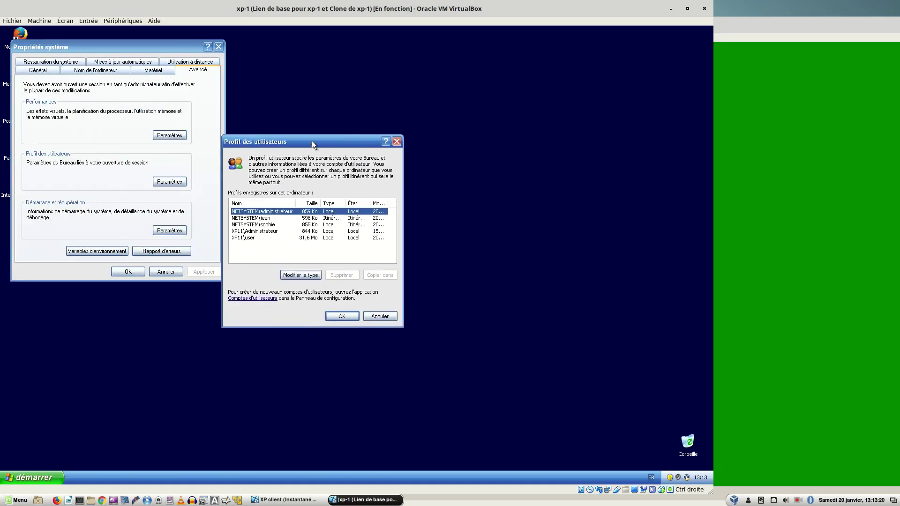
# - Check the stored profiles' types, select the user's NETSYSTEM profile, and close the list with OK
pyautogui.click(271, 225)
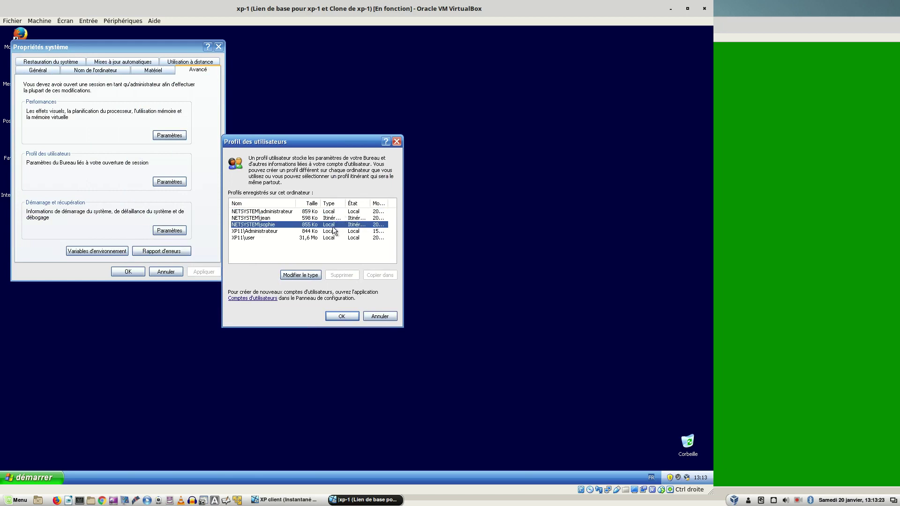
pyautogui.click(309, 218)
pyautogui.click(307, 226)
pyautogui.click(303, 232)
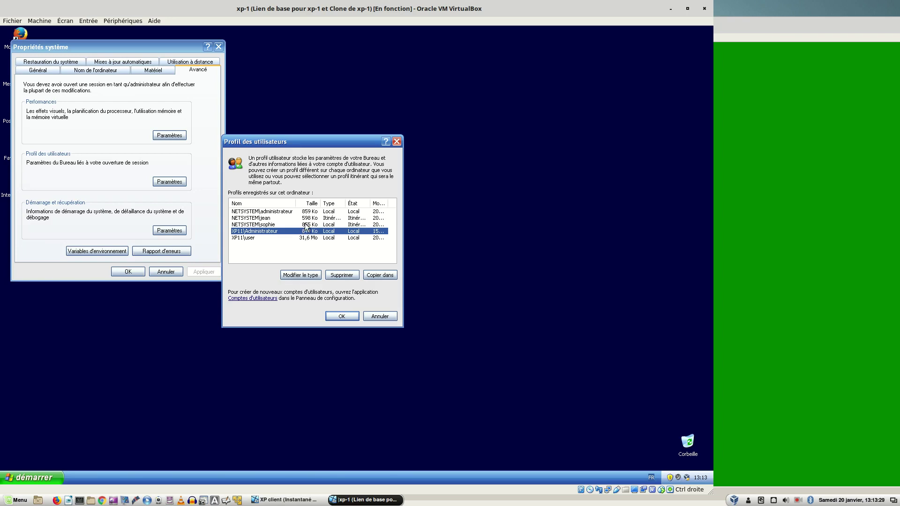
pyautogui.click(307, 219)
pyautogui.click(305, 225)
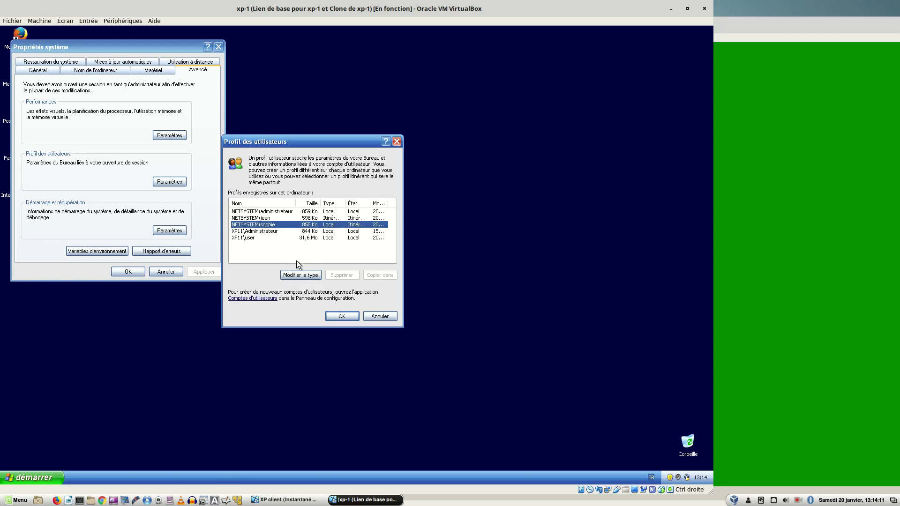
pyautogui.click(347, 315)
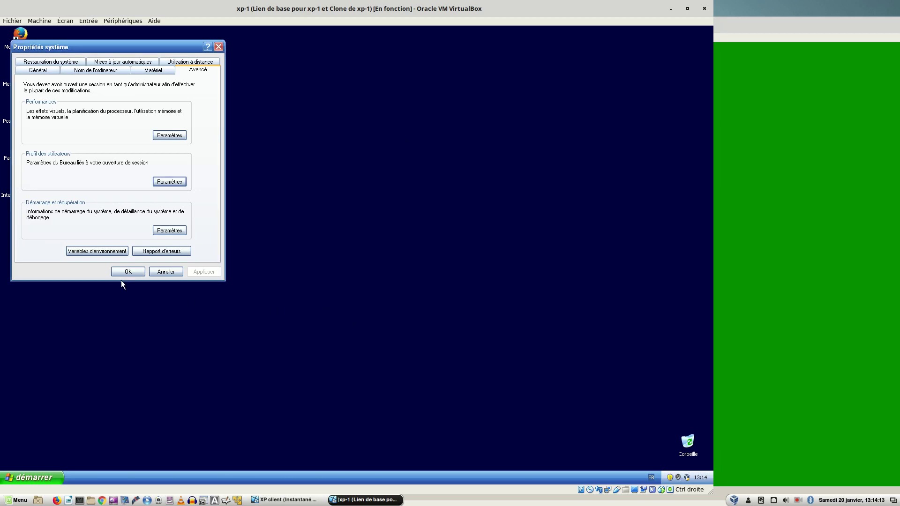
# - Confirm Propriétés système with OK, leaving the dark blue administrator desktop visible
pyautogui.click(123, 274)
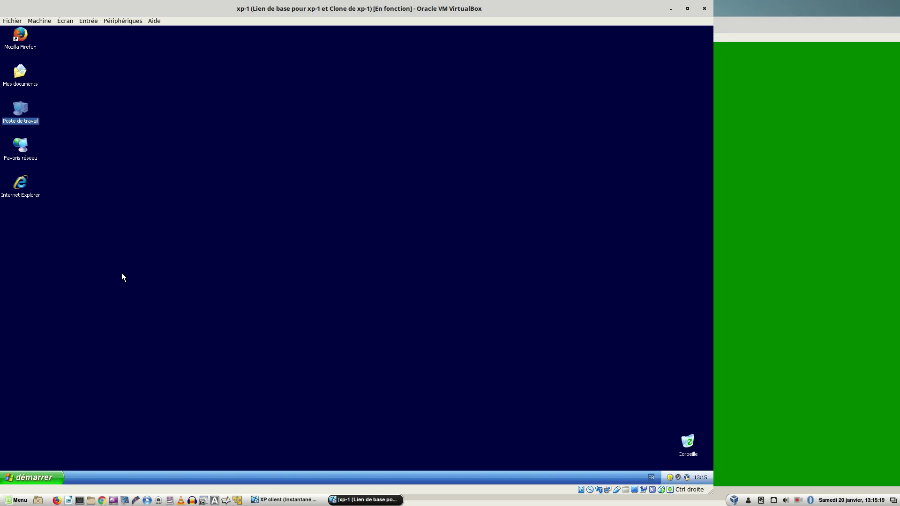
# - Switch to the Windows Server 2012 guest and unlock it with the administrator password
pyautogui.hotkey('ctrl', 'alt', 'Left')
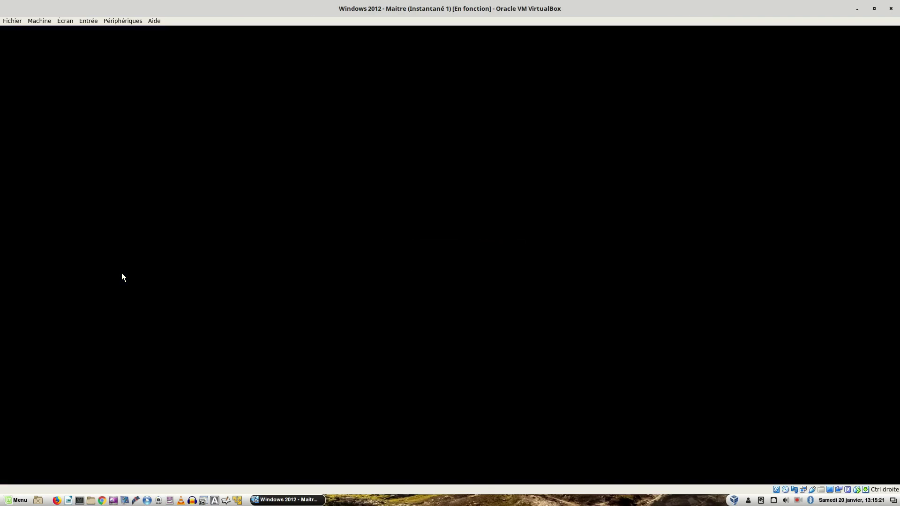
pyautogui.hotkey('ctrl', 'alt', 'Delete')
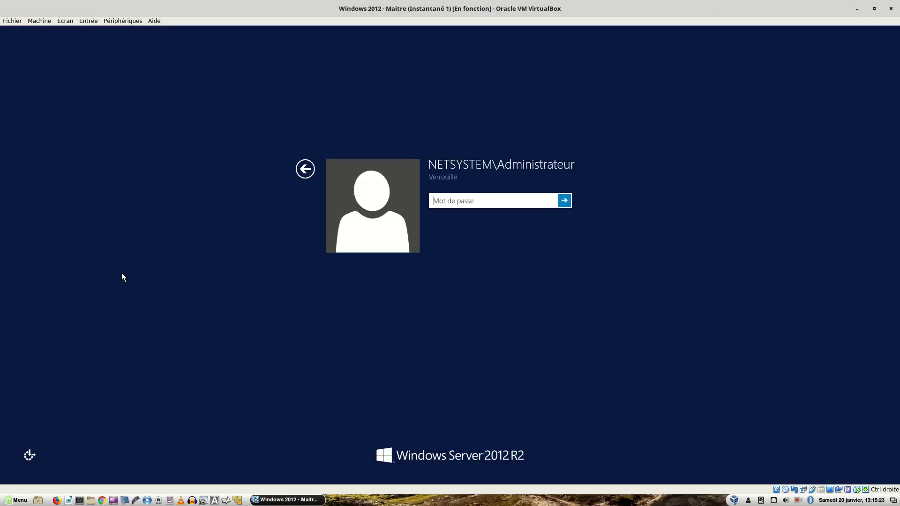
pyautogui.write('**********')
pyautogui.press('Return')
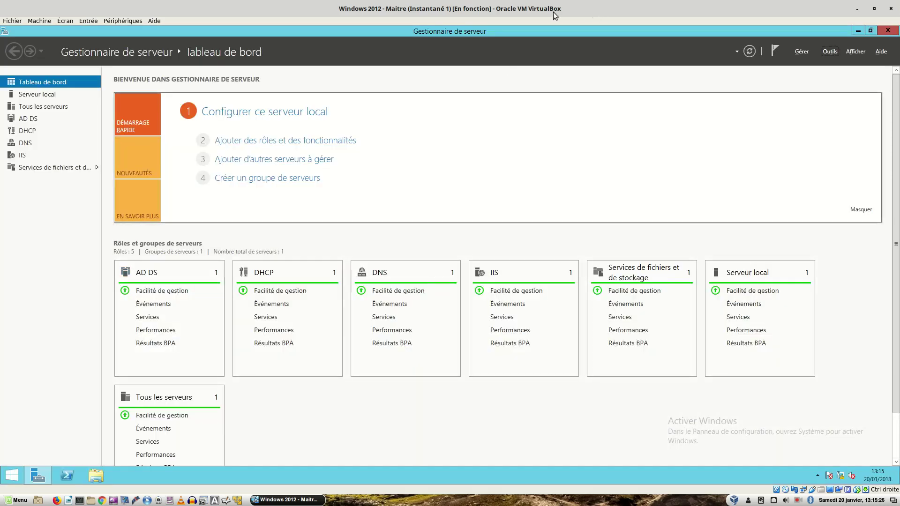
# - Open the user's account properties in Active Directory Users and Computers, leaving the unlock option unchanged
pyautogui.click(828, 52)
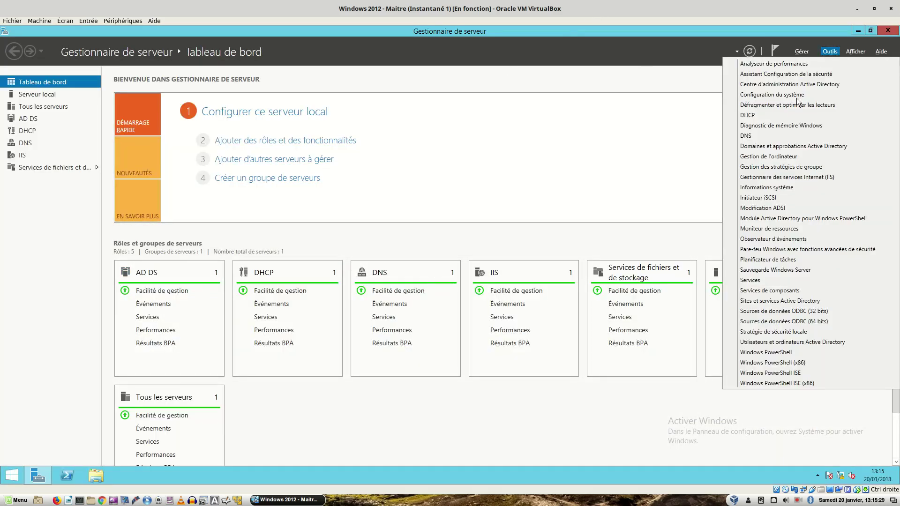
pyautogui.click(775, 343)
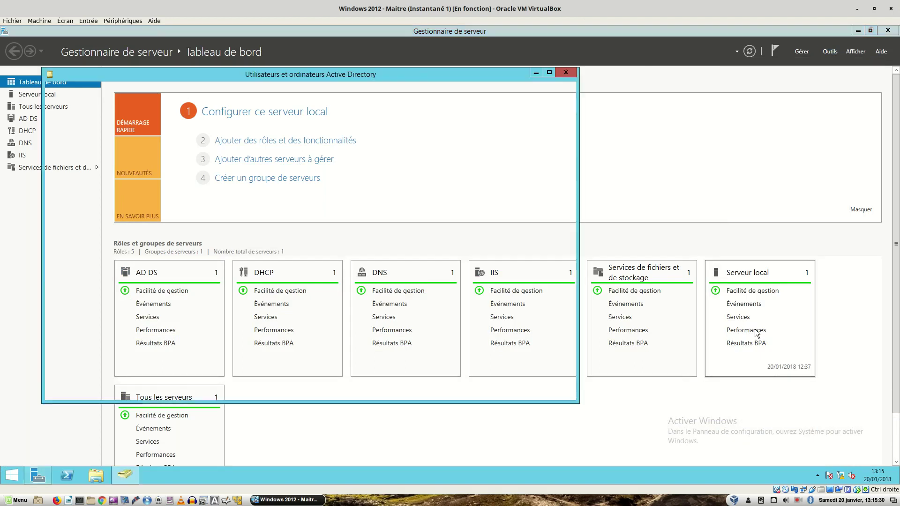
pyautogui.click(151, 140)
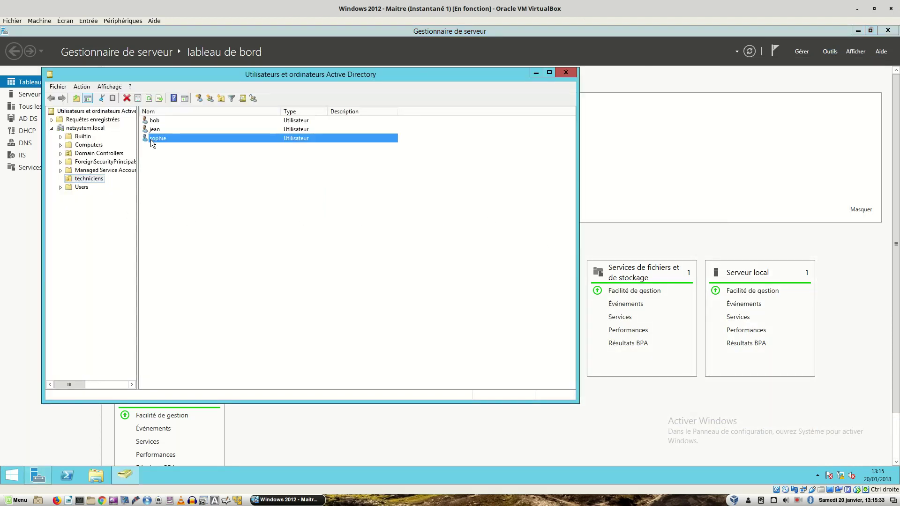
pyautogui.rightClick(151, 140)
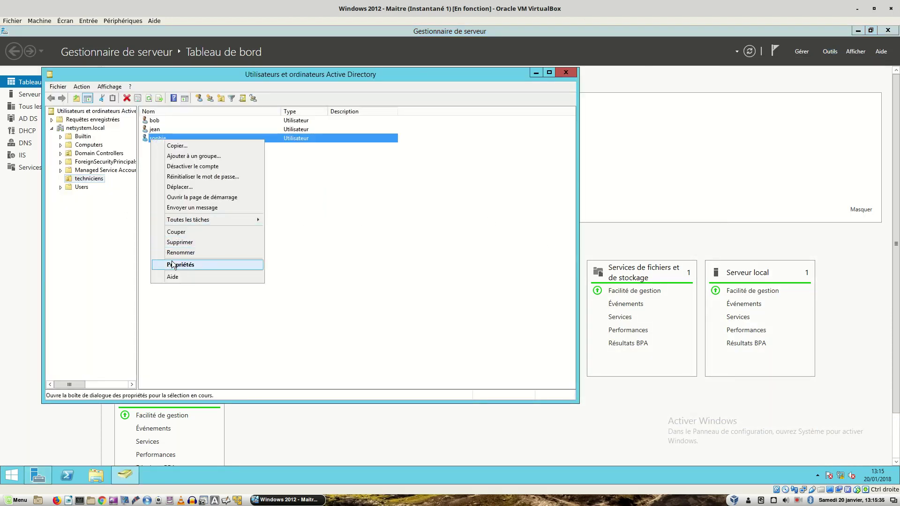
pyautogui.click(179, 265)
pyautogui.click(253, 144)
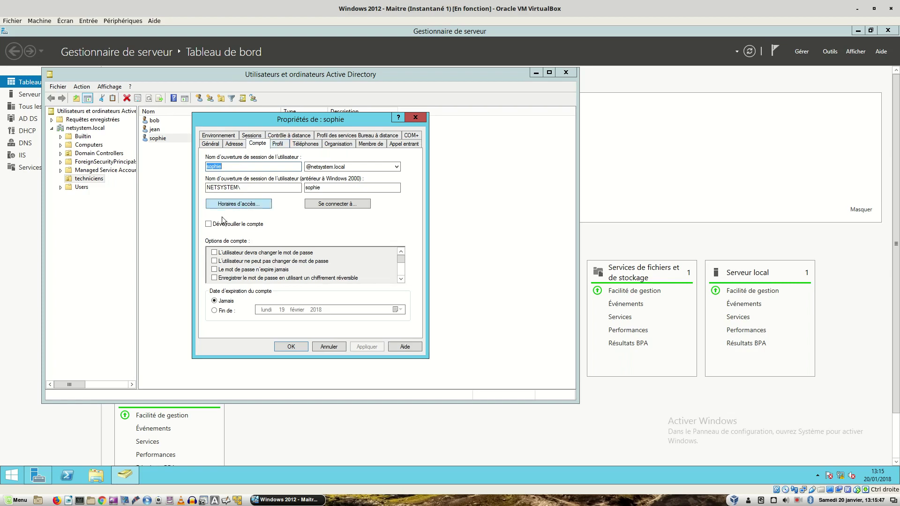
pyautogui.click(208, 225)
pyautogui.click(208, 225)
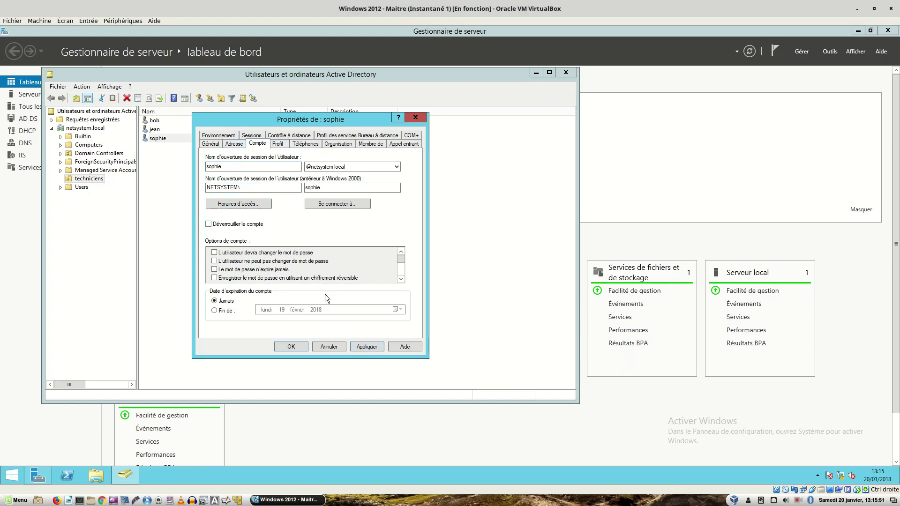
pyautogui.click(333, 346)
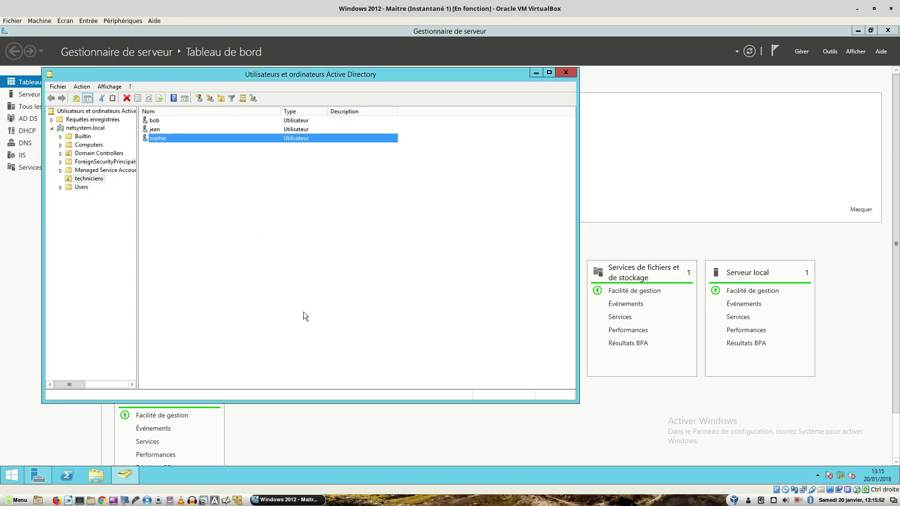
# - Disable the user's account in the techniciens unit, then return to the XP machines
pyautogui.rightClick(179, 140)
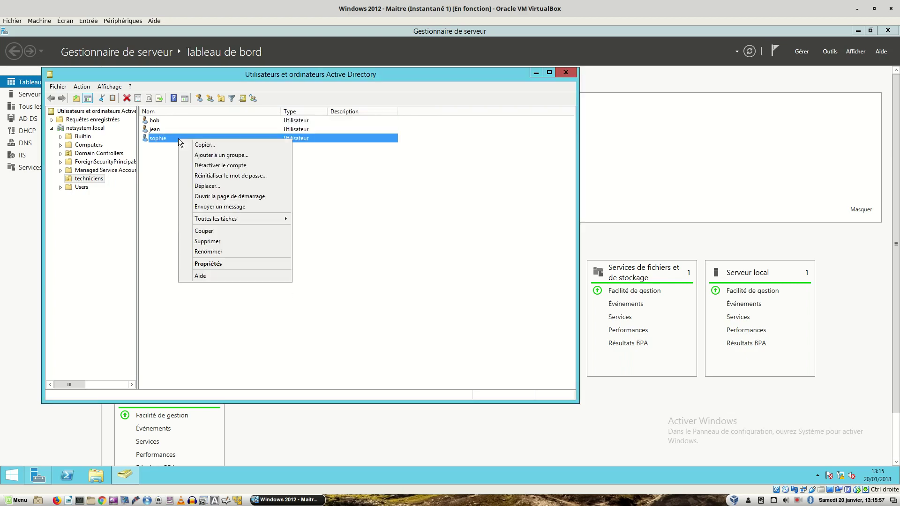
pyautogui.click(216, 169)
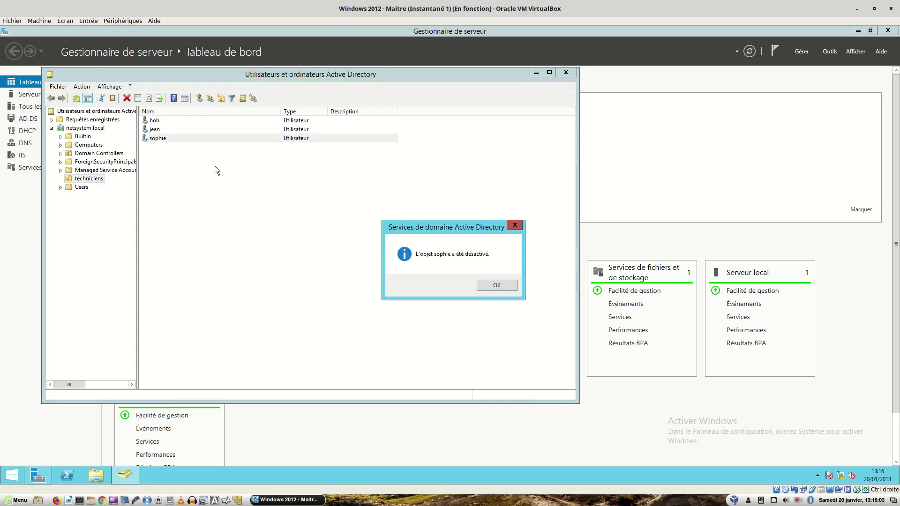
pyautogui.click(491, 285)
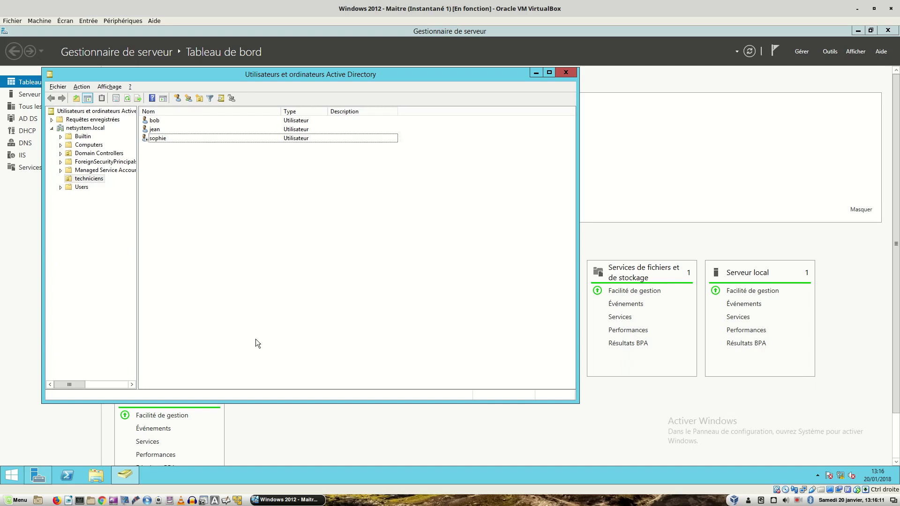
pyautogui.hotkey('ctrl', 'alt', 'Right')
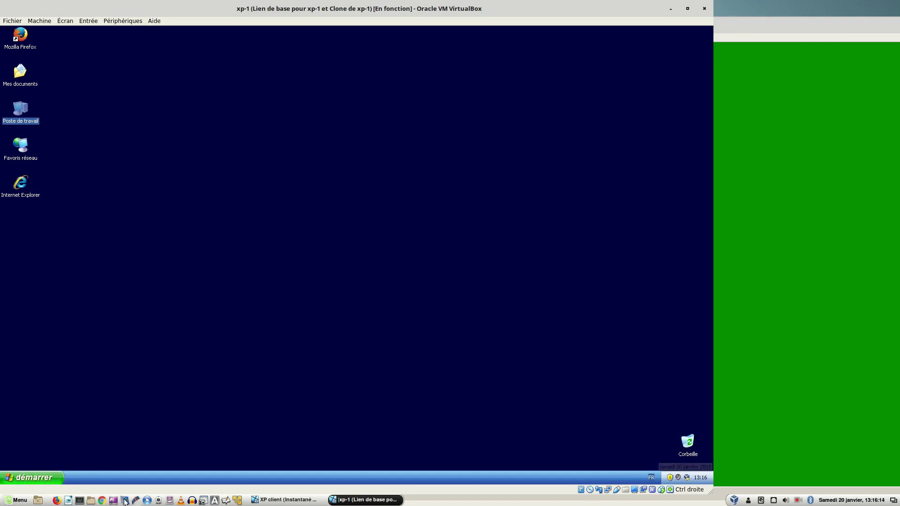
# - Log the user off the XP client with Fermer la session
pyautogui.click(761, 333)
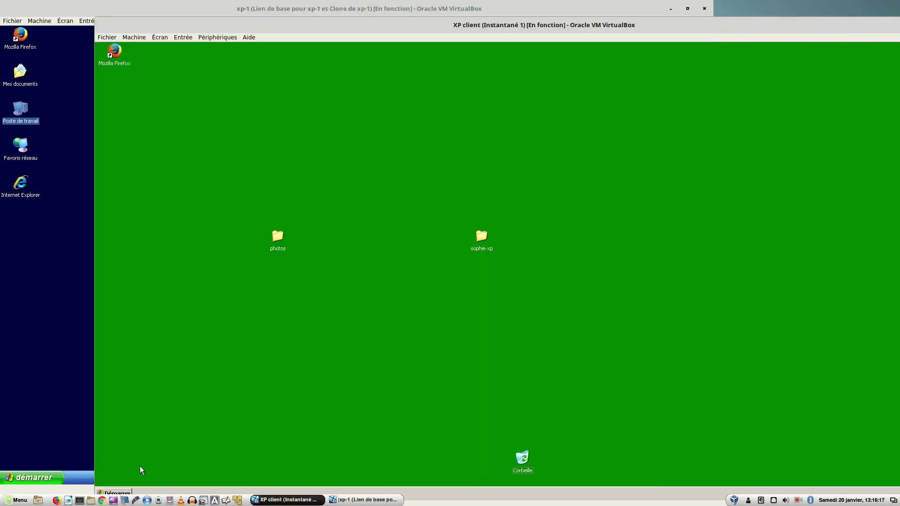
pyautogui.click(122, 492)
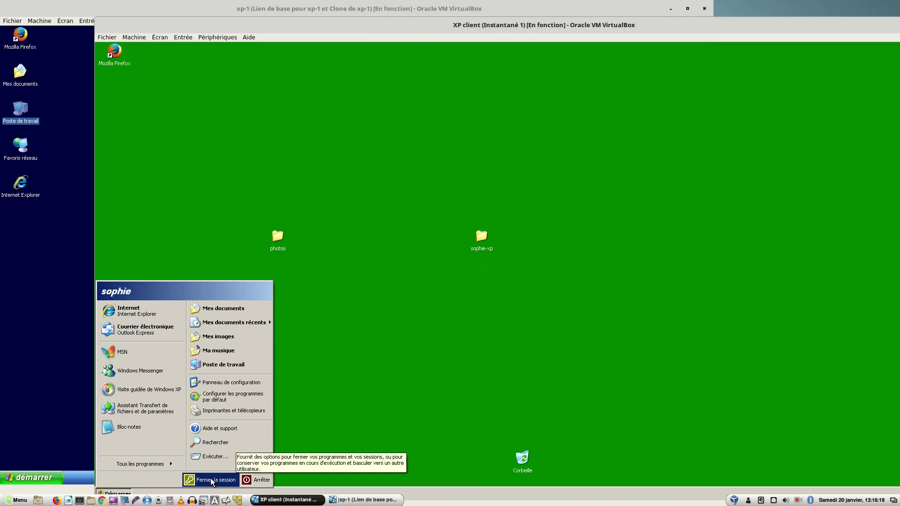
pyautogui.click(213, 480)
pyautogui.click(528, 280)
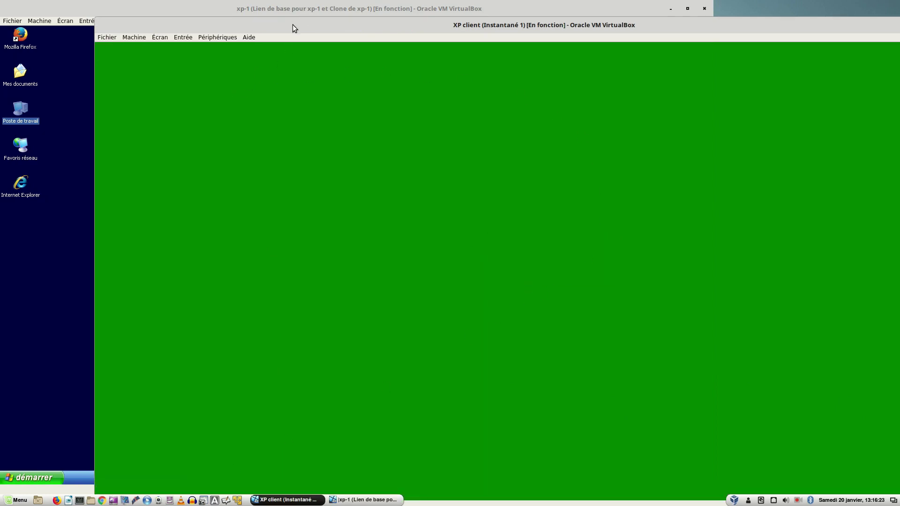
pyautogui.moveTo(292, 24); pyautogui.dragTo(291, 12)
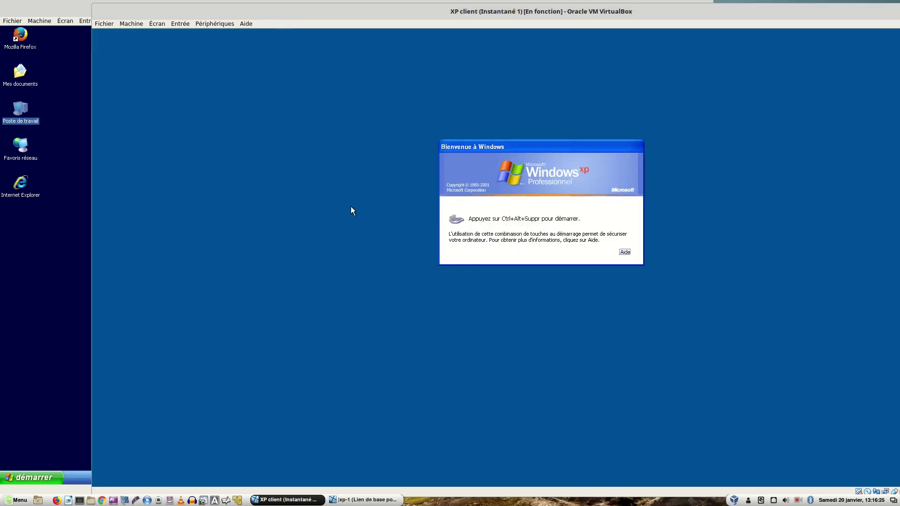
# - Try logging the user back on with their password and dismiss the account-disabled refusal
pyautogui.hotkey('ctrl', 'alt', 'Delete')
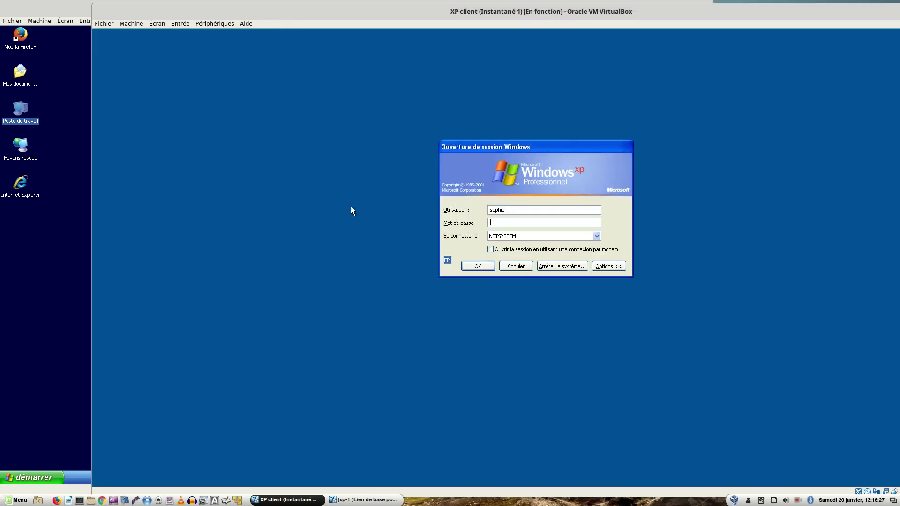
pyautogui.write('*********')
pyautogui.press('Return')
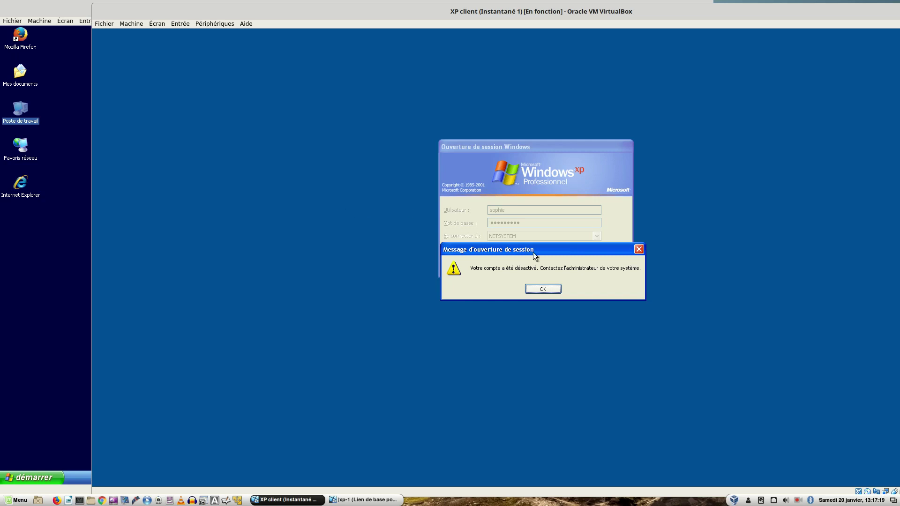
pyautogui.click(546, 289)
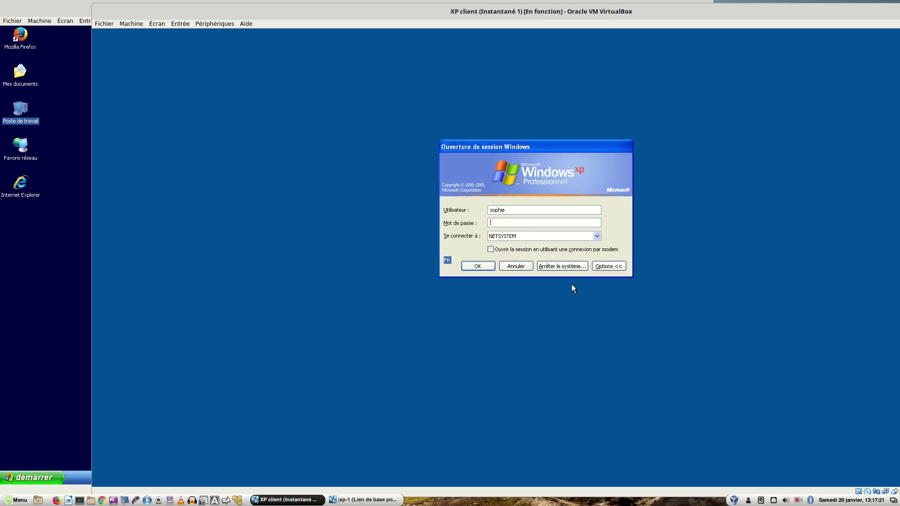